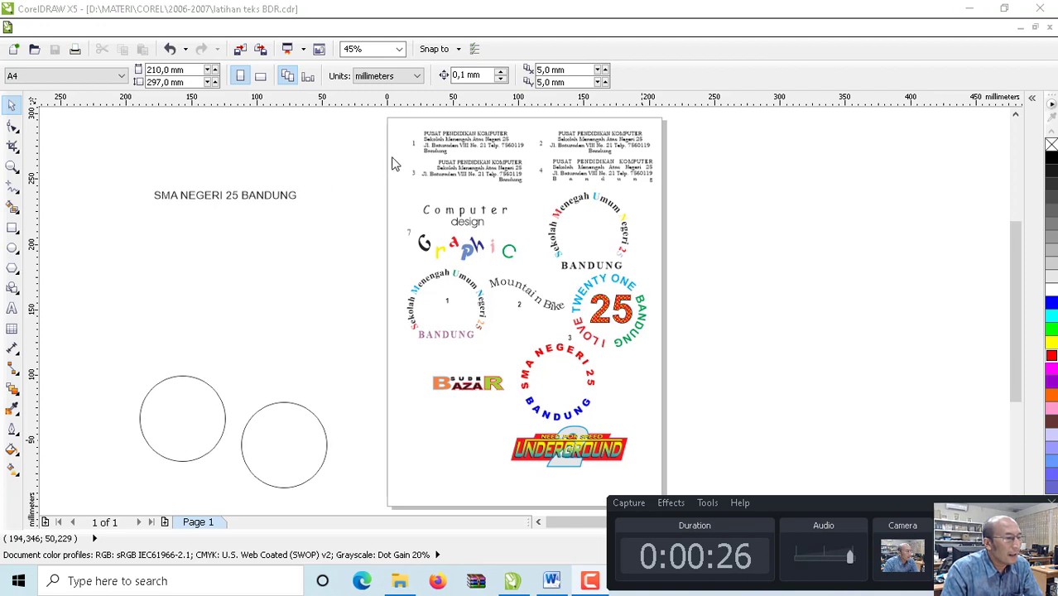
- Examine the sample texts on page 1: the four address blocks with different alignments and the coloured "Graphic" lettering
click(12, 167)
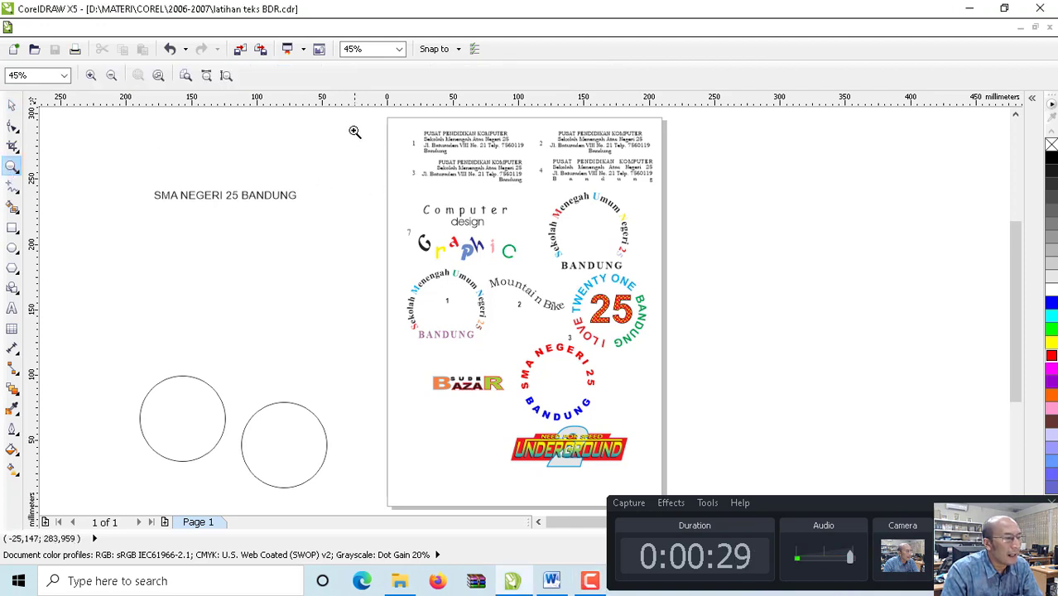
drag(367, 118, 701, 471)
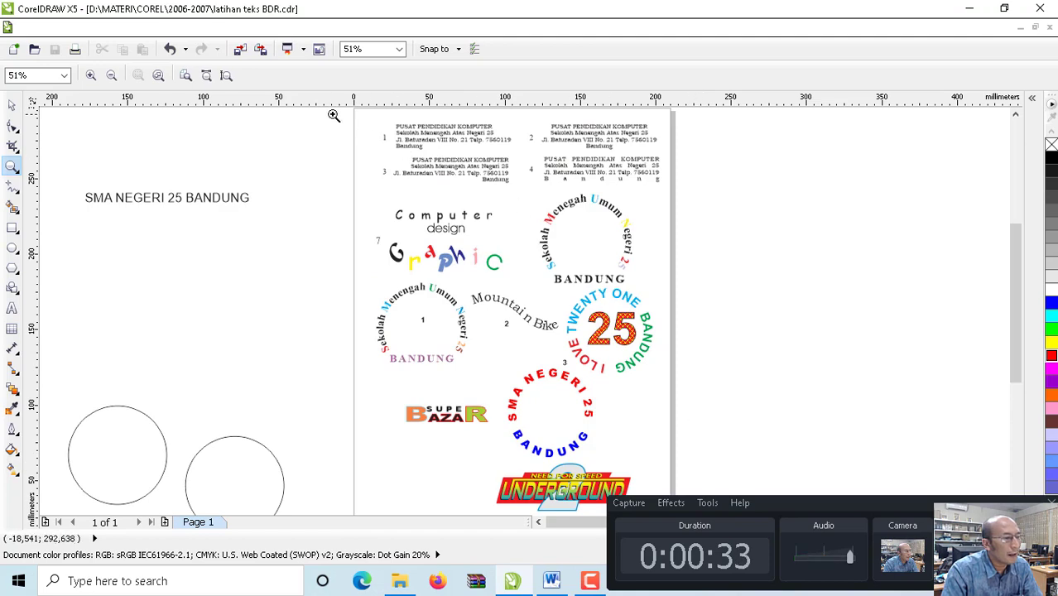
drag(334, 115, 684, 207)
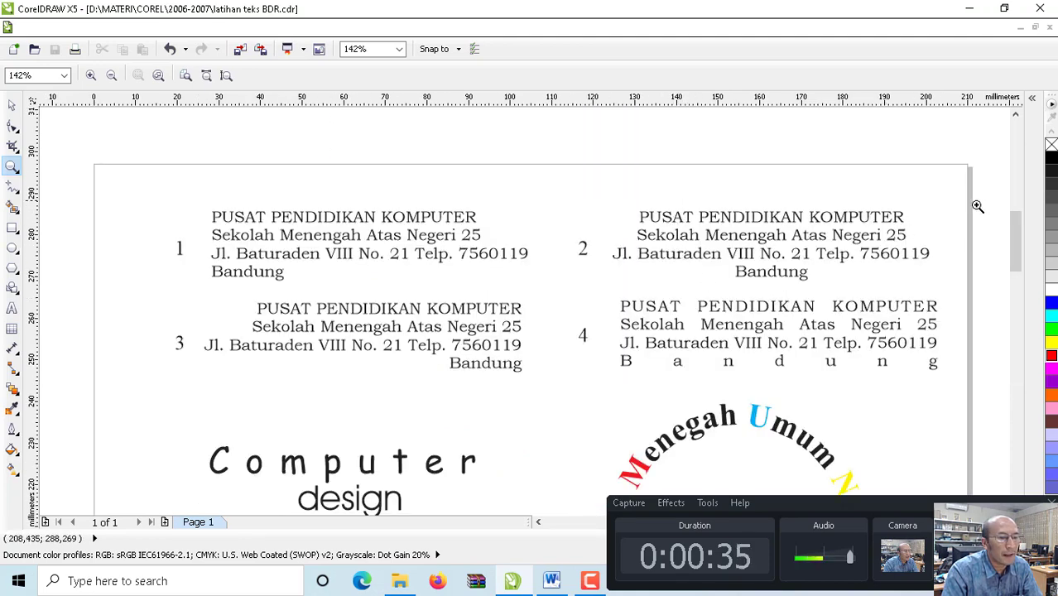
mouse_move(1013, 244)
mouse_down()
mouse_move(1010, 234)
mouse_move(1013, 261)
mouse_up()
click(12, 104)
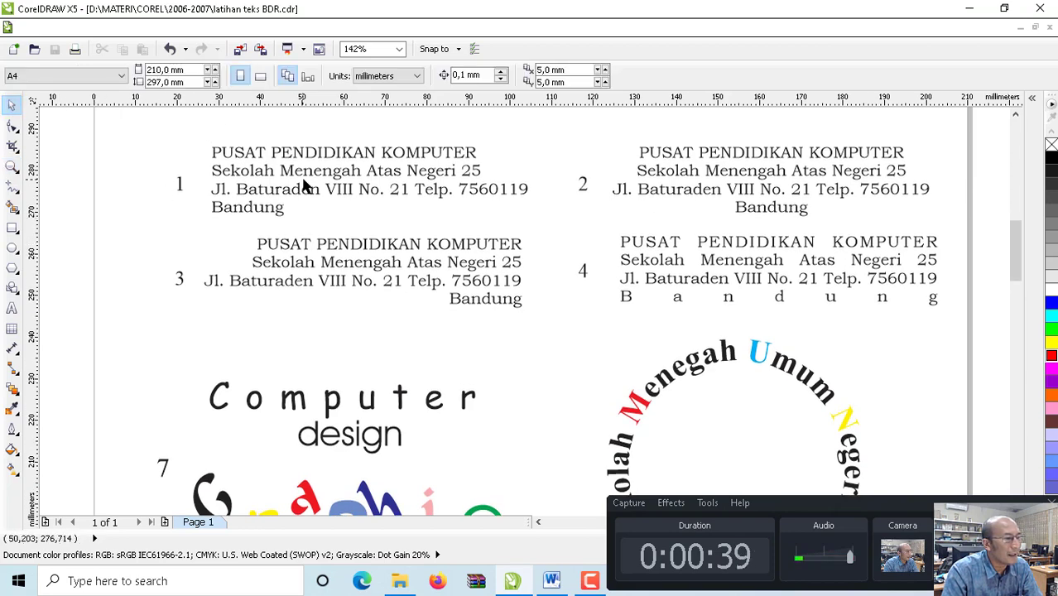
click(347, 156)
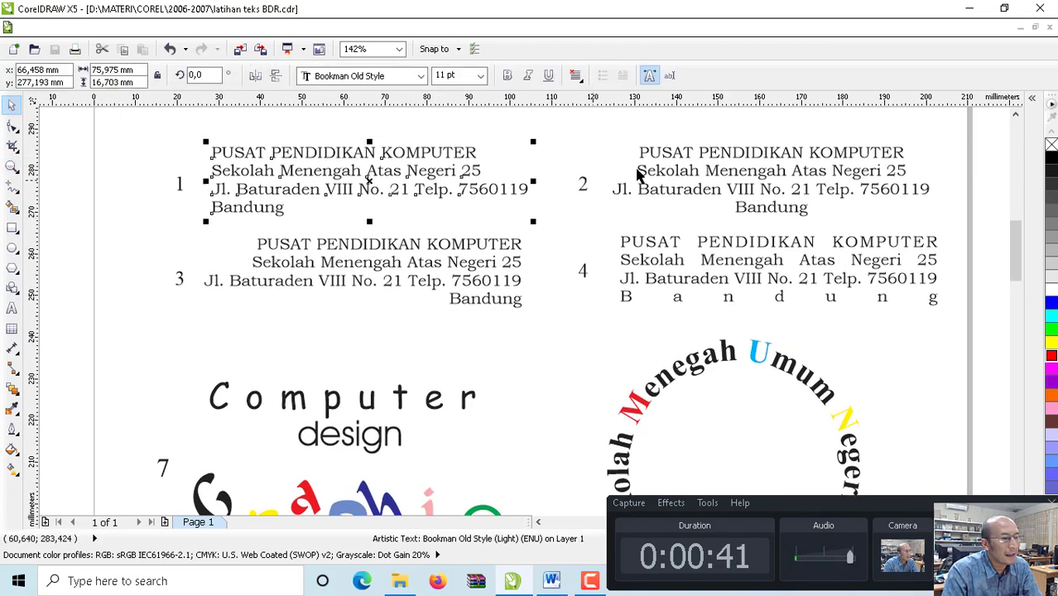
click(695, 157)
click(485, 262)
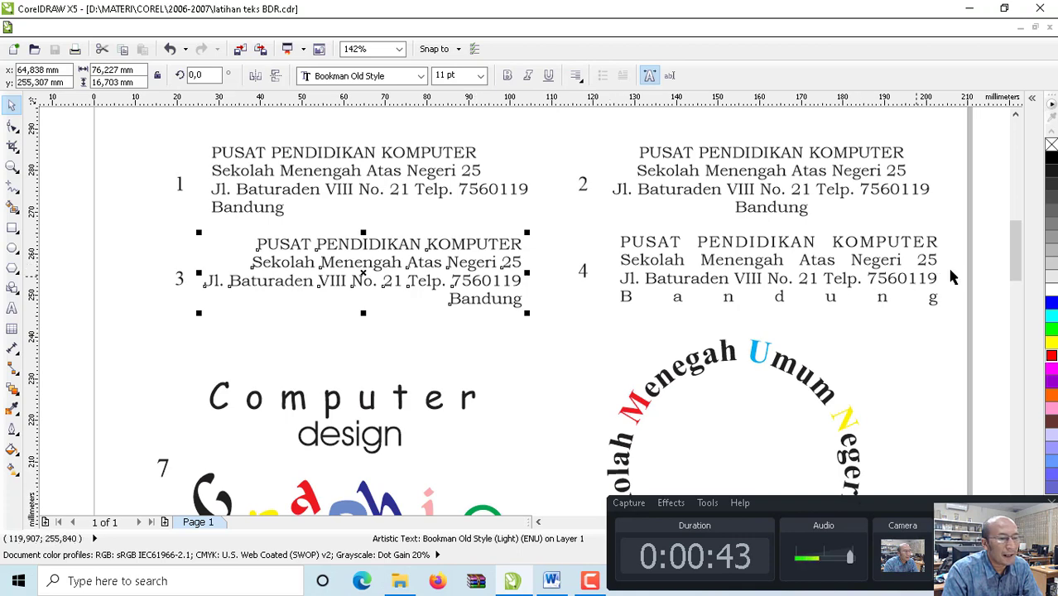
mouse_move(1016, 263)
mouse_down()
mouse_move(1016, 302)
mouse_move(1016, 261)
mouse_up()
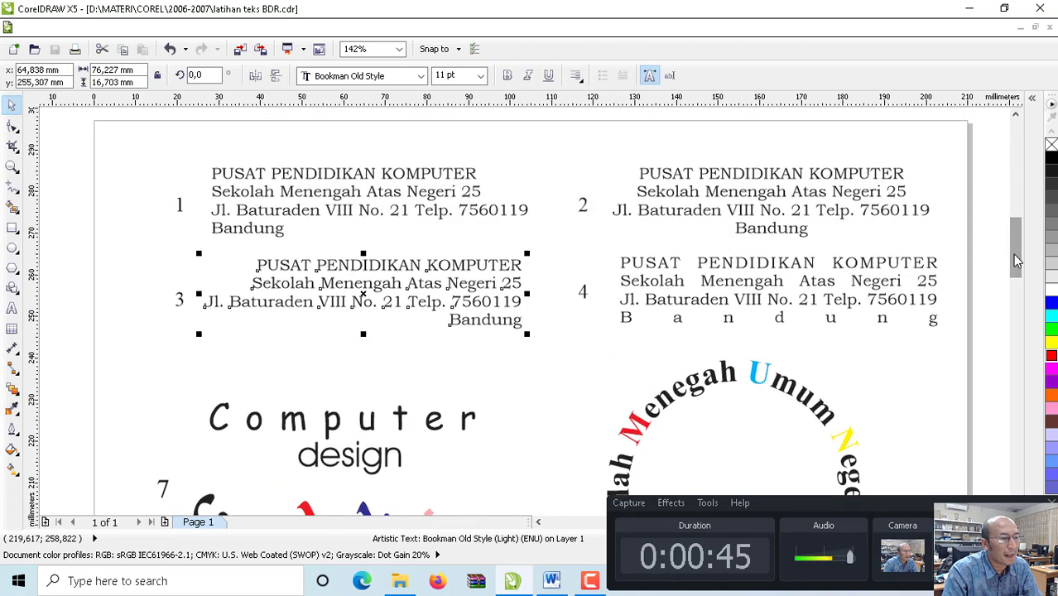
click(377, 197)
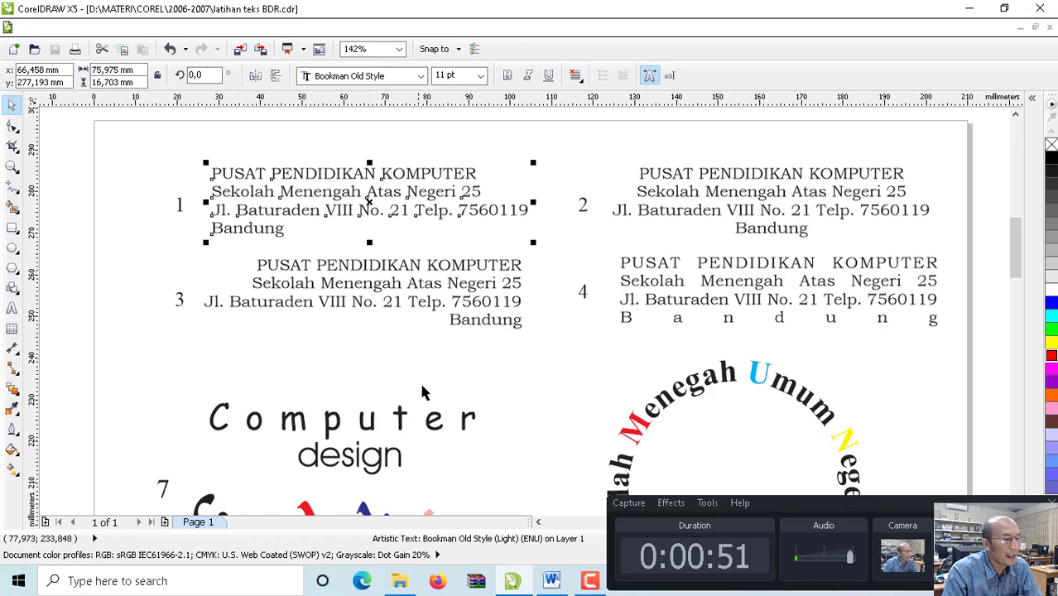
drag(1019, 250, 1018, 273)
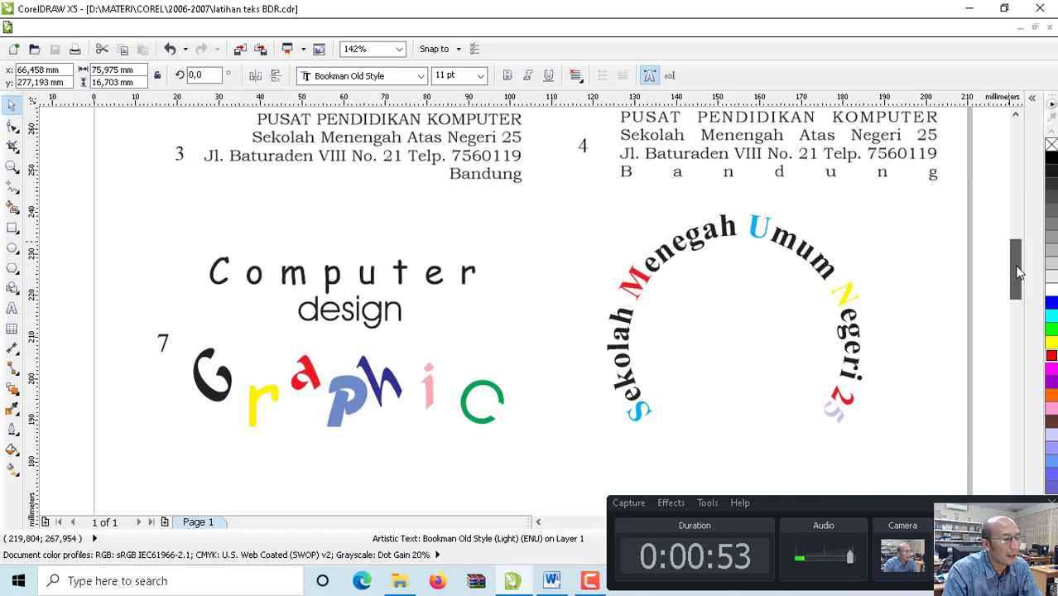
click(382, 385)
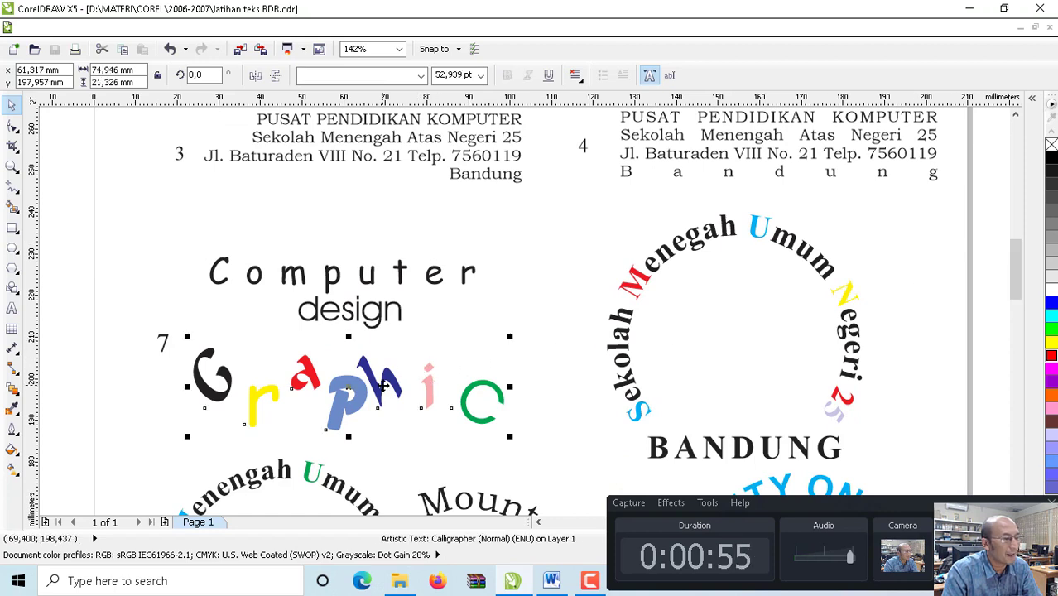
click(418, 159)
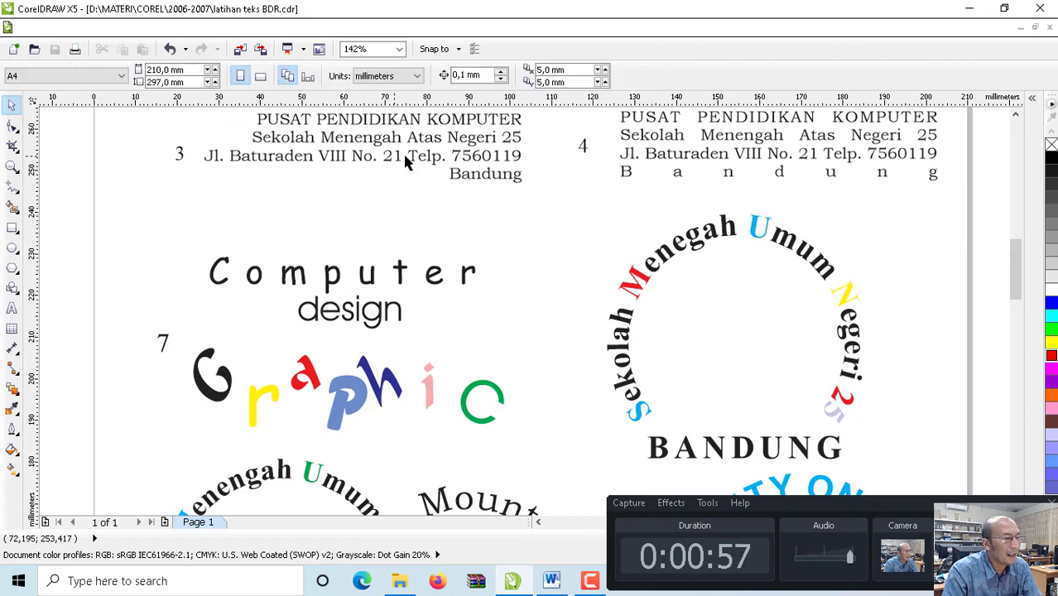
click(350, 400)
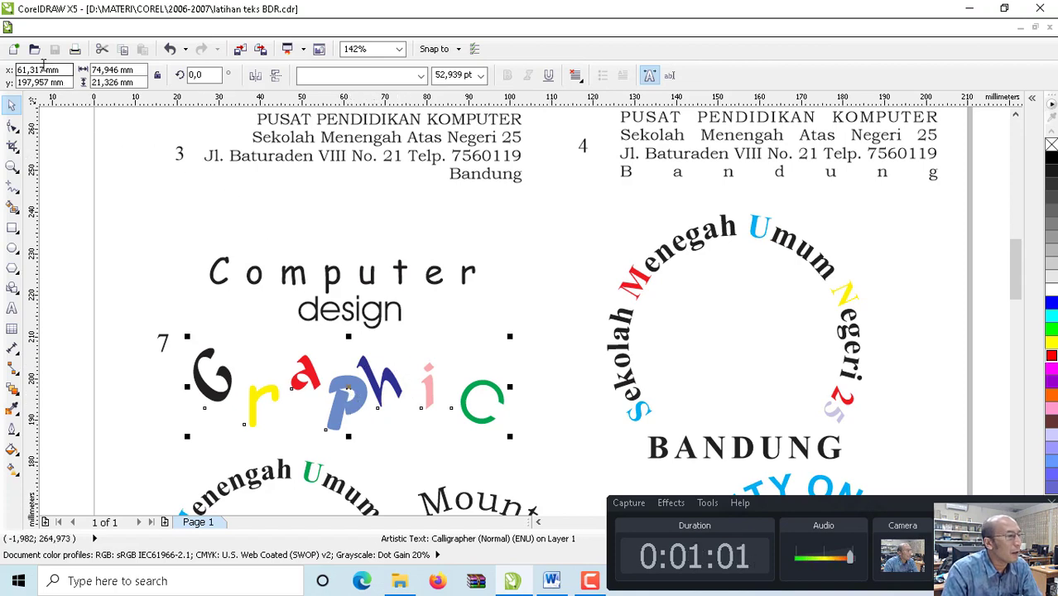
- Add a second page after page 1 and show its full height
click(33, 27)
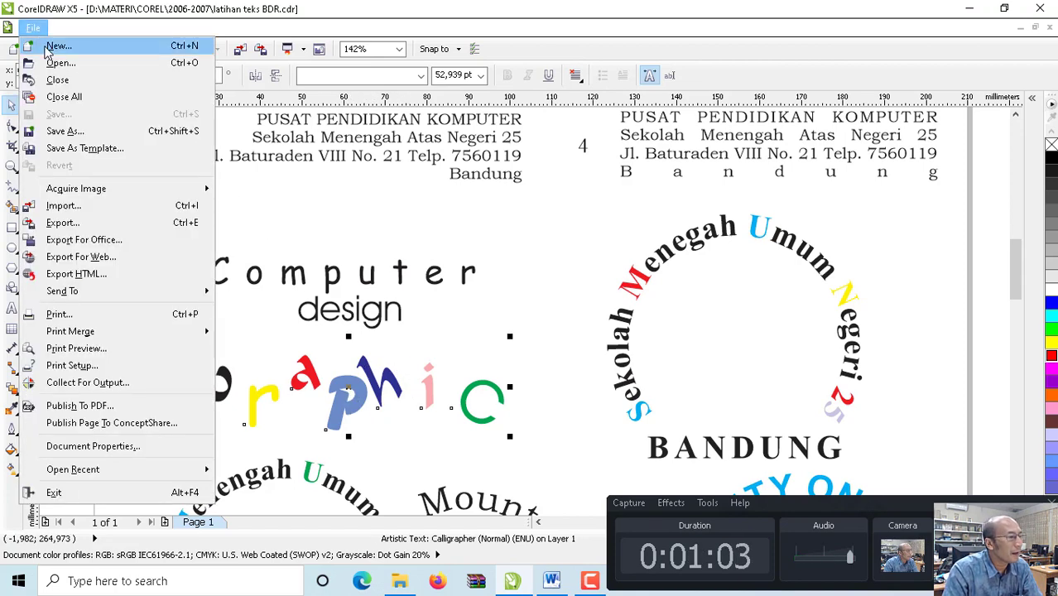
click(534, 311)
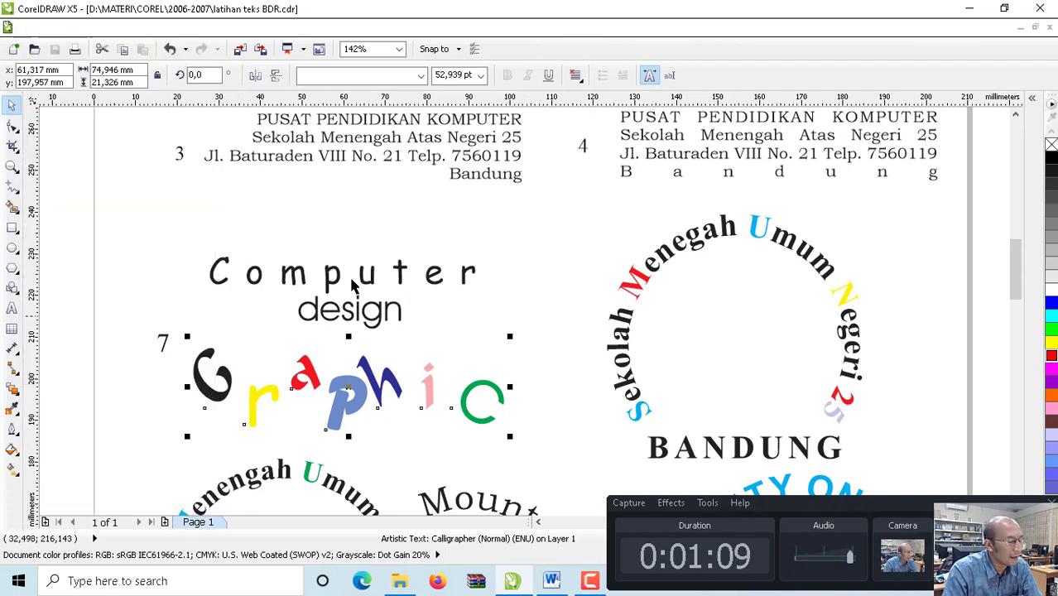
click(166, 523)
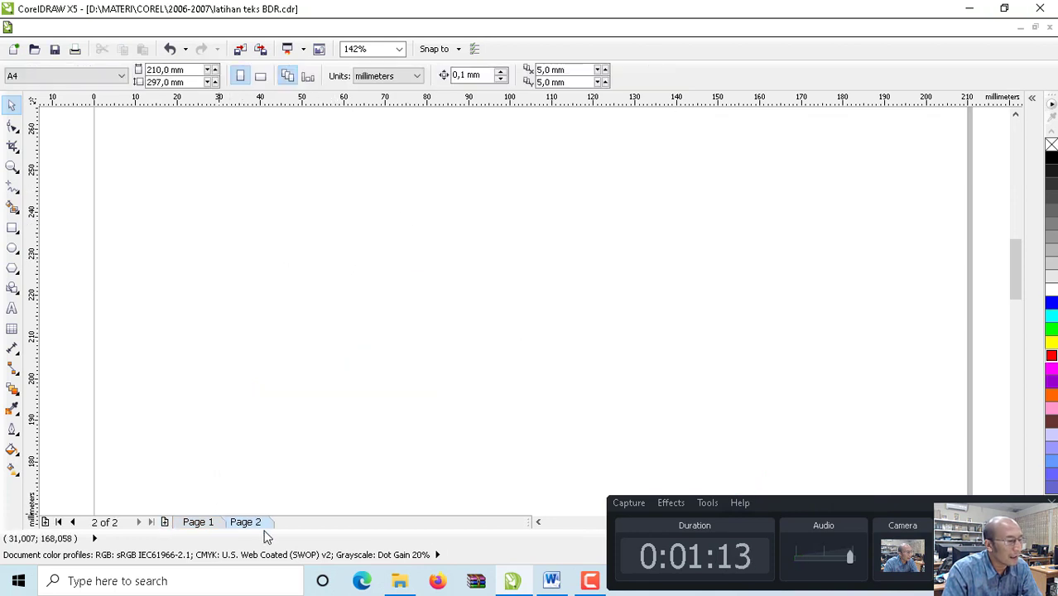
click(13, 166)
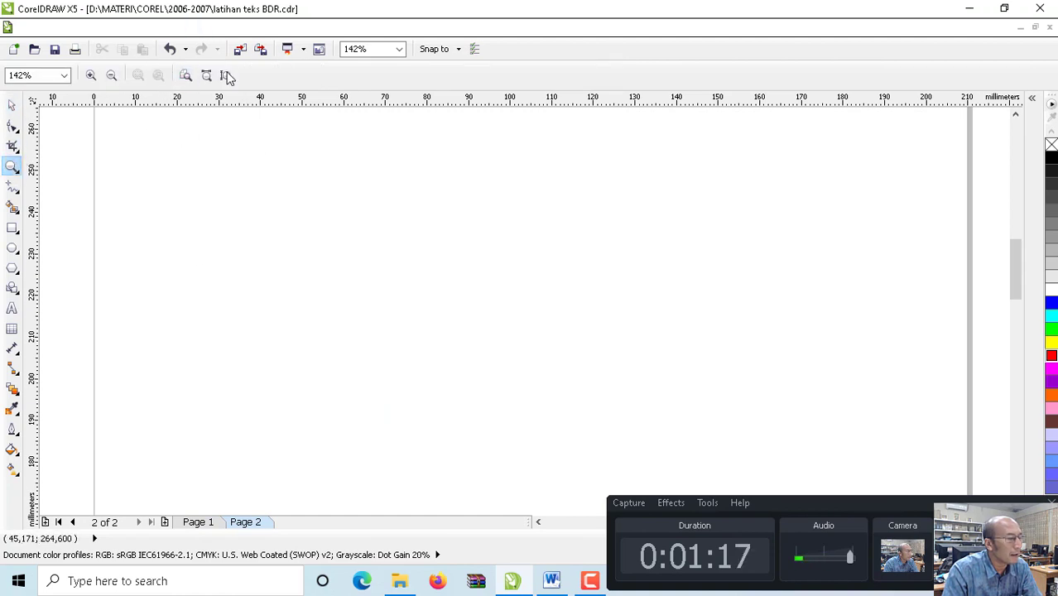
click(226, 75)
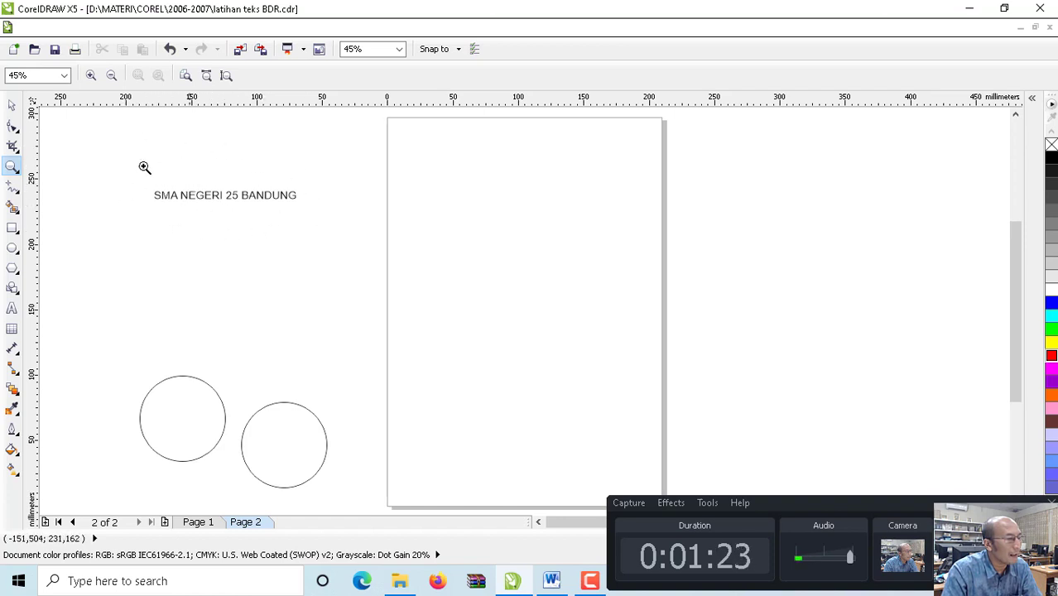
- Set the page size to Legal and the drawing units to centimeters
click(14, 106)
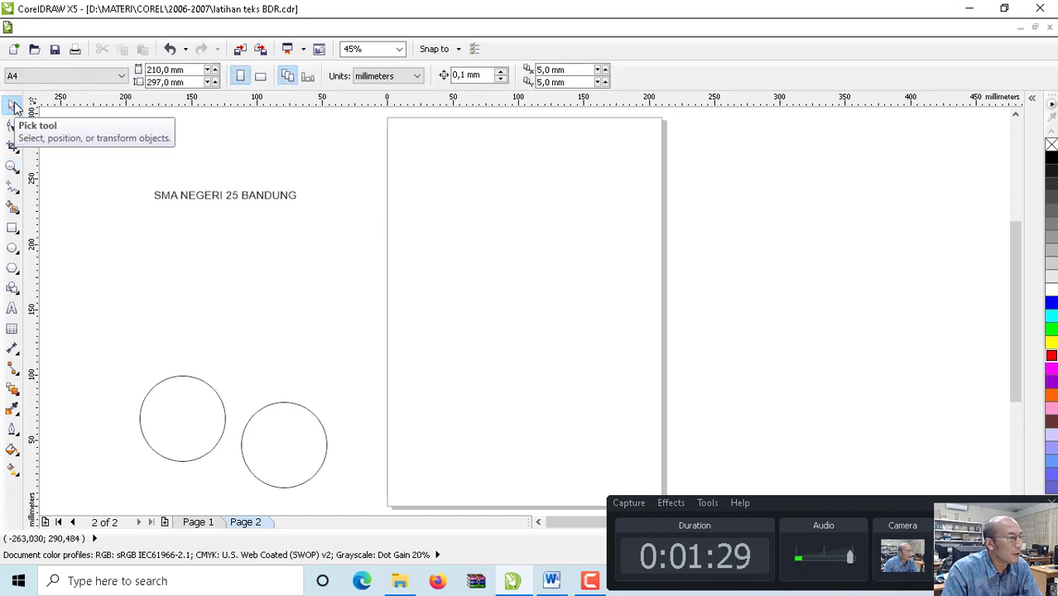
click(49, 78)
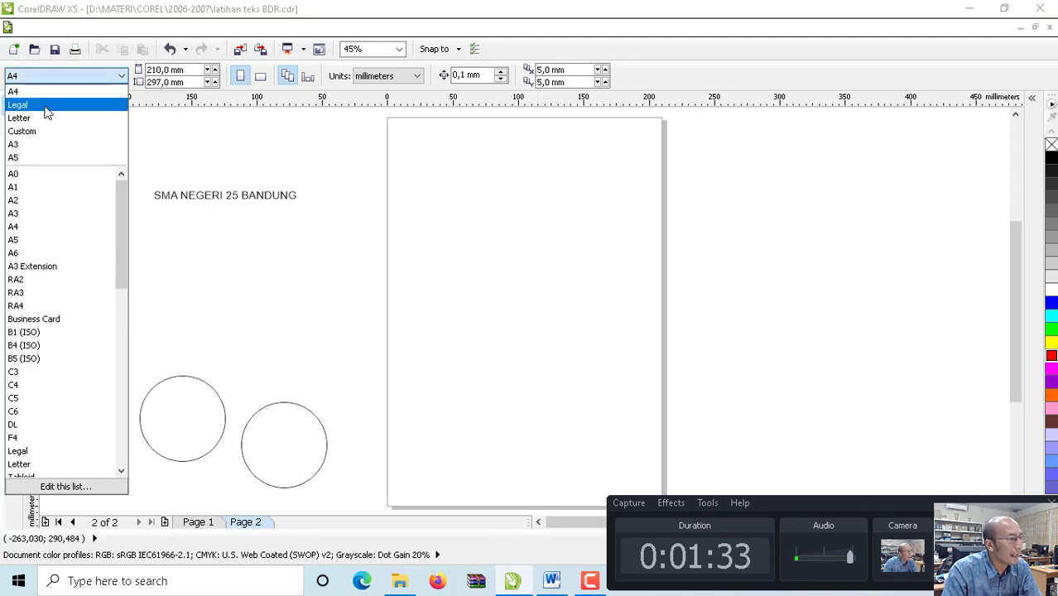
click(47, 105)
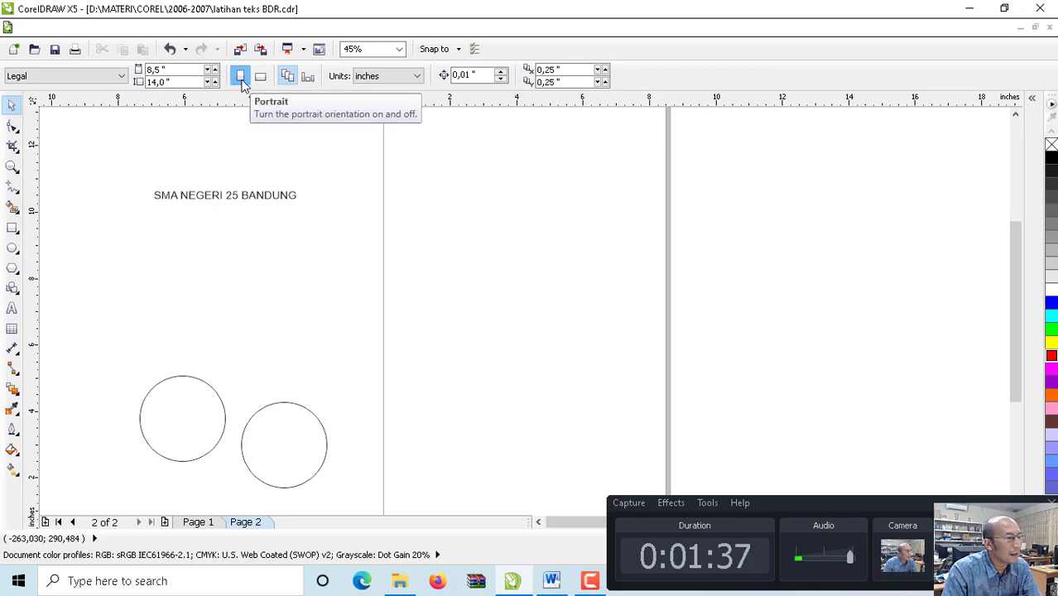
click(413, 75)
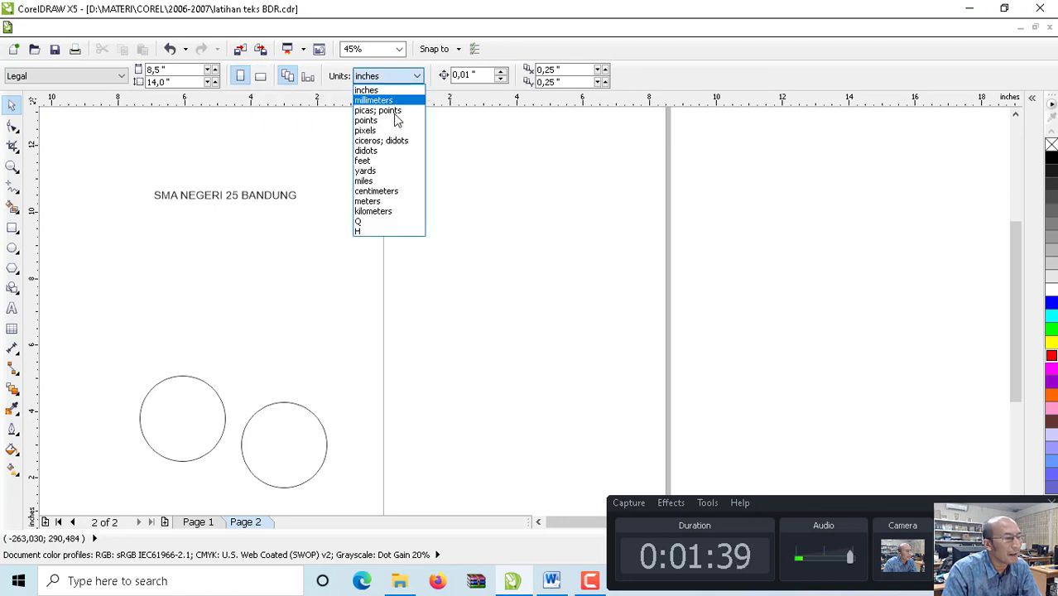
click(396, 192)
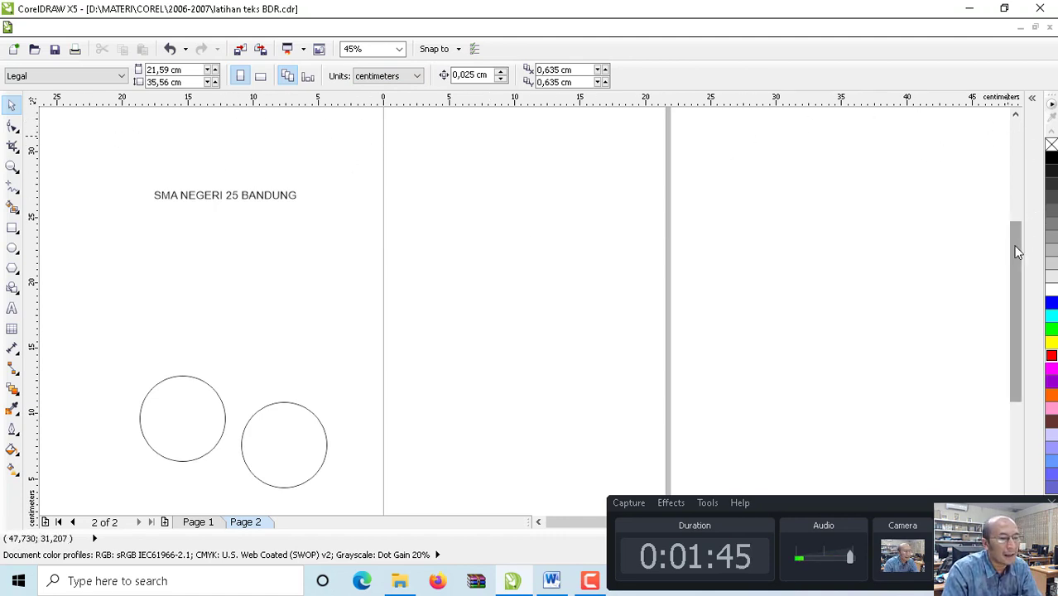
drag(1017, 252, 1007, 234)
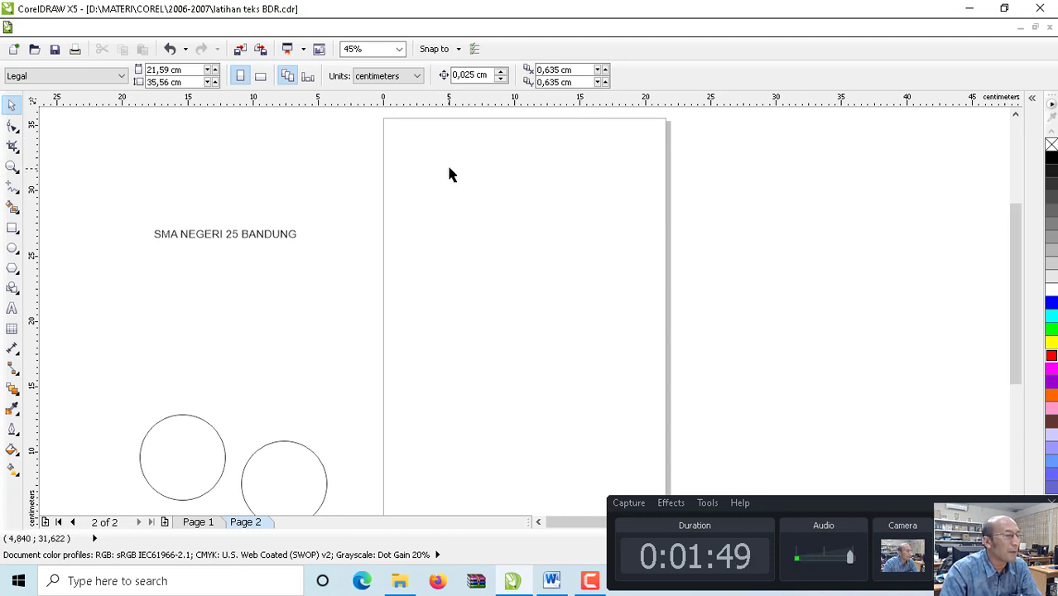
- Create an empty paragraph text frame about 11.57 cm wide and 4.57 cm high near the upper left of page 2
click(11, 308)
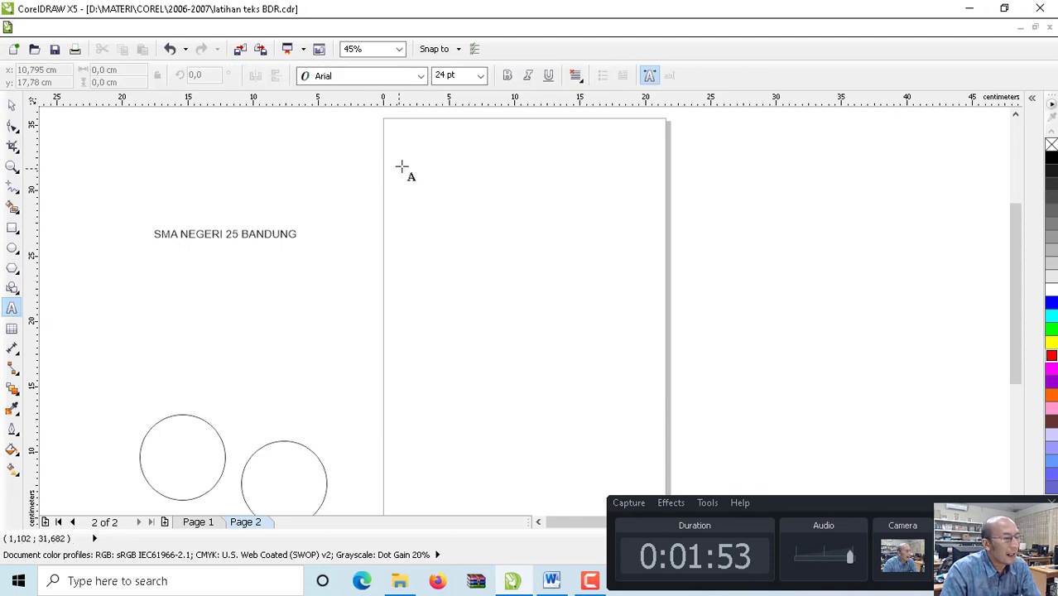
drag(407, 143, 559, 202)
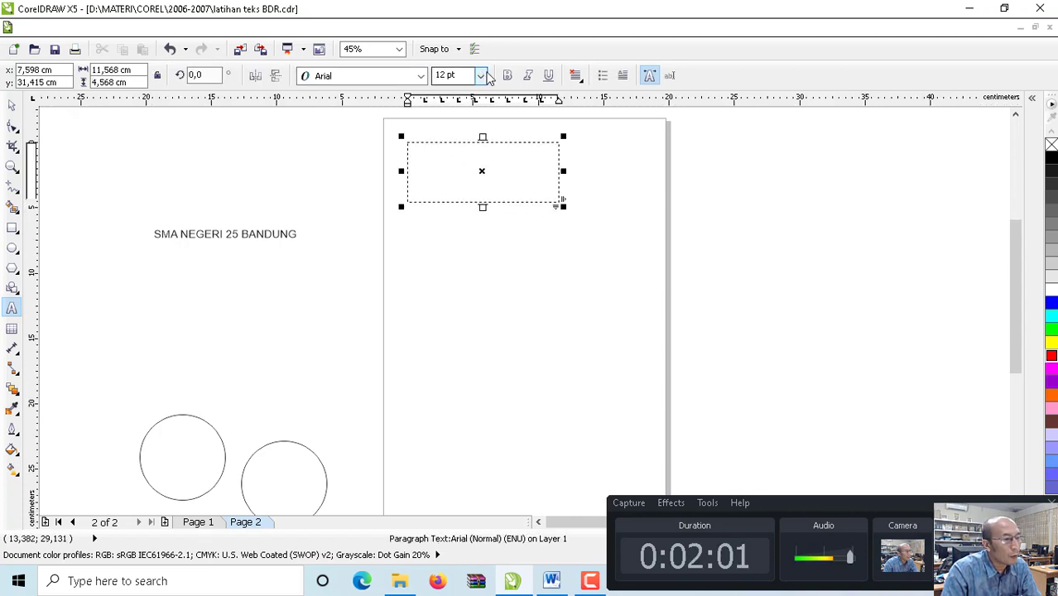
click(418, 77)
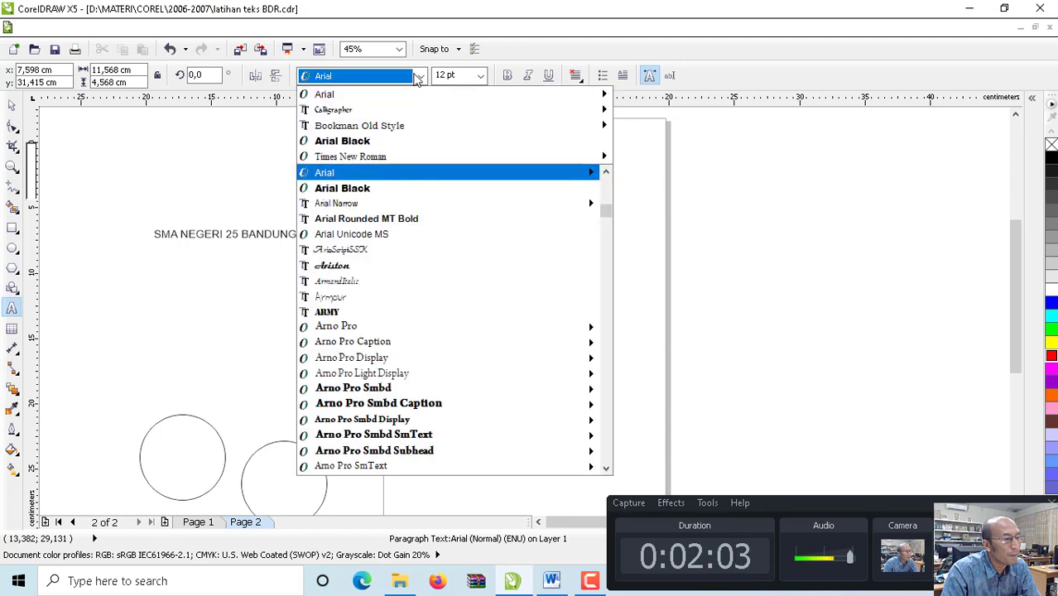
click(420, 77)
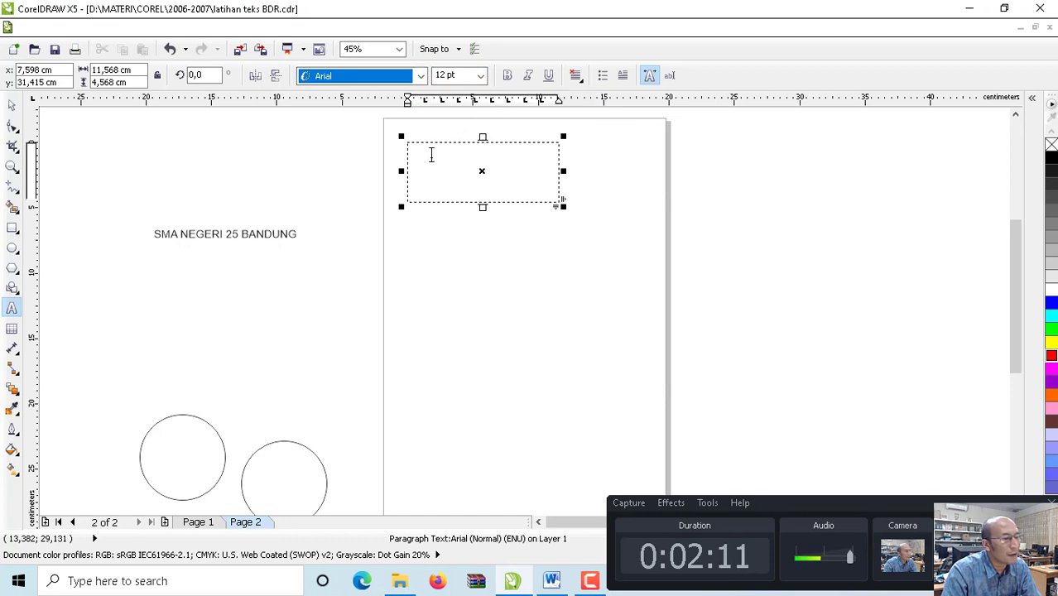
click(11, 166)
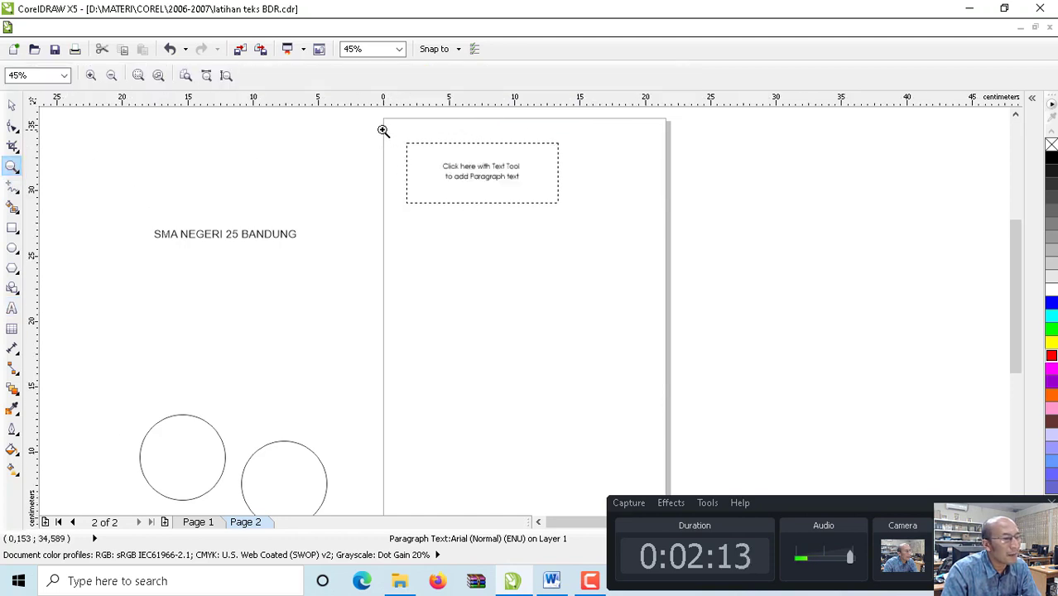
drag(383, 130, 608, 235)
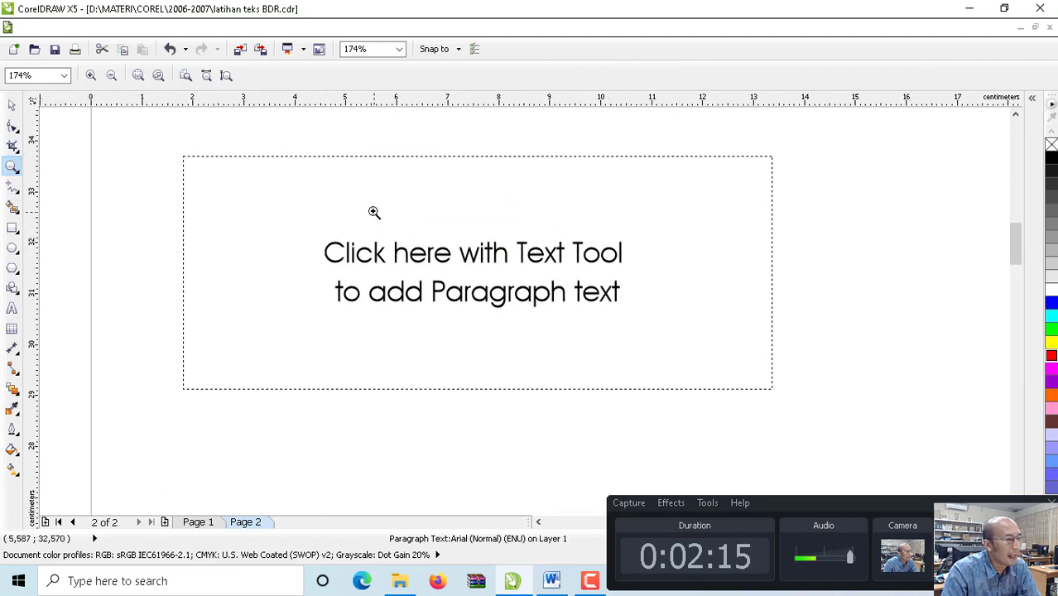
click(11, 308)
click(232, 196)
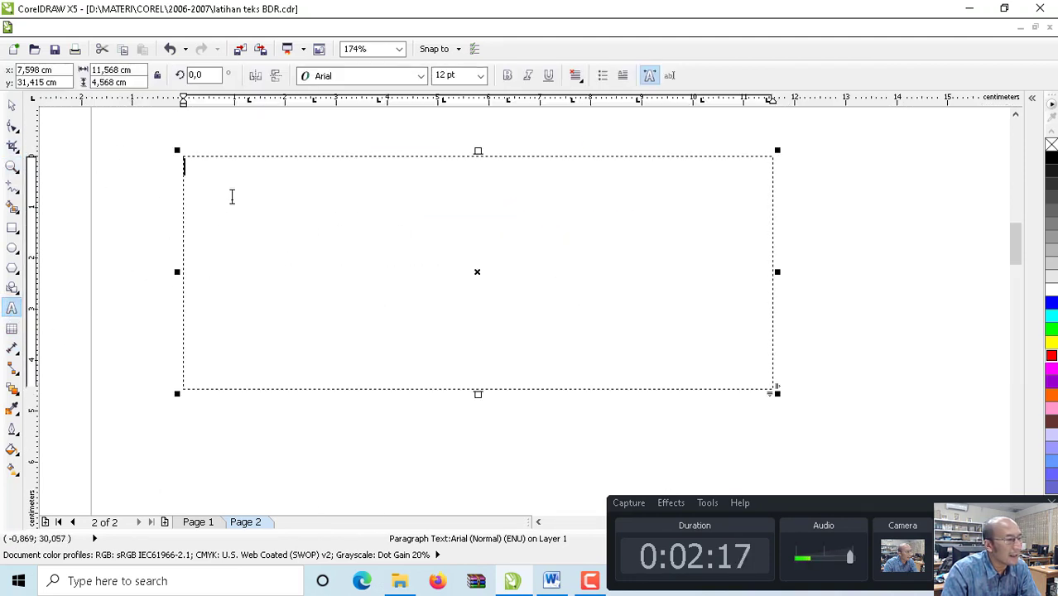
- Reposition the empty paragraph text frame so its centre sits at about x 7.6 cm, y 31.2 cm
click(12, 104)
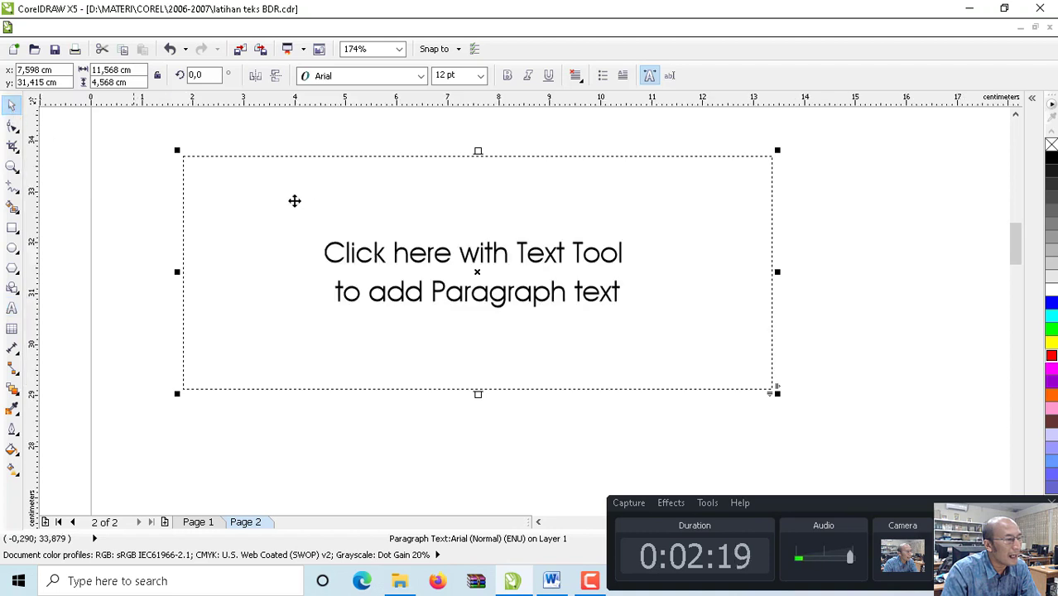
drag(449, 193, 427, 221)
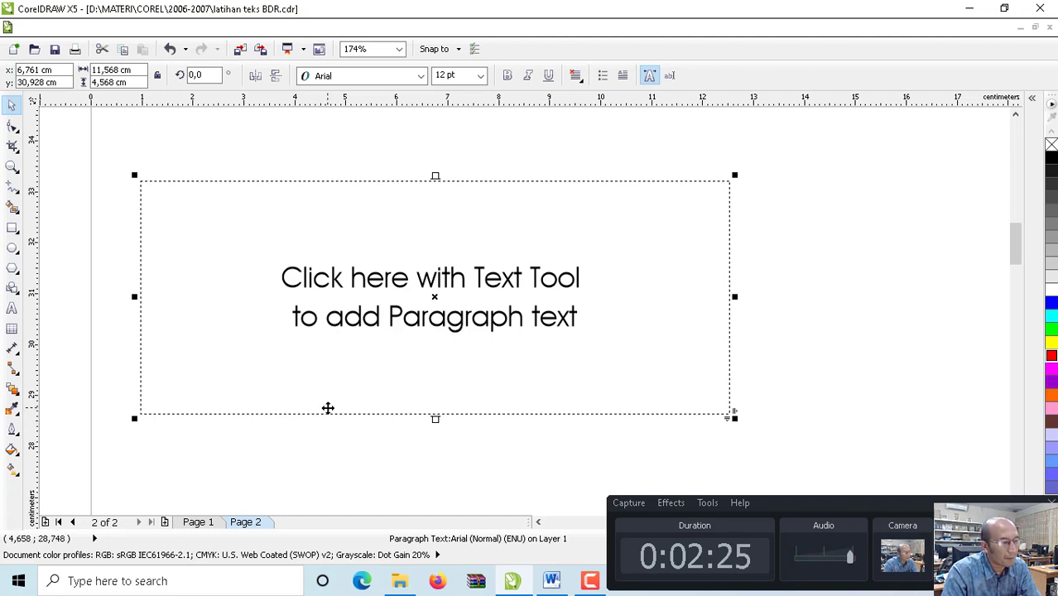
drag(426, 284, 470, 270)
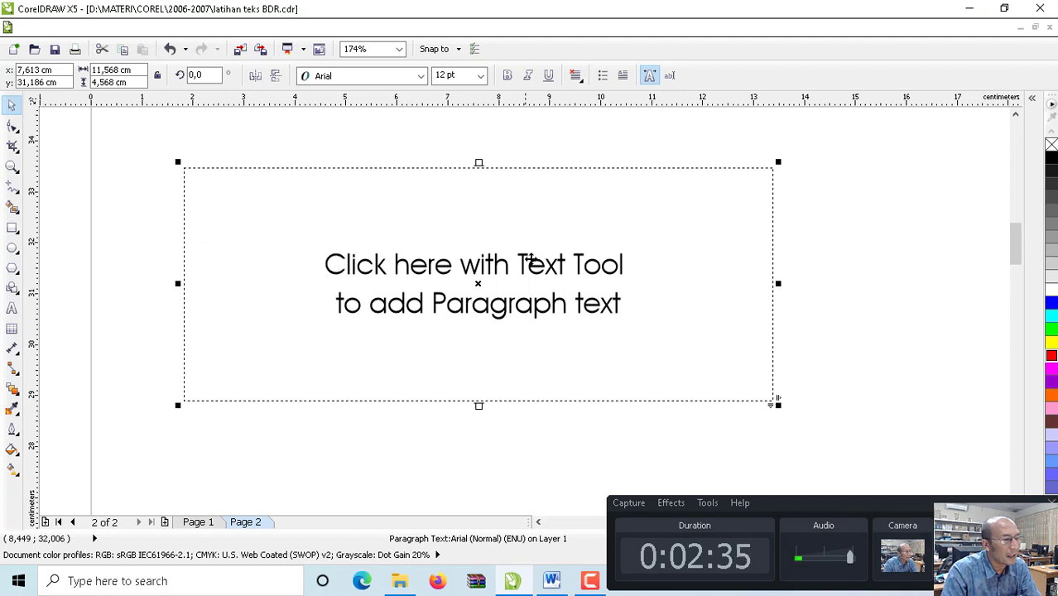
- Enter "SEKOLAH MENENGAH ATAS NEGERI 25 BANDUNG" as paragraph text inside the empty frame
click(12, 308)
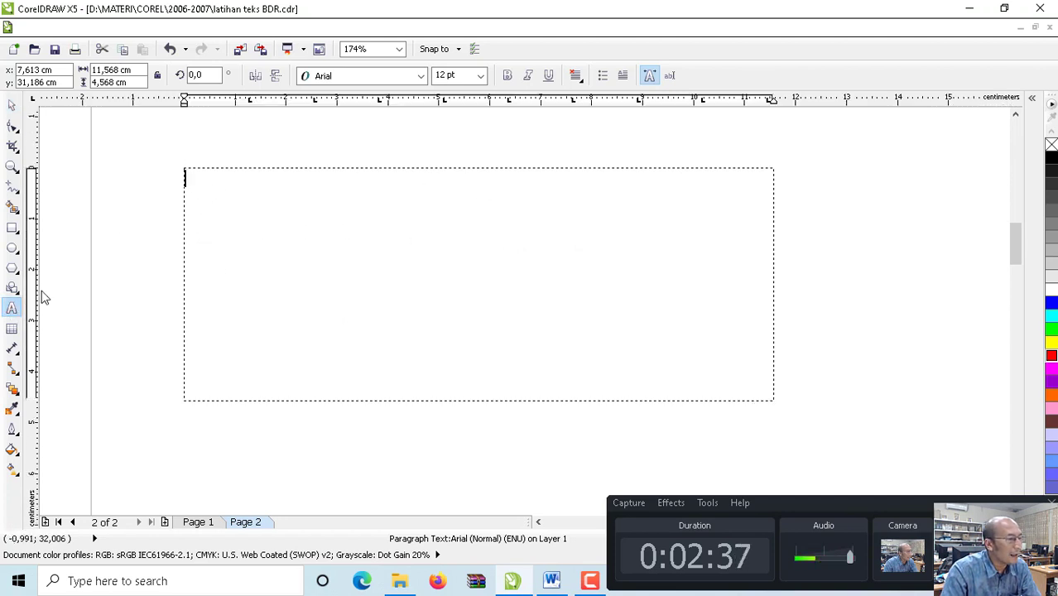
click(205, 186)
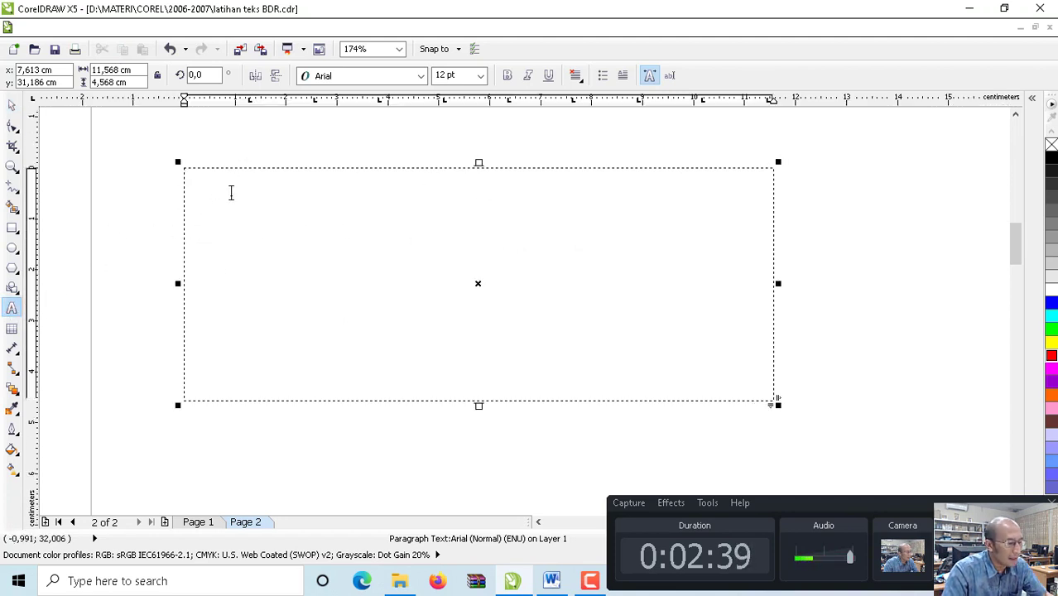
text(S)
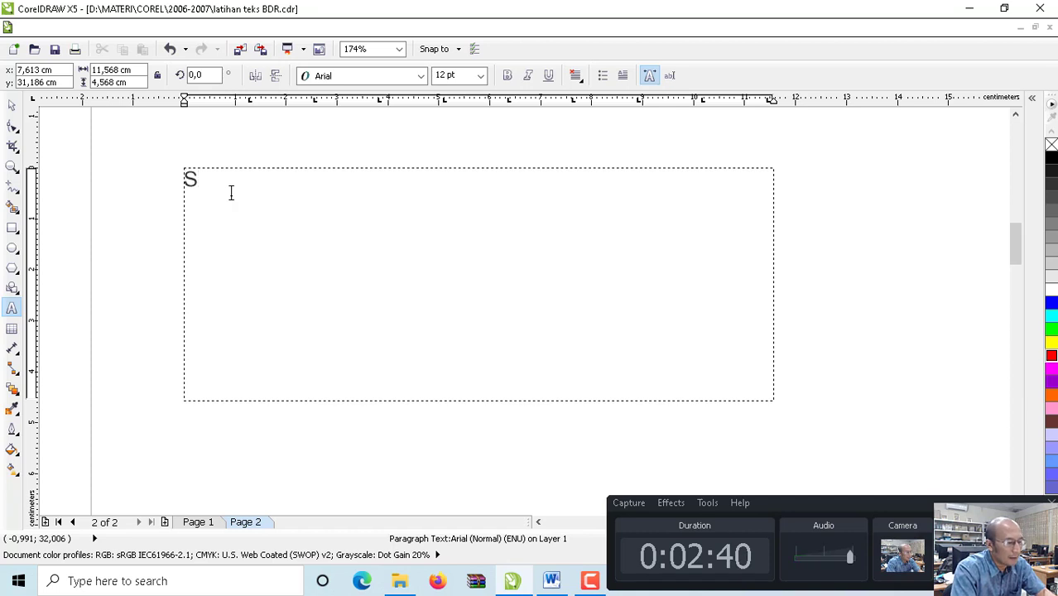
text(E)
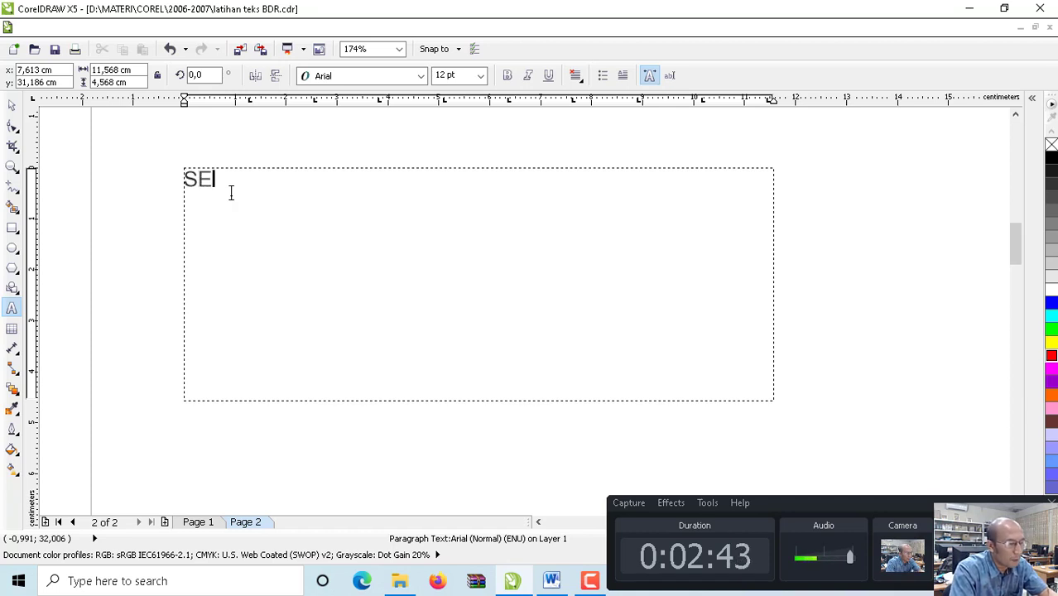
text(KOLAH)
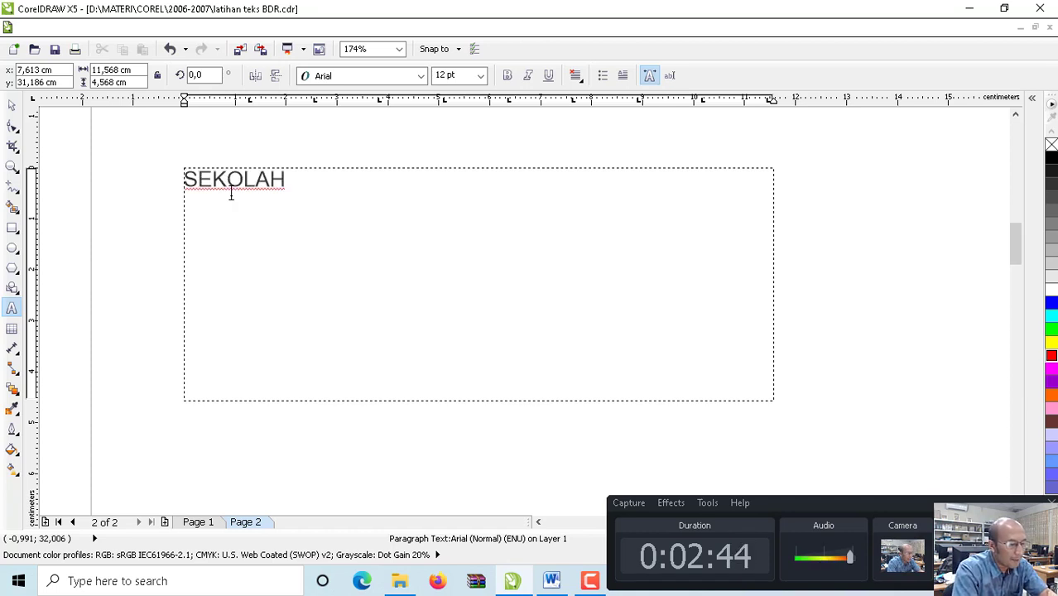
text( MENENGAH)
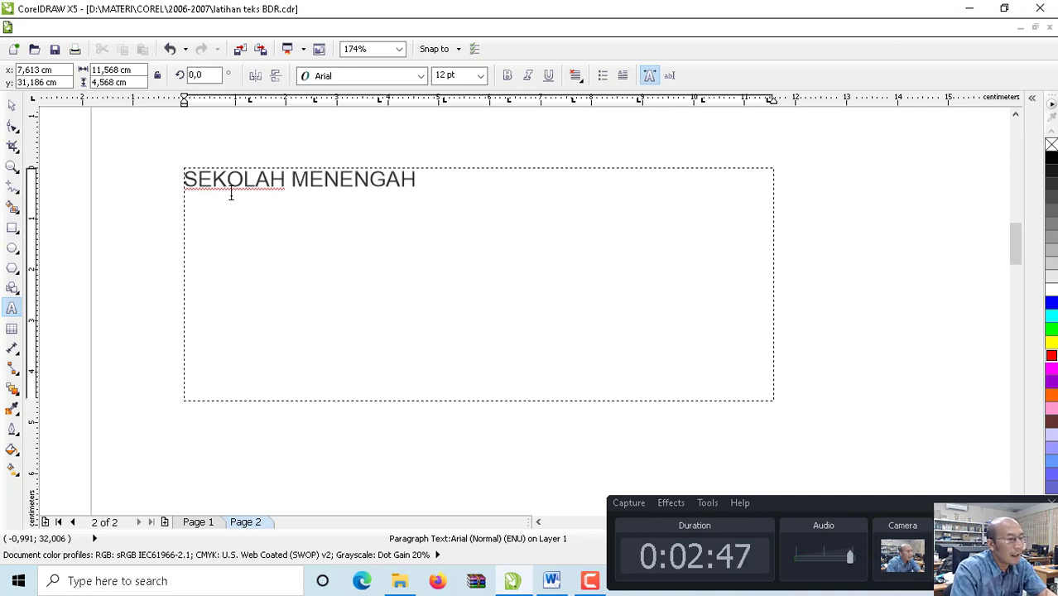
text( ATAS NEGE)
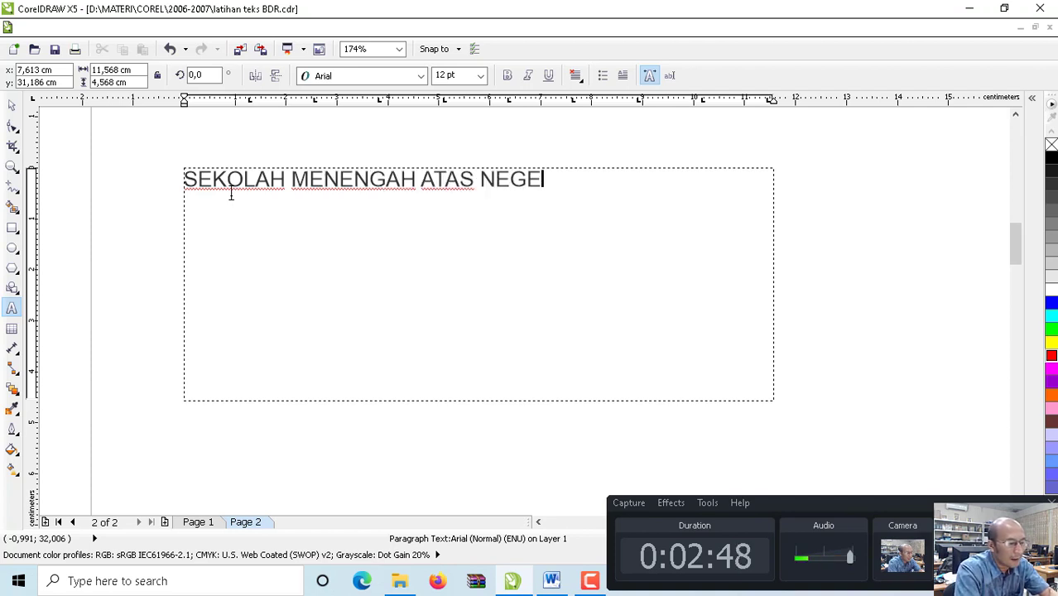
text(RI 25)
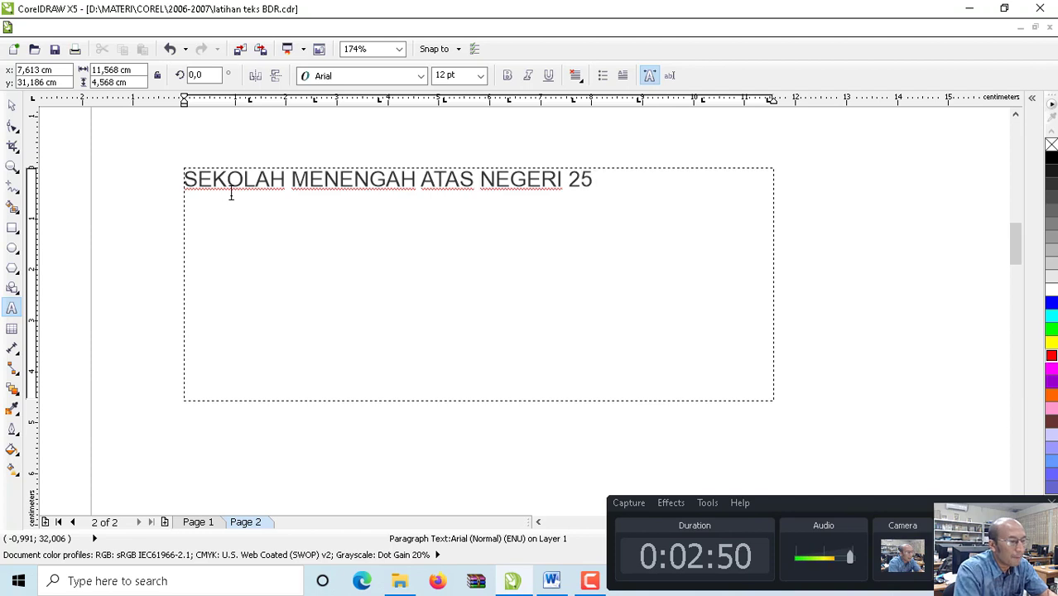
text( BANDUNG)
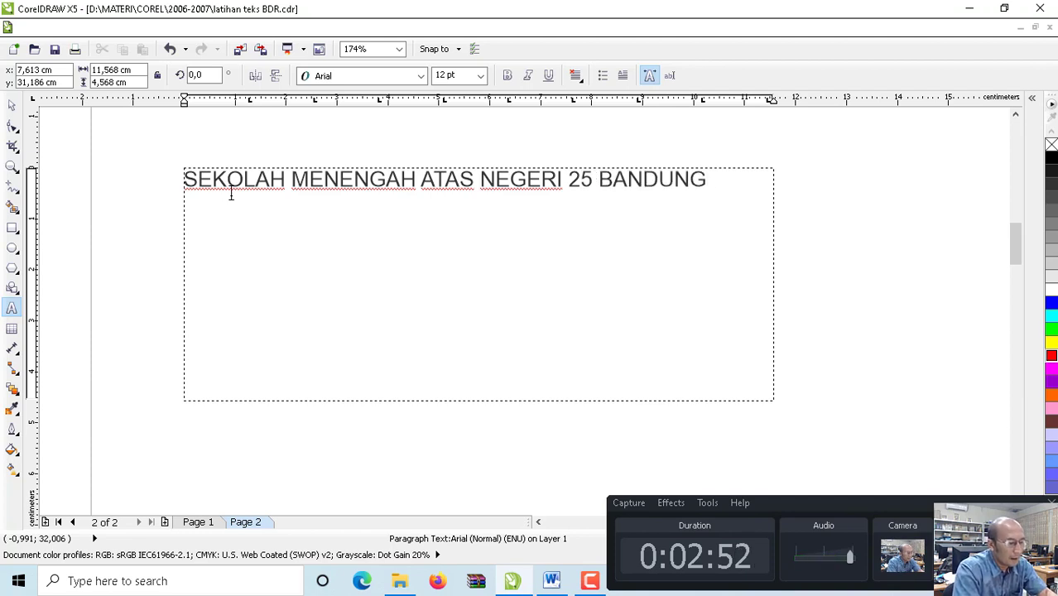
text( INDONESI)
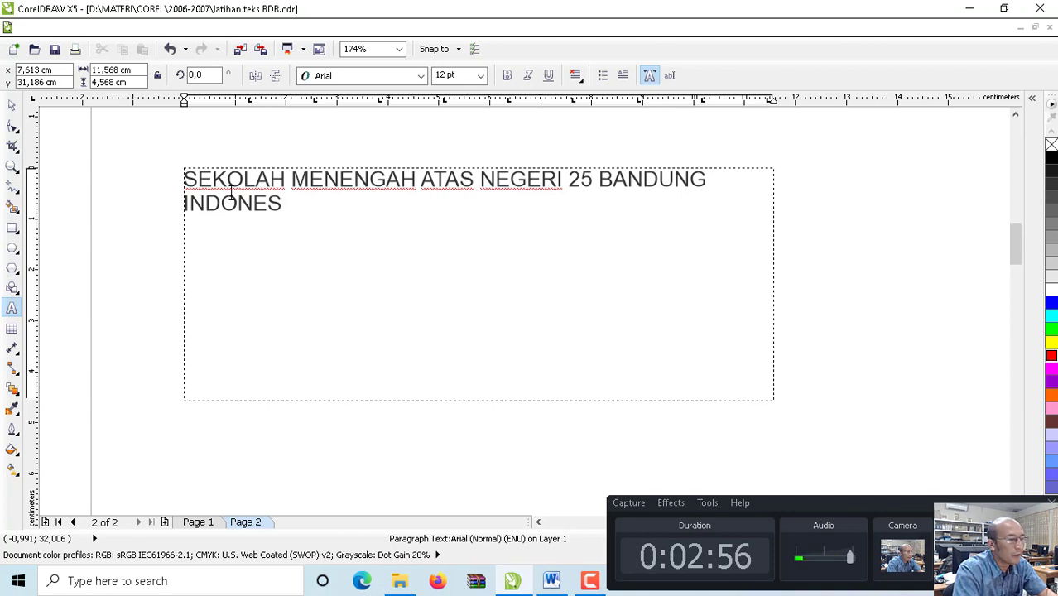
key(BackSpace)
key(BackSpace)
key(BackSpace)
key(BackSpace)
key(BackSpace)
key(BackSpace)
key(BackSpace)
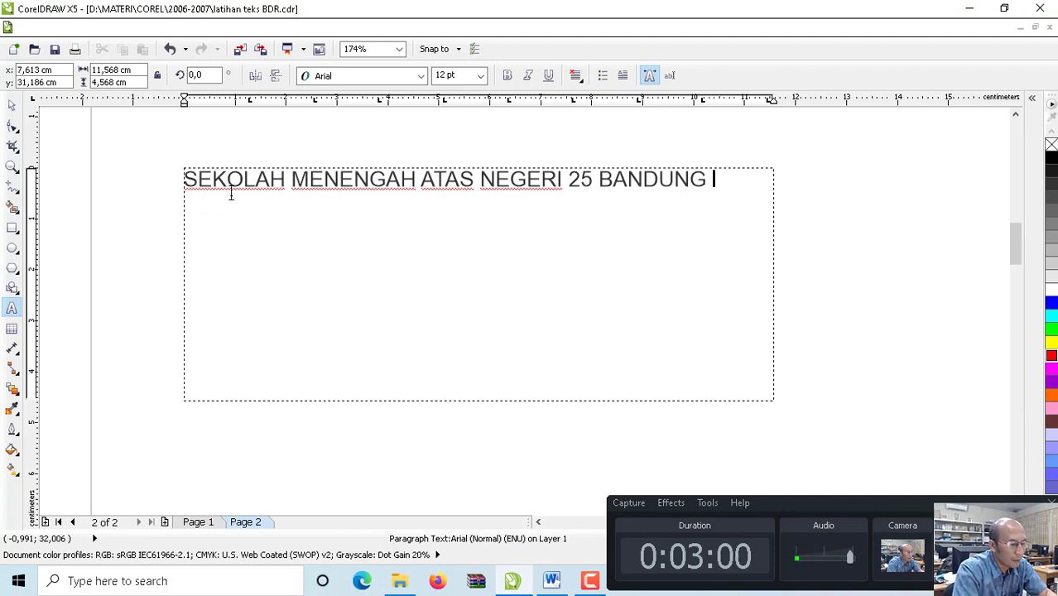
- Continue the paragraph with "JAWABARAT INDONESIA" followed by the school's street address
text(JAWABAR)
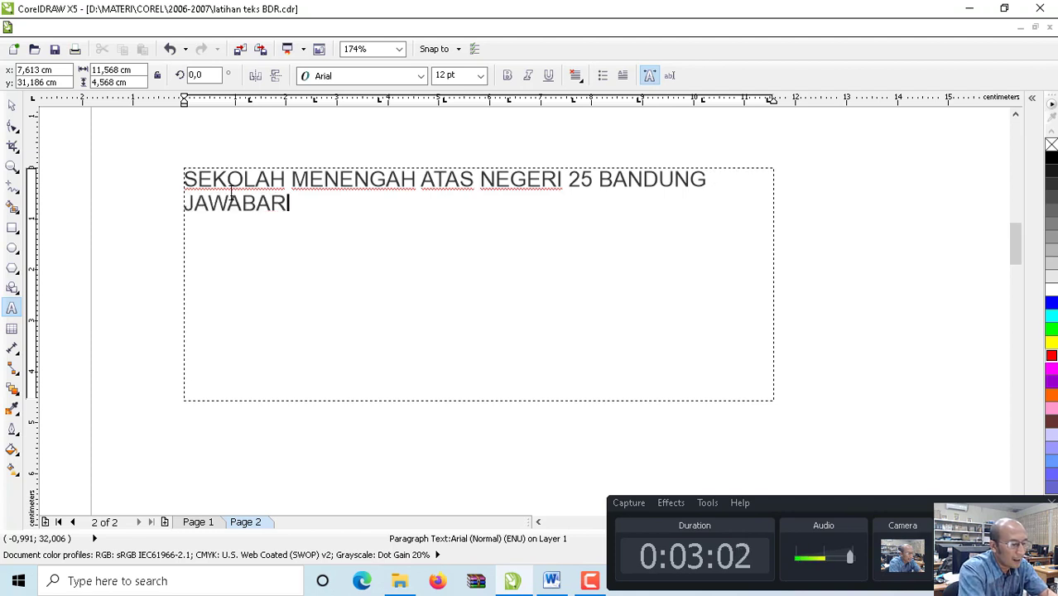
text(AT INDONESI)
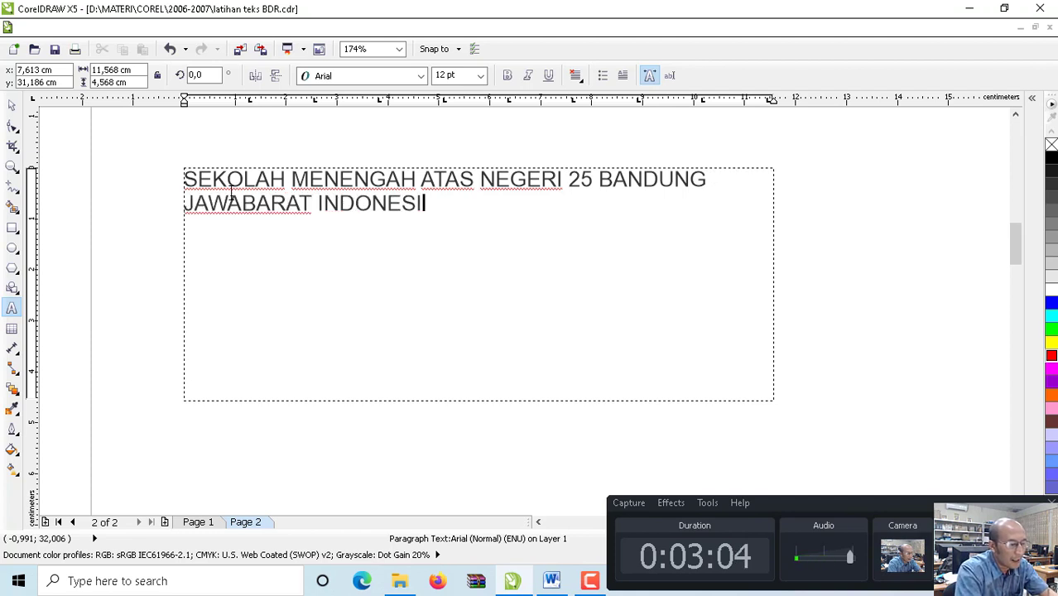
text(A )
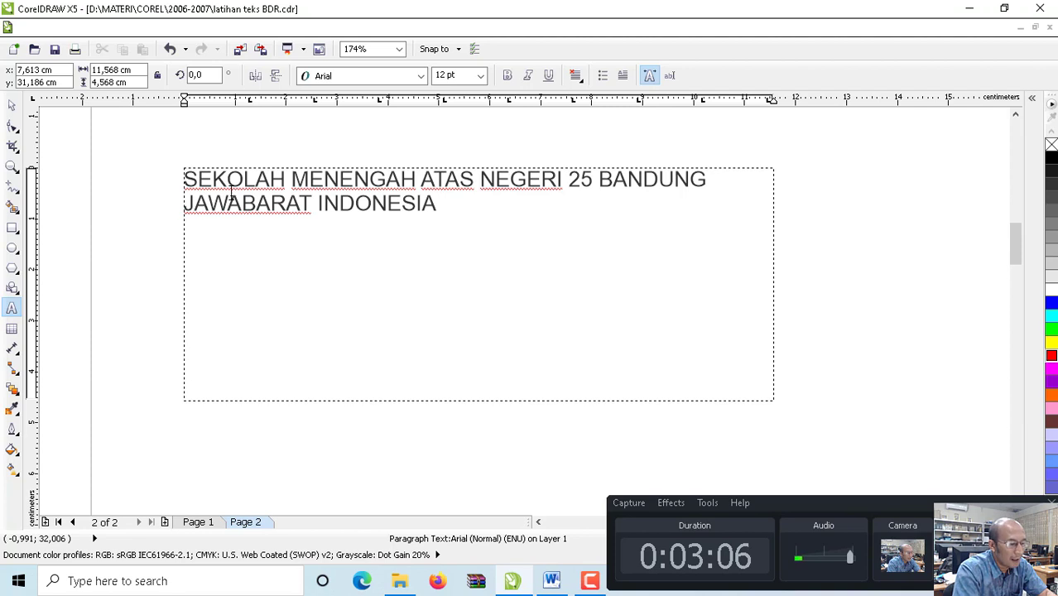
text(BATURADI)
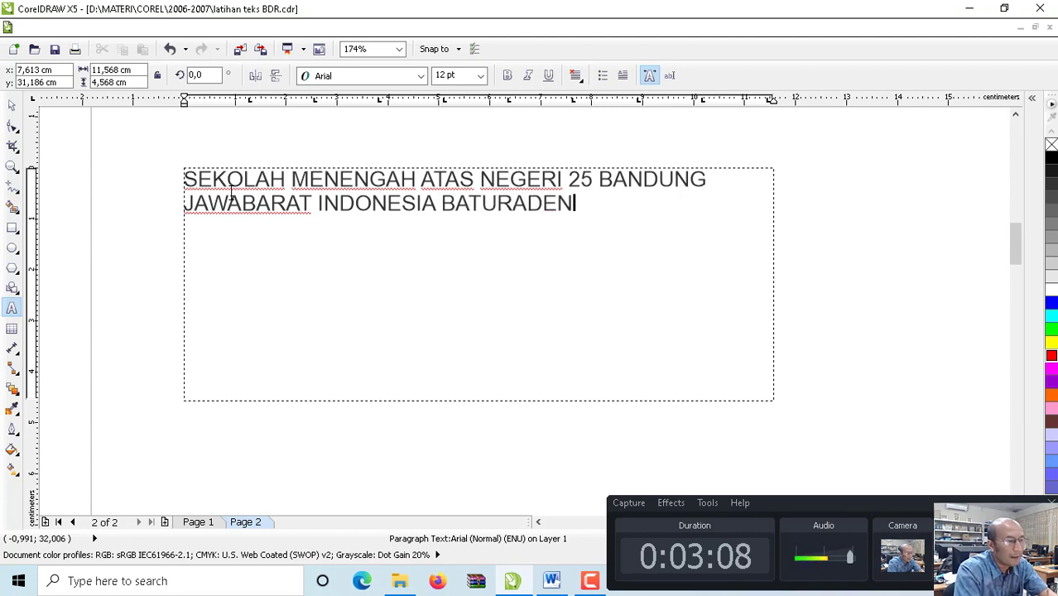
text( V)
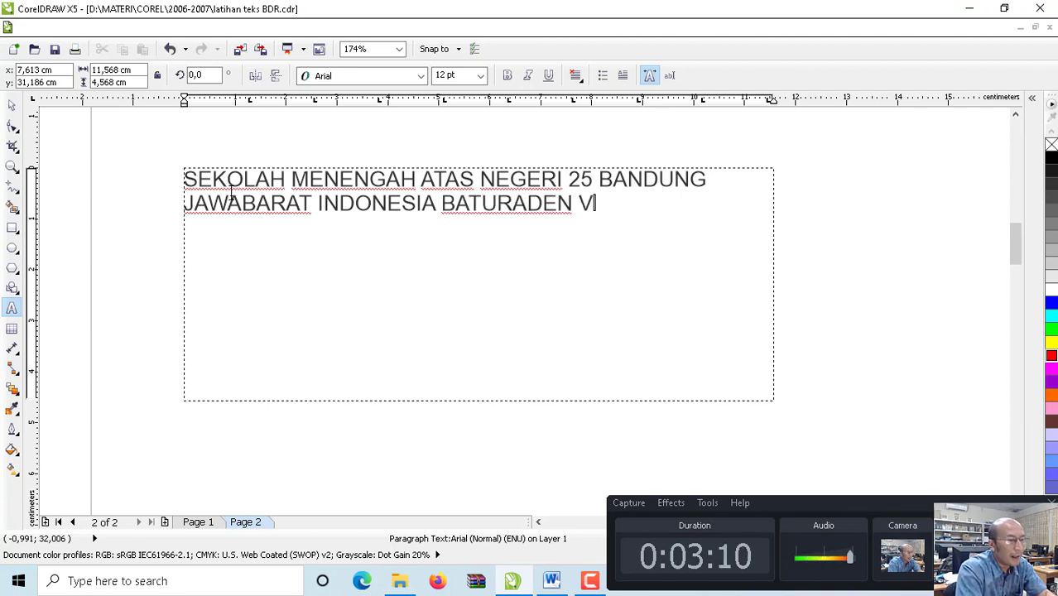
text(II NO 21)
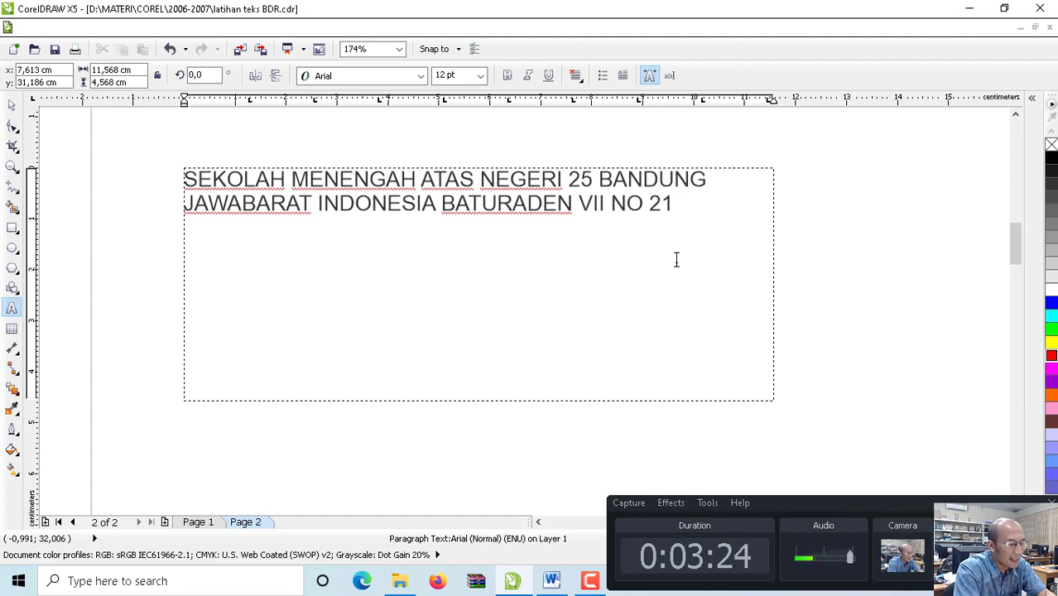
- Append the filler text "HAHAHAH NFNFNFNFN HEHEHEHEH NDNDNDHDH HDHDH HDHDHDH" to the end of the paragraph
text(HA)
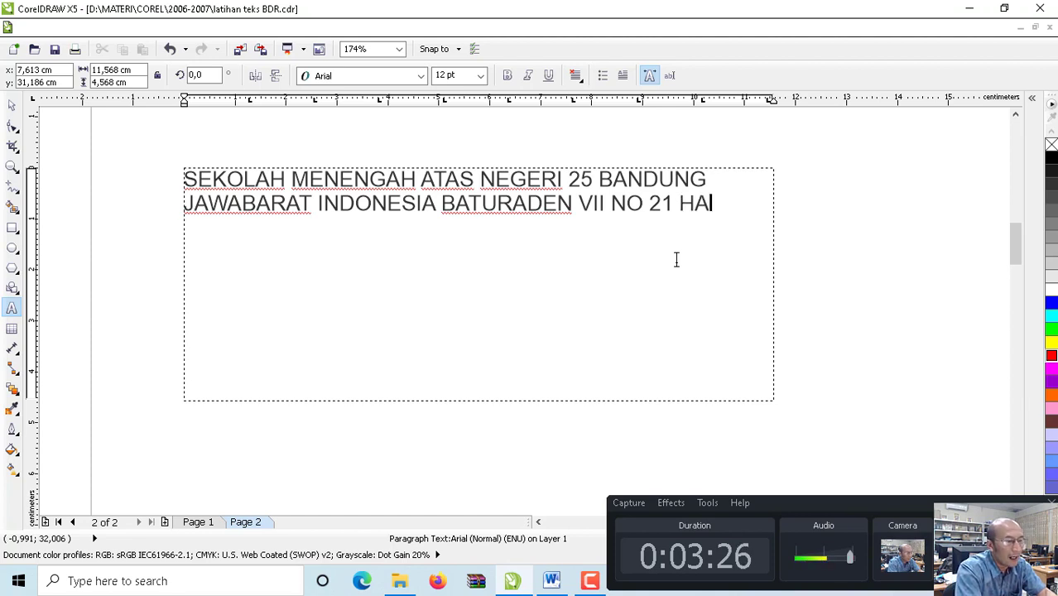
text(HAHAH NFNFNFNFN)
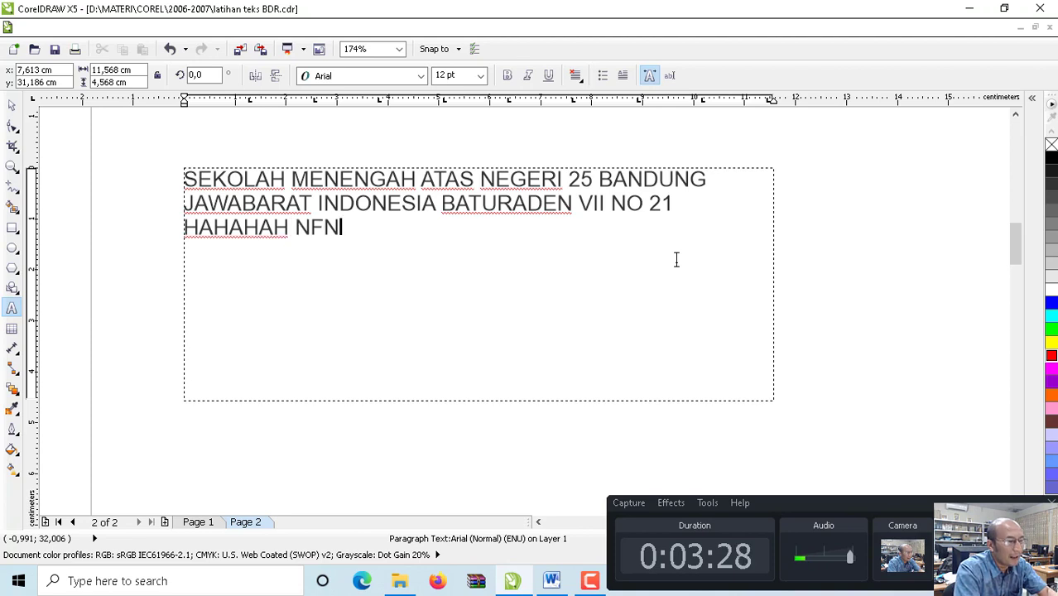
text(EHEHEH)
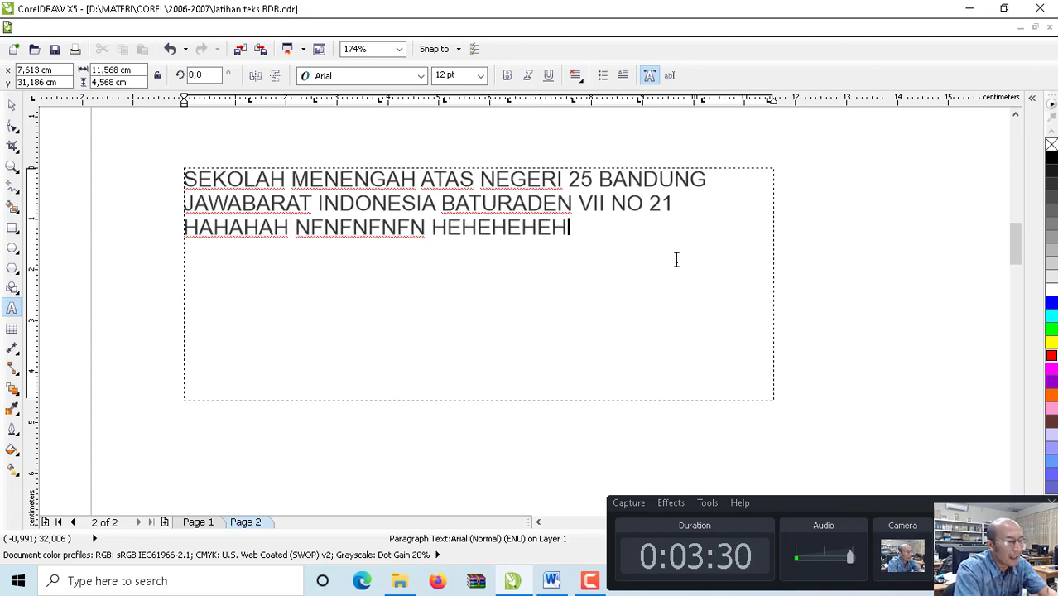
text( NDNDNDHDH)
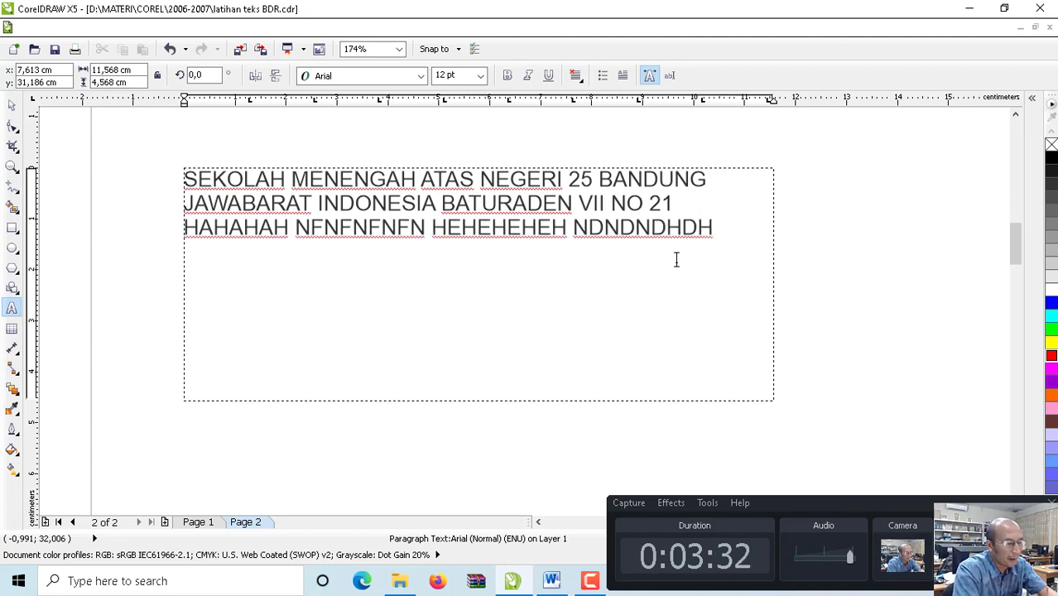
text( HDHDH HDHDHDH)
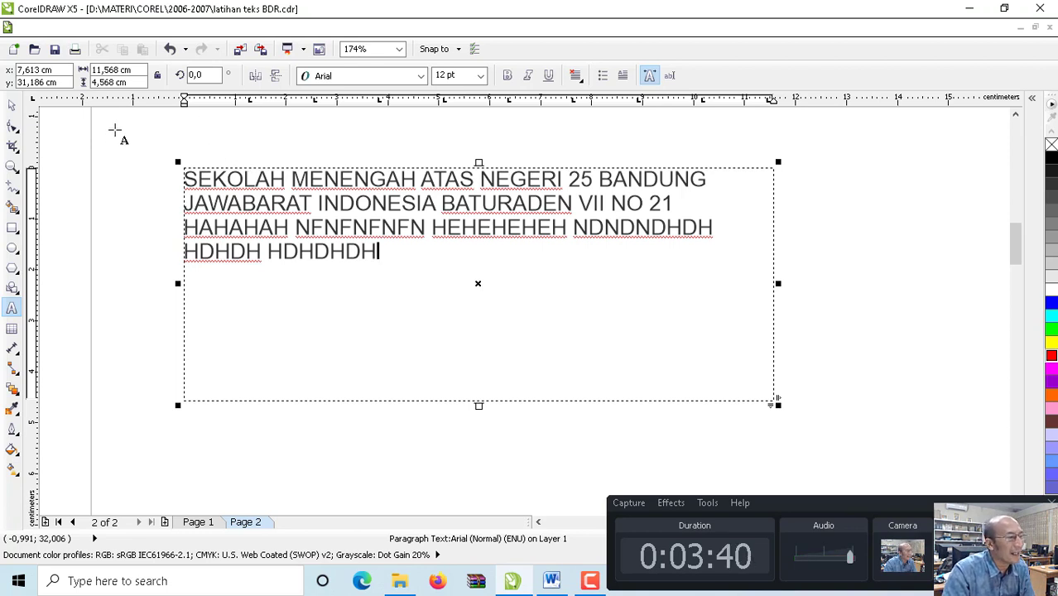
- Move the text frame so its centre sits at about x 6.8 cm, y 31.3 cm, and colour its text blue
click(12, 104)
drag(354, 203, 318, 202)
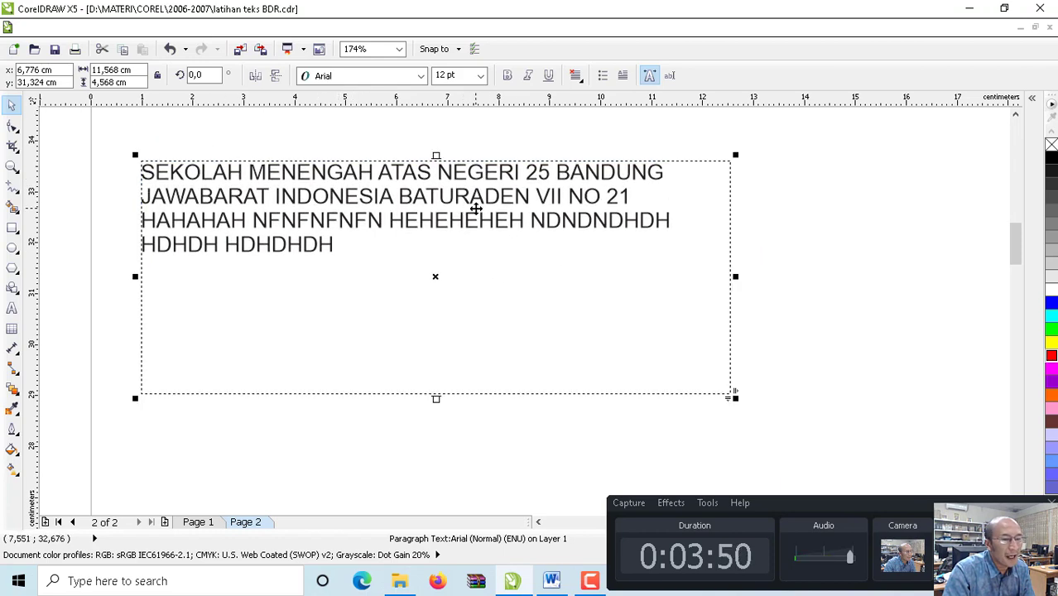
click(1050, 302)
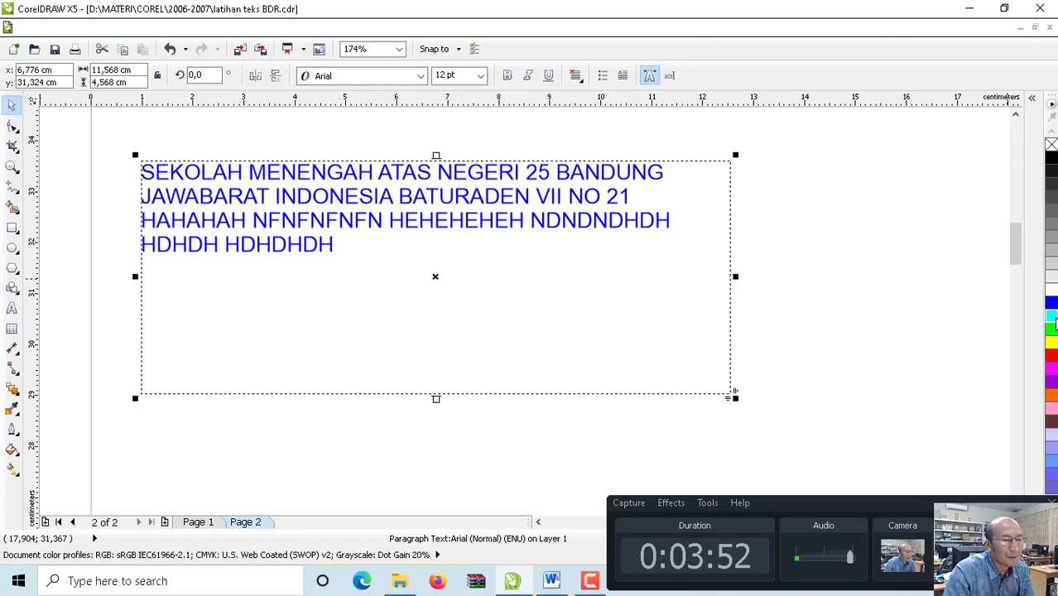
click(1051, 315)
click(1051, 328)
click(1051, 303)
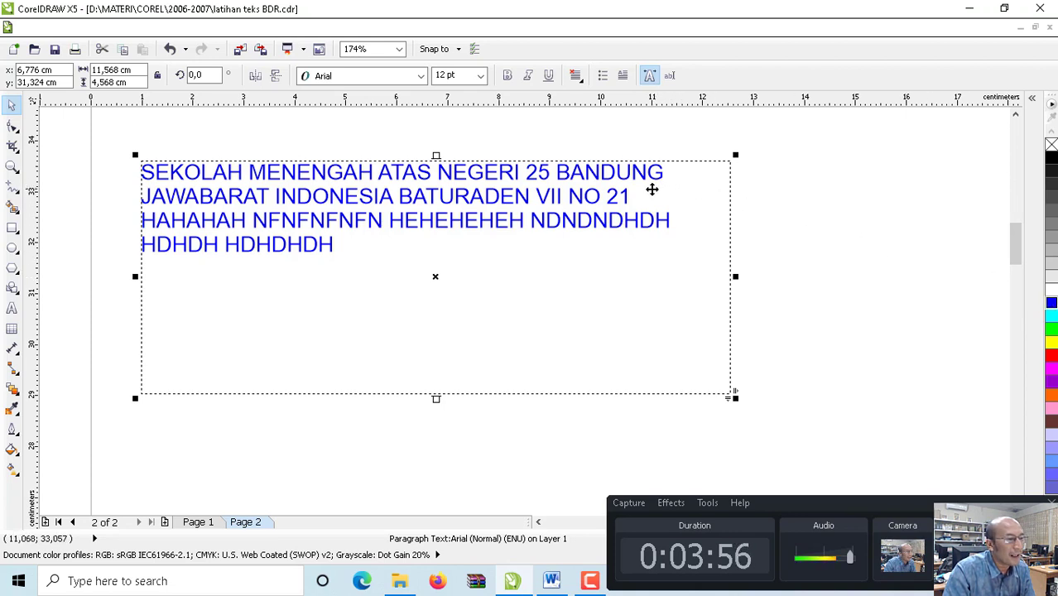
- Try Center and Right alignment on the blue paragraph text
click(577, 77)
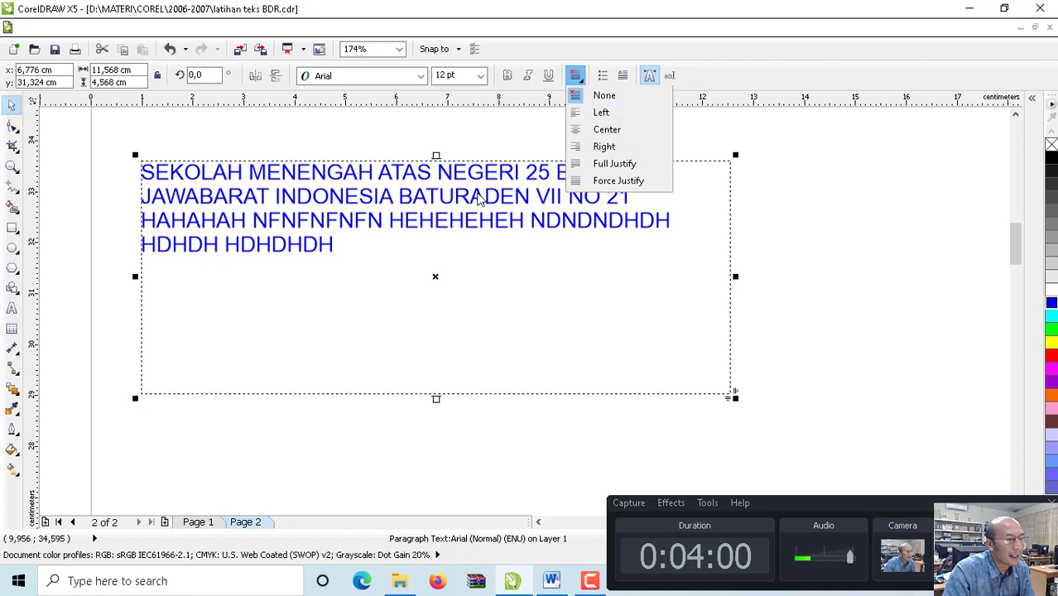
click(617, 133)
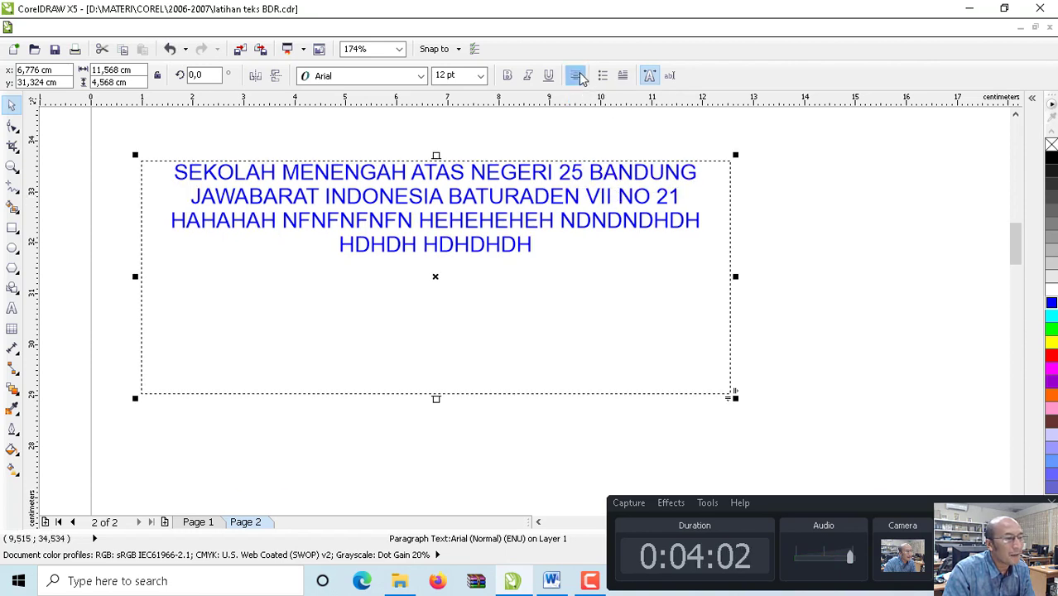
click(578, 79)
click(606, 147)
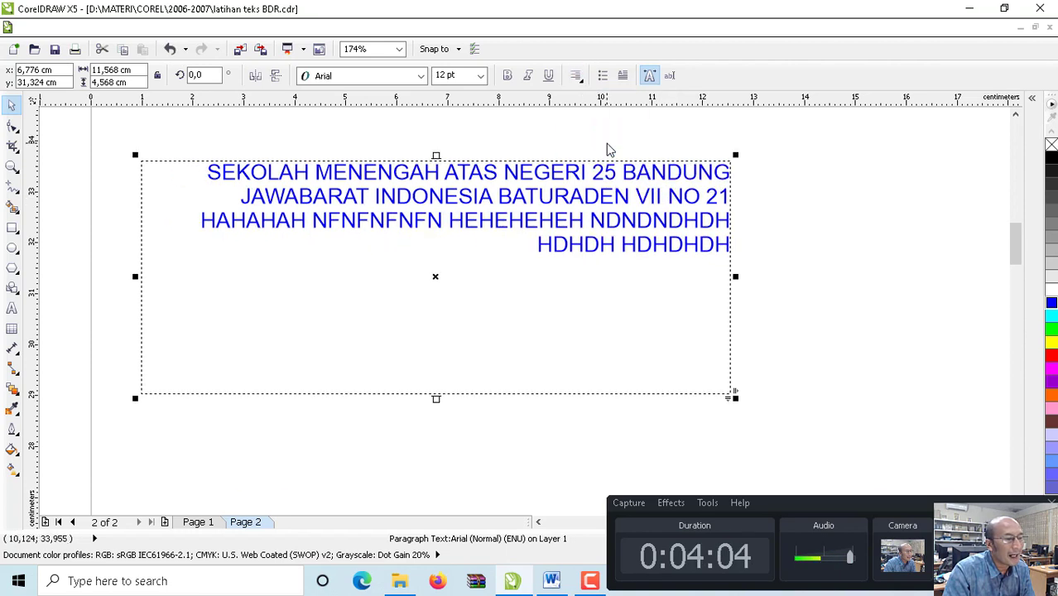
- Set the paragraph text's alignment to Full Justify
click(576, 76)
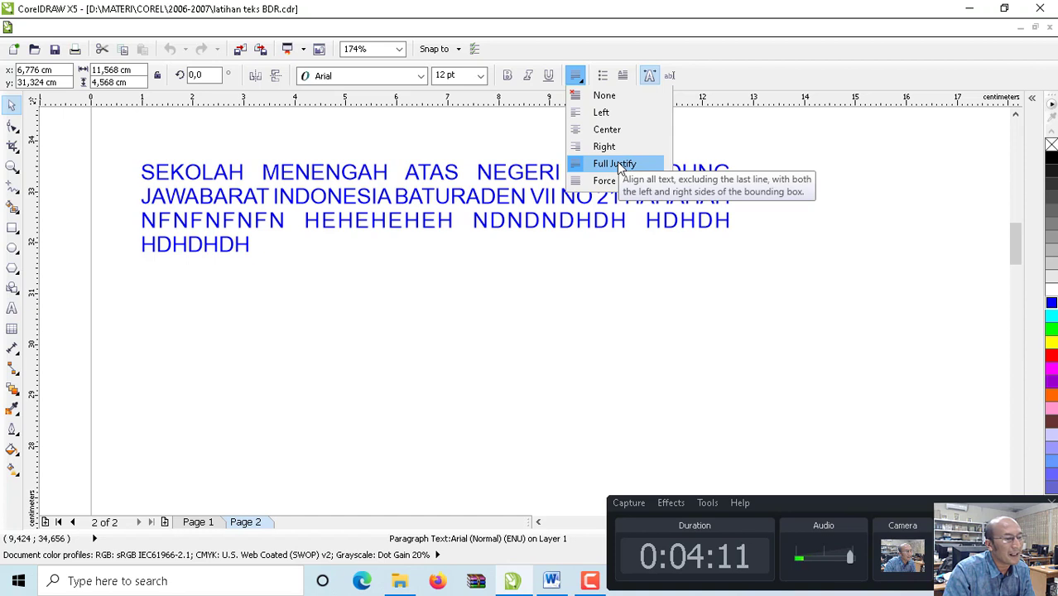
click(614, 163)
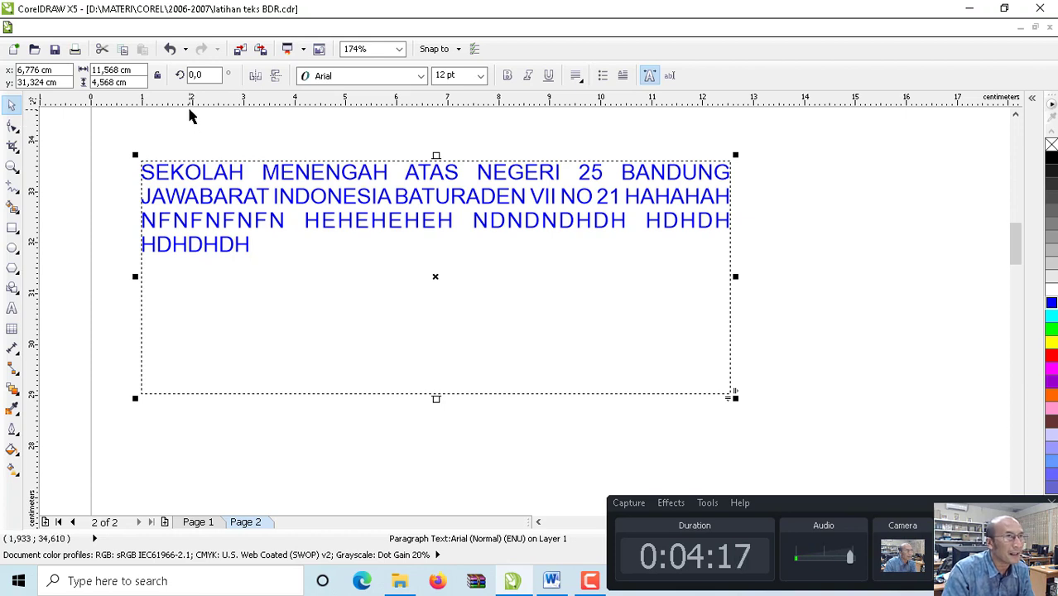
- Tighten the paragraph's character spacing and loosen its line spacing with the Shape tool, making the frame about 11.08 cm wide and 4.8 cm high
click(13, 129)
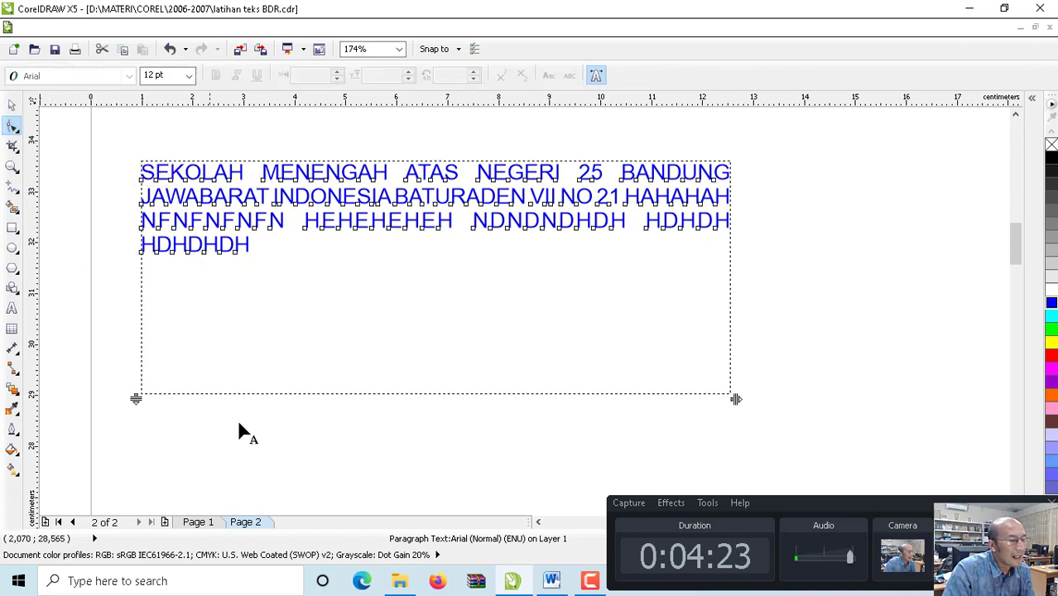
drag(737, 400, 703, 399)
drag(135, 397, 153, 426)
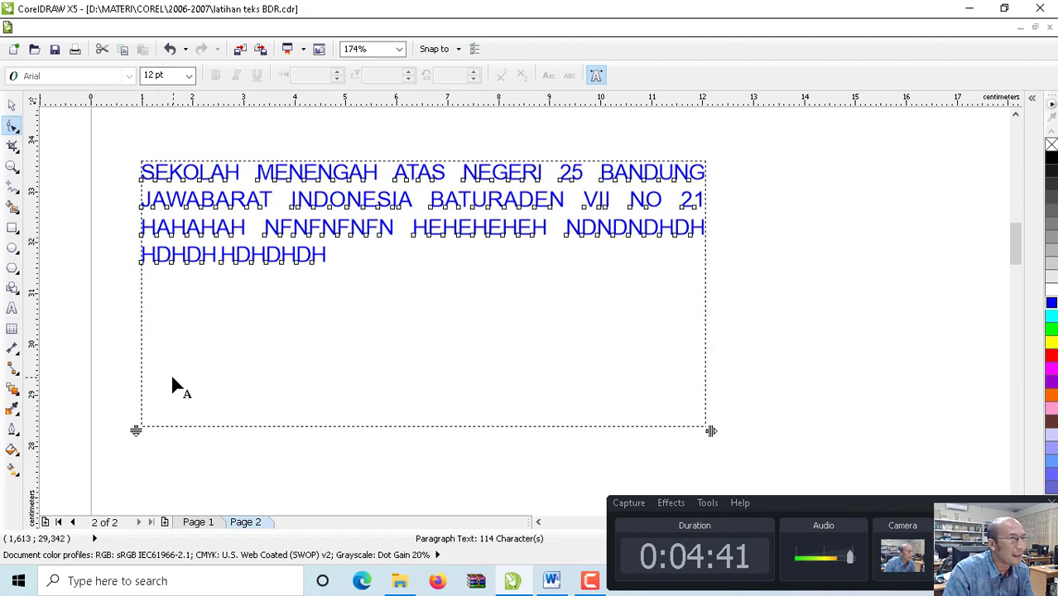
drag(135, 430, 137, 406)
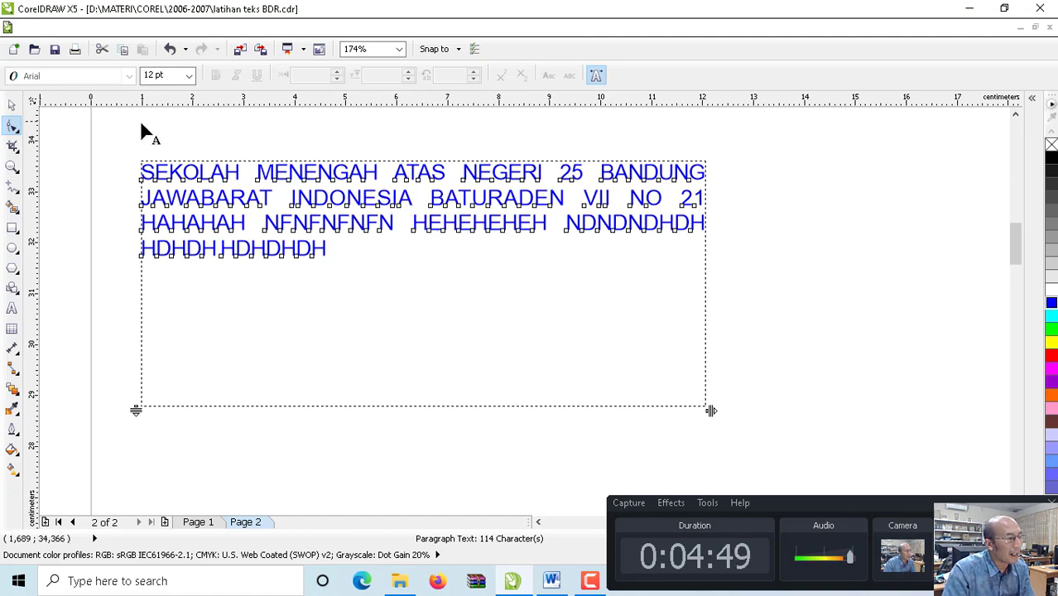
- Resize the paragraph frame to about 8.27 cm wide and 3.58 cm high, keeping its upper-left corner in place
click(12, 106)
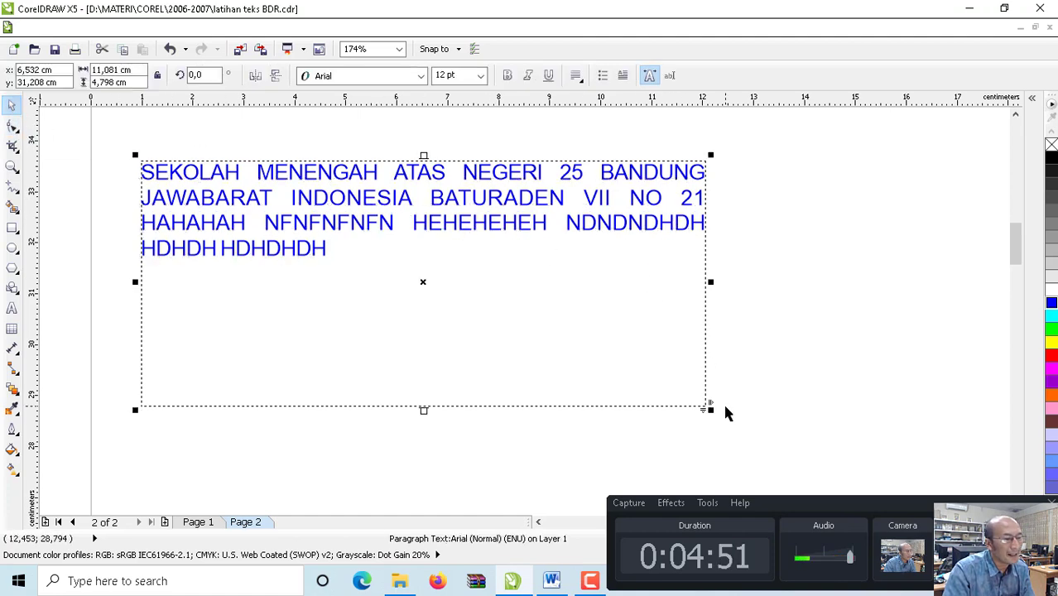
drag(709, 410, 579, 350)
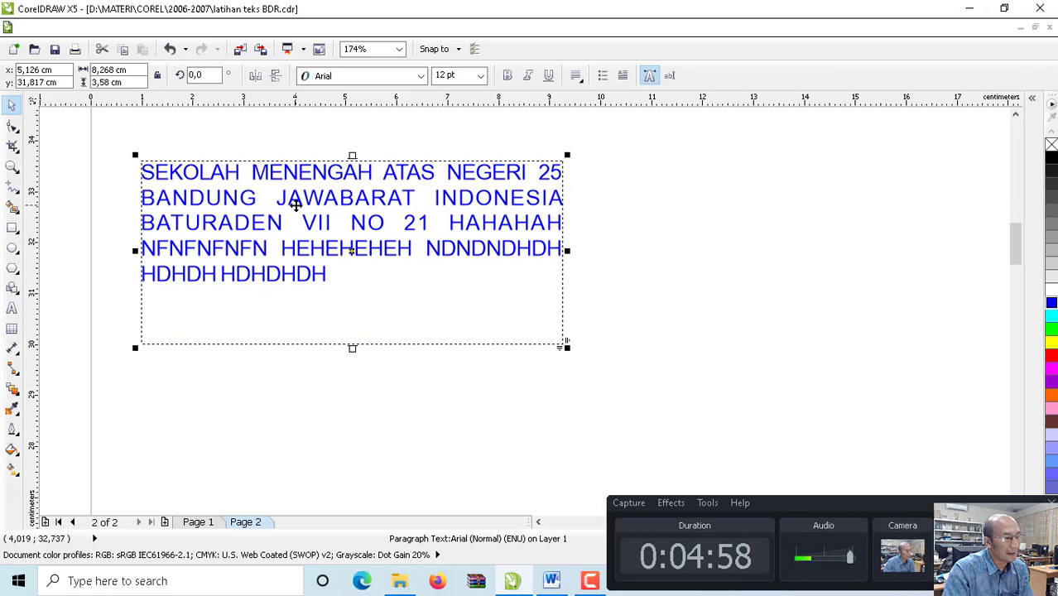
- Duplicate the blue paragraph frame to the right of the original, rotate the copy to 24.5 degrees and reposition it
drag(296, 204, 767, 230)
click(769, 229)
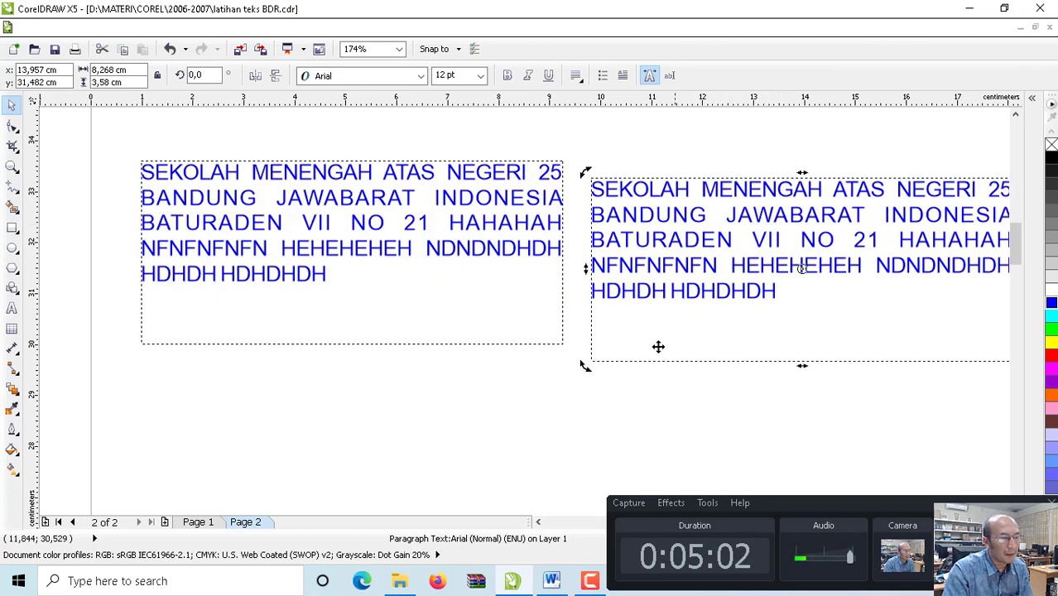
drag(585, 371, 650, 443)
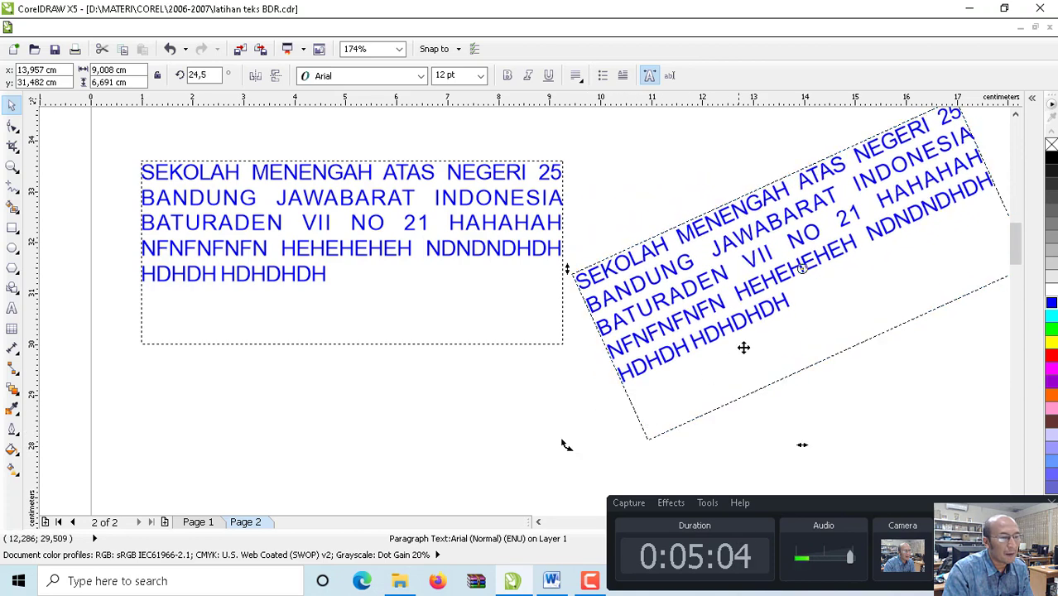
drag(748, 313, 629, 351)
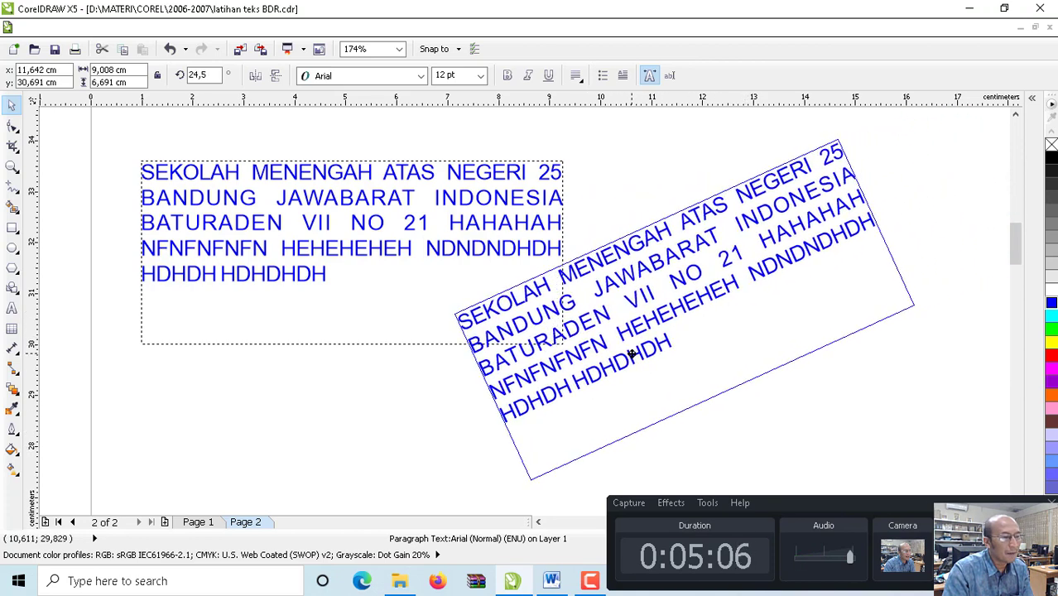
- Rotate the original blue paragraph frame clockwise to 320.7 degrees
click(397, 200)
click(462, 215)
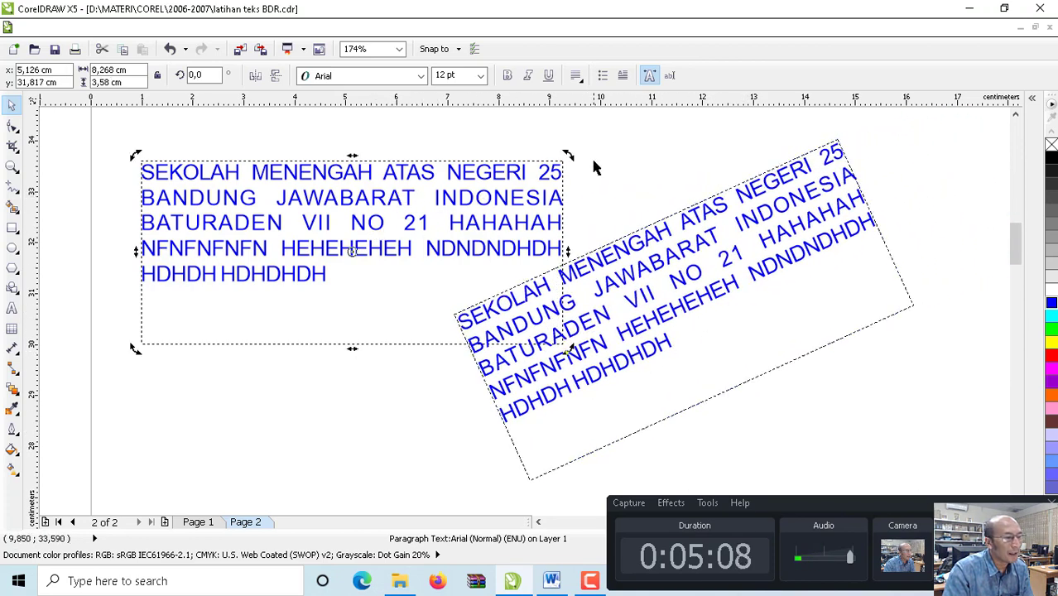
drag(568, 156, 529, 302)
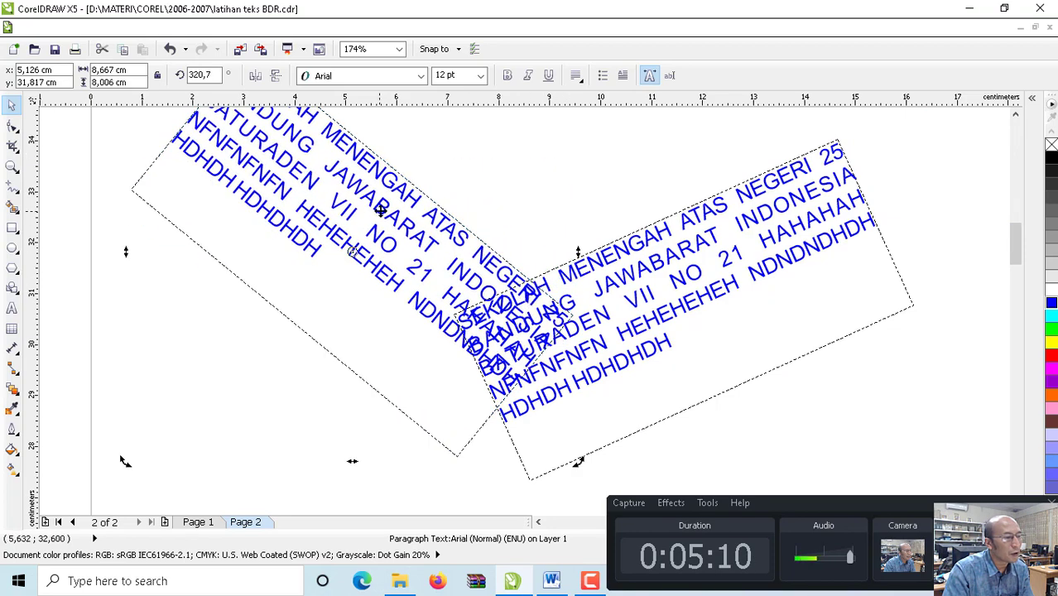
- Move the two rotated paragraph frames apart so that they no longer overlap
drag(379, 210, 363, 255)
drag(606, 258, 726, 243)
drag(474, 310, 480, 311)
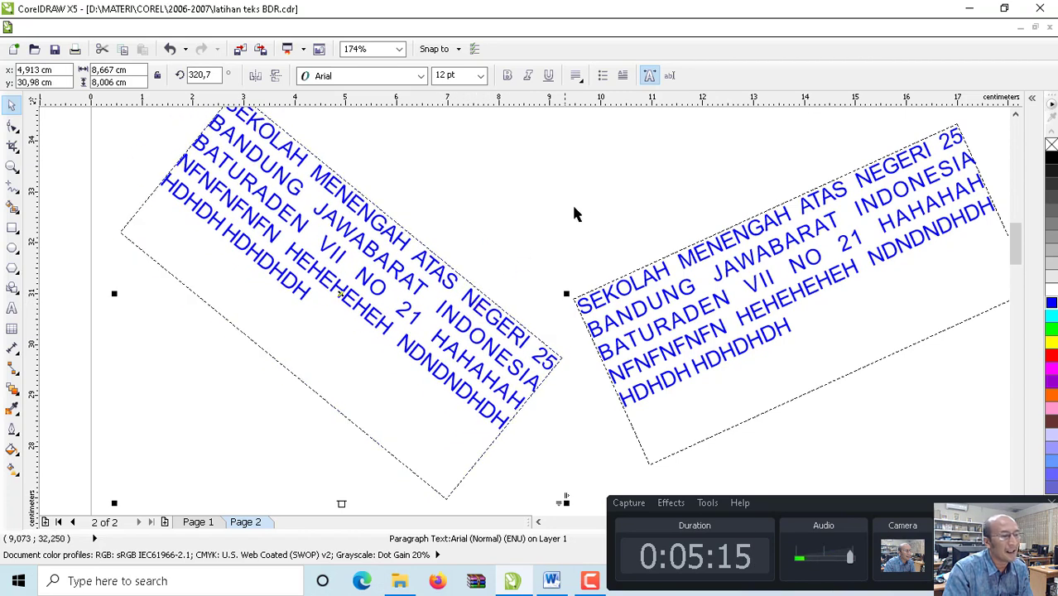
click(617, 176)
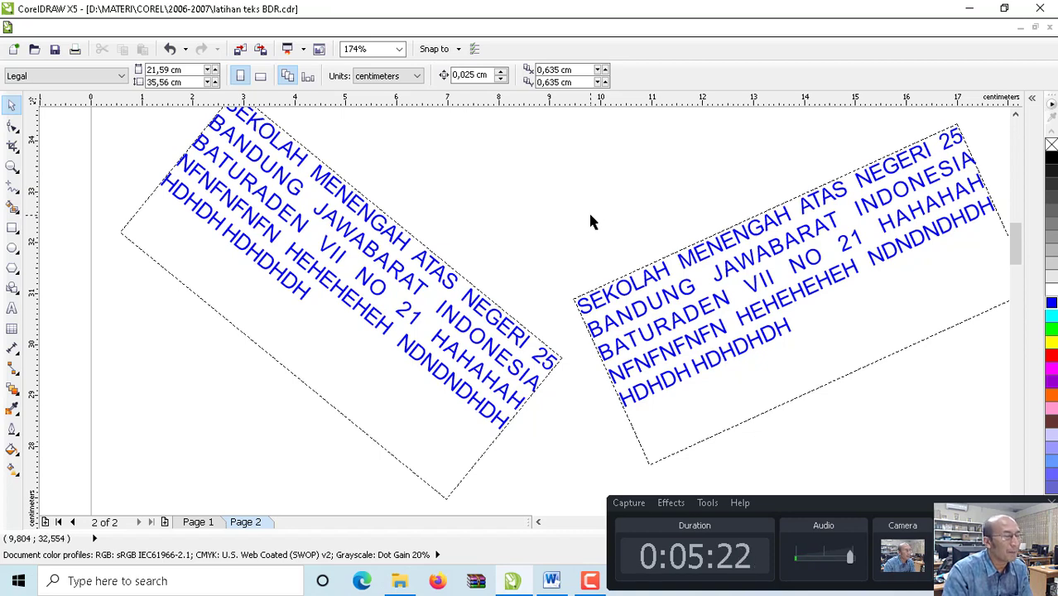
drag(741, 242, 763, 238)
drag(489, 325, 523, 333)
drag(684, 271, 675, 267)
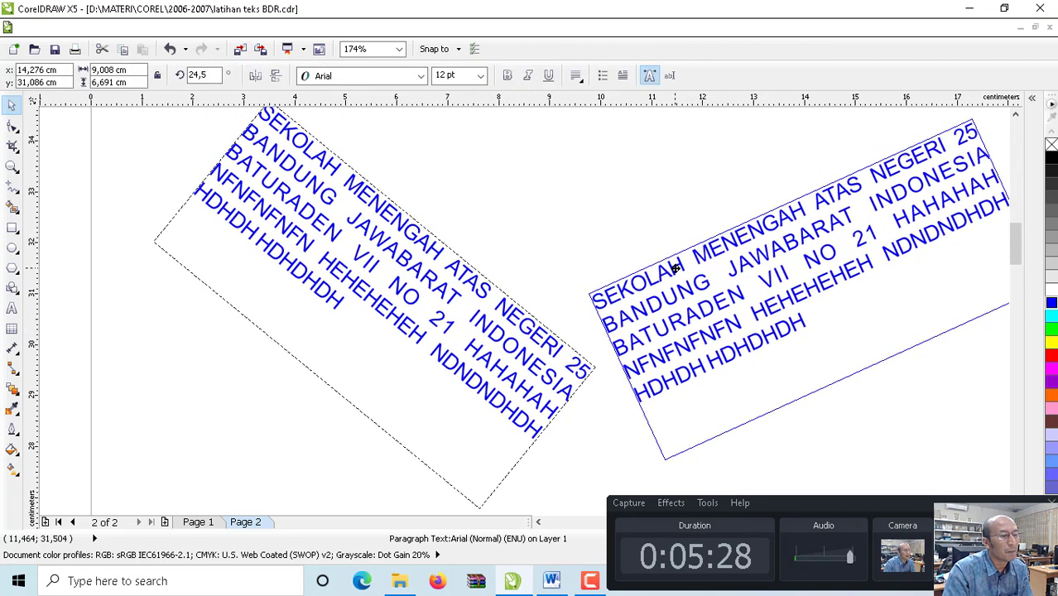
- Shift both rotated paragraph frames slightly and delete the one tilted clockwise
drag(454, 294, 444, 274)
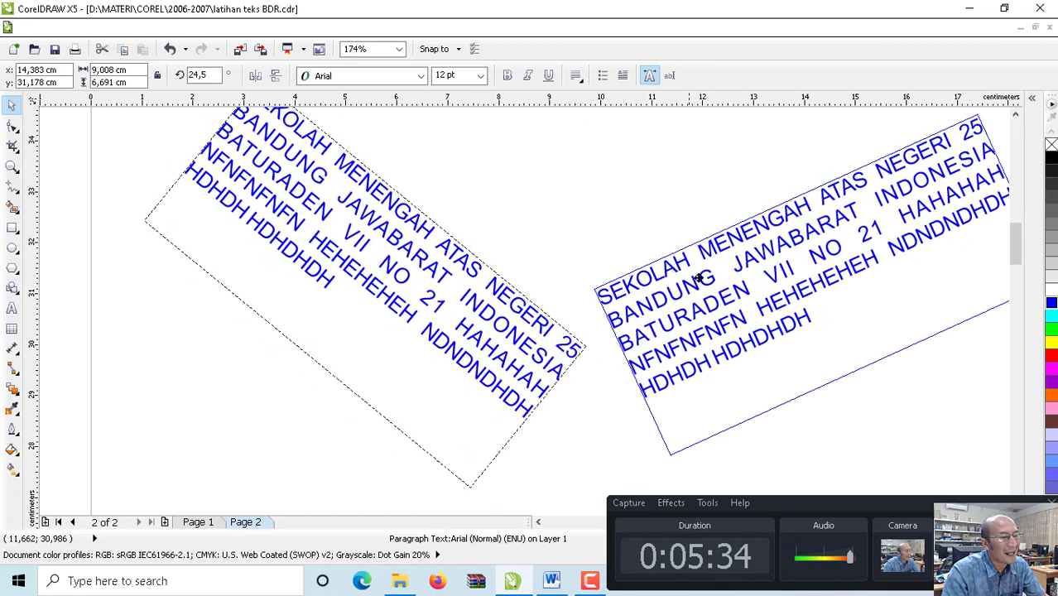
mouse_move(731, 276)
mouse_down()
mouse_move(700, 308)
mouse_move(712, 271)
mouse_up()
click(419, 267)
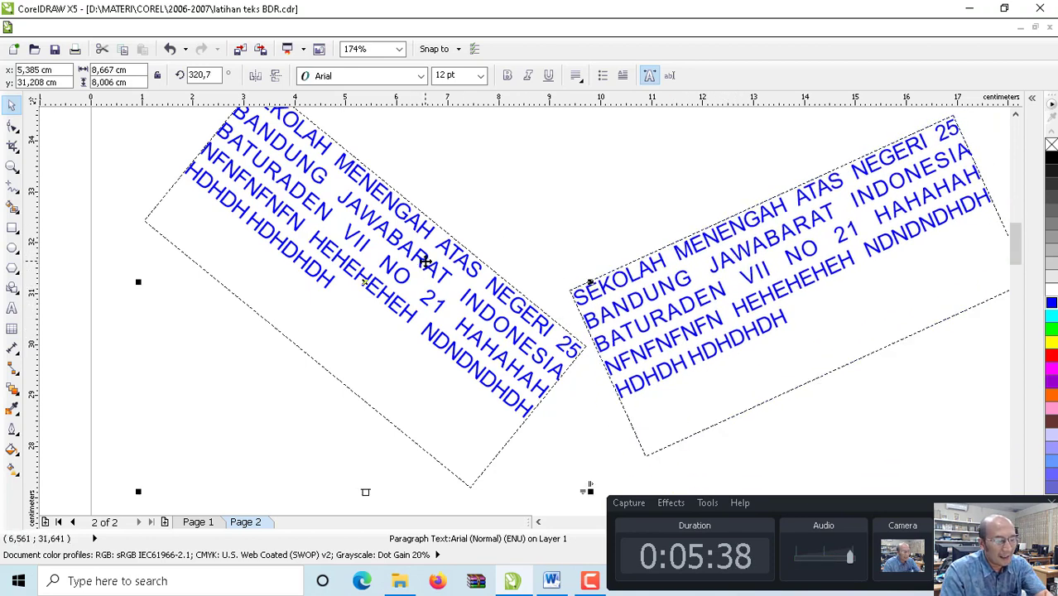
key(Delete)
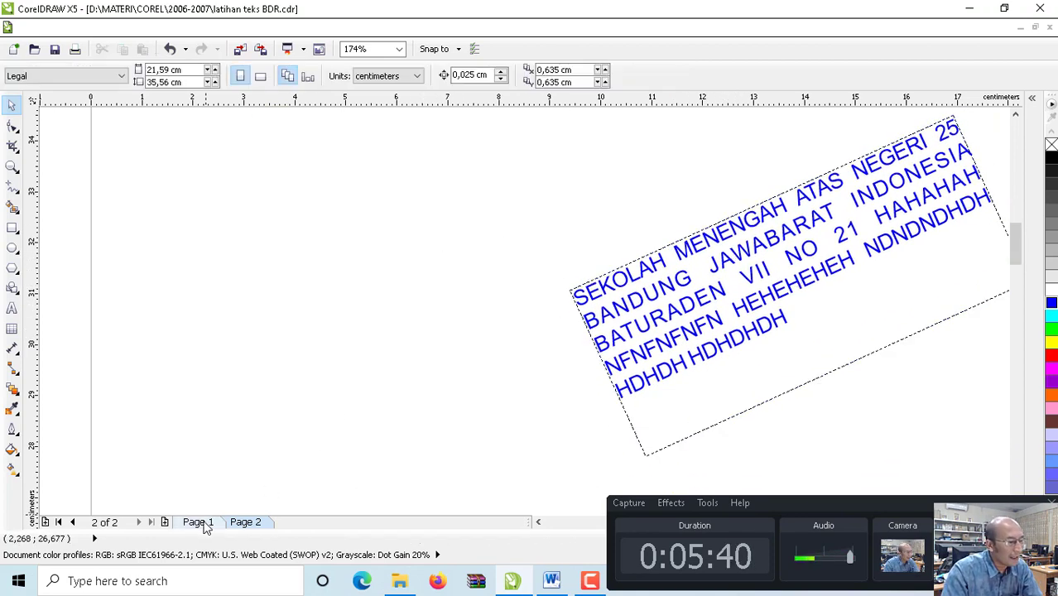
- On page 1, move the left-aligned address block of exercise 1 above its number and fill it with cyan
click(203, 525)
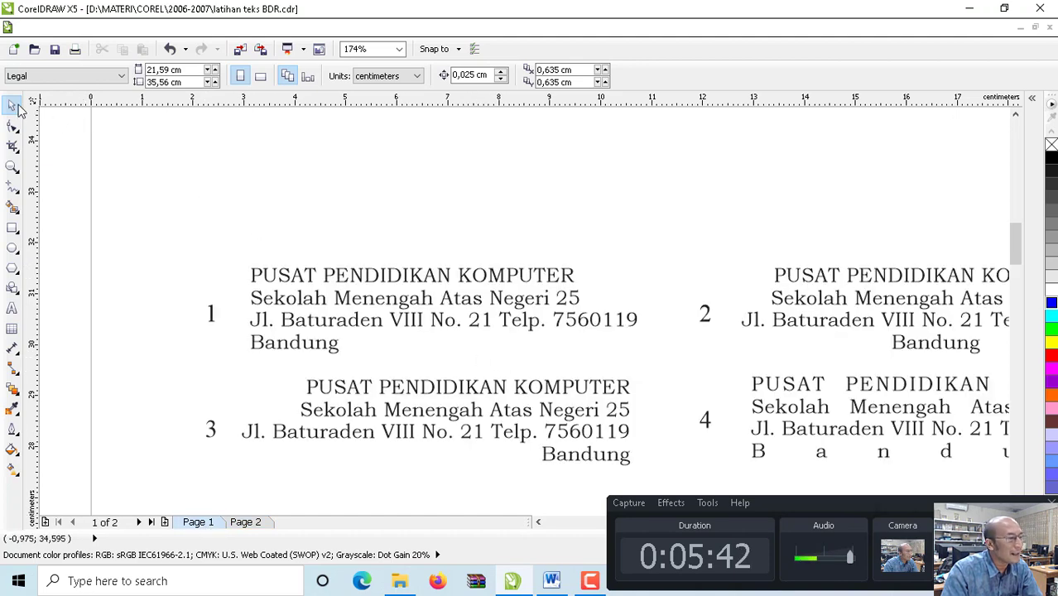
drag(385, 259, 312, 196)
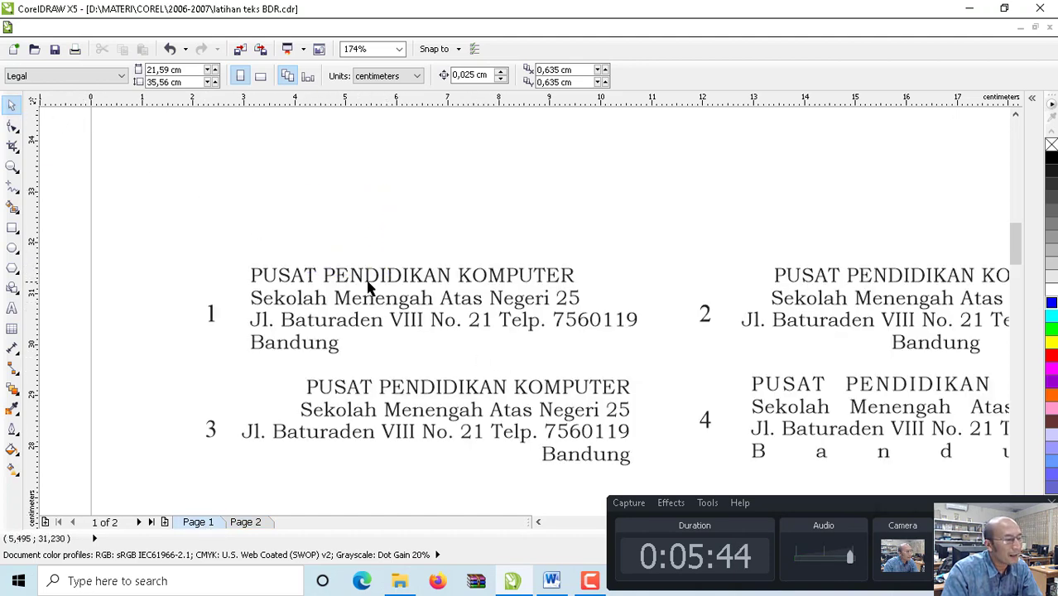
click(405, 298)
drag(405, 302, 297, 193)
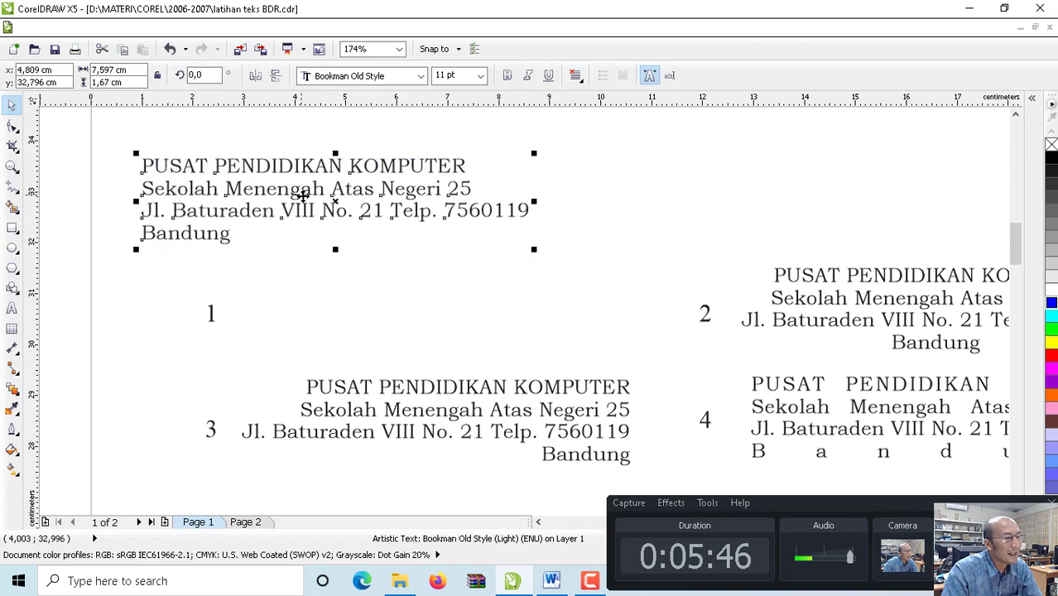
click(1050, 318)
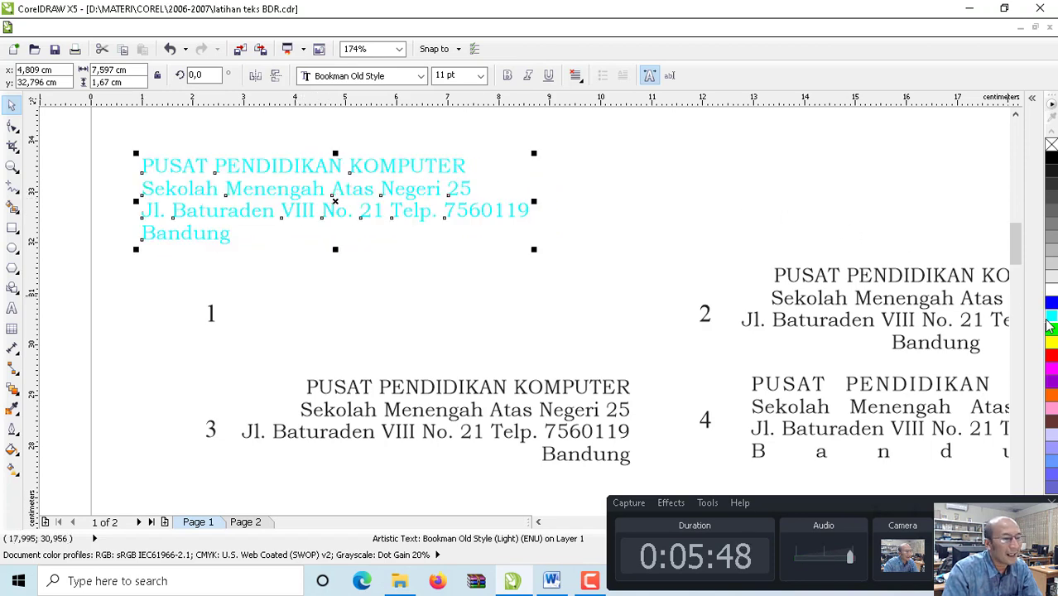
- Move the centred address block of exercise 2 up beside the cyan block and fill it with red
click(875, 282)
drag(876, 282, 727, 165)
click(1050, 355)
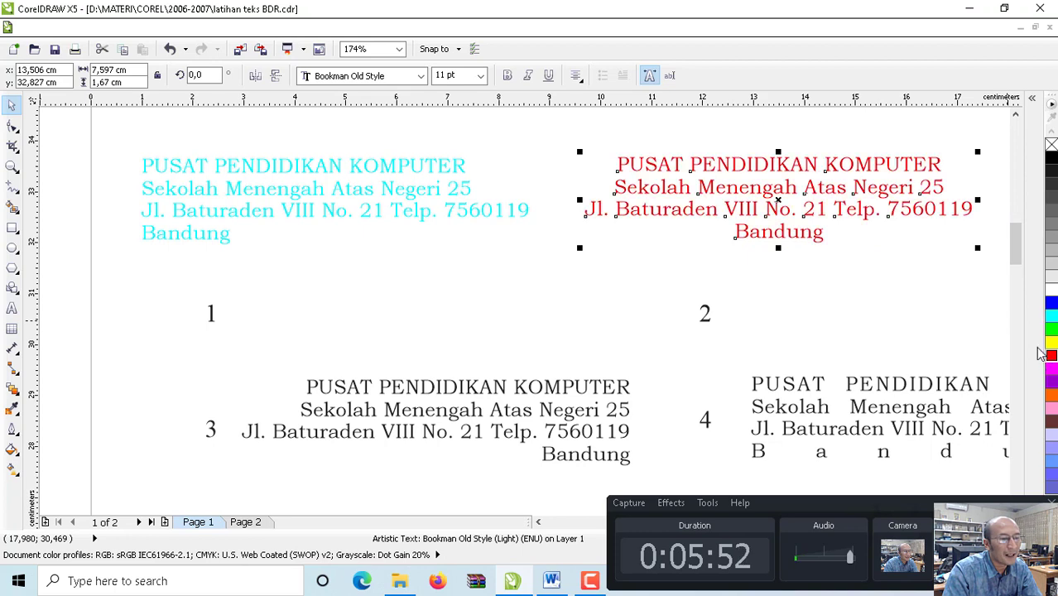
- Rotate the red address block to 350.5 degrees and move it left towards the cyan block
click(830, 208)
click(838, 201)
click(862, 197)
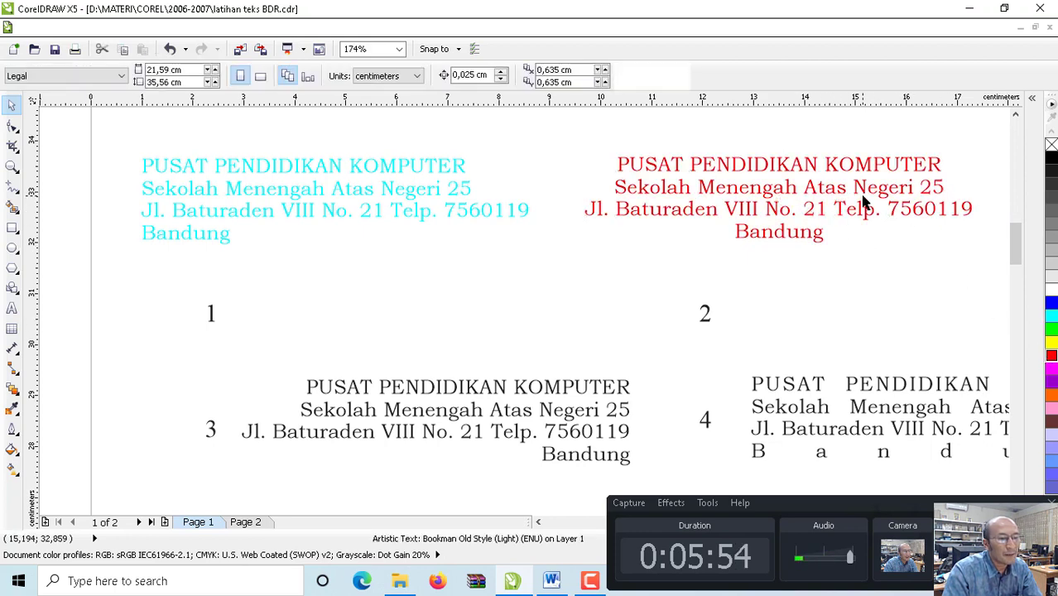
click(866, 202)
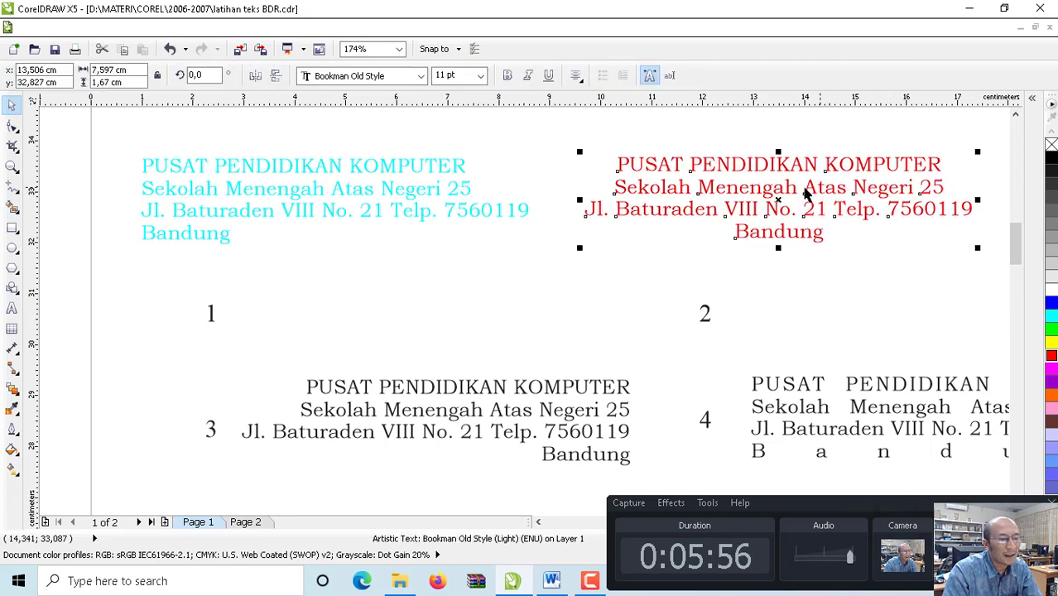
click(778, 202)
drag(977, 248, 963, 278)
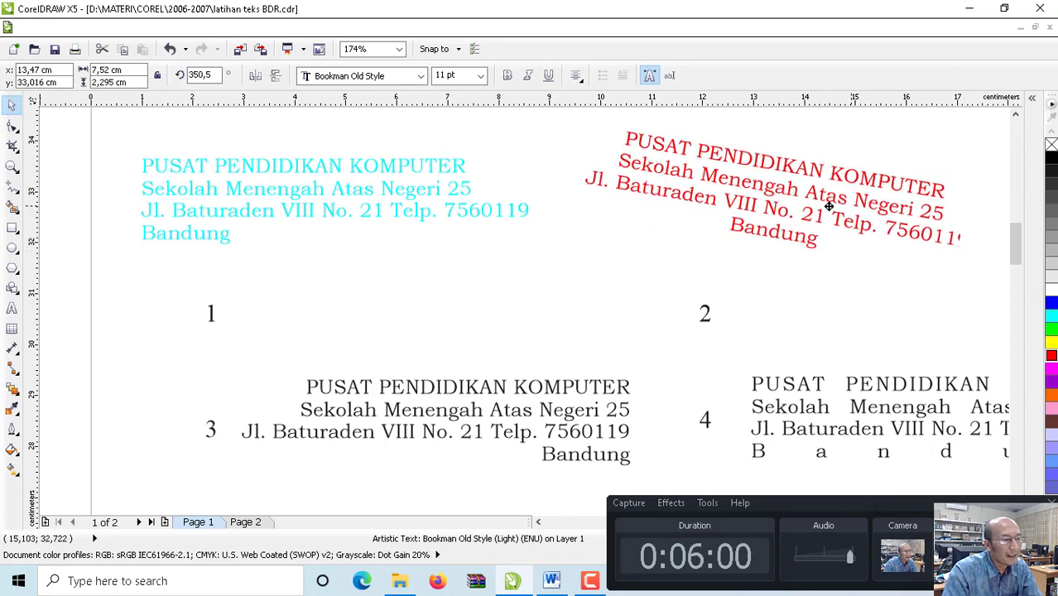
drag(827, 206, 697, 217)
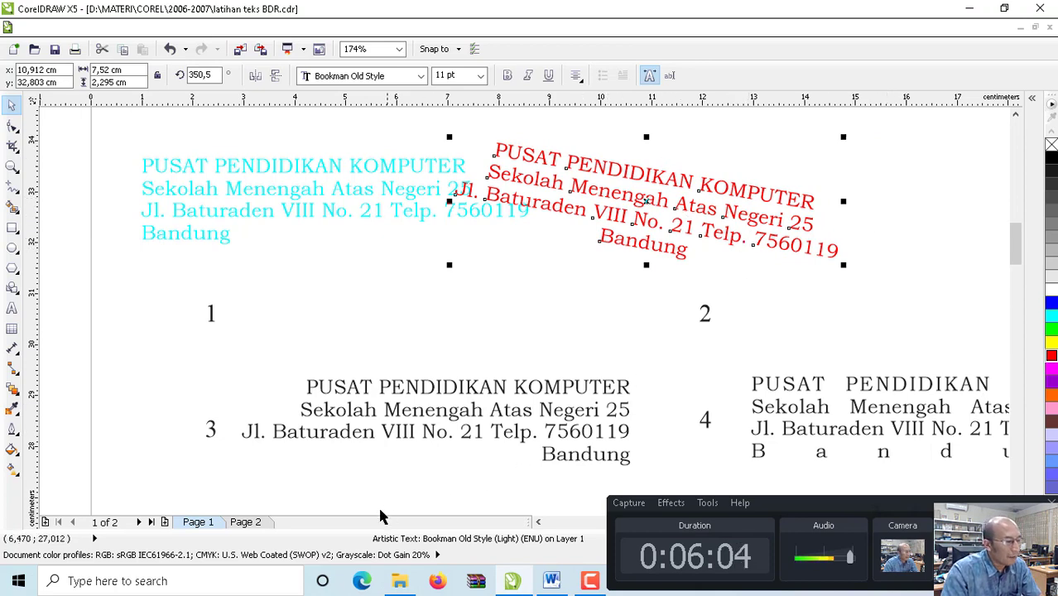
- On page 2, draw a paragraph text frame about 4.17 cm wide and 2.24 cm high and enter GFDGFDGFDGDFGFD
click(246, 522)
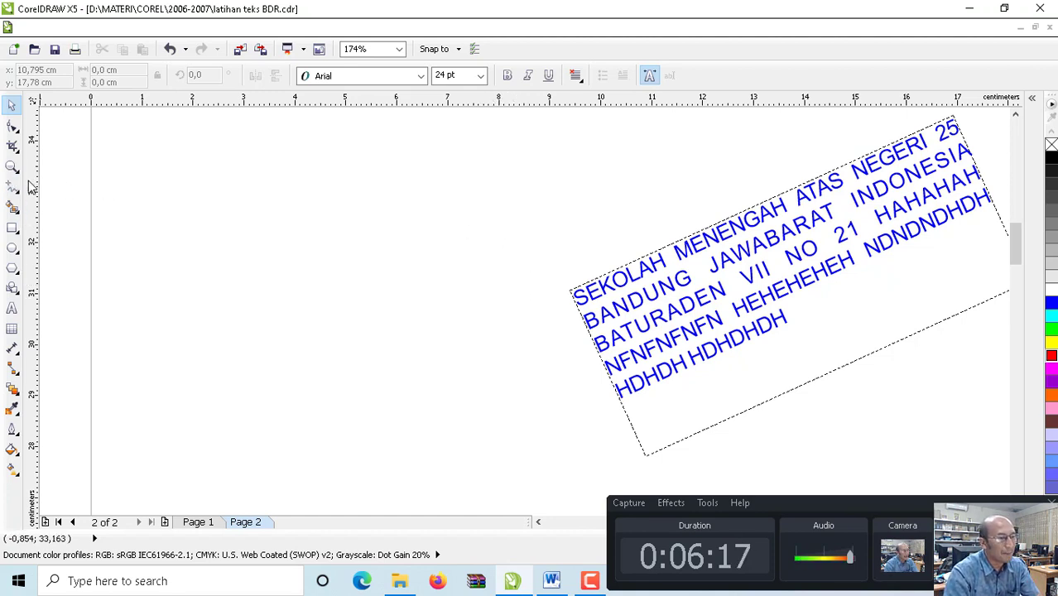
click(11, 308)
drag(197, 164, 410, 279)
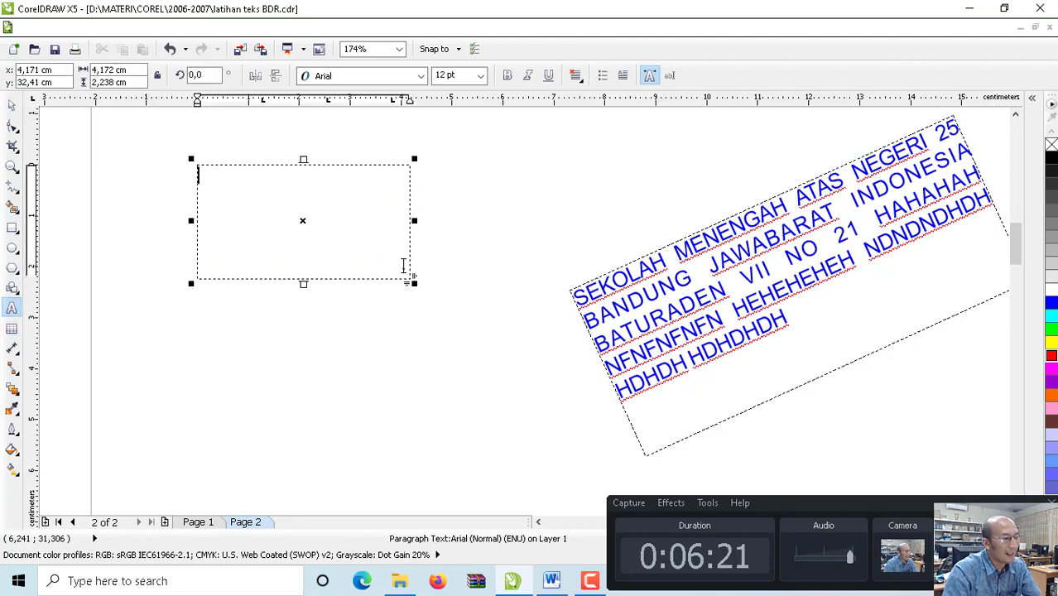
text(GFDGFDGFDGDFGFD)
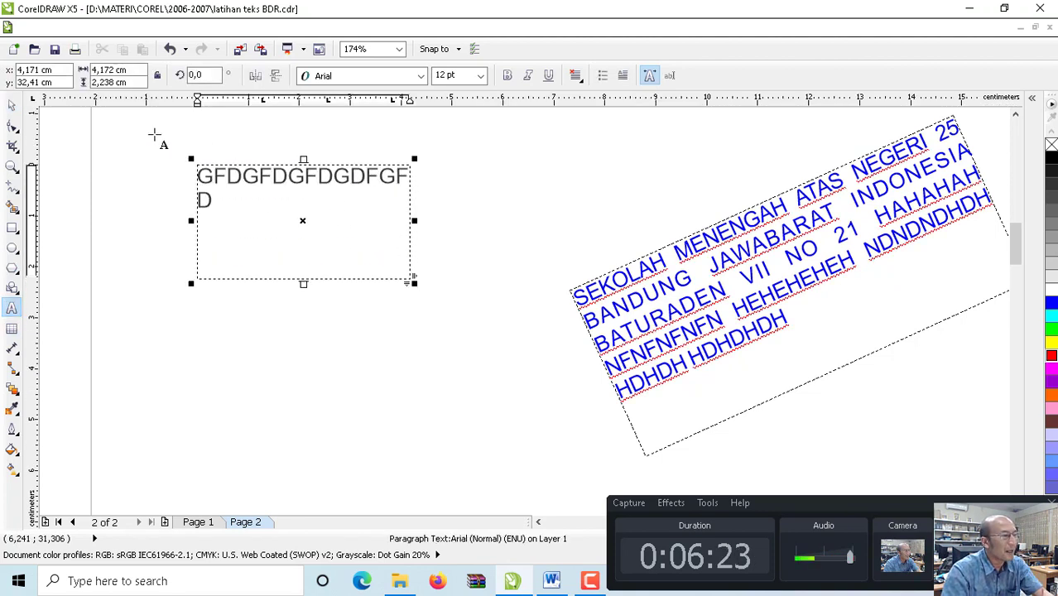
click(13, 103)
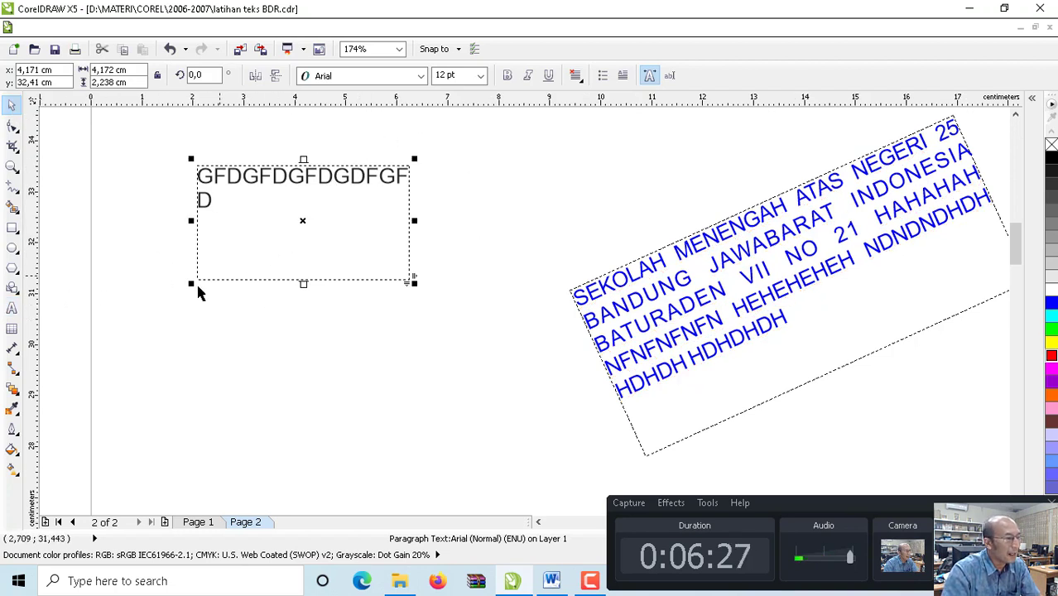
- Add artistic text below the new frame, reading SMAN 25 on the first line and BANDUNG on the second
click(12, 309)
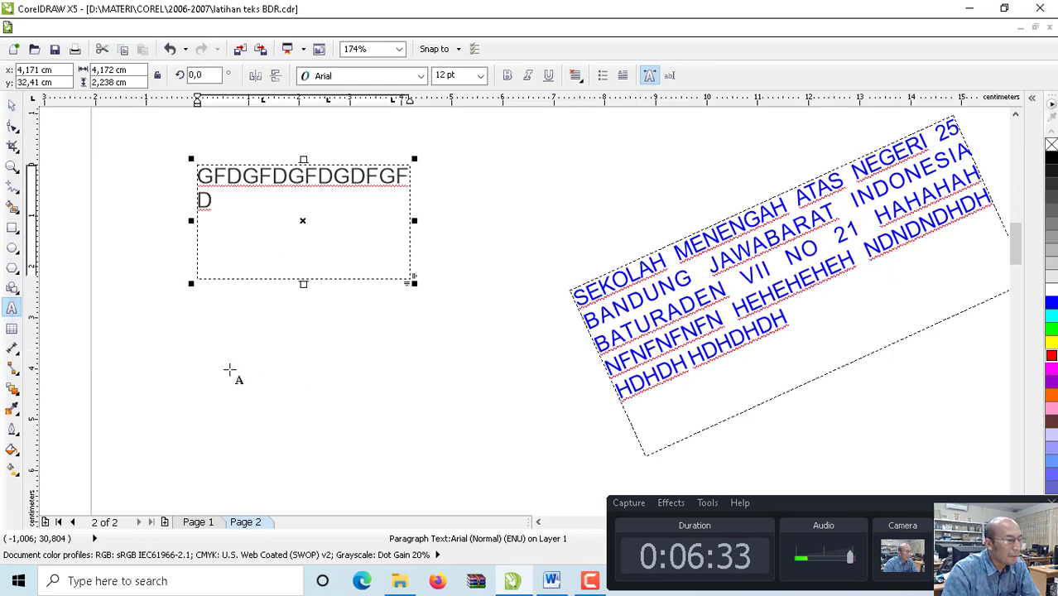
click(172, 371)
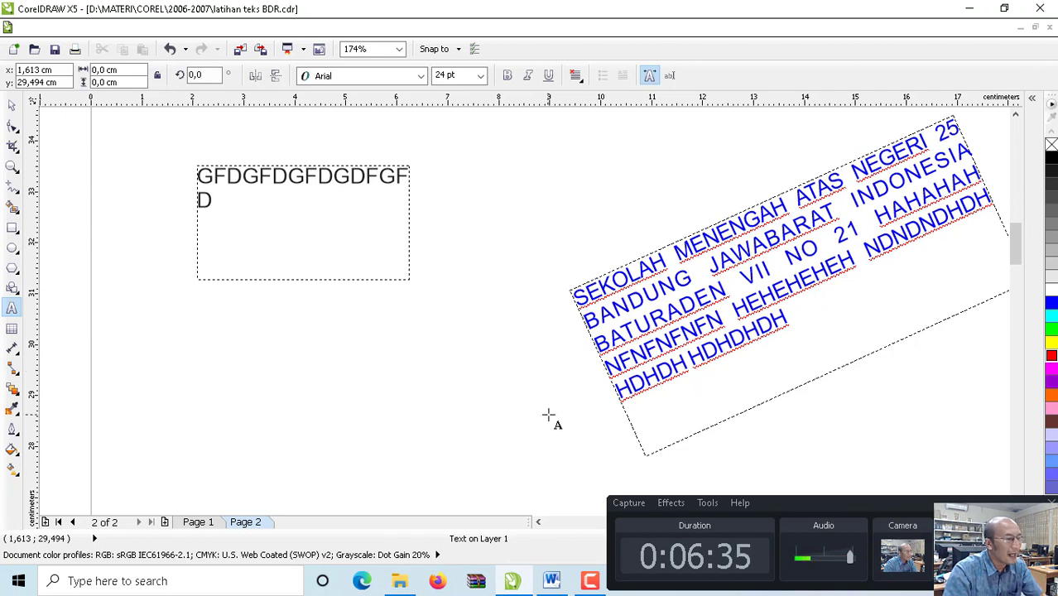
text(sma)
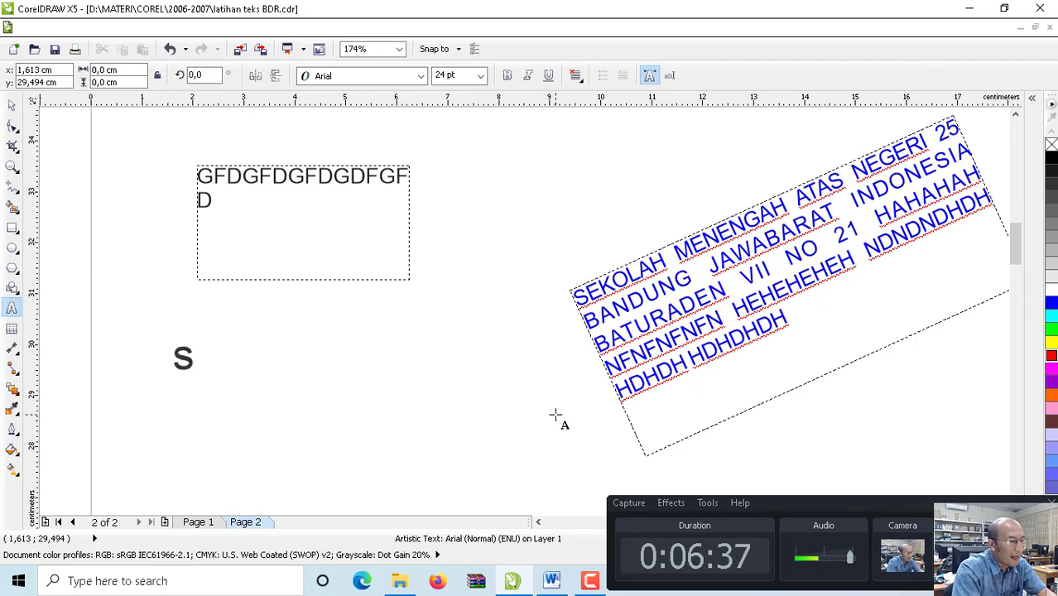
key(BackSpace)
key(BackSpace)
key(BackSpace)
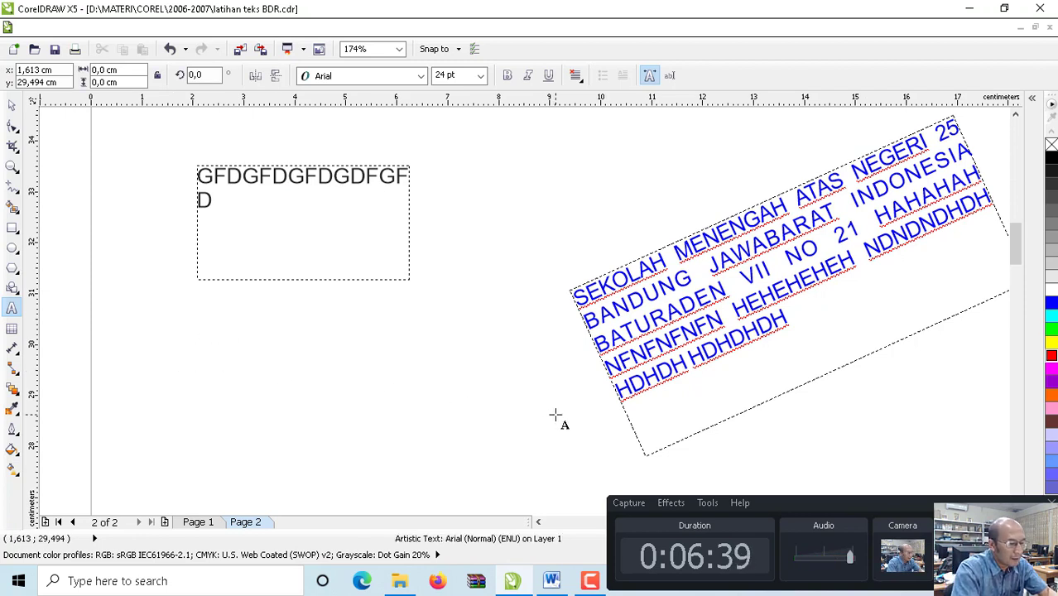
text(SMAN 25 )
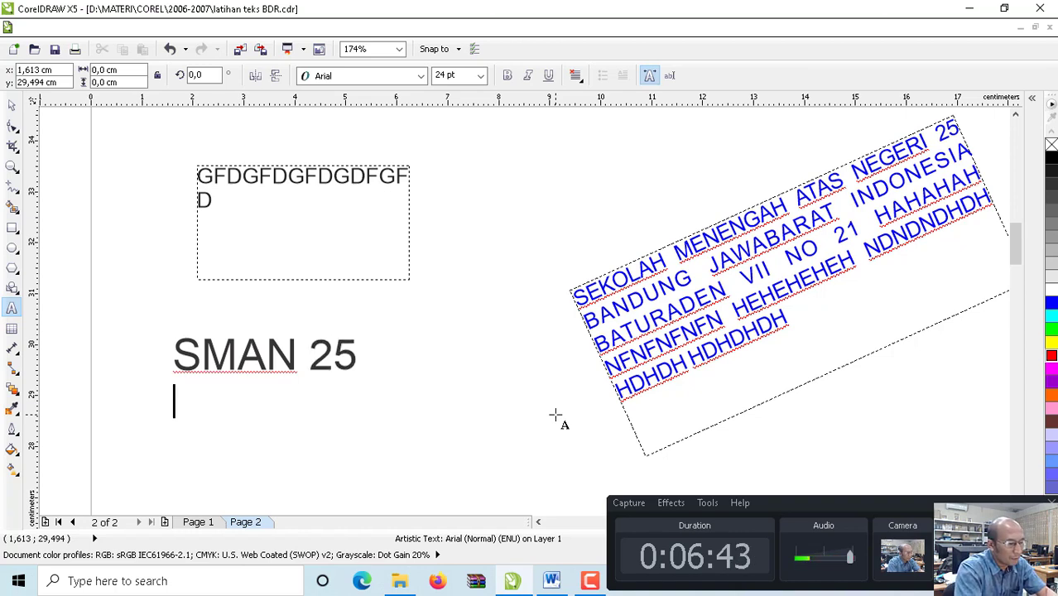
text(BANDUNG)
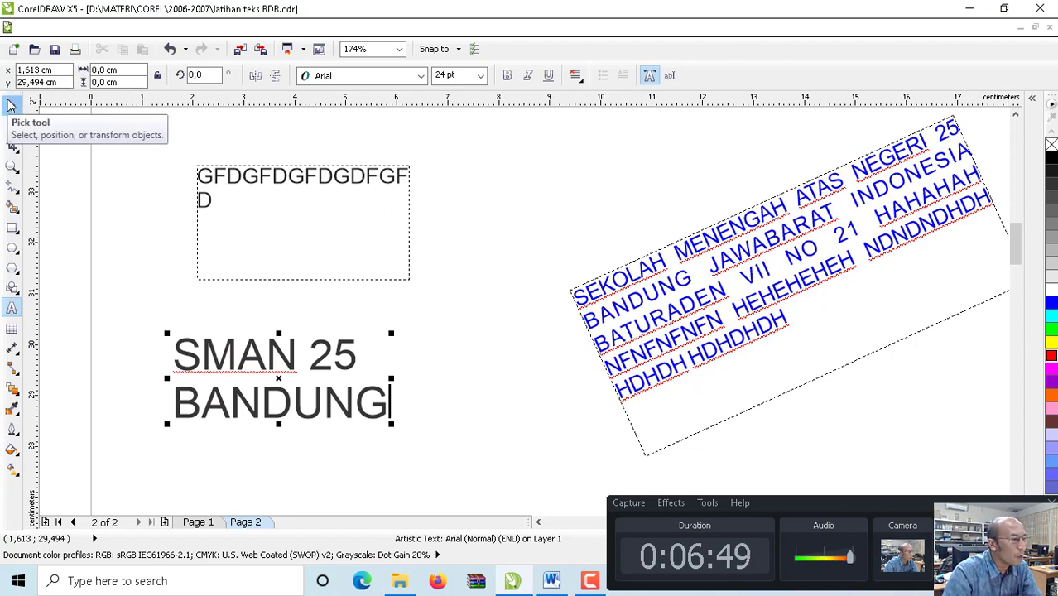
- Set the font of the SMAN 25 BANDUNG text to Arial Black
click(12, 110)
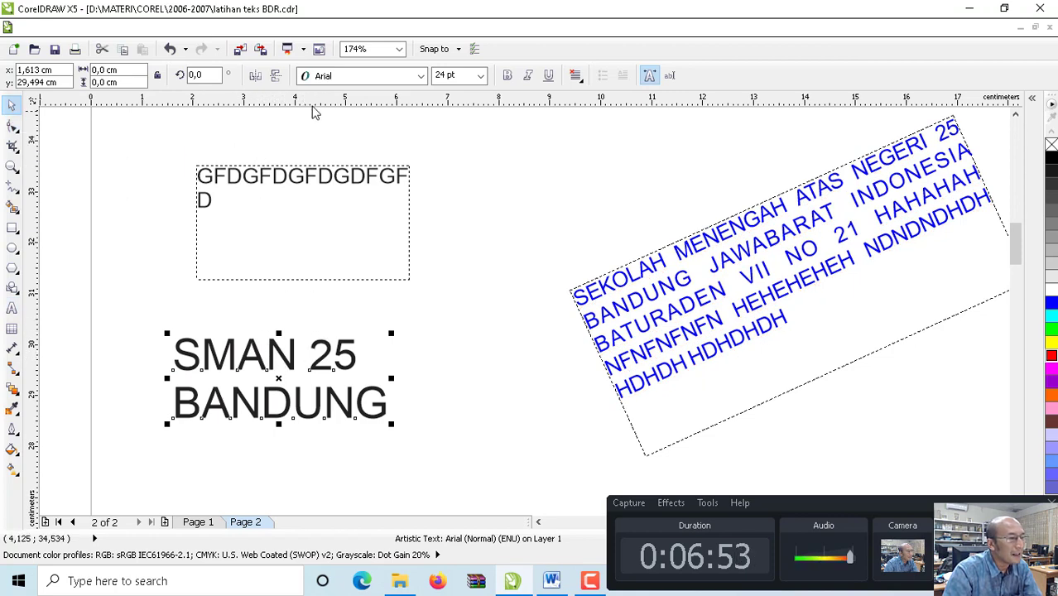
click(344, 76)
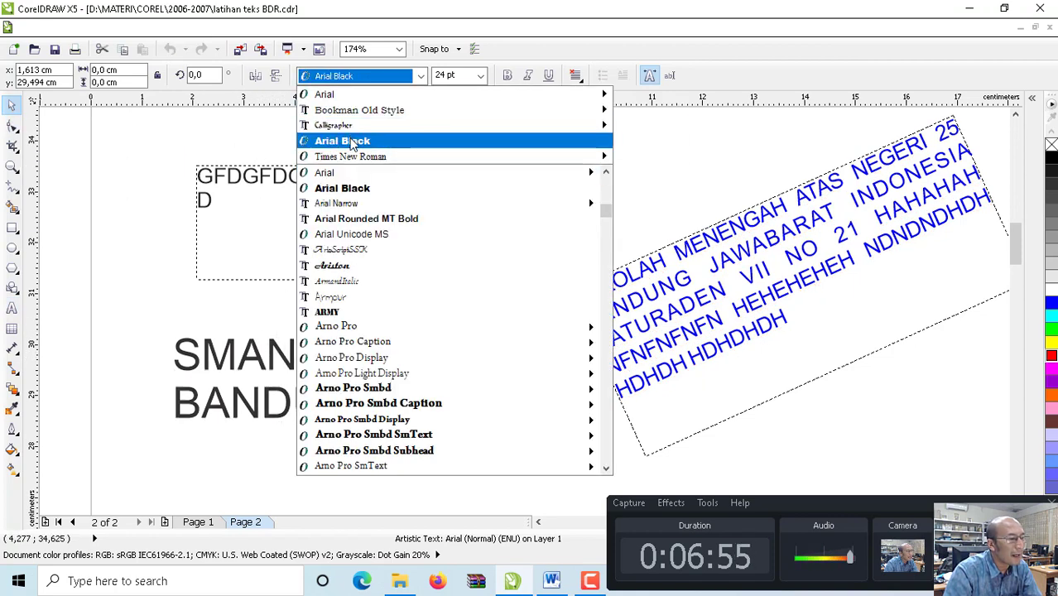
click(342, 140)
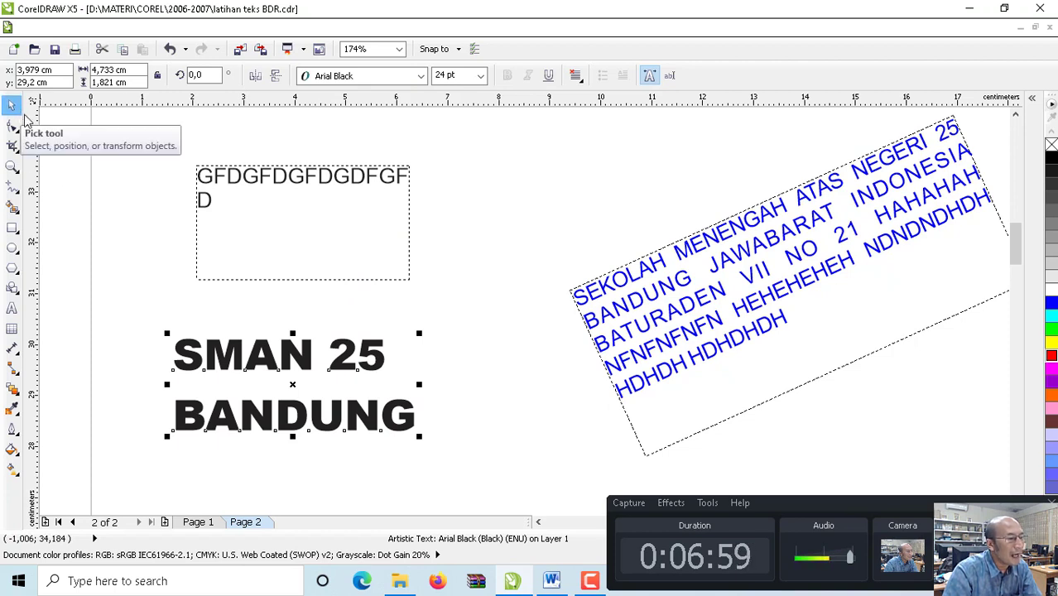
- Move the GFDGFD paragraph frame aside to the right and place a duplicate of the SMAN 25 BANDUNG text above the original
drag(299, 165, 653, 159)
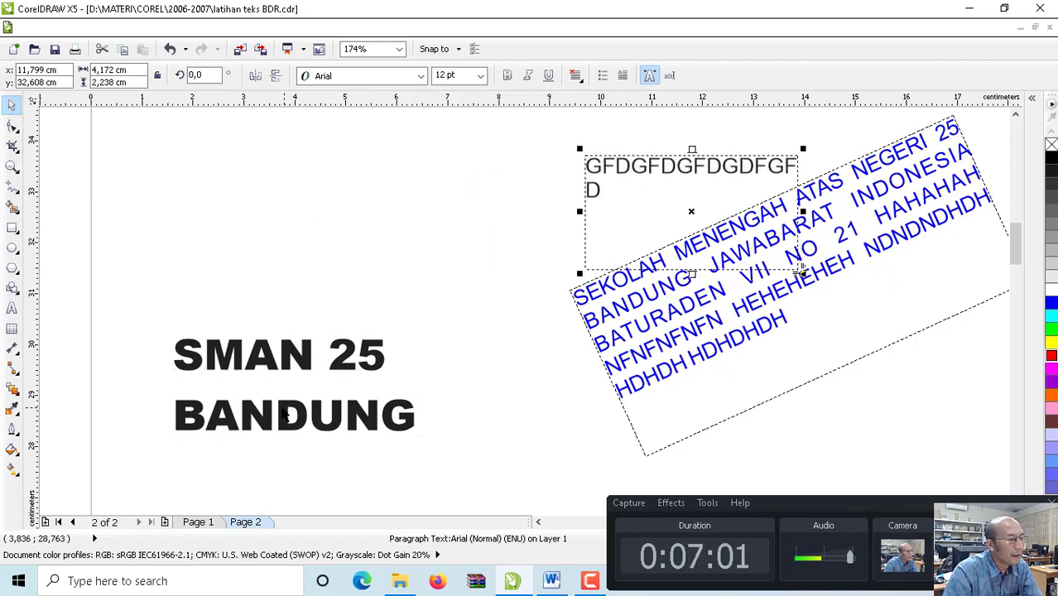
drag(290, 364, 428, 175)
right_click(429, 176)
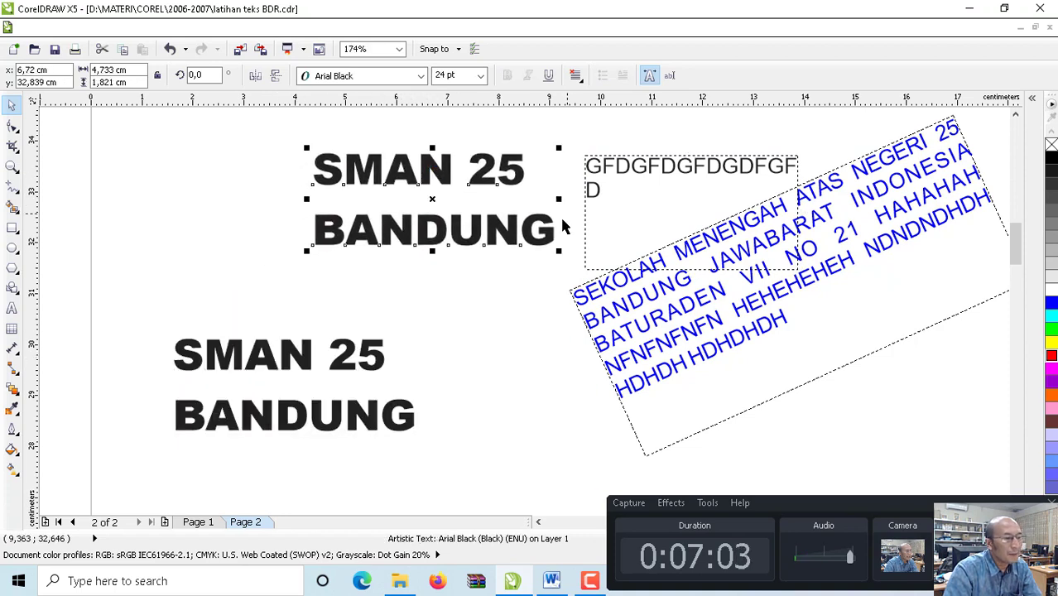
- Give the upper SMAN 25 BANDUNG text a yellow fill and a black outline
click(1050, 342)
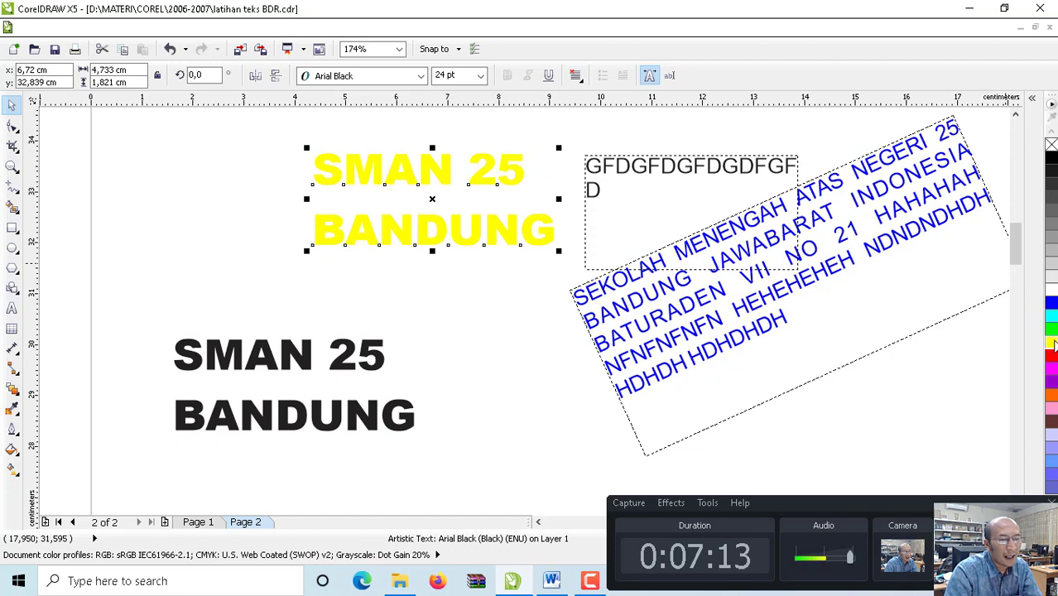
right_click(1052, 162)
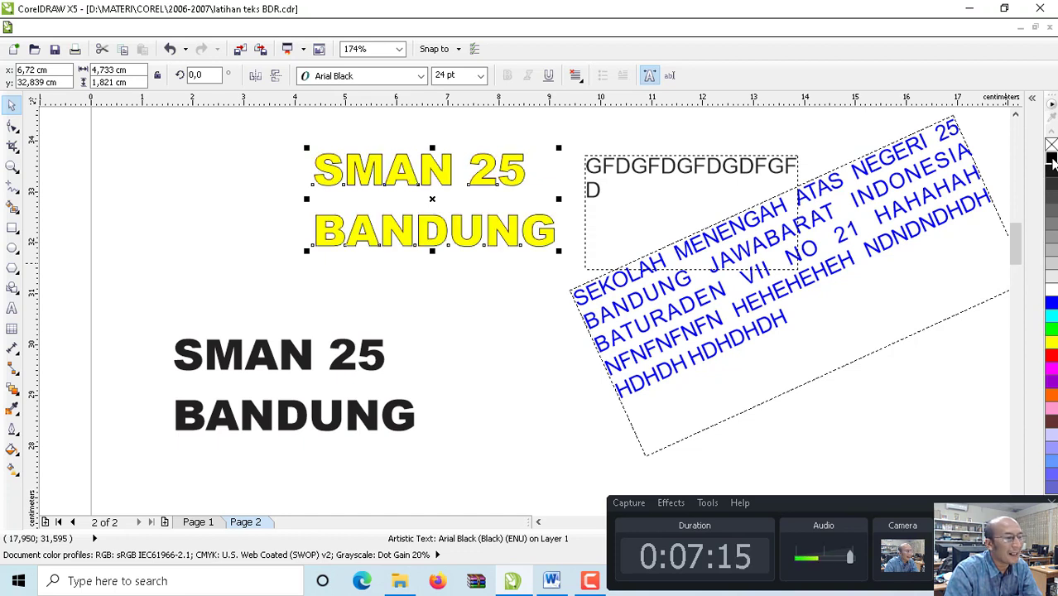
- Try a thicker black outline on the yellow SMAN 25 BANDUNG text and undo it
click(13, 430)
click(44, 354)
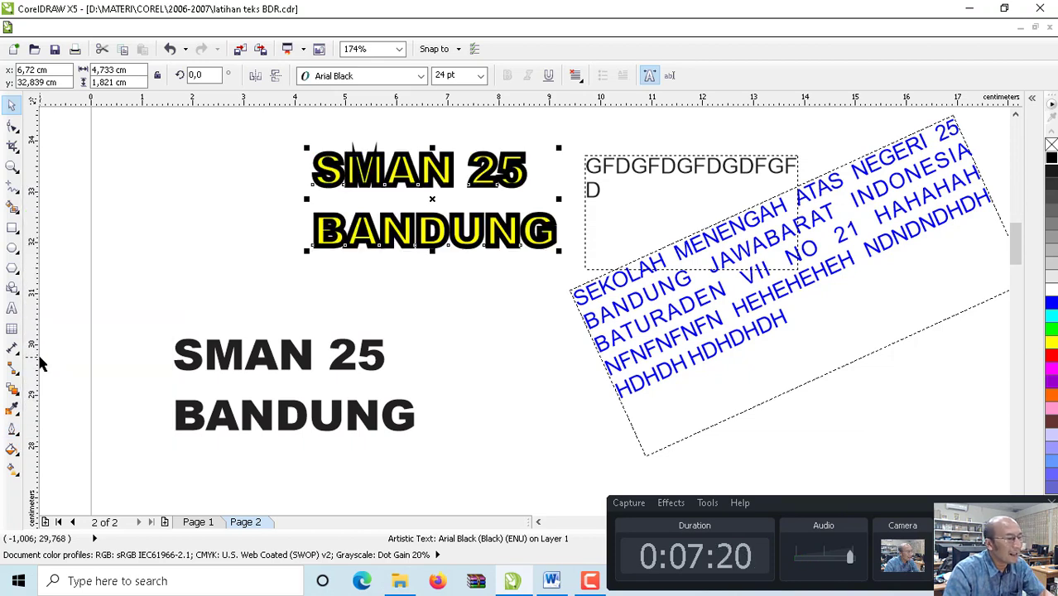
key(ctrl+z)
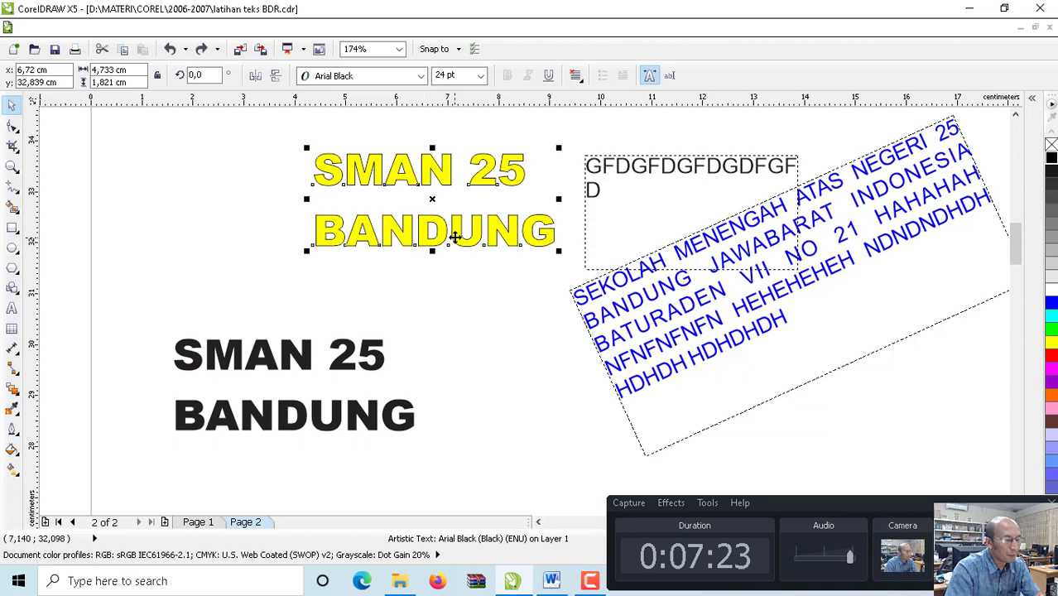
- Move the yellow SMAN 25 BANDUNG text to the left, and widen its letter spacing and tighten its line spacing to about 5.85 by 1.55 cm overall
drag(447, 182, 338, 184)
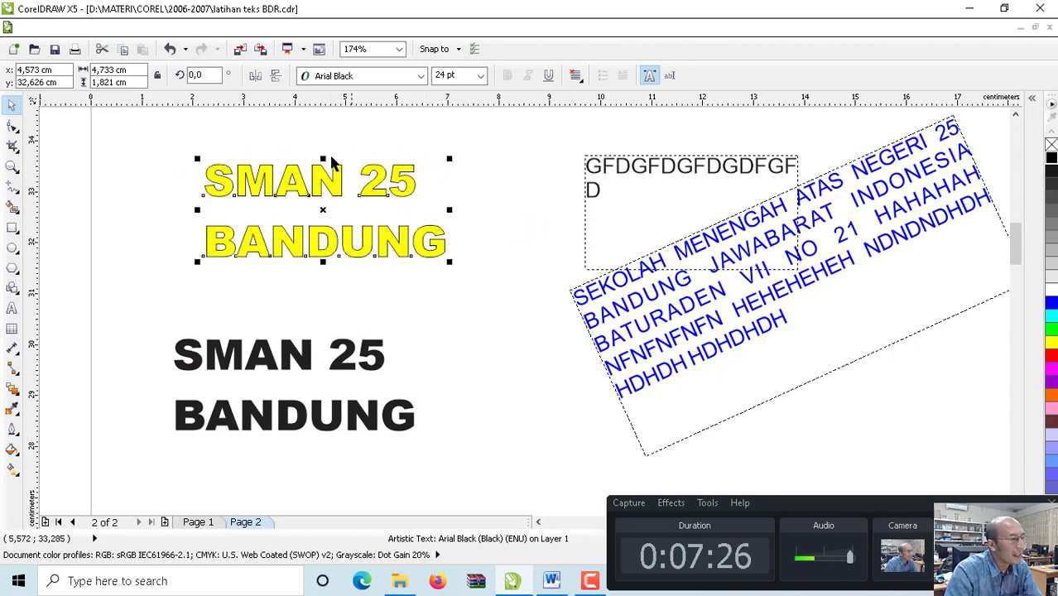
click(12, 125)
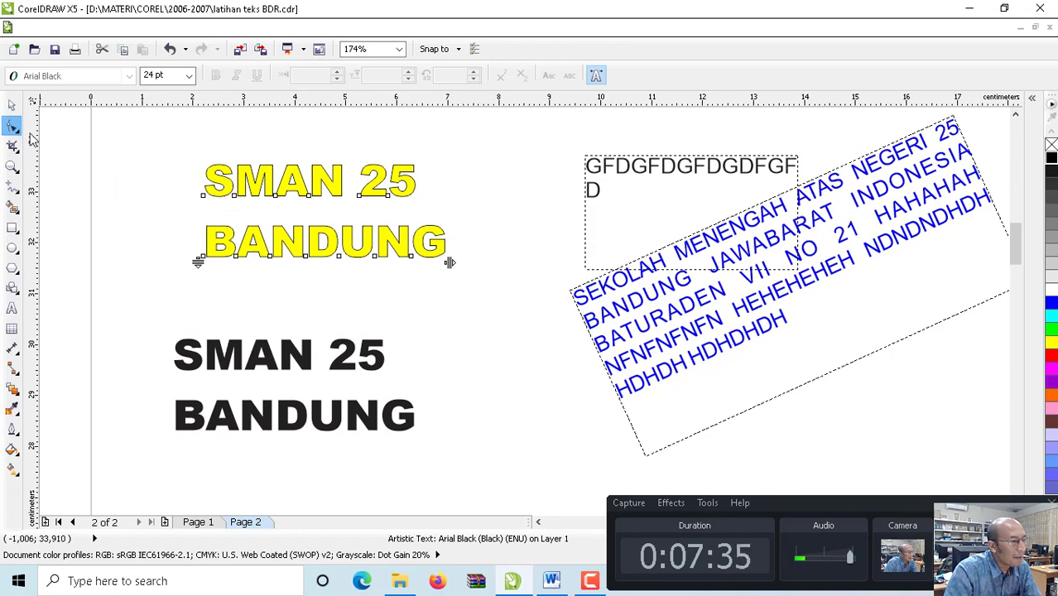
drag(449, 263, 519, 271)
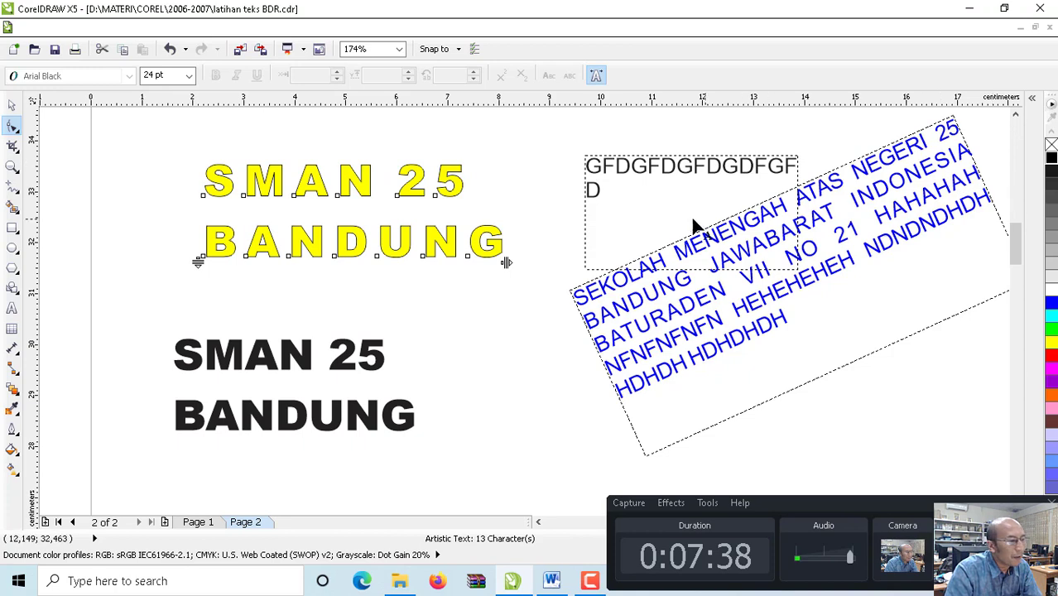
mouse_move(197, 262)
mouse_down()
mouse_move(194, 190)
mouse_move(200, 246)
mouse_up()
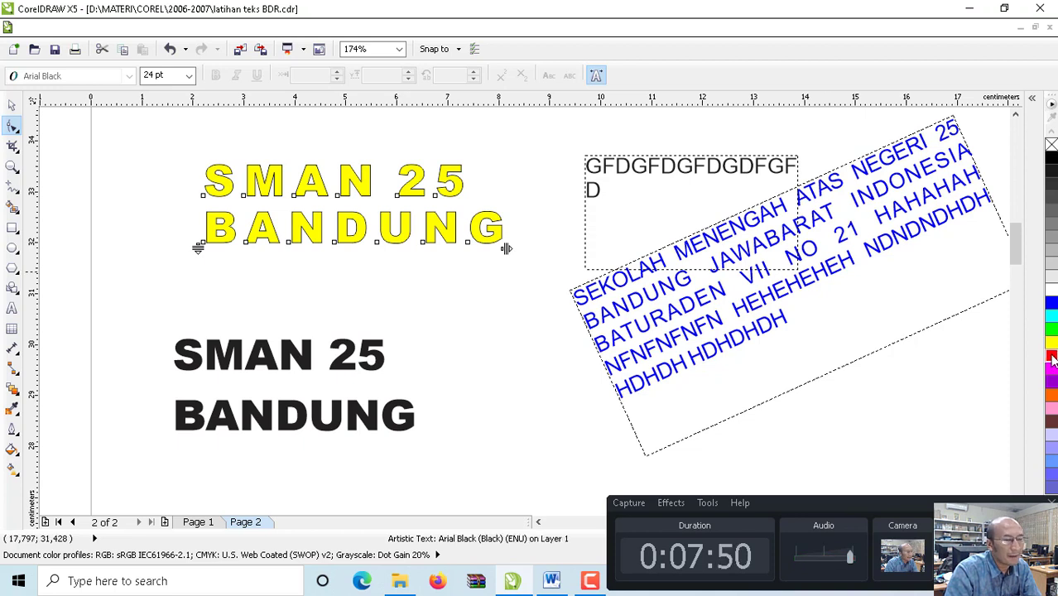
- Try a red fill on the whole spaced-out SMAN 25 BANDUNG text and return it to yellow
click(12, 105)
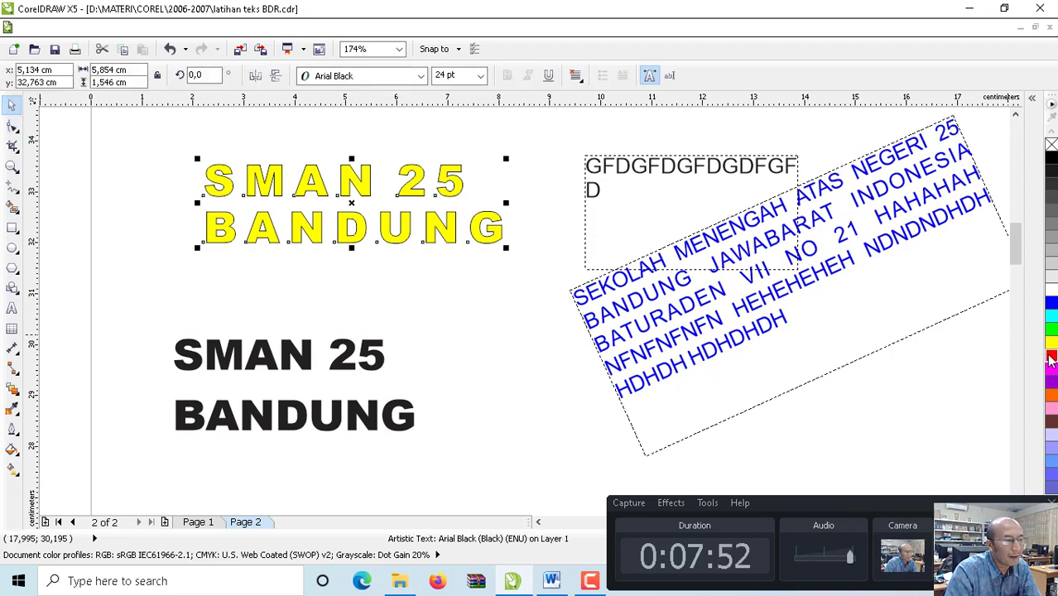
click(1051, 357)
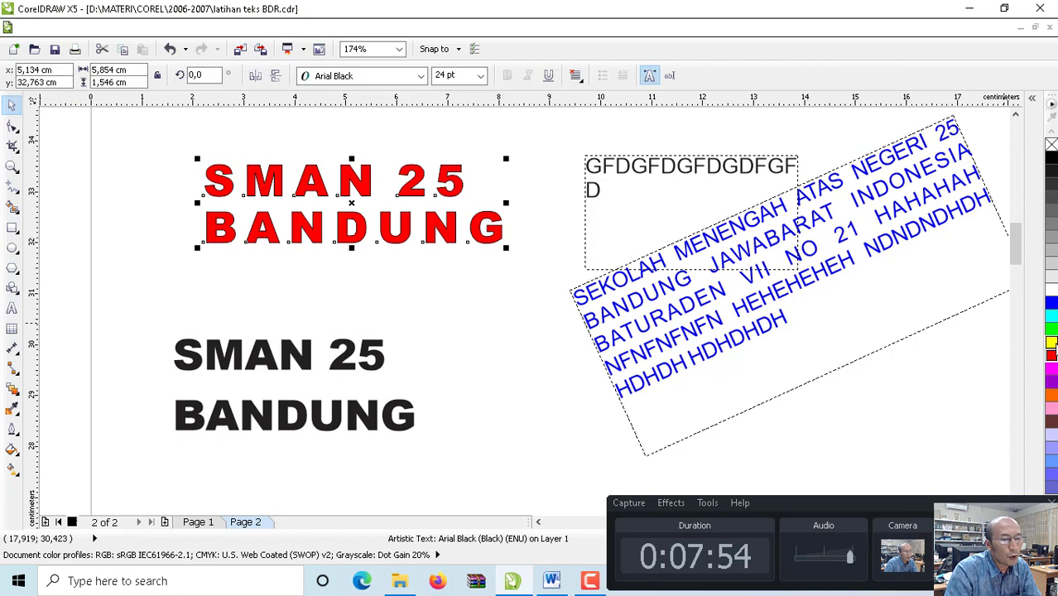
click(1051, 344)
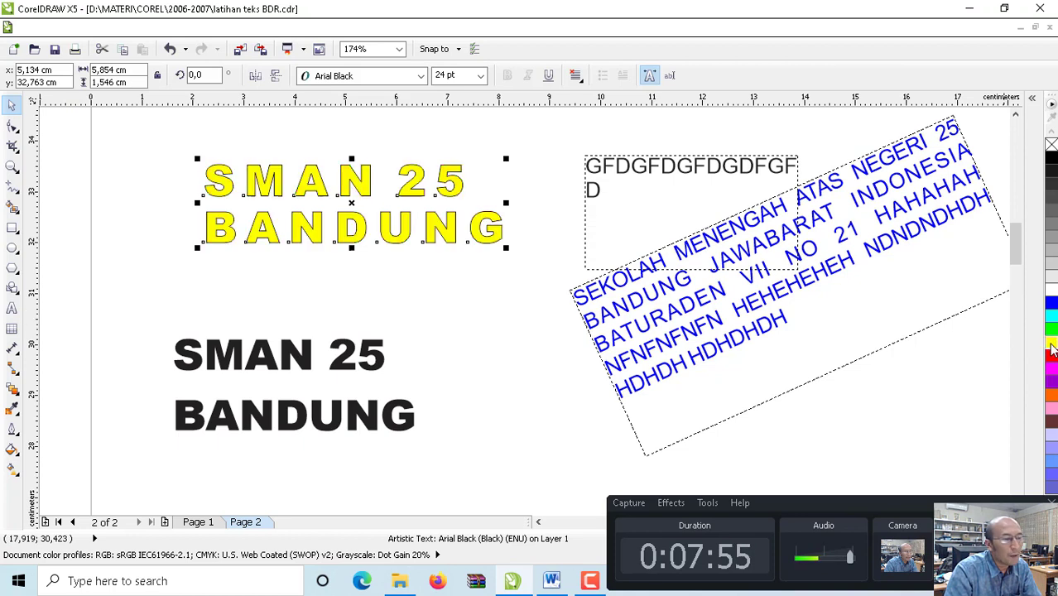
- Recolour single characters in the yellow text's first line: M blue, A red, N and 2 magenta, and 5 green
click(12, 124)
click(244, 197)
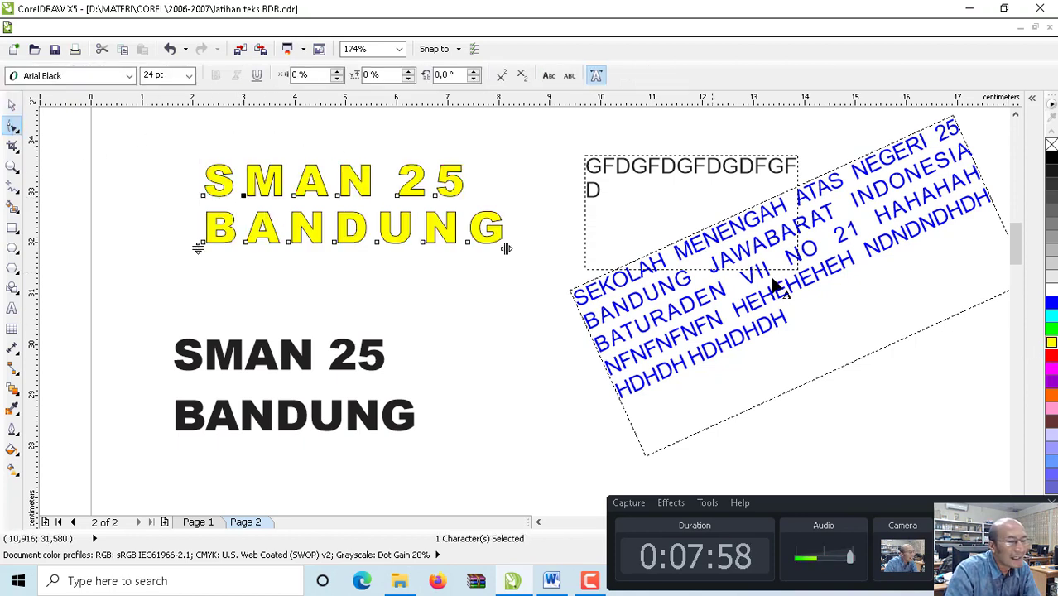
click(1049, 305)
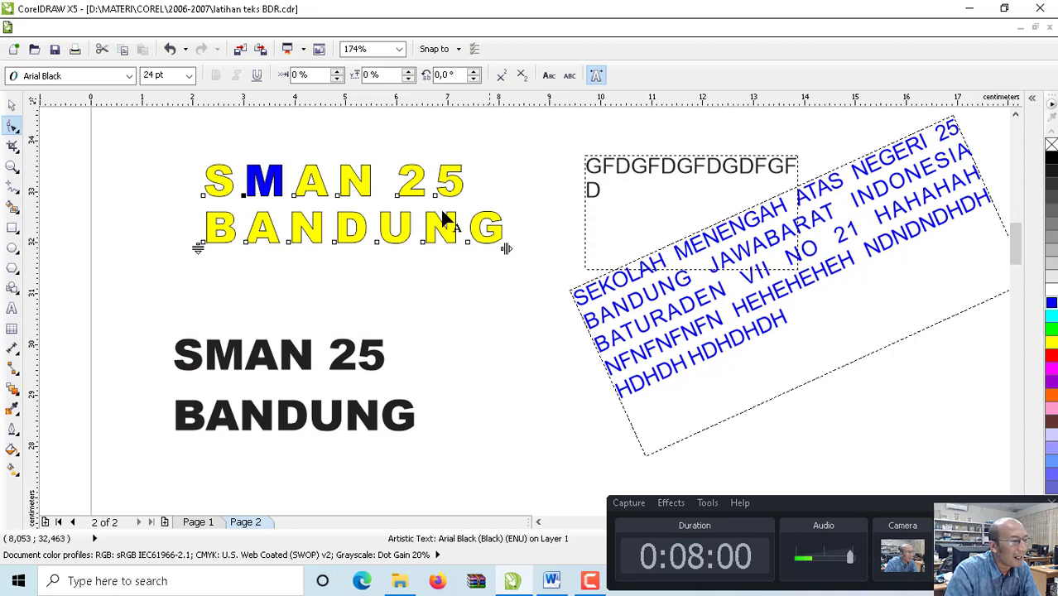
click(293, 197)
click(1049, 356)
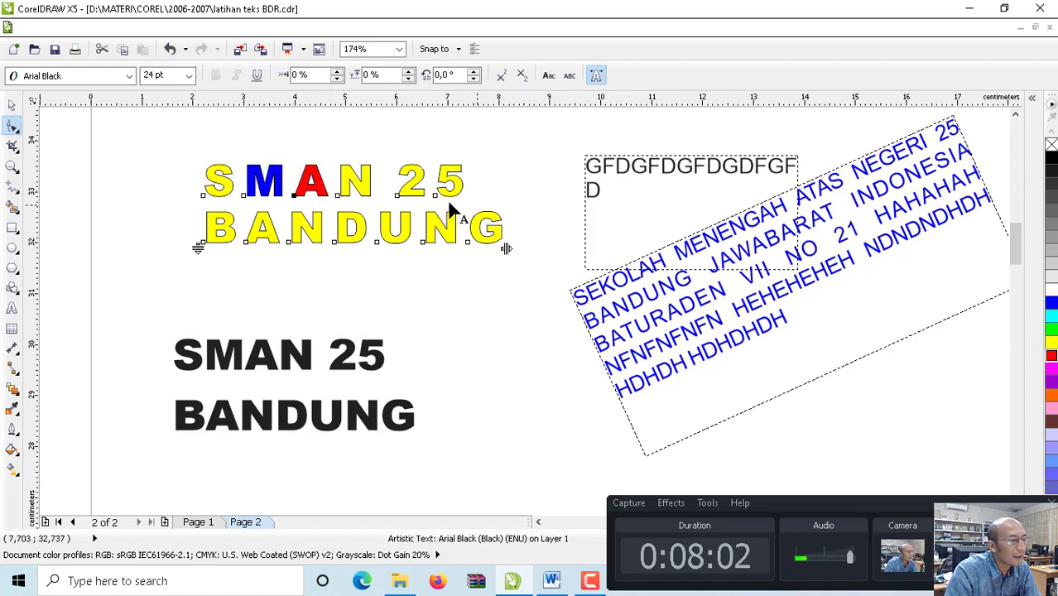
click(338, 196)
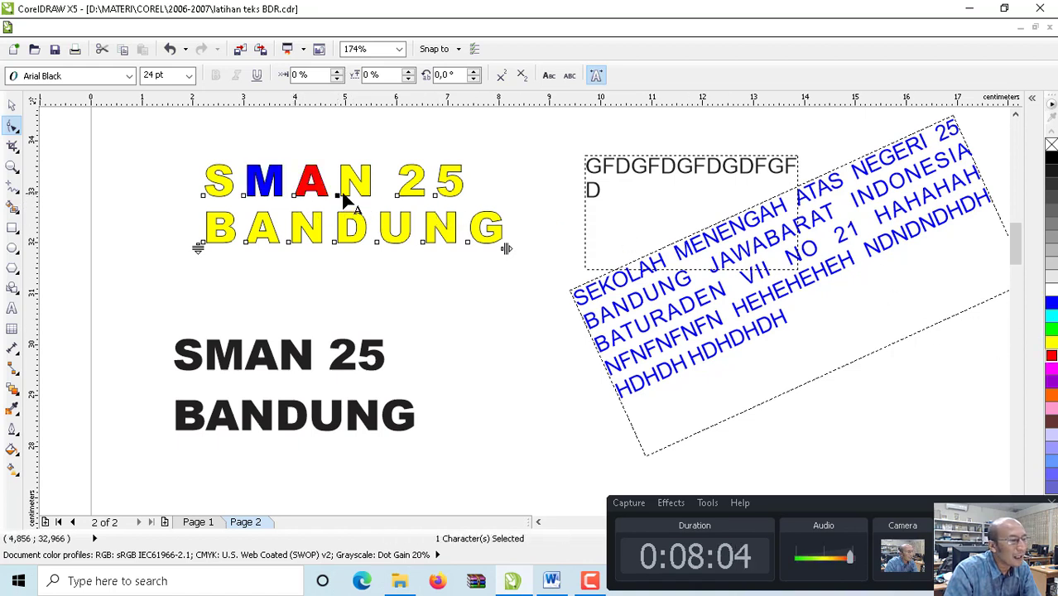
click(1051, 369)
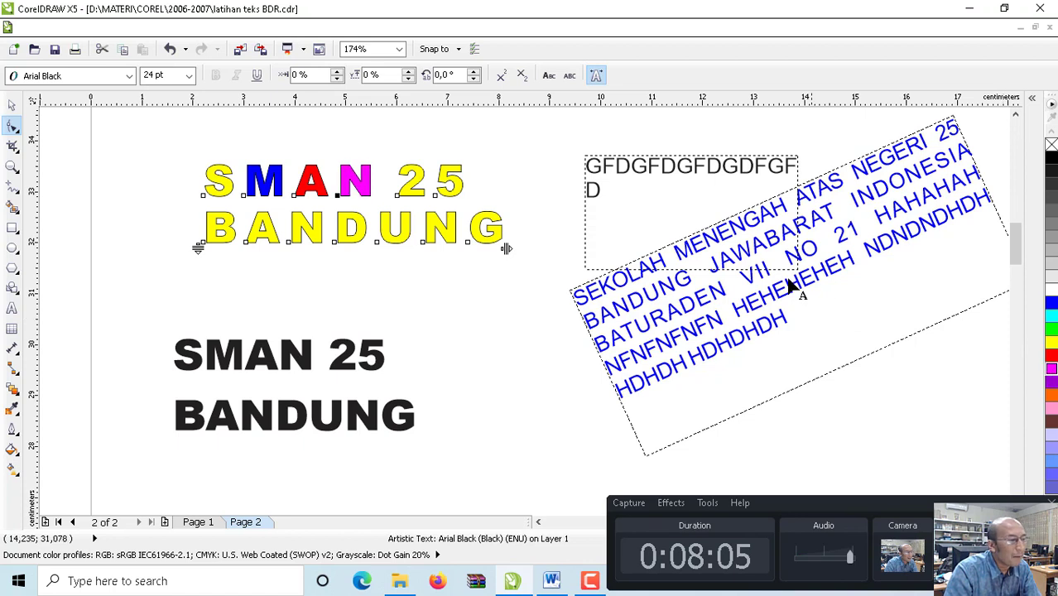
click(397, 197)
click(1051, 369)
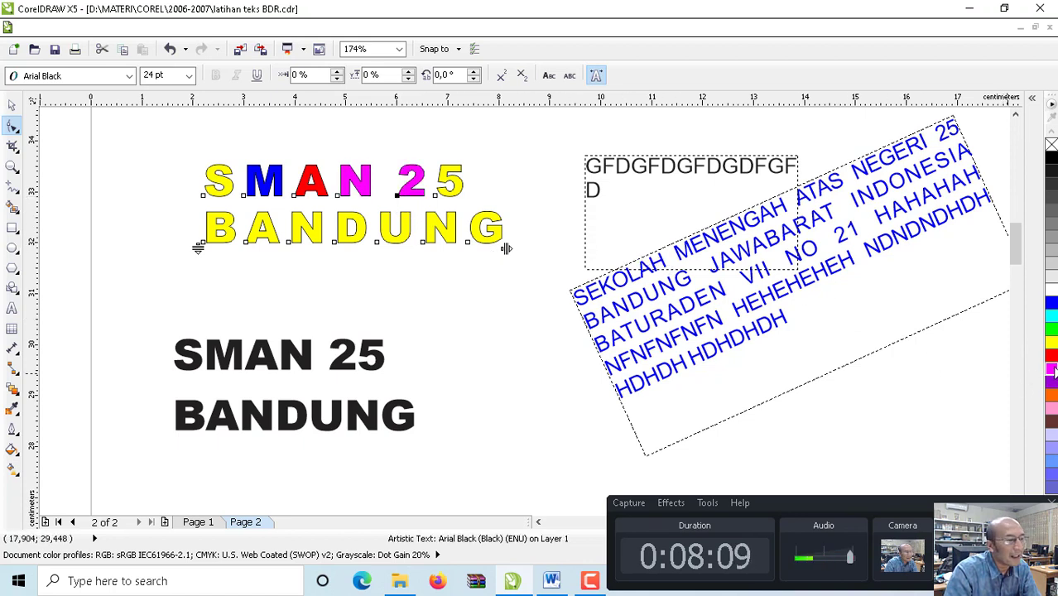
click(434, 197)
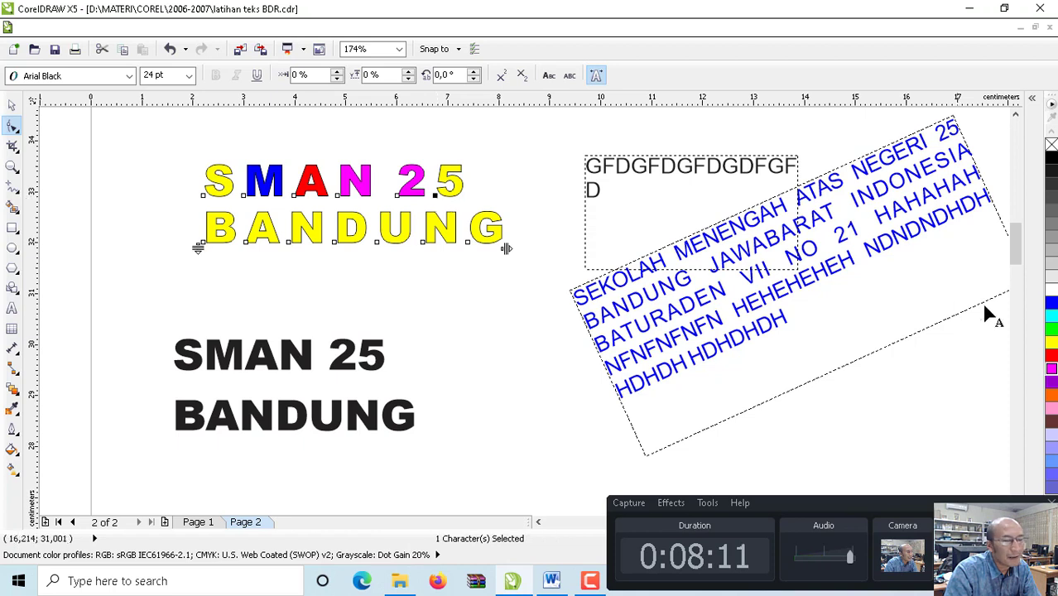
click(1051, 330)
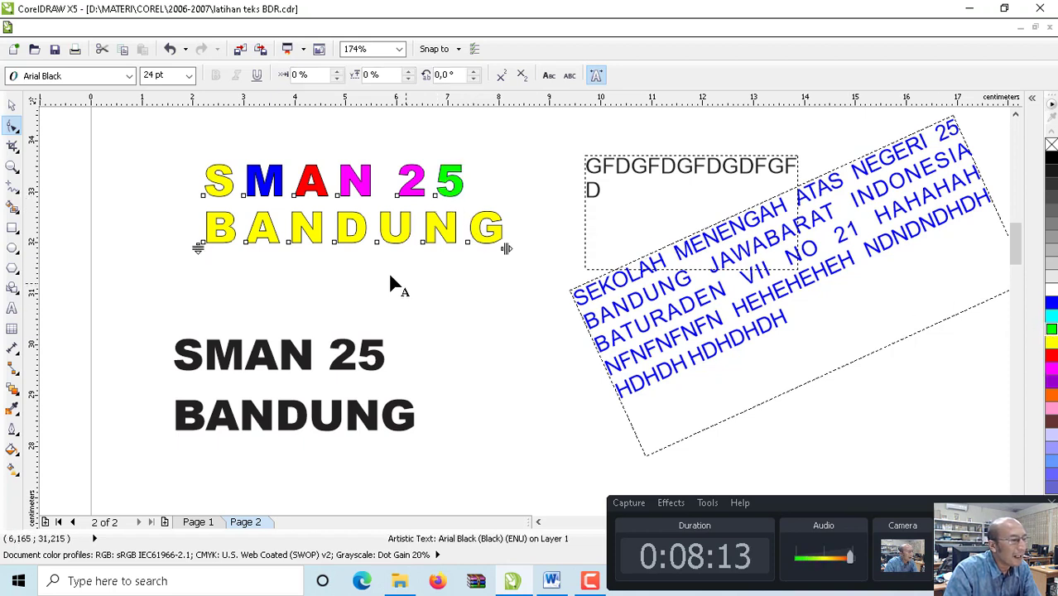
- Shift the coloured letters M, A and N individually to the left, raising M and N above the baseline
drag(246, 196, 235, 174)
drag(292, 196, 272, 196)
drag(336, 197, 308, 171)
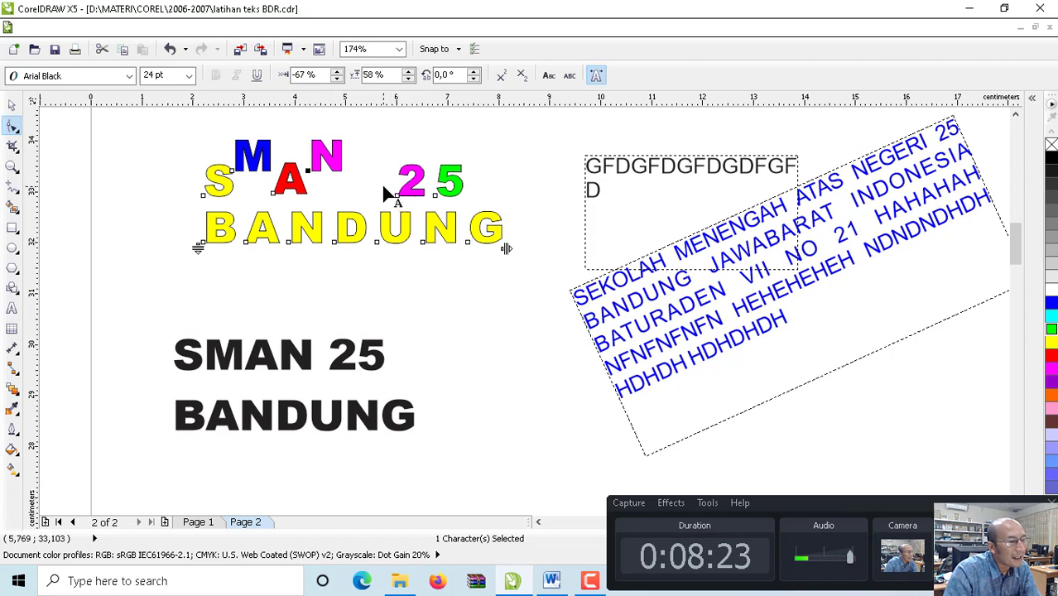
- Select only the characters 2 and 5 in the coloured text and set their font size to 72 pt
click(381, 183)
click(397, 196)
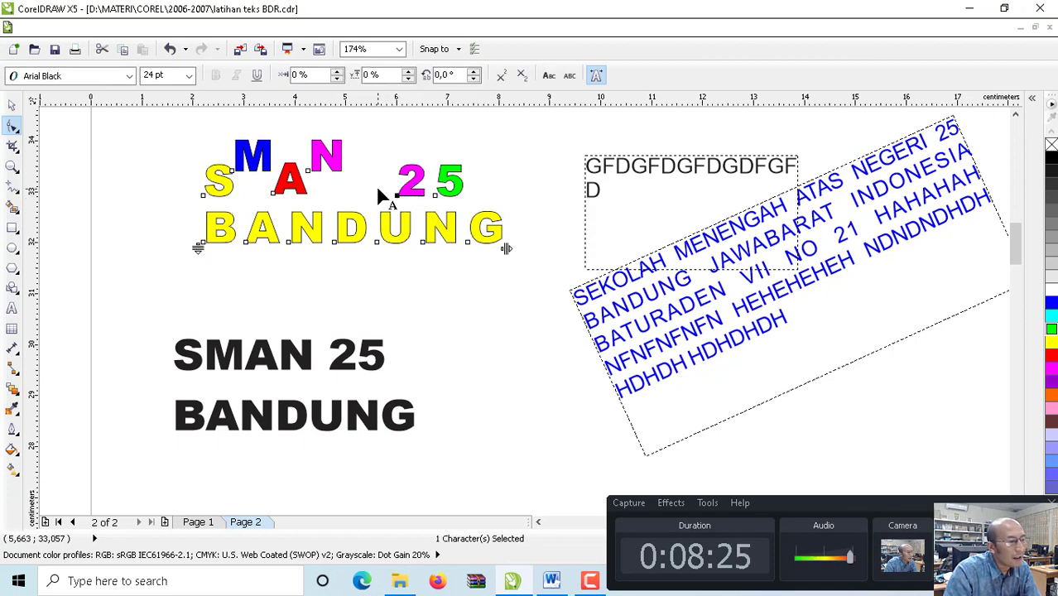
drag(412, 196, 436, 200)
click(455, 203)
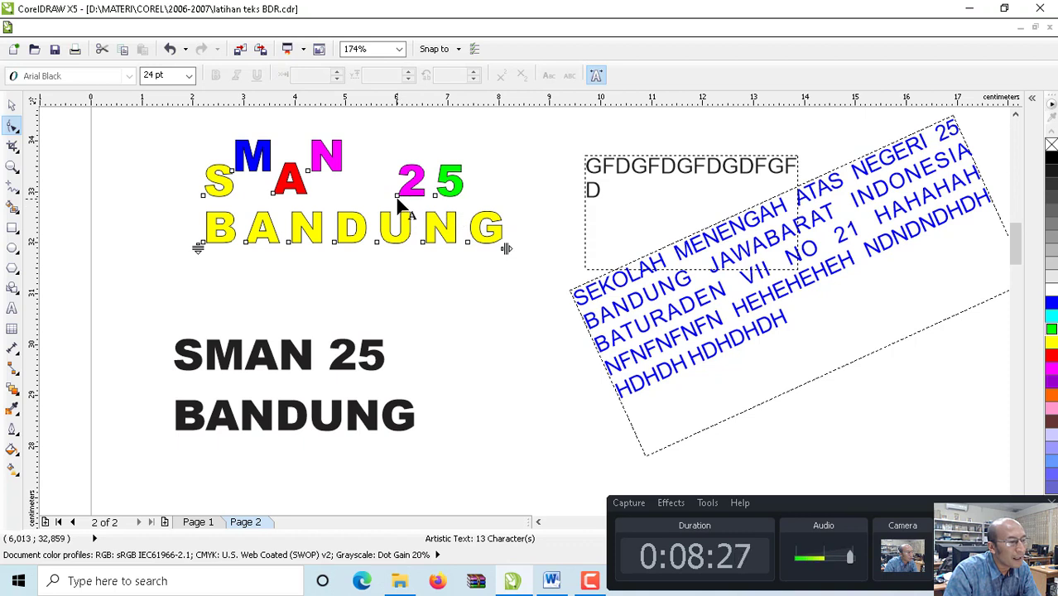
click(397, 196)
click(480, 197)
drag(382, 186, 442, 200)
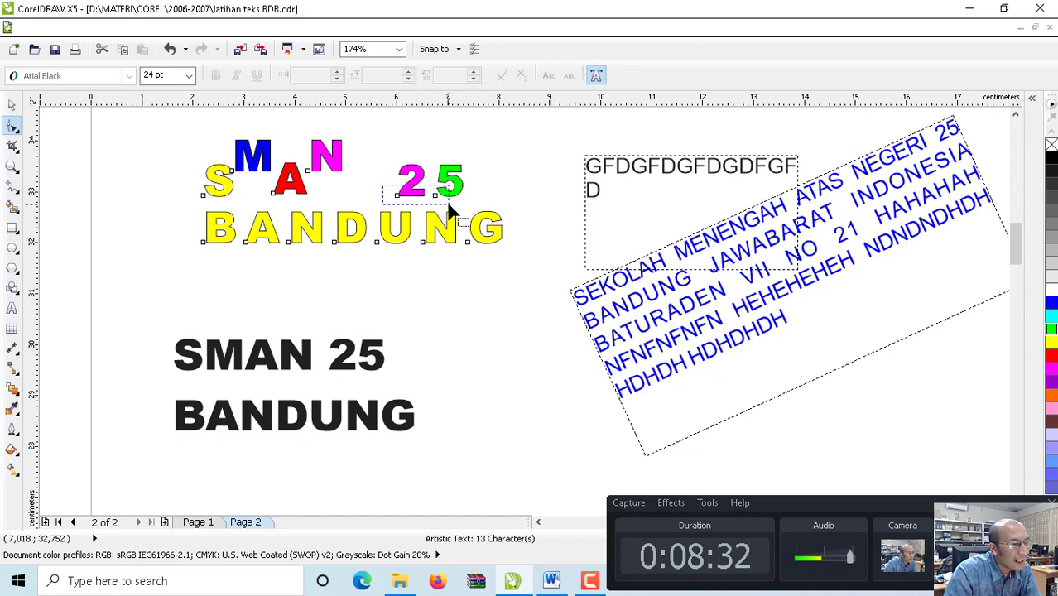
click(189, 75)
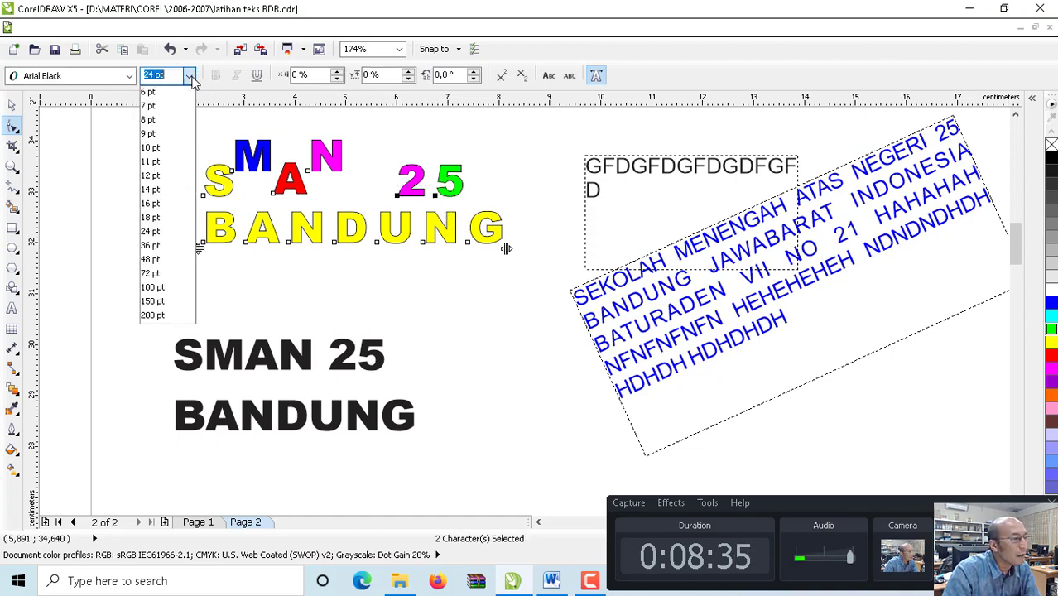
click(174, 278)
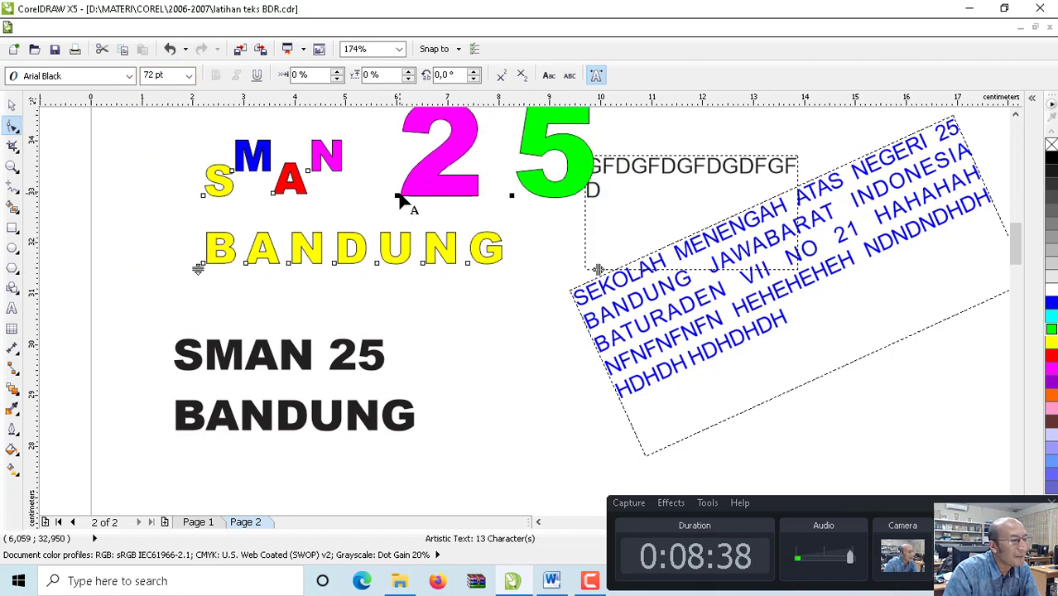
- Move the enlarged 2 and 5 closer to SMAN, and stagger the yellow BANDUNG letters at different heights
drag(401, 200, 353, 212)
mouse_move(247, 263)
mouse_down()
mouse_move(243, 240)
mouse_move(281, 269)
mouse_move(319, 246)
mouse_move(472, 273)
mouse_move(456, 263)
mouse_move(458, 252)
mouse_up()
click(288, 262)
click(334, 264)
click(464, 293)
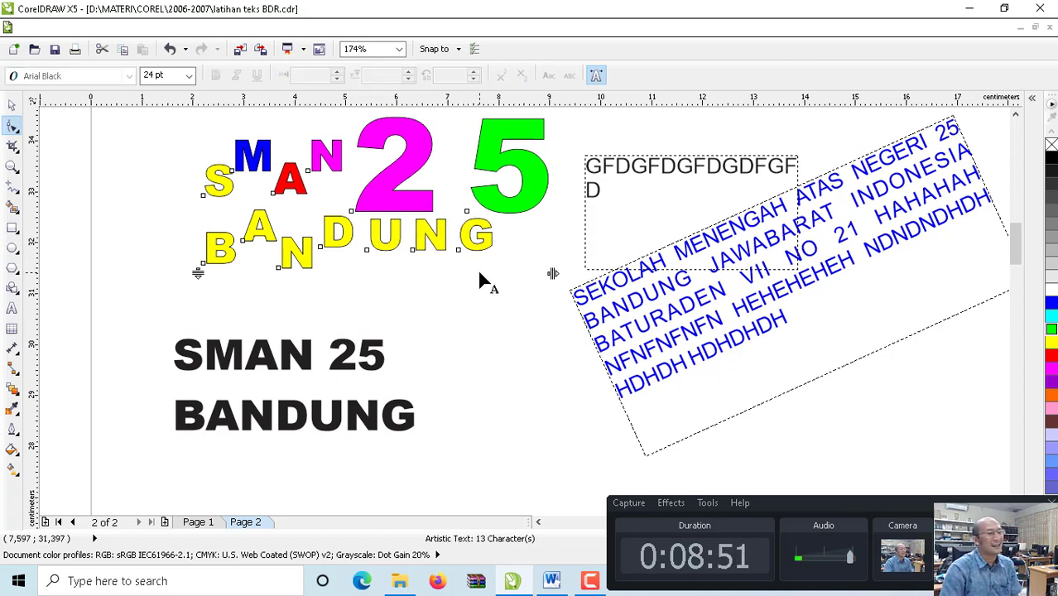
- Check the SUPER BAZAR logo sample on page 1 and add artistic text reading BAZAR in an empty area of page 2
click(198, 522)
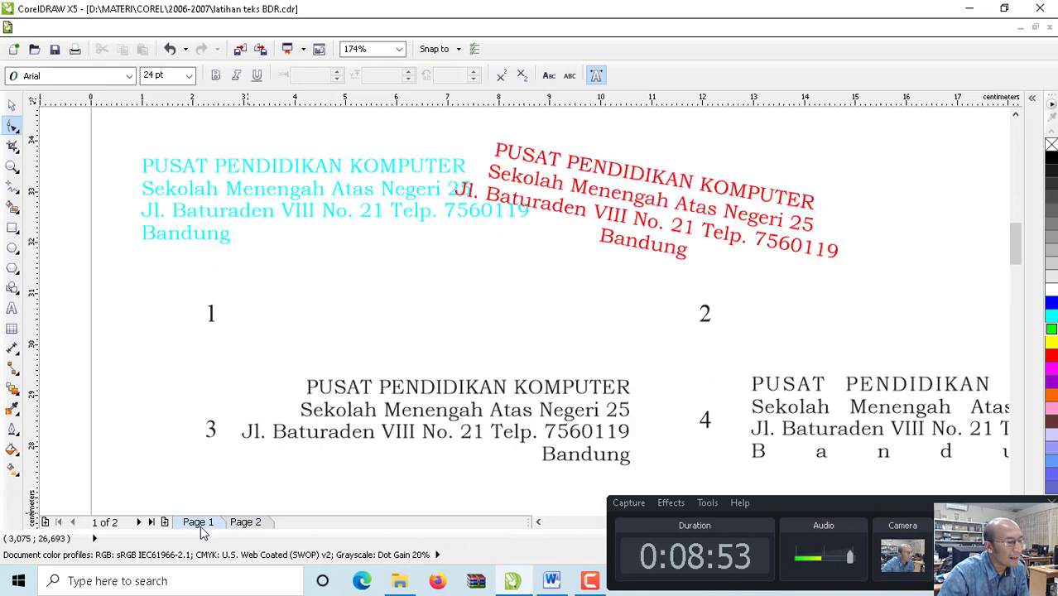
click(11, 166)
click(226, 76)
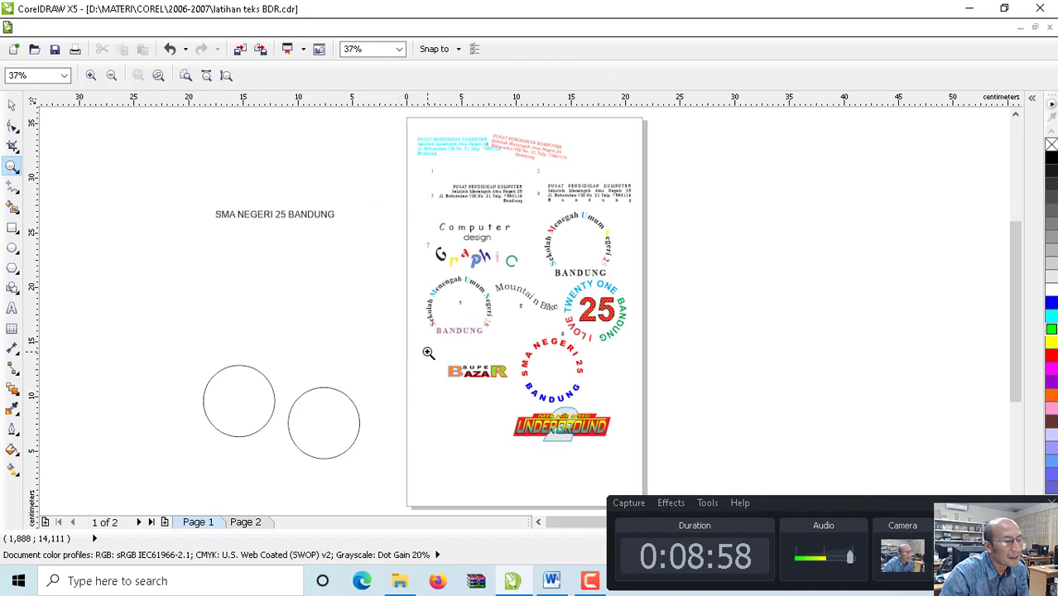
drag(428, 352, 546, 400)
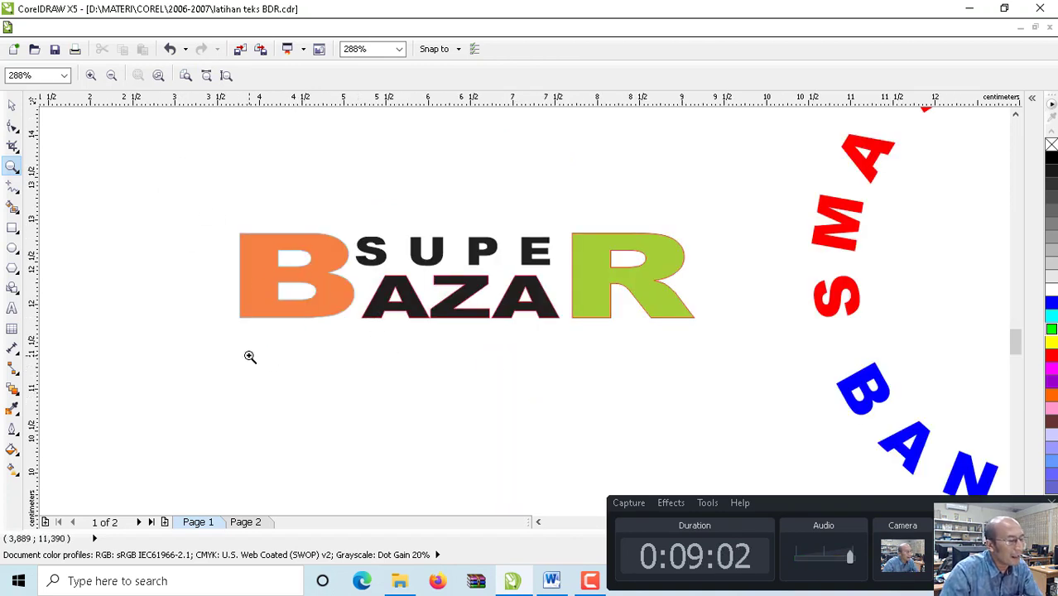
click(257, 525)
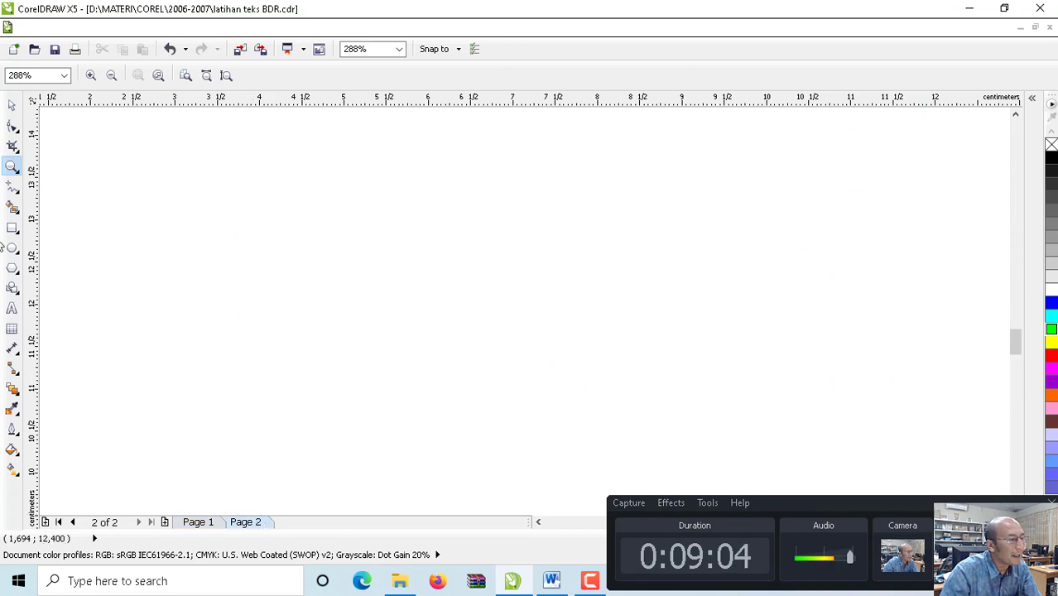
click(12, 310)
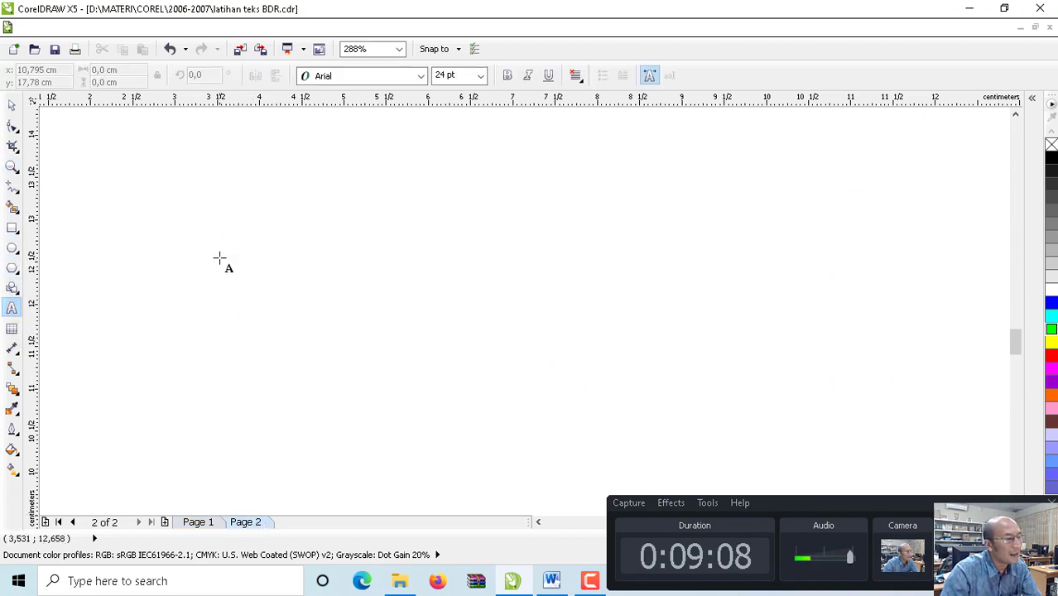
click(223, 269)
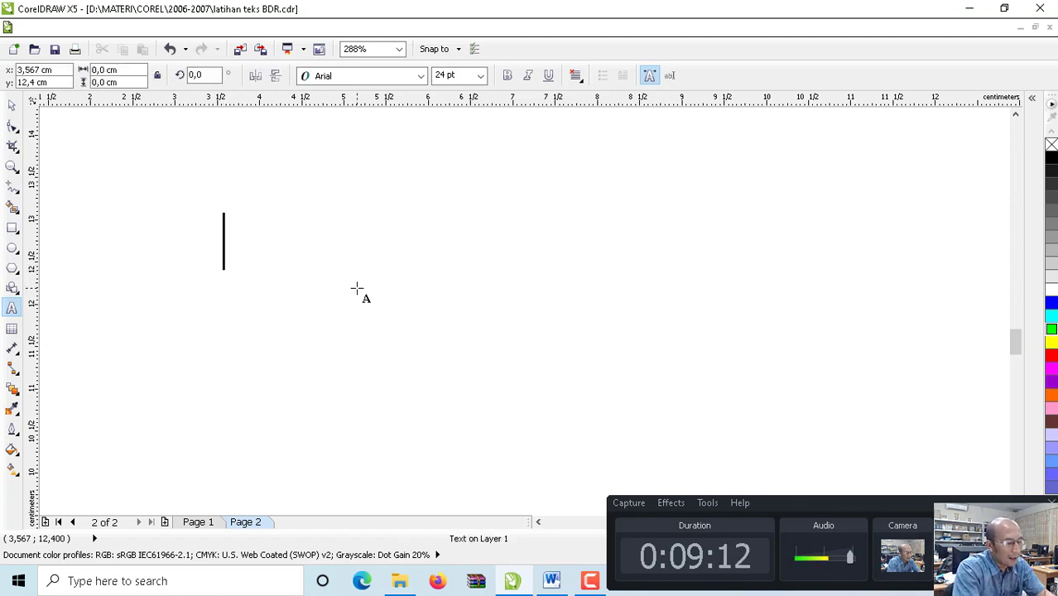
text(b)
key(BackSpace)
text(B)
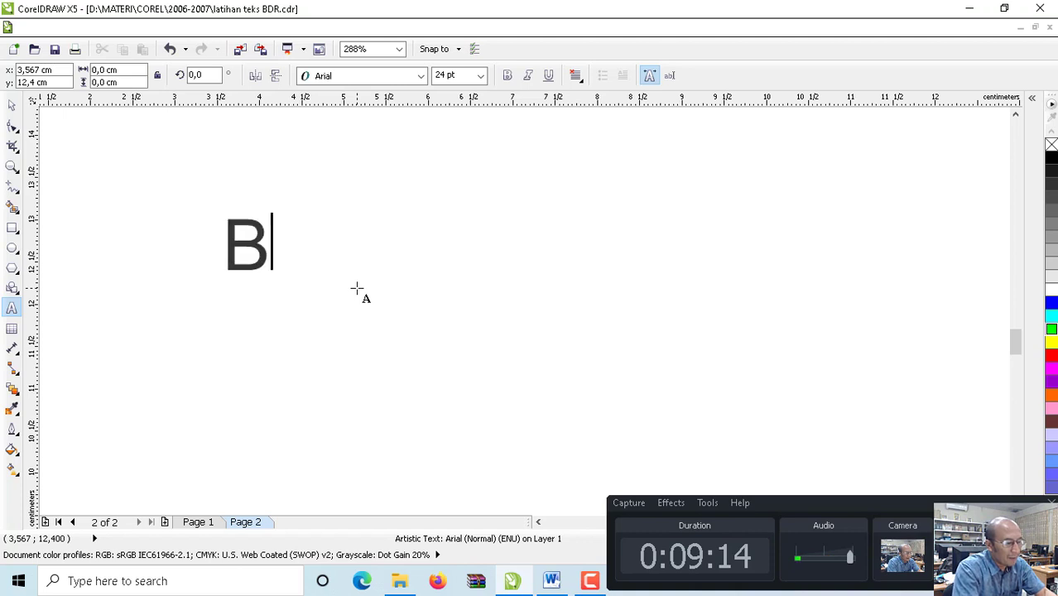
text(AZAR)
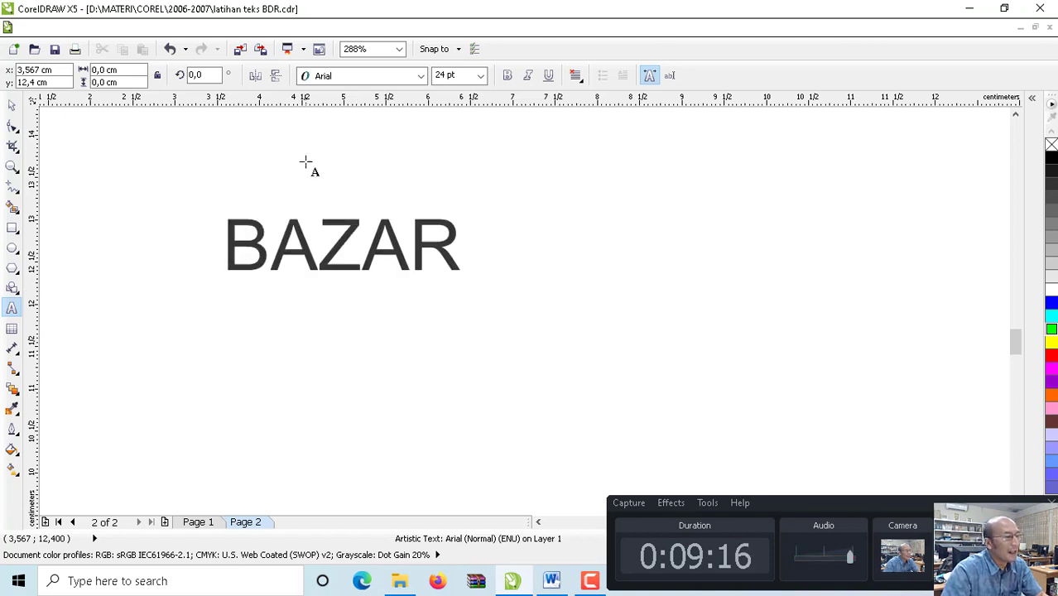
click(12, 105)
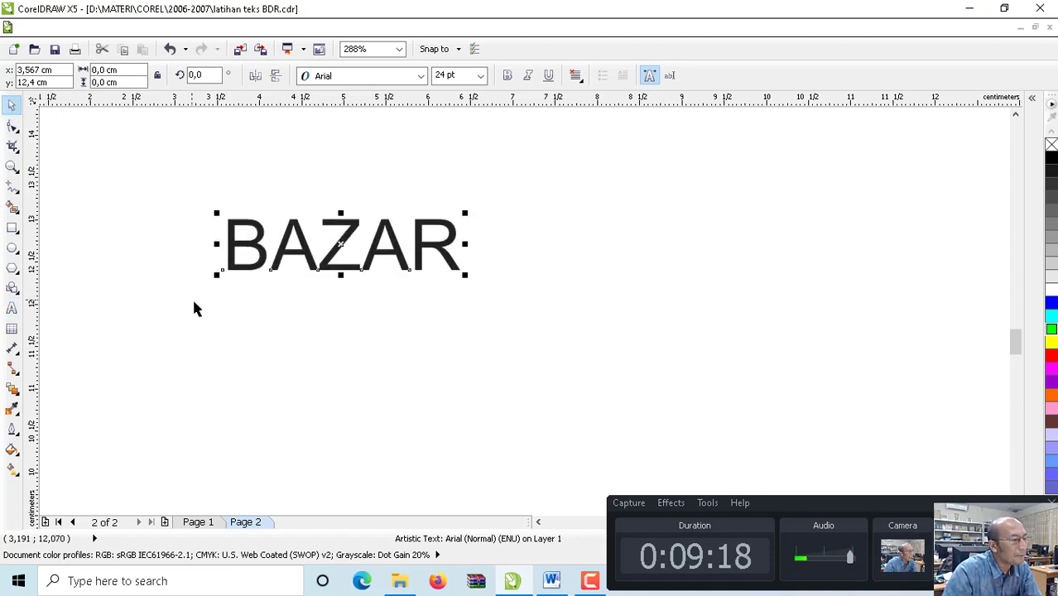
- Select only the first letter B of BAZAR and set its font size to 72 pt
click(12, 125)
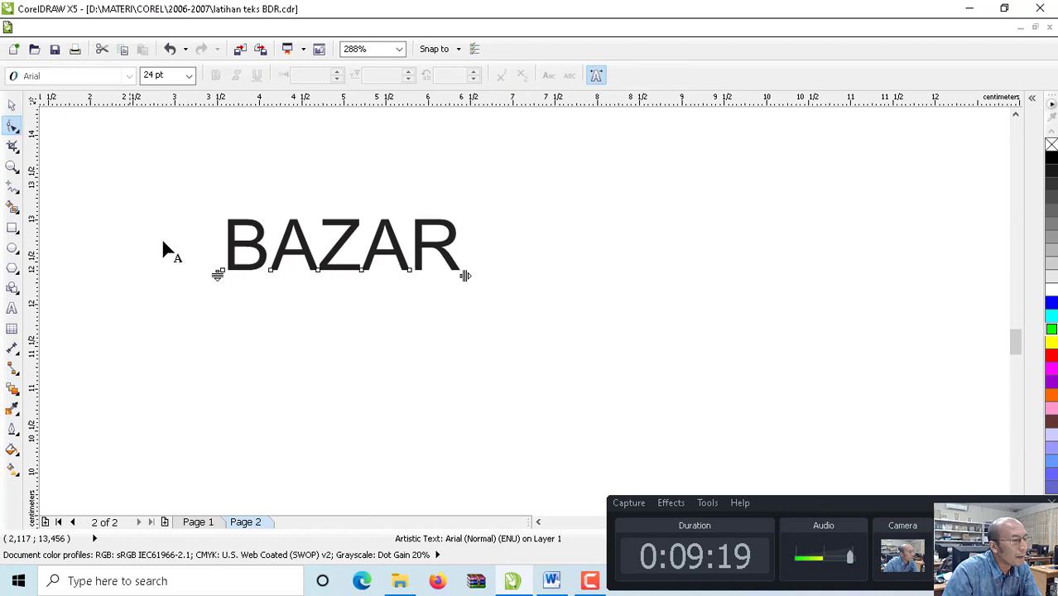
click(218, 273)
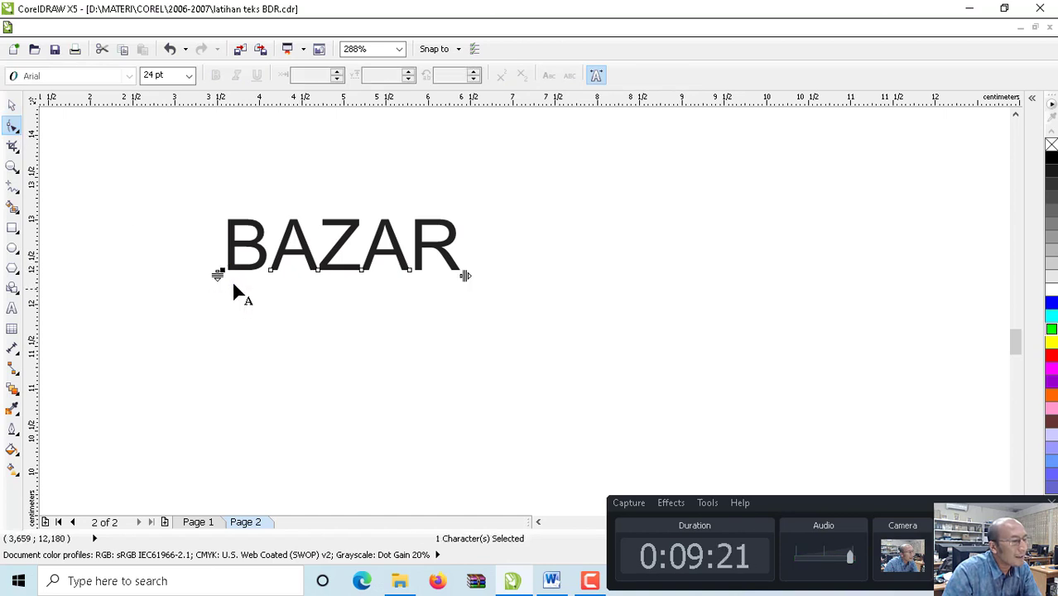
click(190, 75)
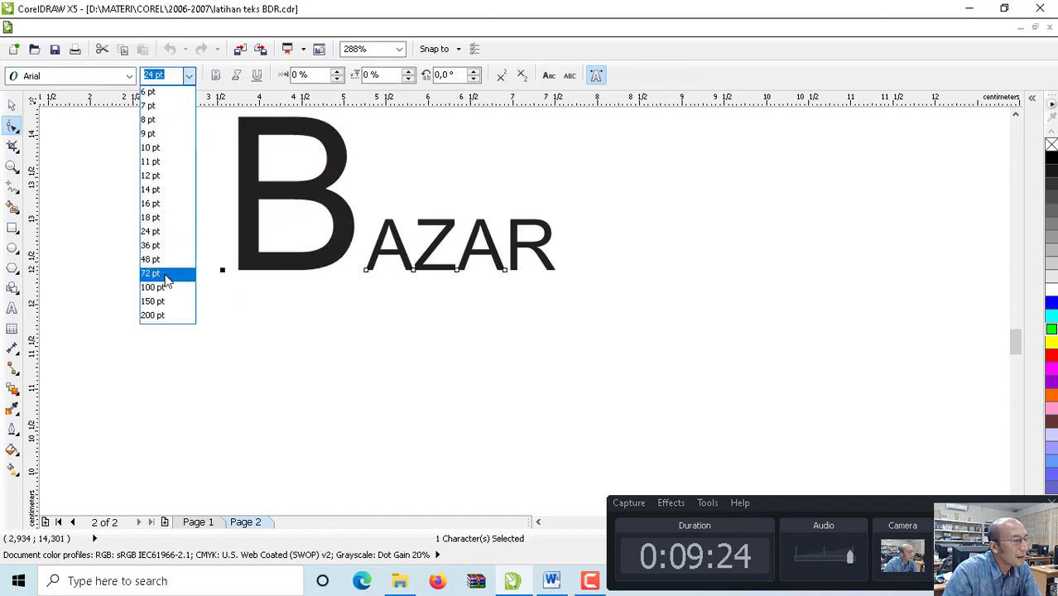
click(169, 277)
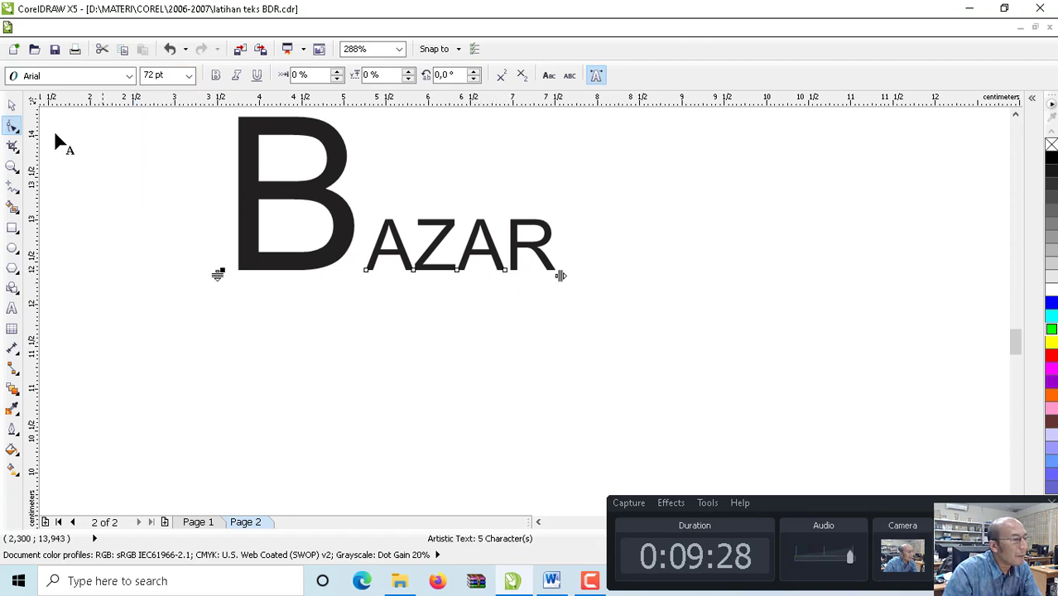
- Change the font of the whole BAZAR text to Arial Black
click(12, 105)
click(364, 75)
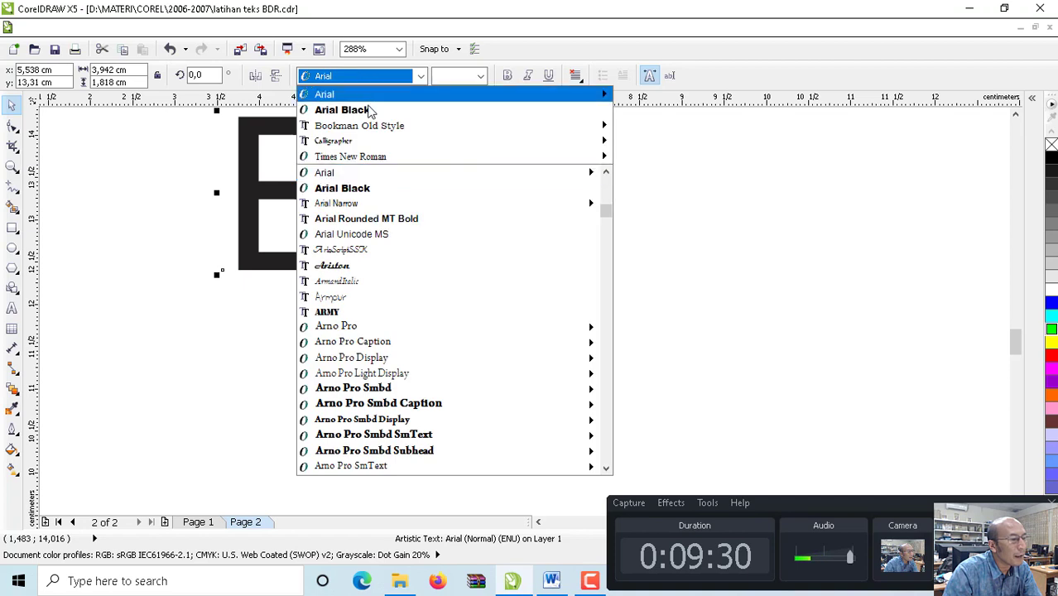
click(371, 111)
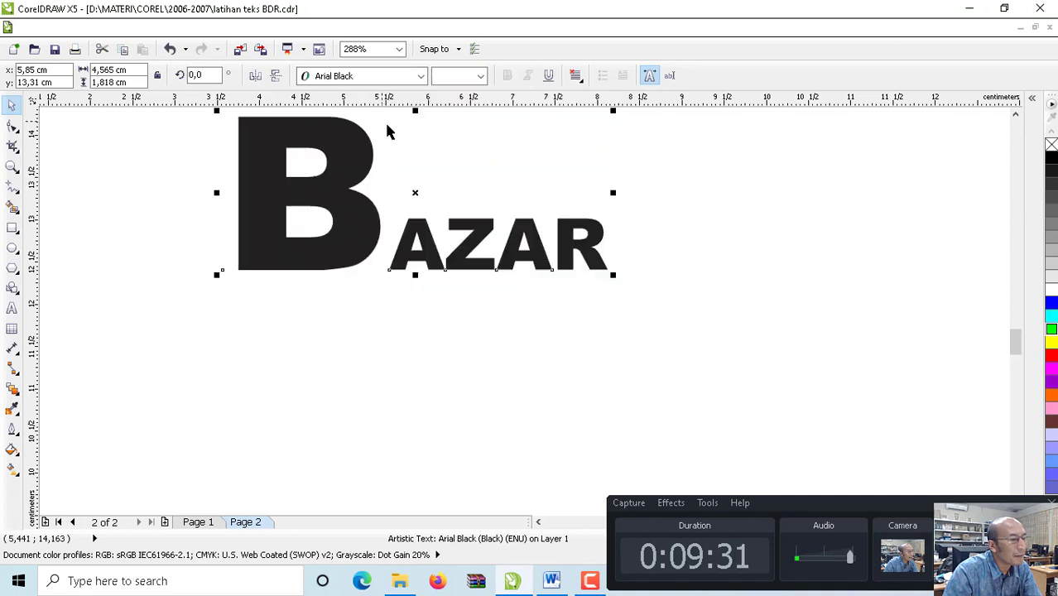
- Set only the final letter R of BAZAR to 72 pt and slightly widen the spacing between all its letters
click(12, 126)
click(553, 273)
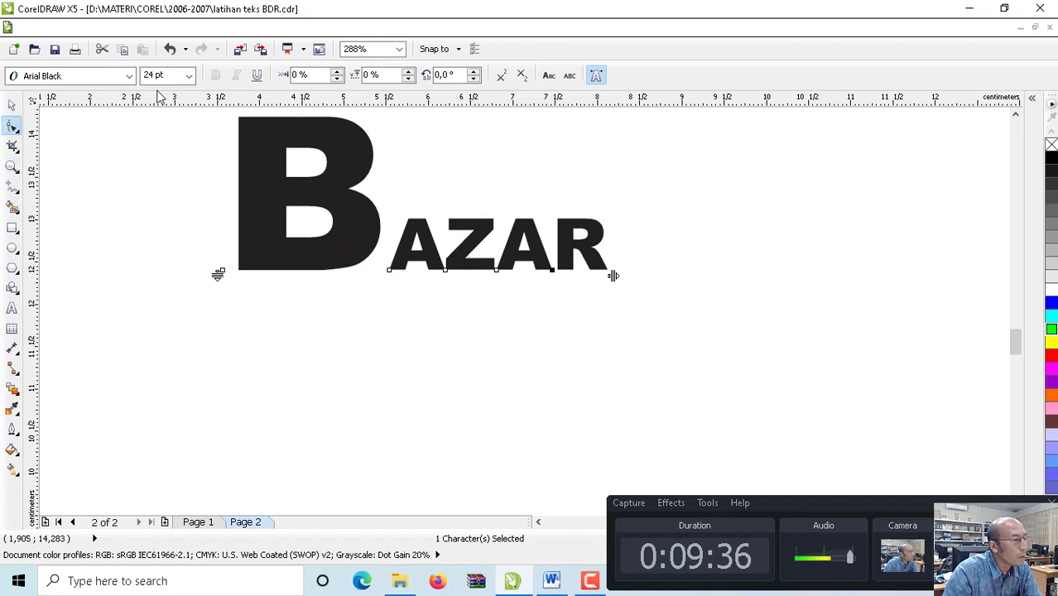
click(188, 75)
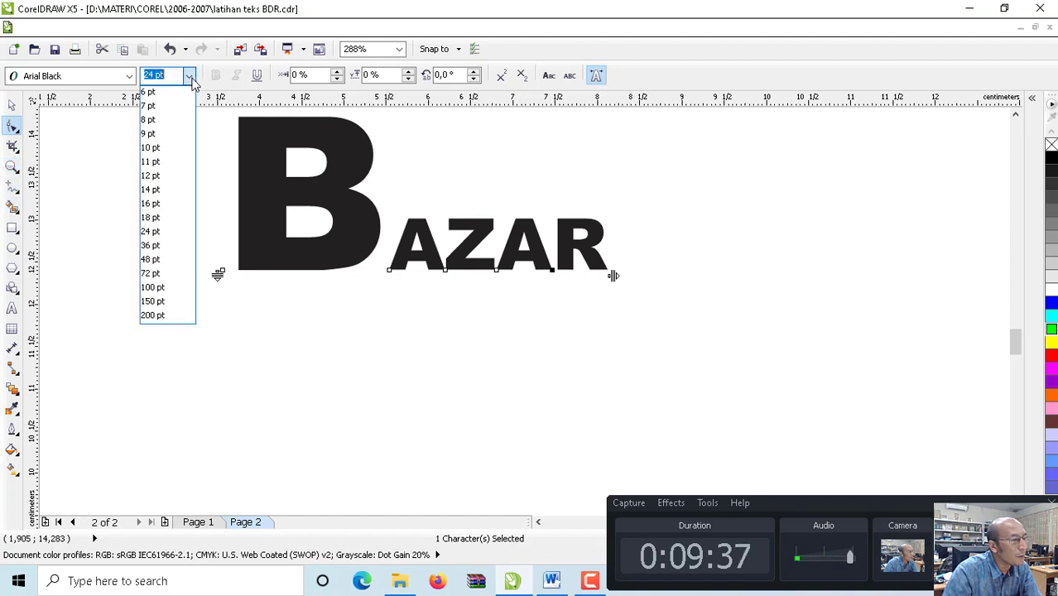
click(177, 274)
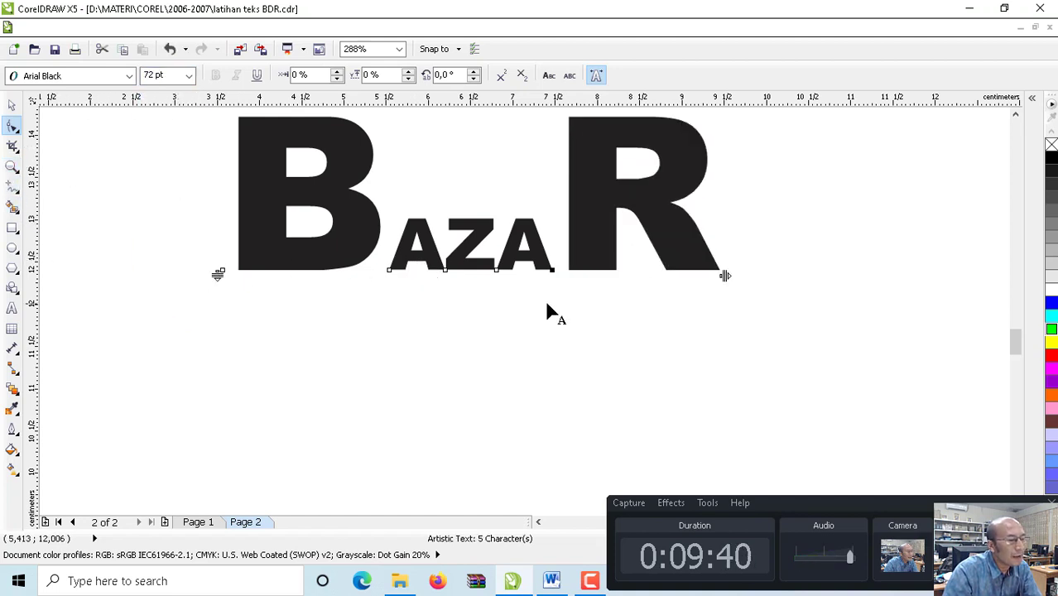
drag(726, 276, 759, 275)
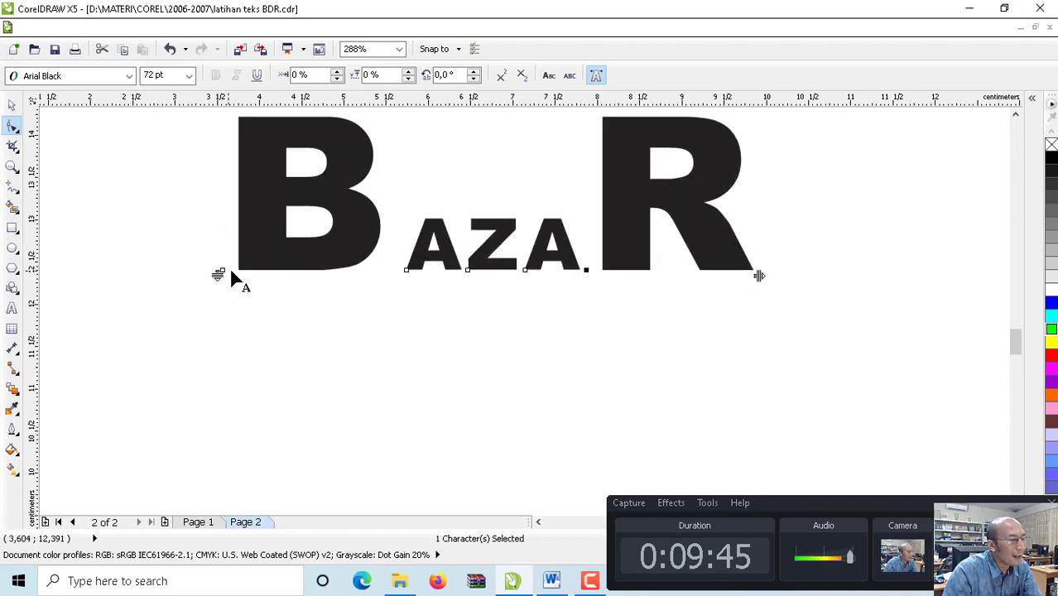
- Fill the large letter B with blue and the large letter R with red
click(199, 264)
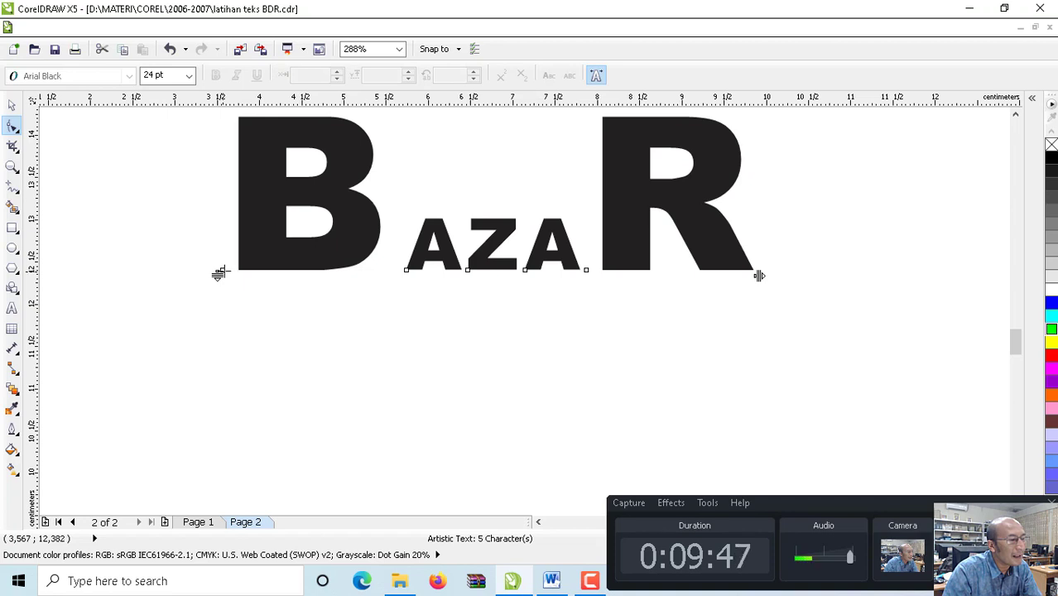
click(219, 273)
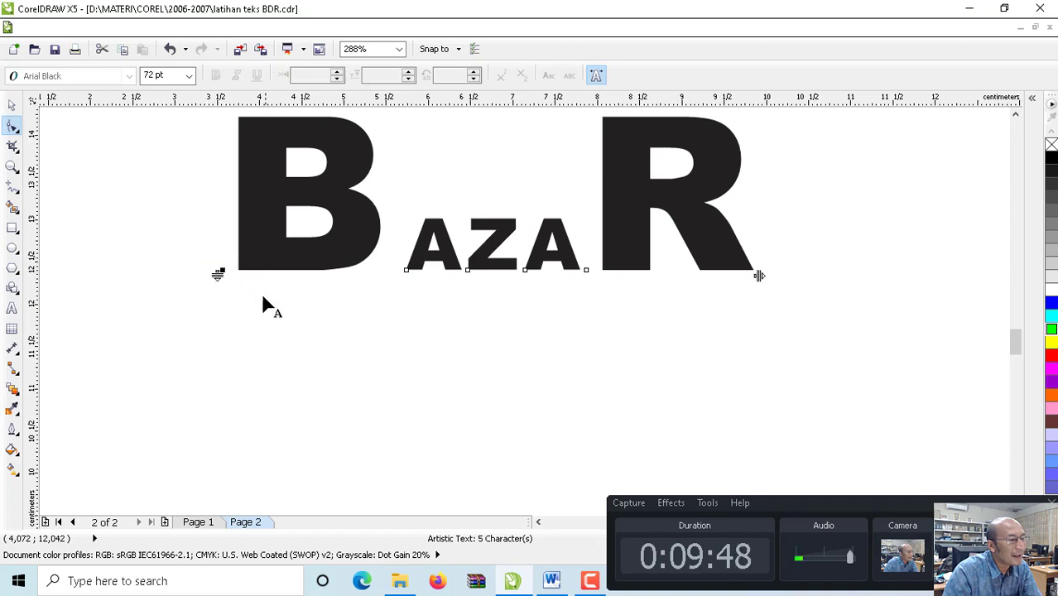
click(1050, 302)
click(585, 270)
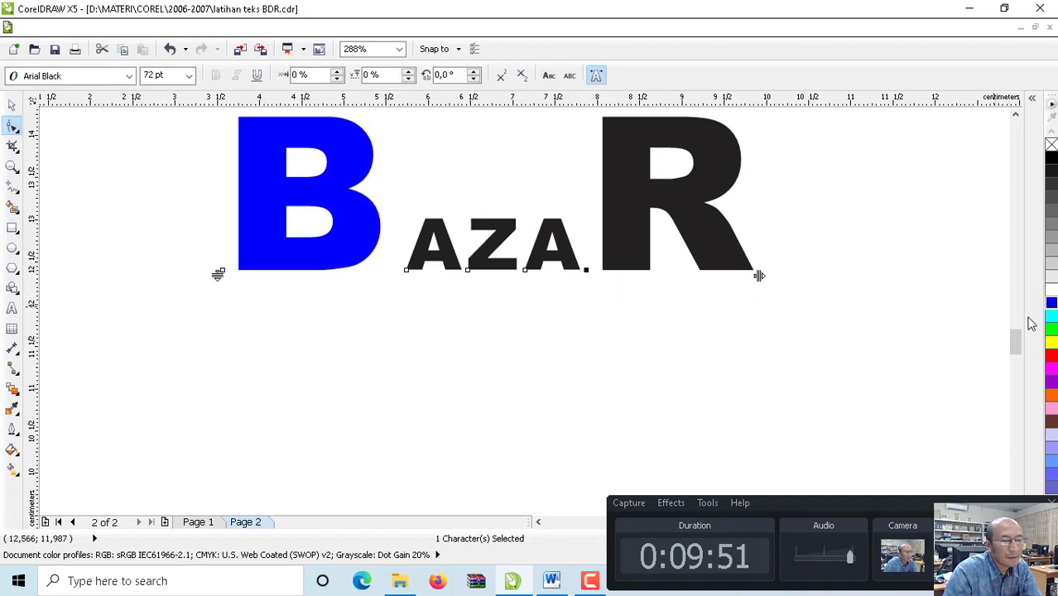
click(1050, 356)
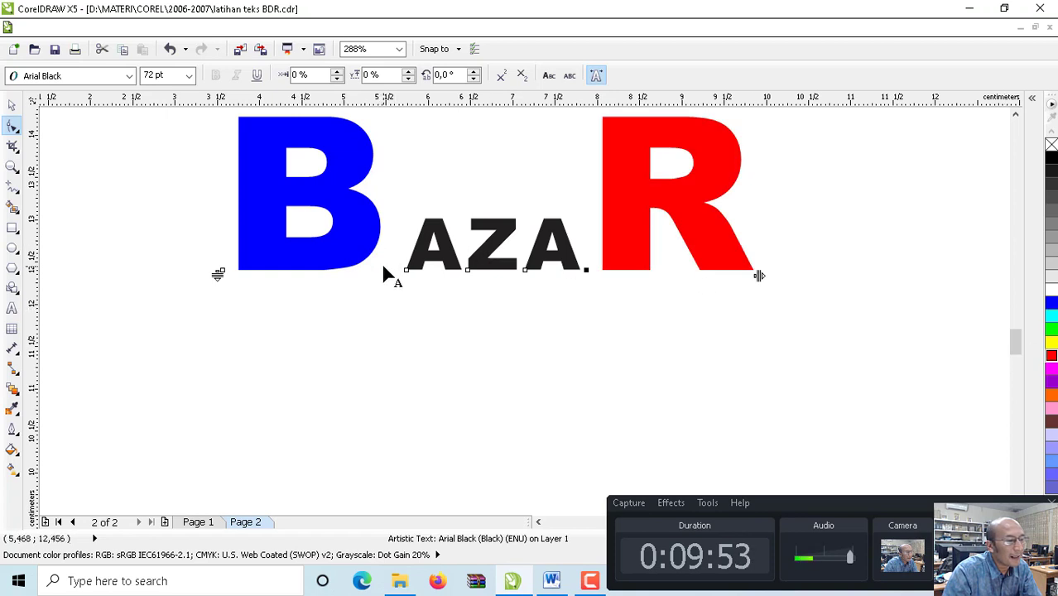
- Fill the small middle letters AZA with yellow and give them a black outline
drag(392, 293, 553, 265)
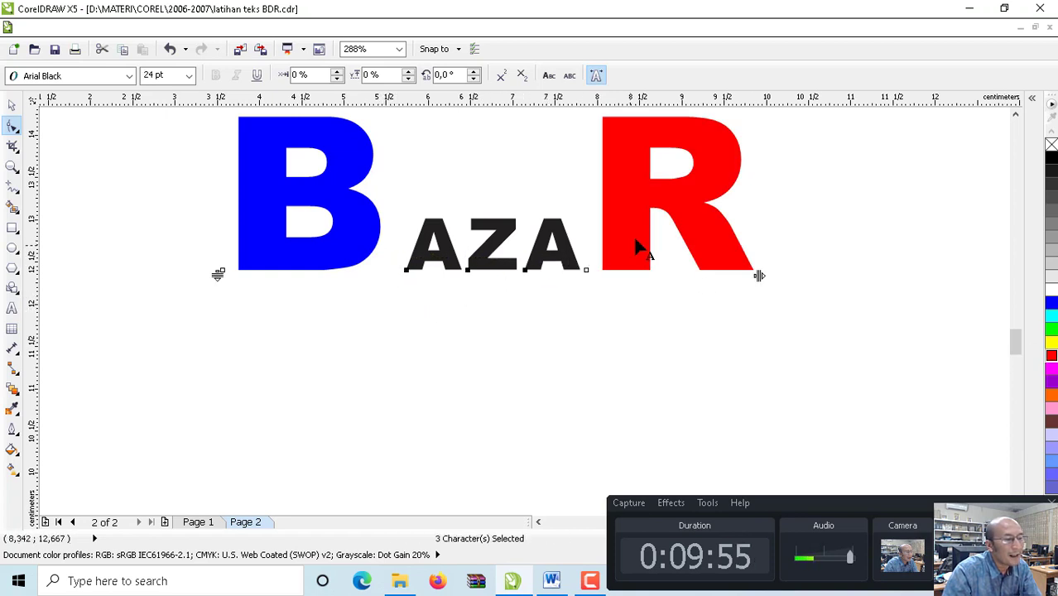
click(1050, 343)
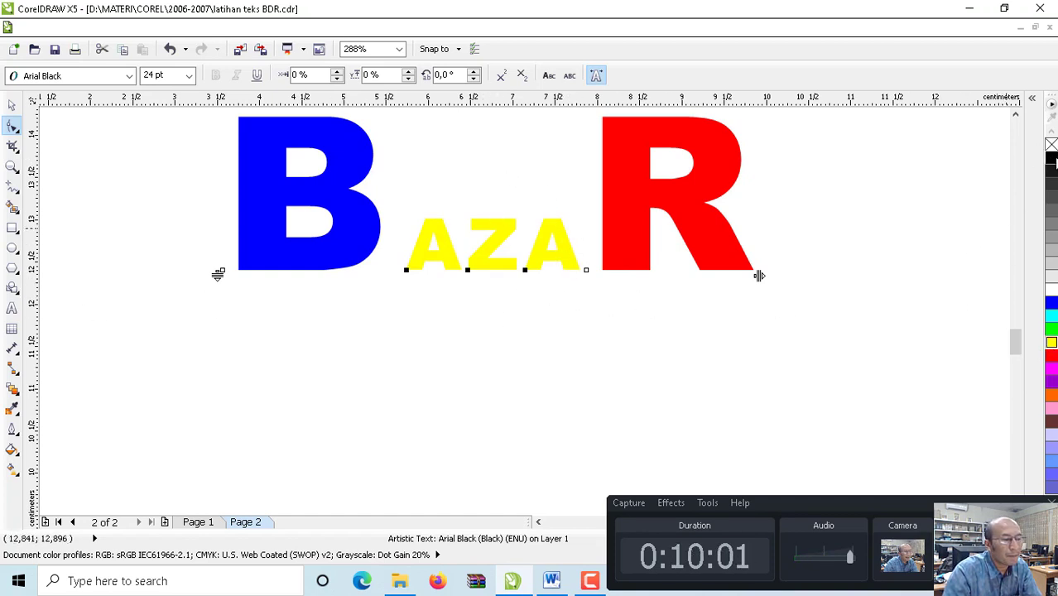
right_click(1052, 159)
- Add artistic text reading SUPER in capitals in the empty area below BAZAR
key(F8)
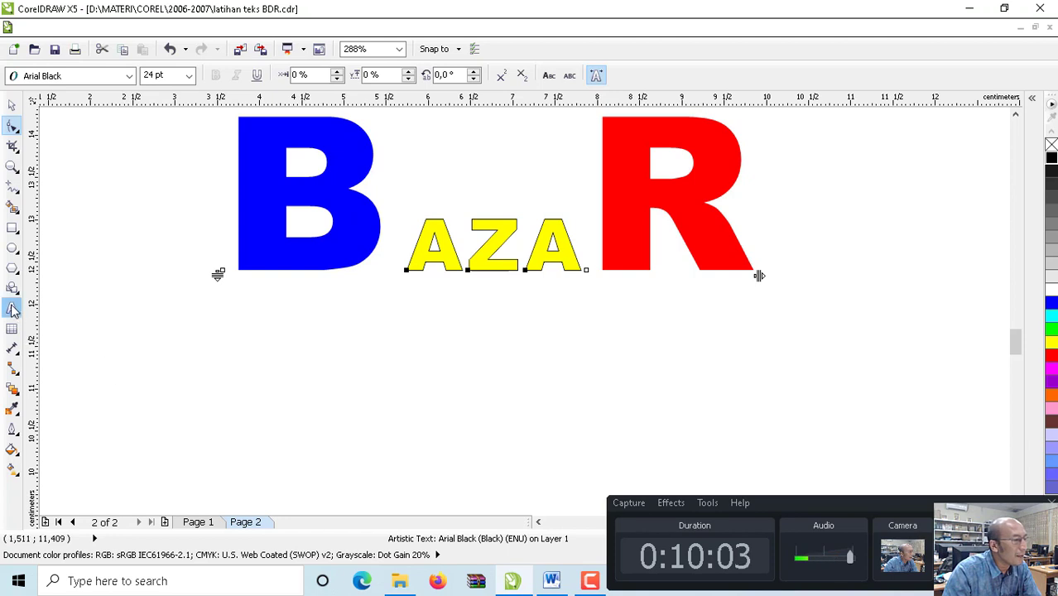
click(328, 403)
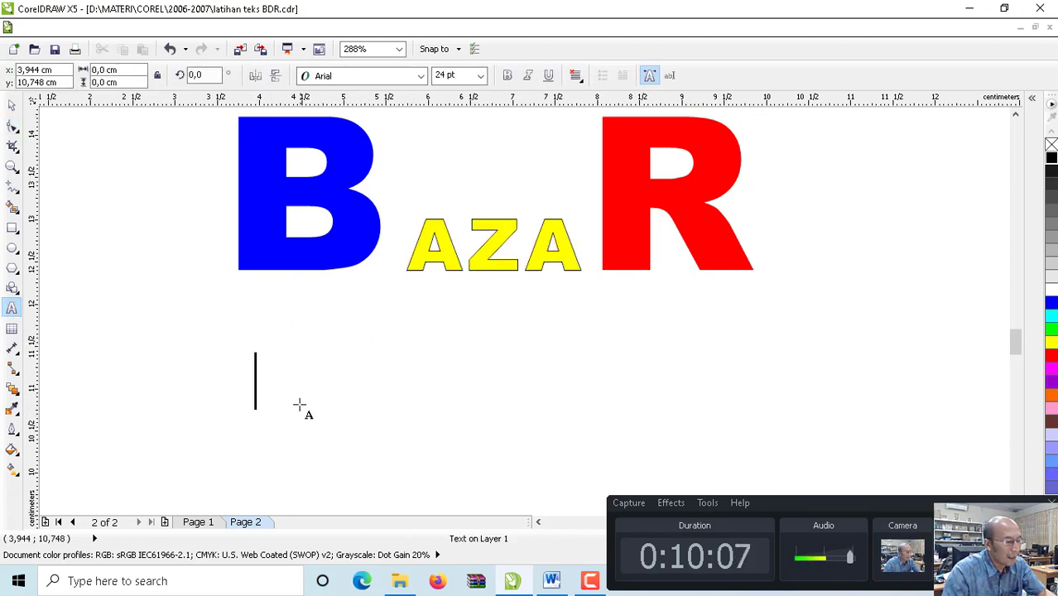
text(Super)
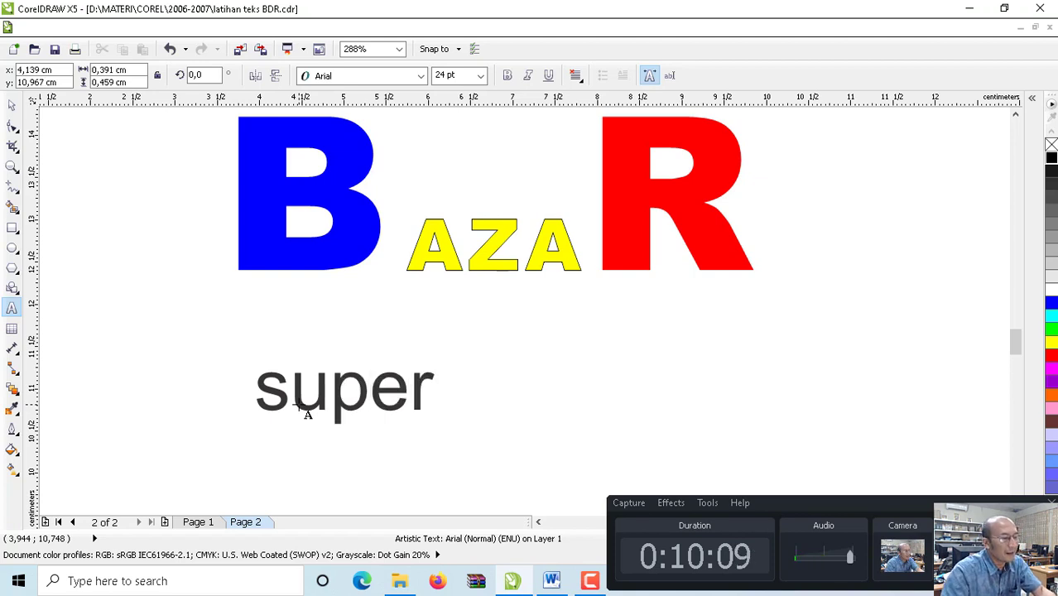
key(BackSpace)
key(BackSpace)
key(BackSpace)
text(SUPER)
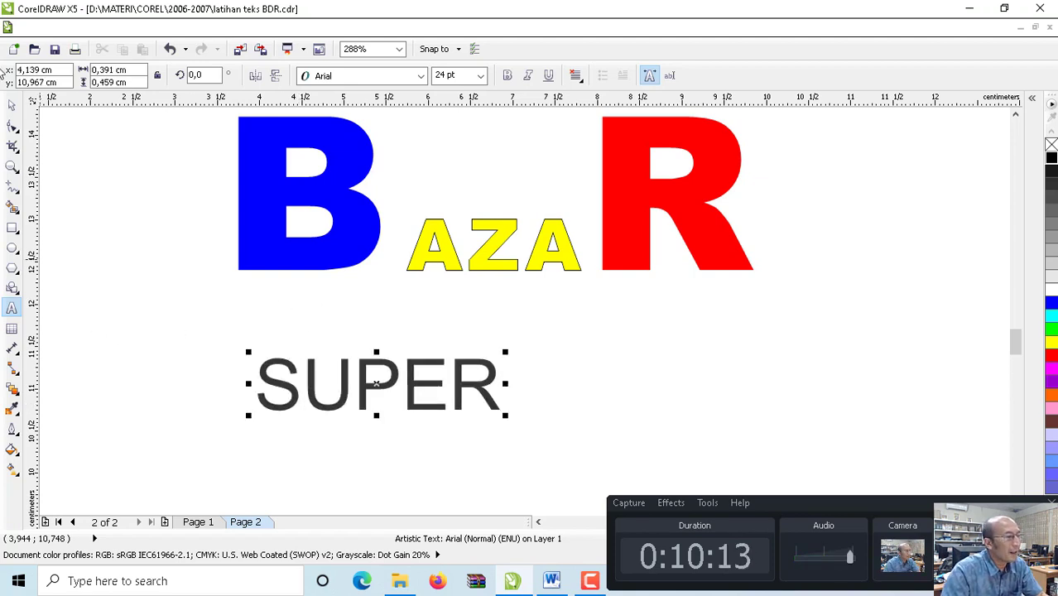
- Set SUPER in Arial Black and fit it above AZA between B and R, about 2.3 cm wide and 0.97 cm high
click(12, 105)
click(421, 75)
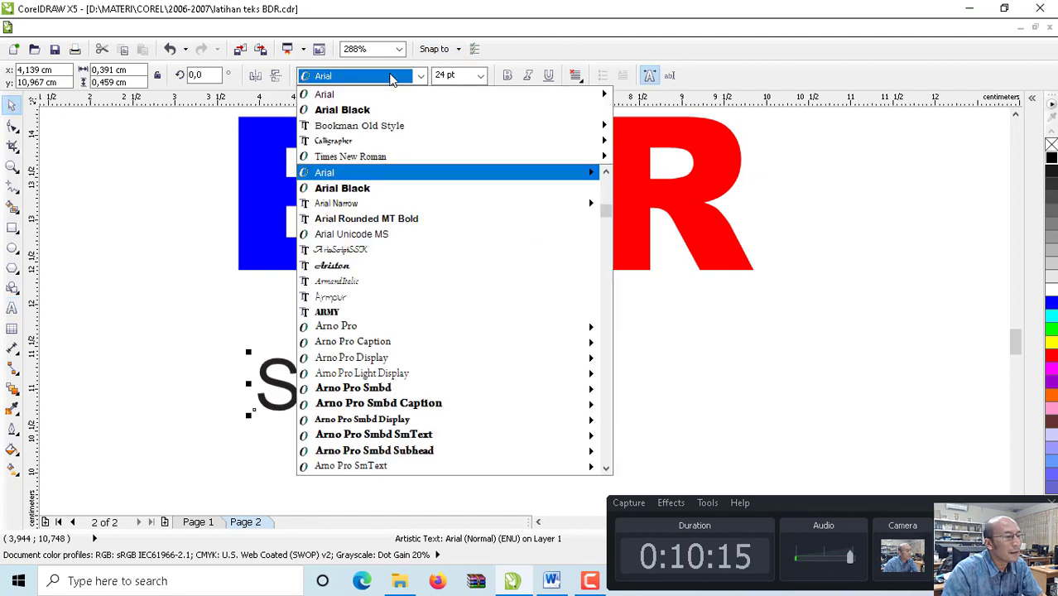
click(355, 107)
drag(388, 384, 457, 385)
drag(604, 356, 553, 384)
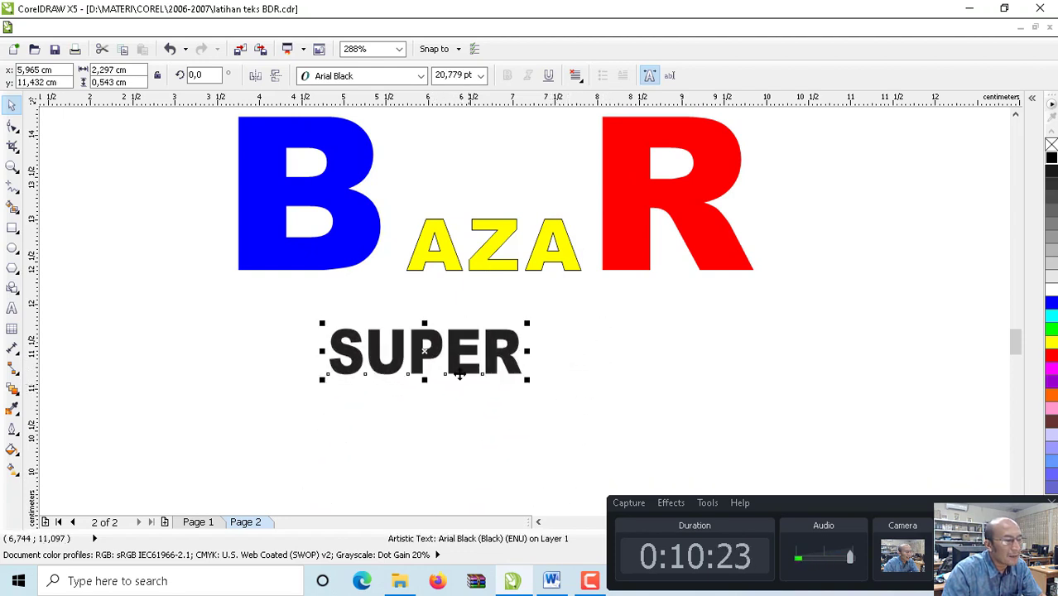
drag(422, 354, 489, 211)
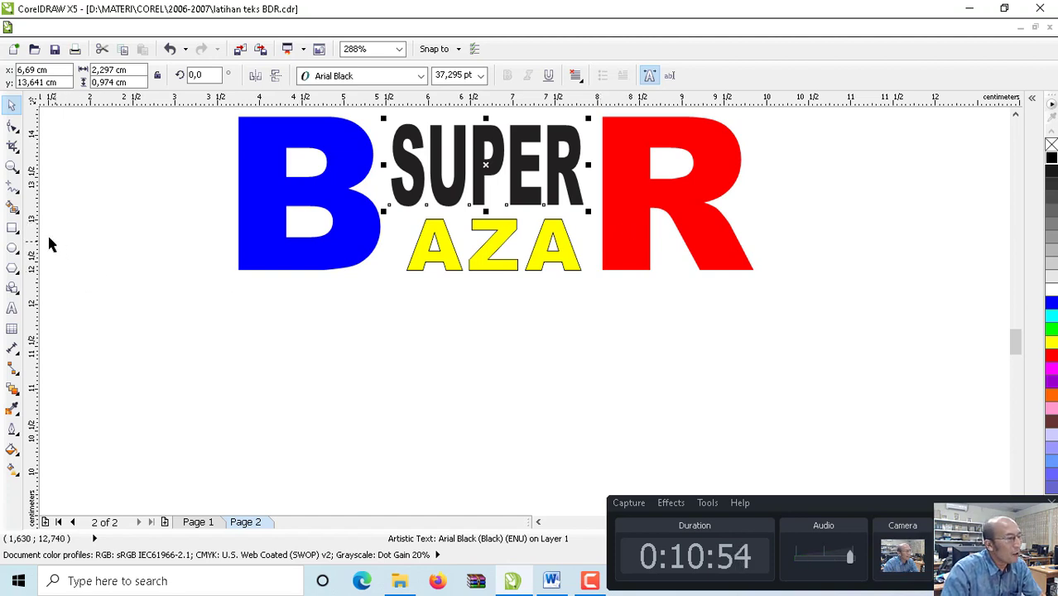
- Add separate artistic text reading SMAN 25 in capitals below the logo
click(11, 308)
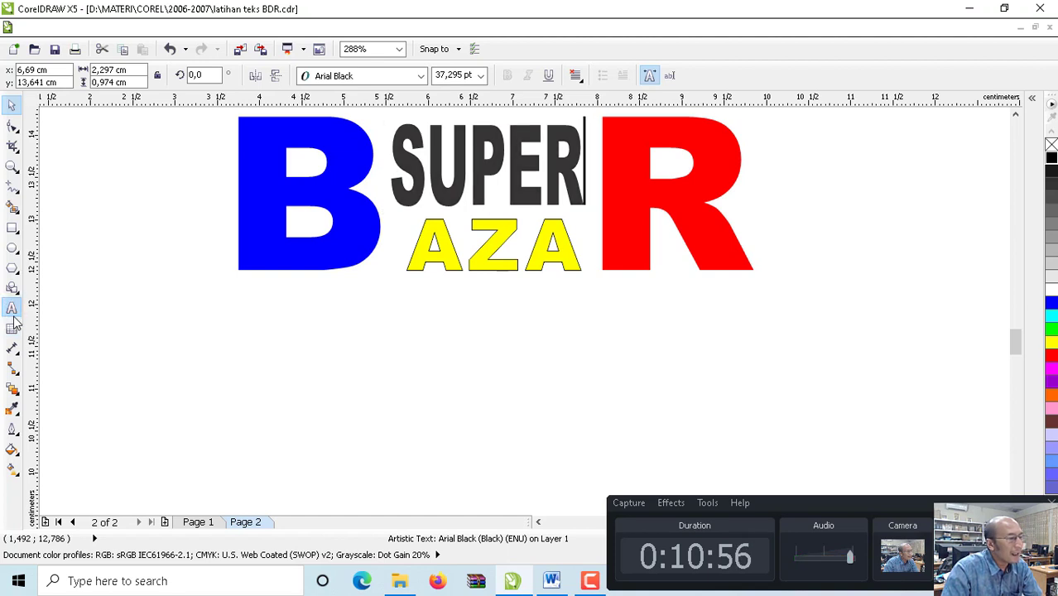
click(151, 349)
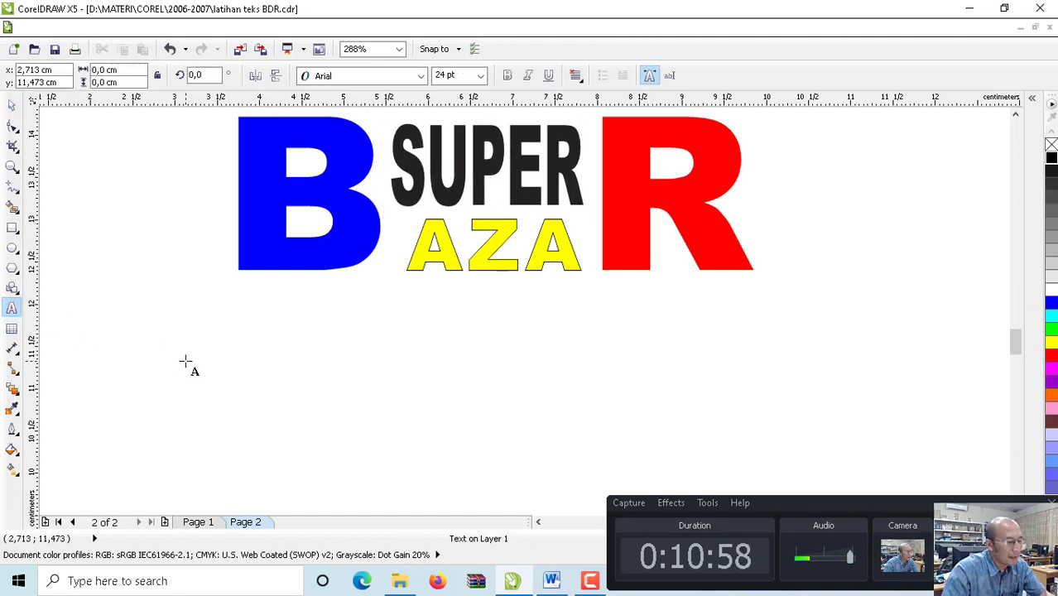
text(sman)
key(BackSpace)
key(BackSpace)
key(BackSpace)
key(BackSpace)
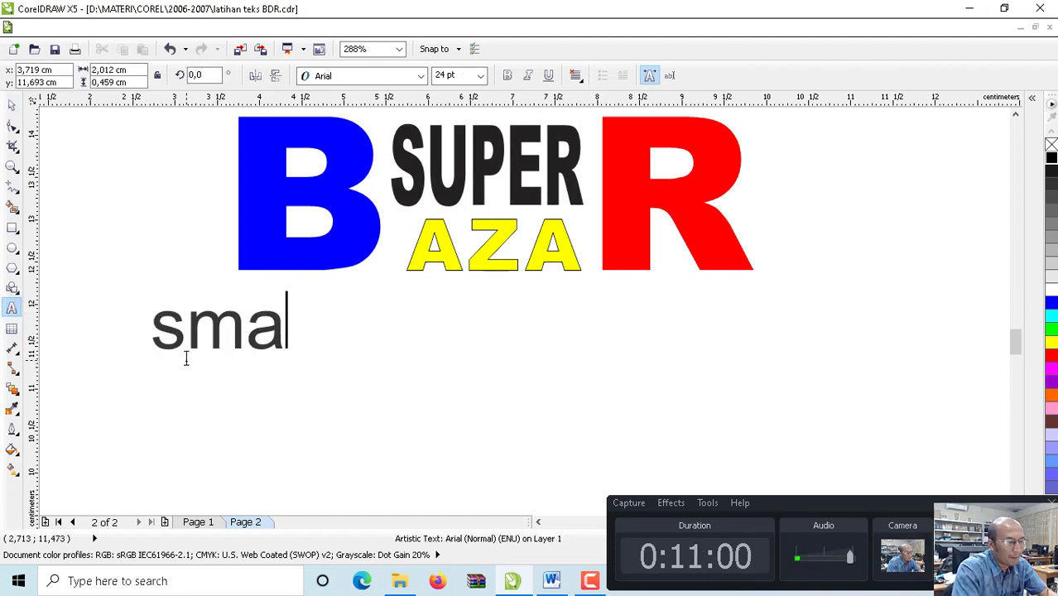
text(SMAN)
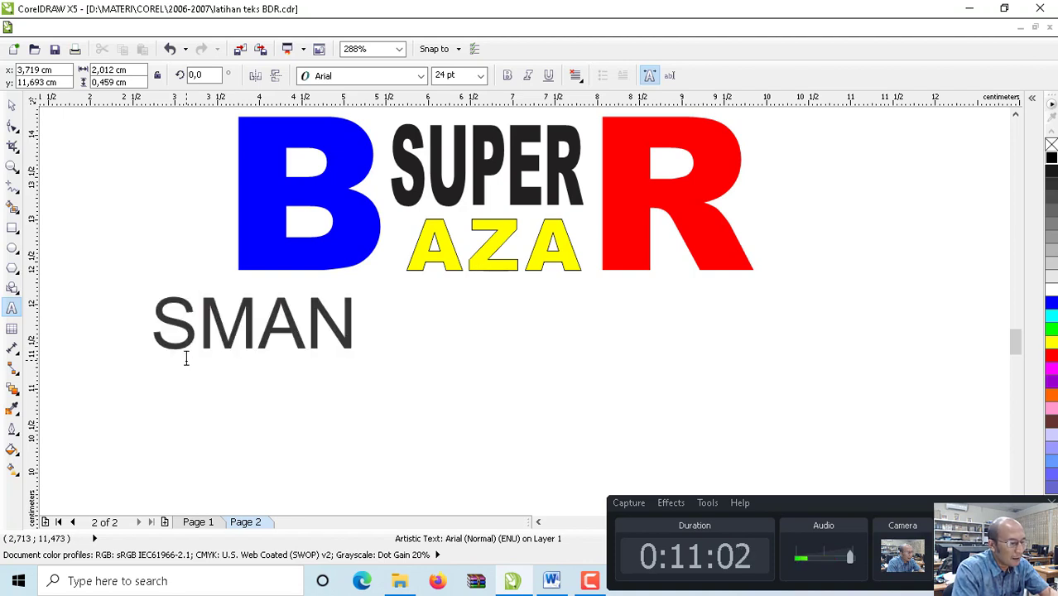
text( 25)
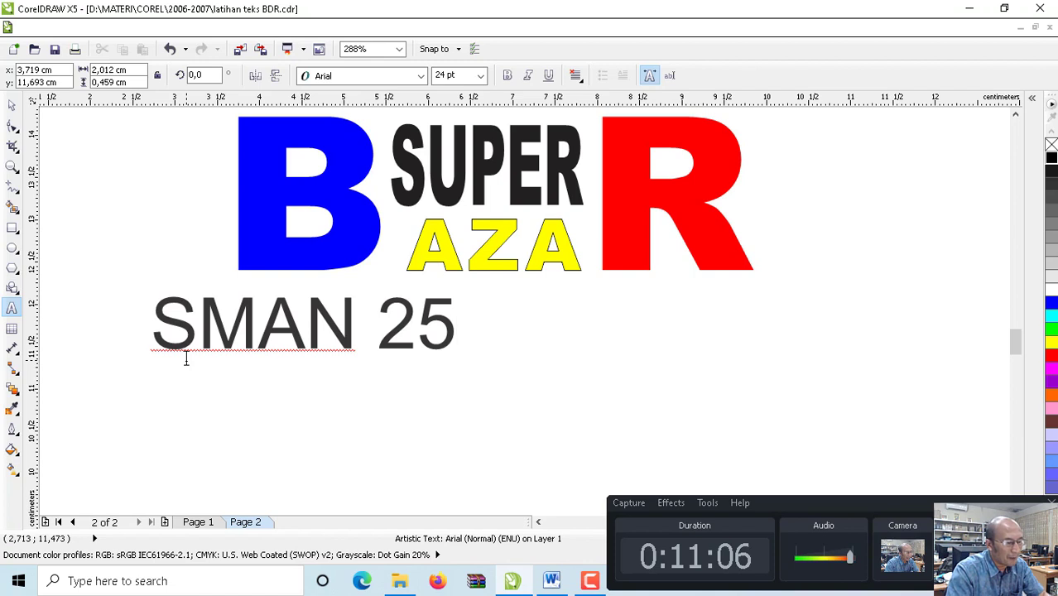
- Try sample characters after SMAN 25, remove them, and add a second line reading DJSBDKJSH
text( KSDHSK)
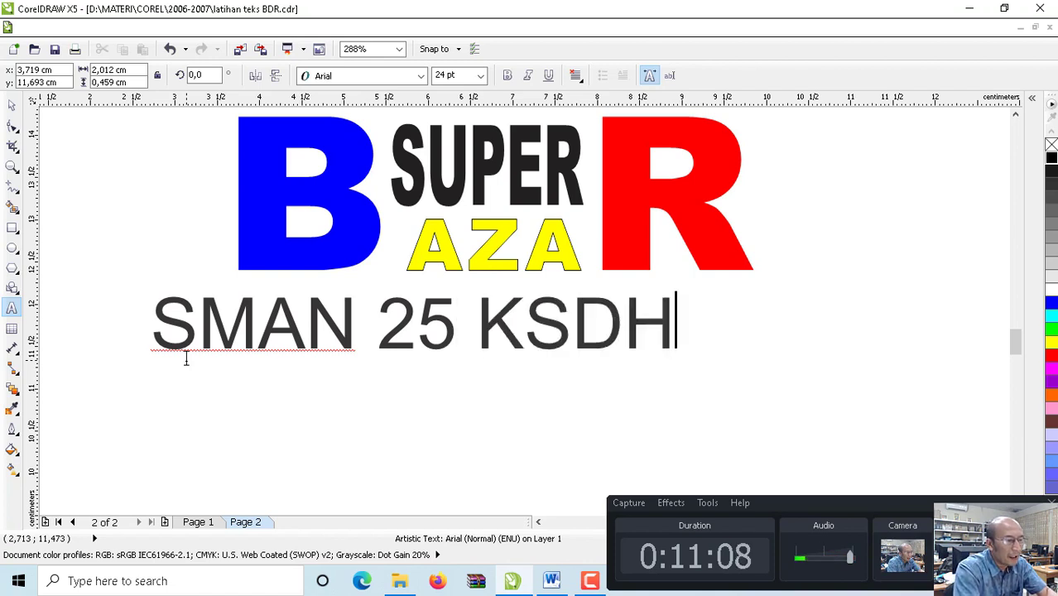
key(BackSpace)
key(BackSpace)
key(BackSpace)
key(BackSpace)
key(BackSpace)
key(BackSpace)
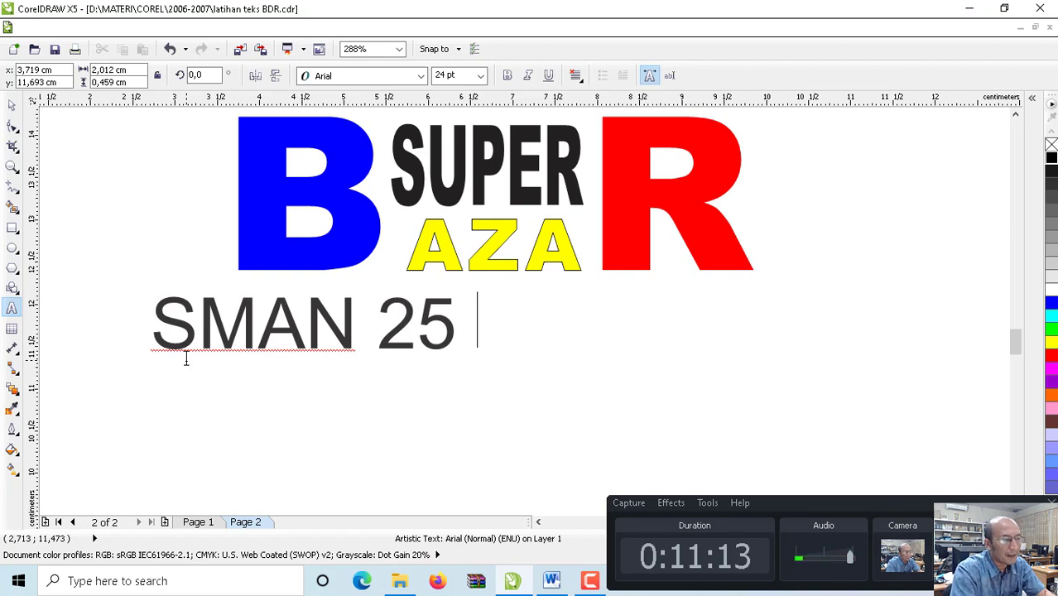
text(DJSBDKJSH)
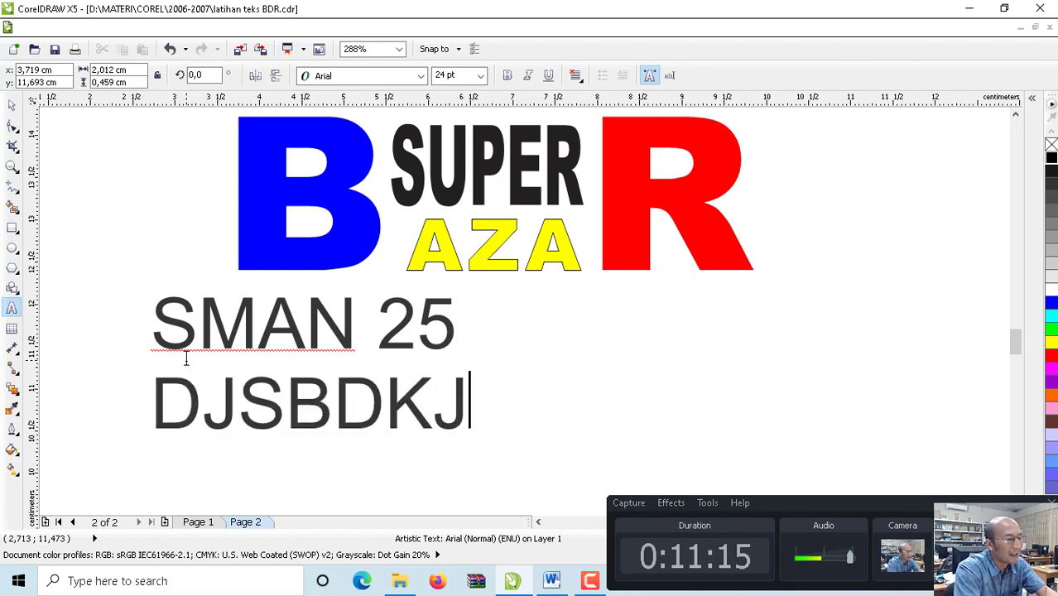
- Delete the two-line SMAN 25 sample text below the logo
click(11, 105)
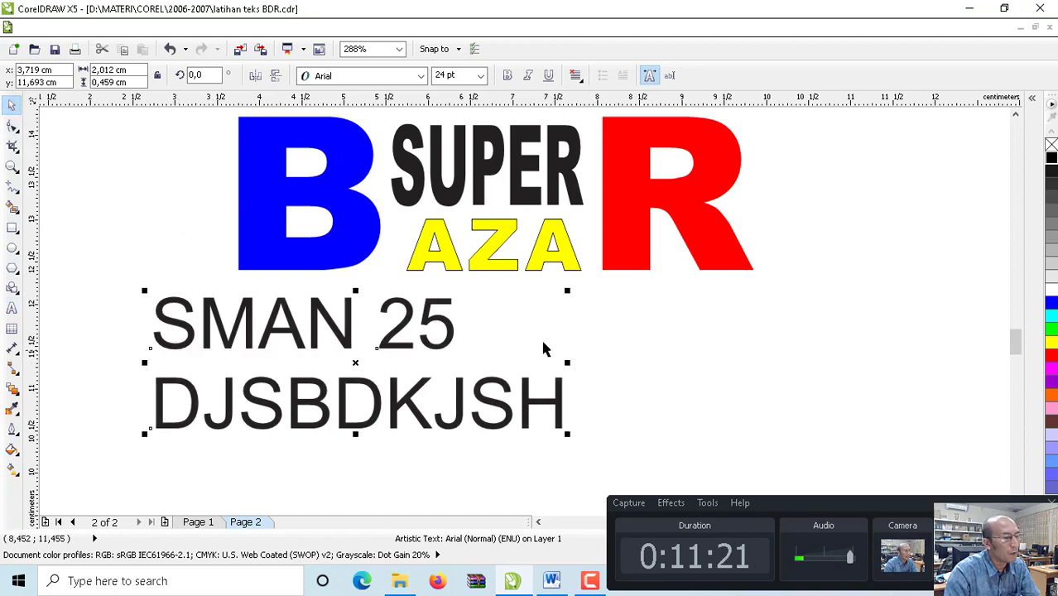
click(513, 336)
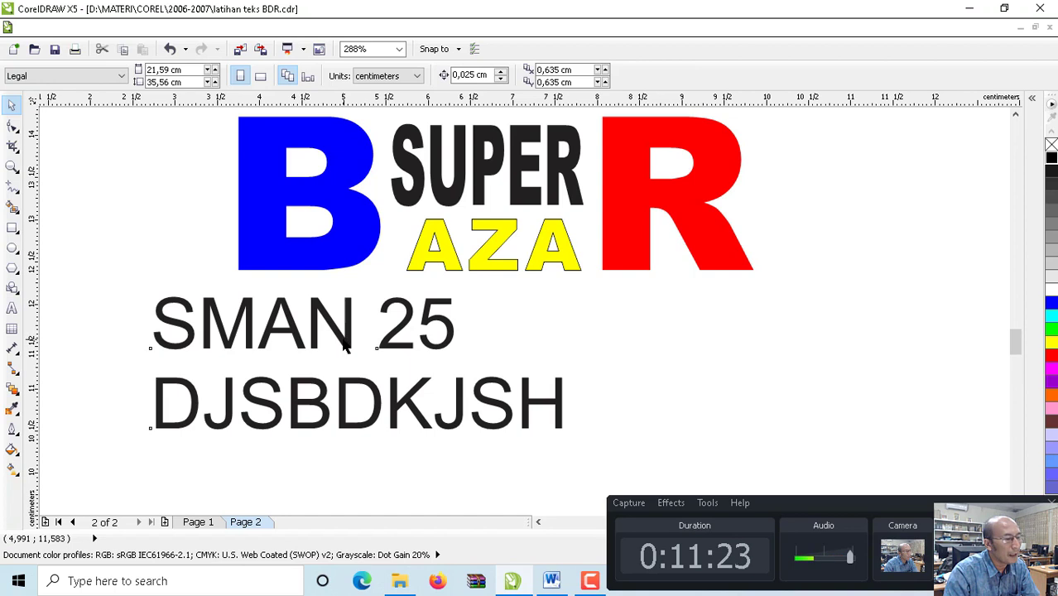
click(343, 340)
key(Delete)
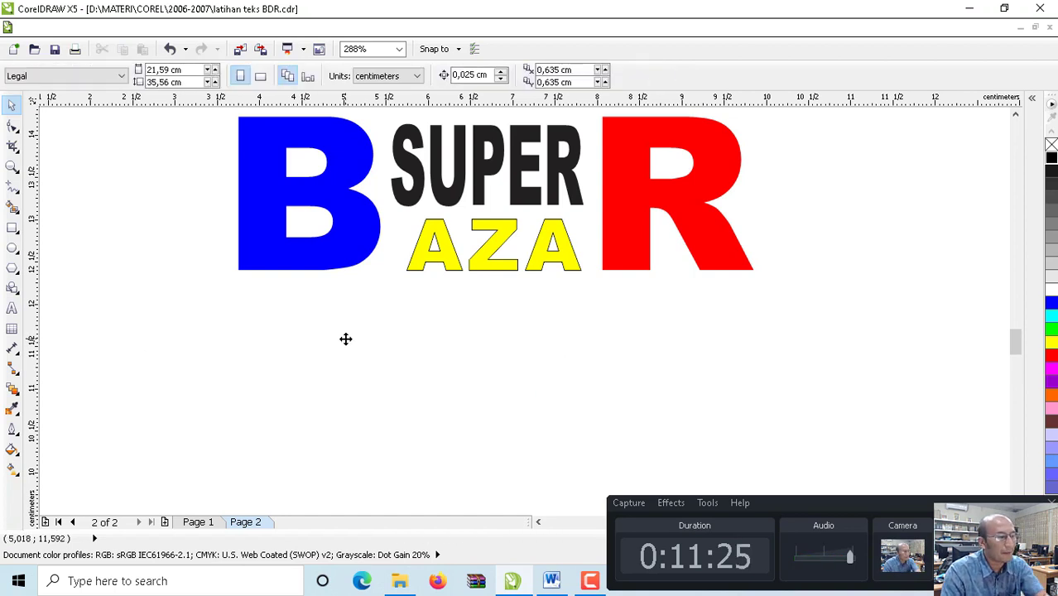
- Examine the numbered text-on-path samples on page 1, including the circular texts and the Mountain Bike wave
click(198, 521)
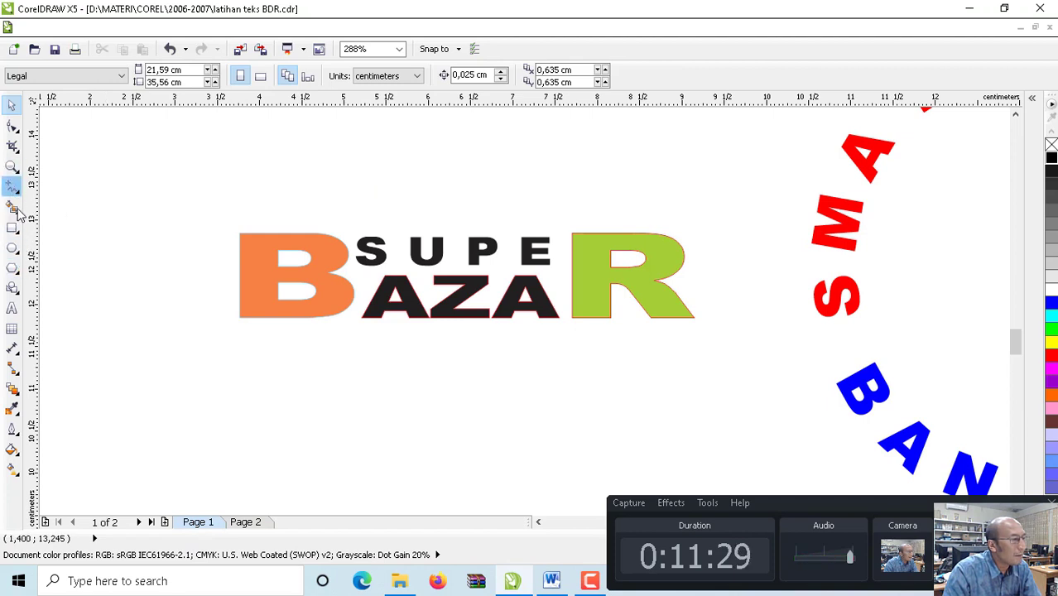
click(12, 165)
click(226, 76)
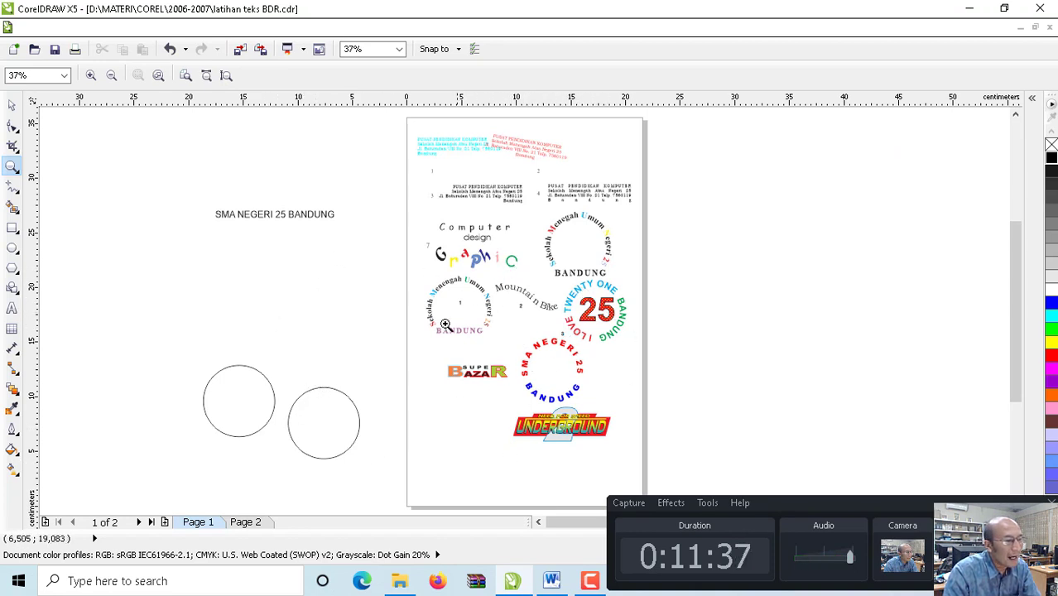
drag(434, 251, 621, 342)
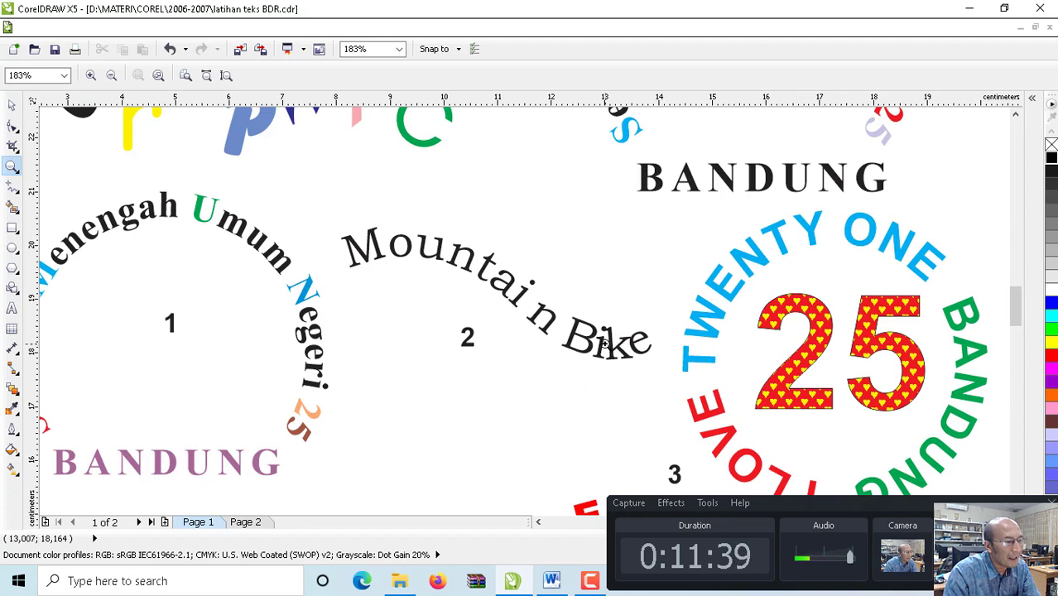
- Copy the off-page SMA NEGERI 25 BANDUNG text onto page 2 and position it just below the rotated paragraph text
click(256, 526)
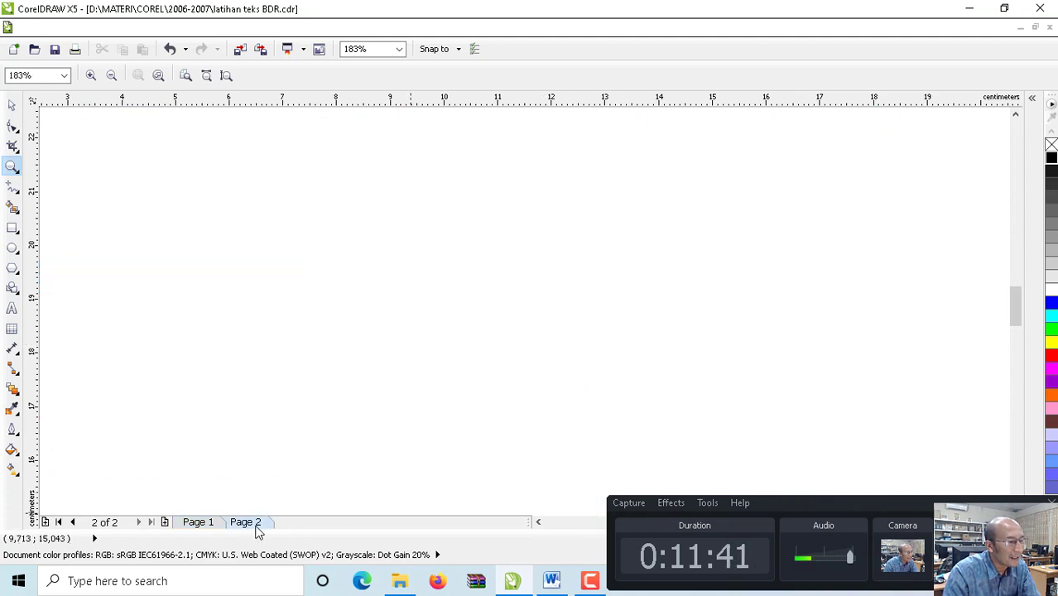
click(226, 75)
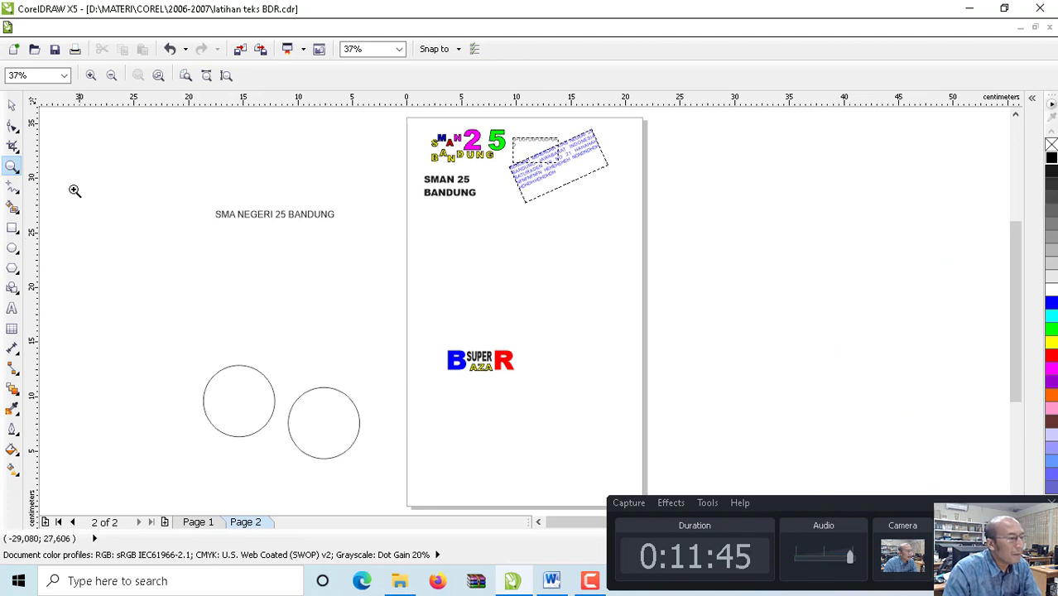
click(12, 105)
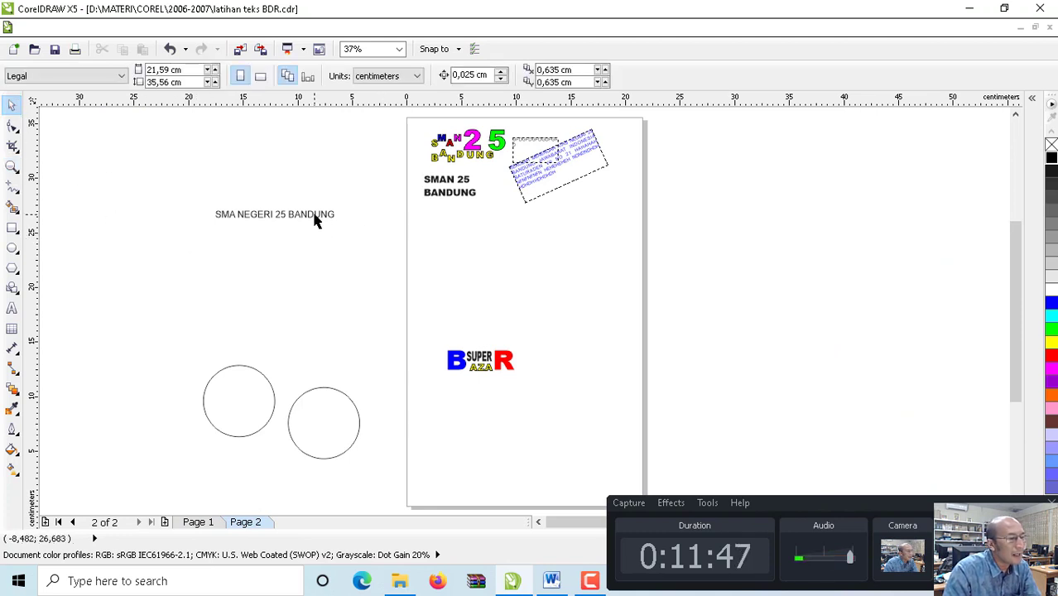
drag(313, 217, 574, 236)
right_click(573, 236)
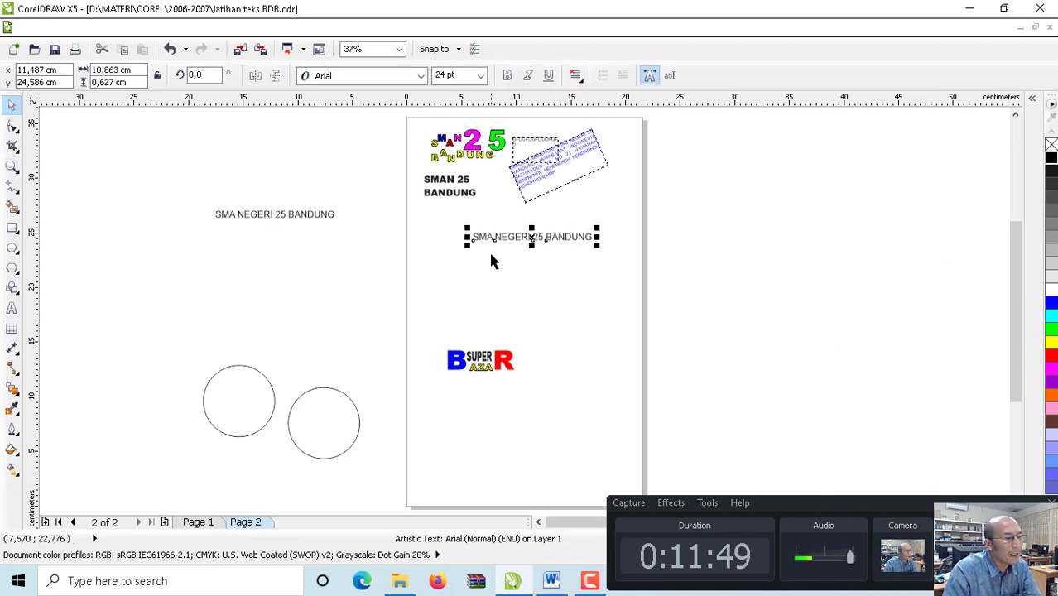
click(11, 166)
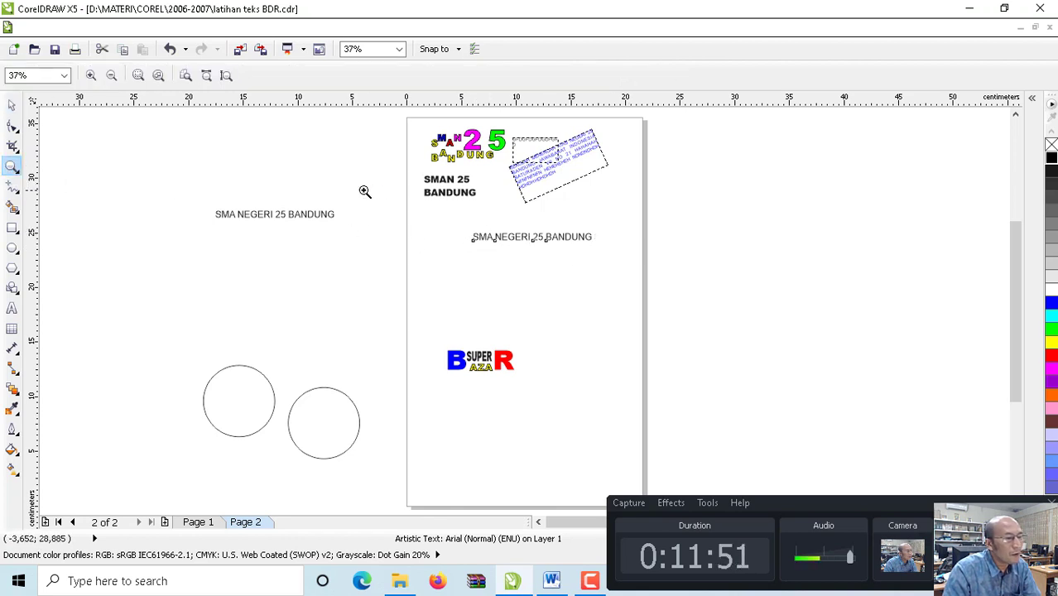
drag(363, 189, 695, 301)
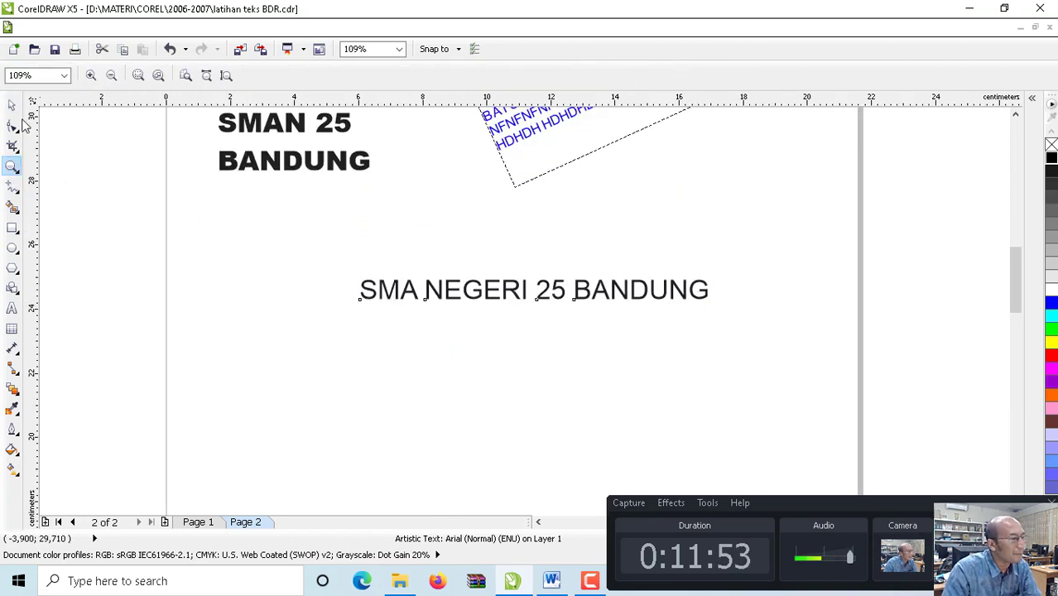
key(space)
drag(511, 289, 508, 222)
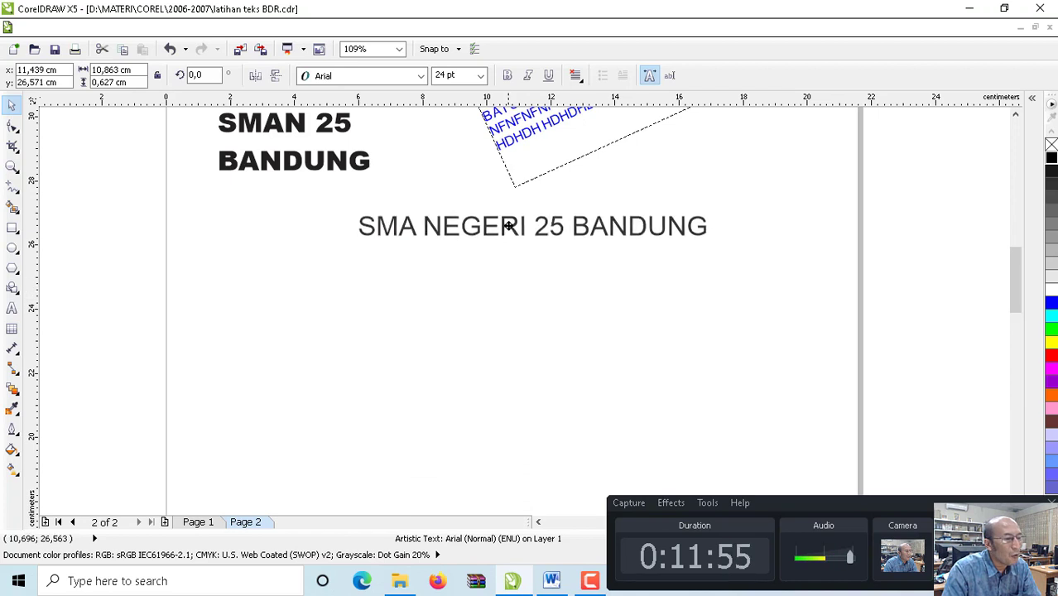
- Draw an open Bézier curve with two waves below the text, about 14.3 cm wide and 2.1 cm high
click(15, 188)
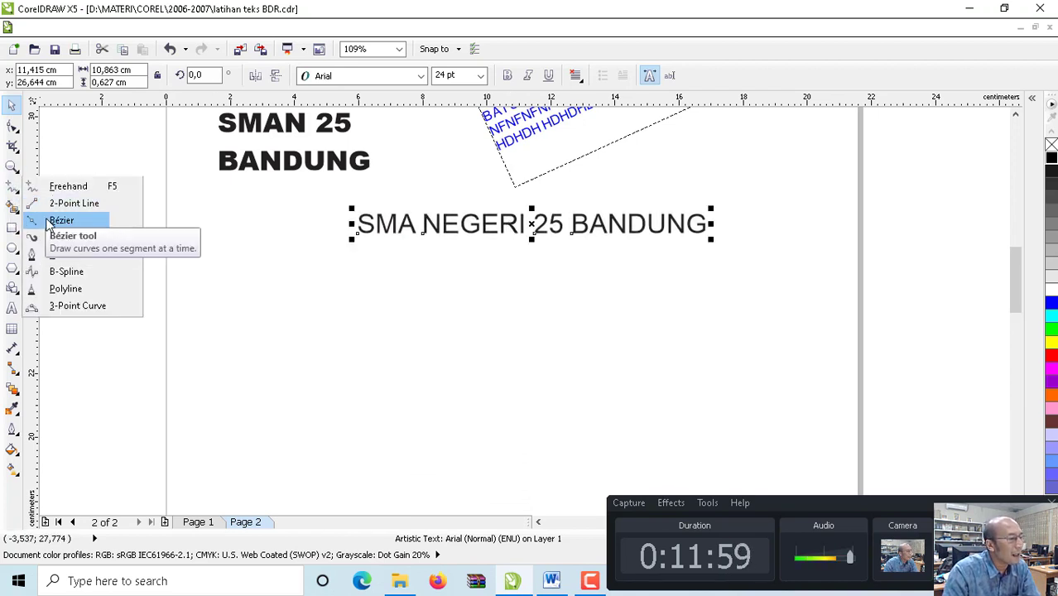
click(52, 221)
click(222, 358)
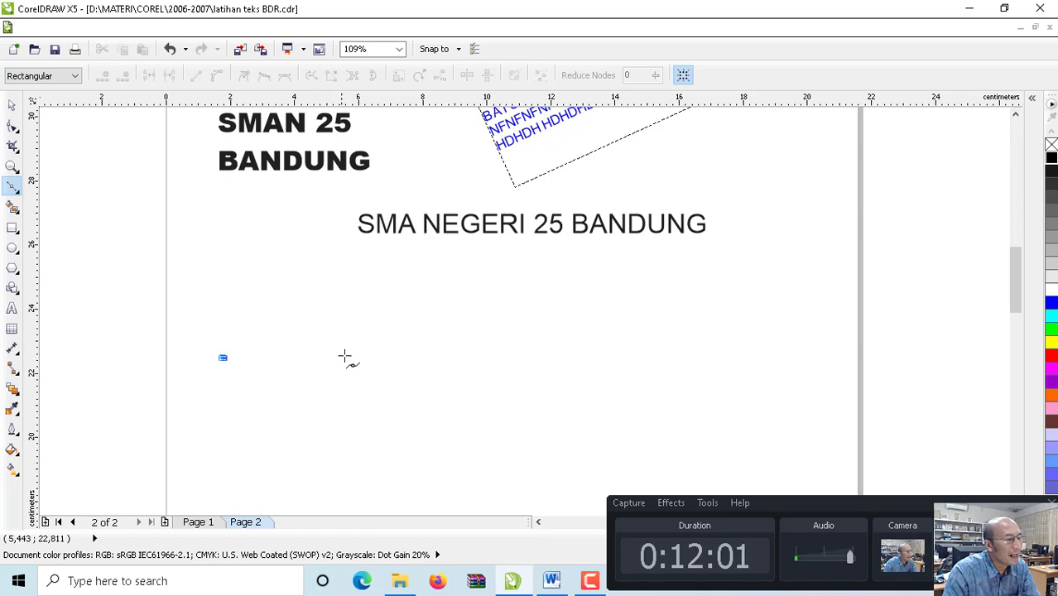
drag(343, 351, 402, 425)
click(464, 361)
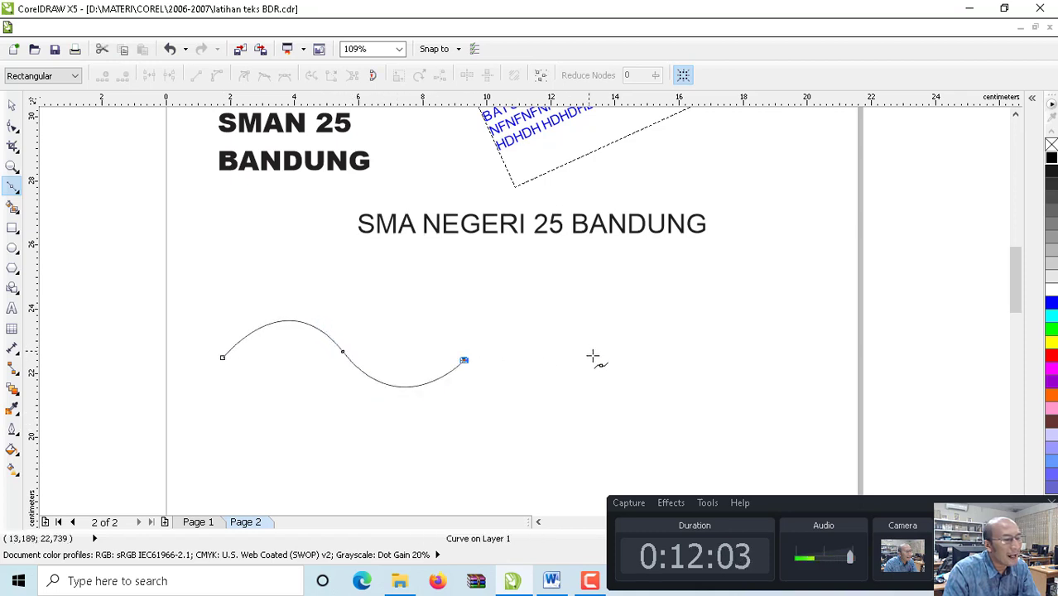
drag(589, 351, 633, 403)
click(679, 361)
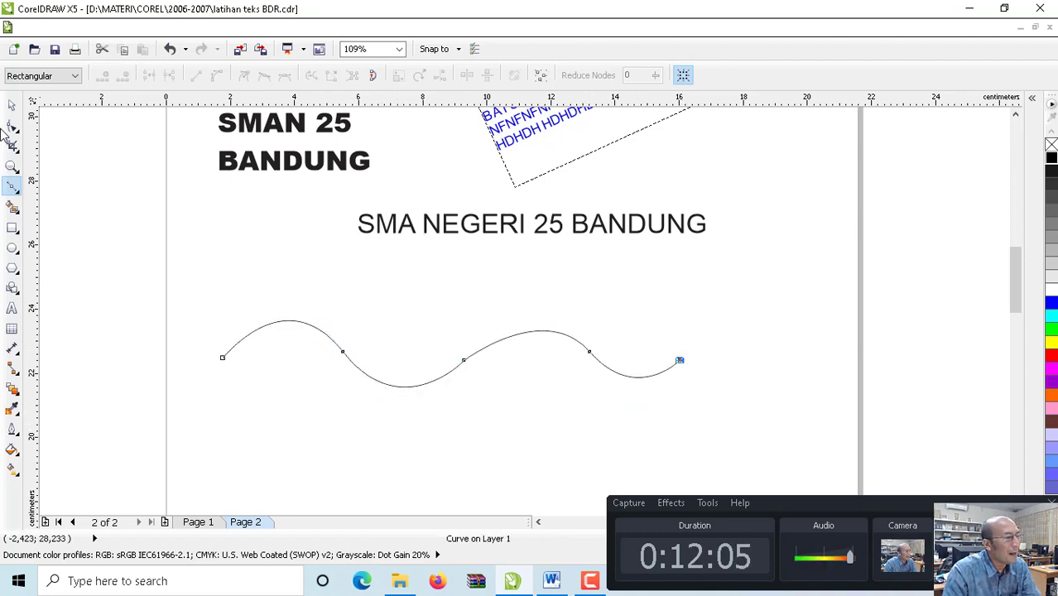
key(space)
- Make the SMA NEGERI 25 BANDUNG text bold and arrange two copies, one across the page's right edge and one just above the curve
click(543, 236)
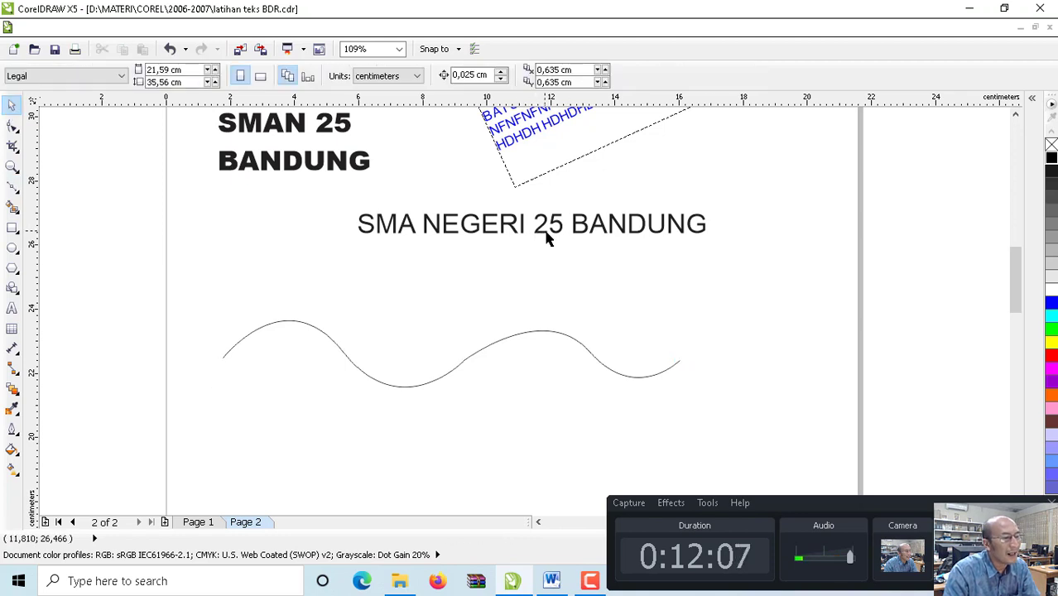
click(538, 225)
click(508, 76)
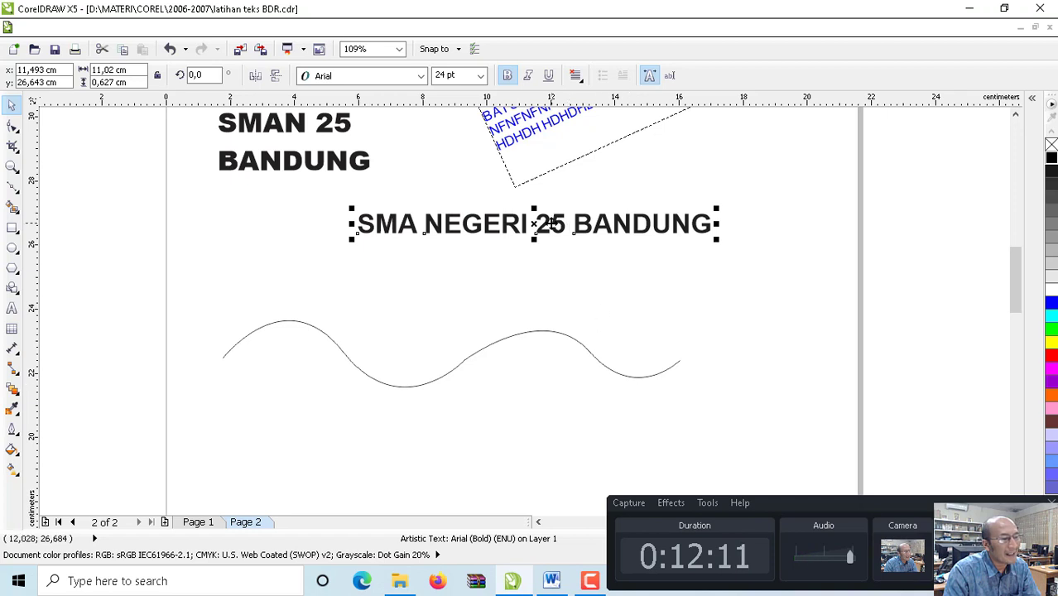
drag(557, 226, 785, 203)
click(424, 273)
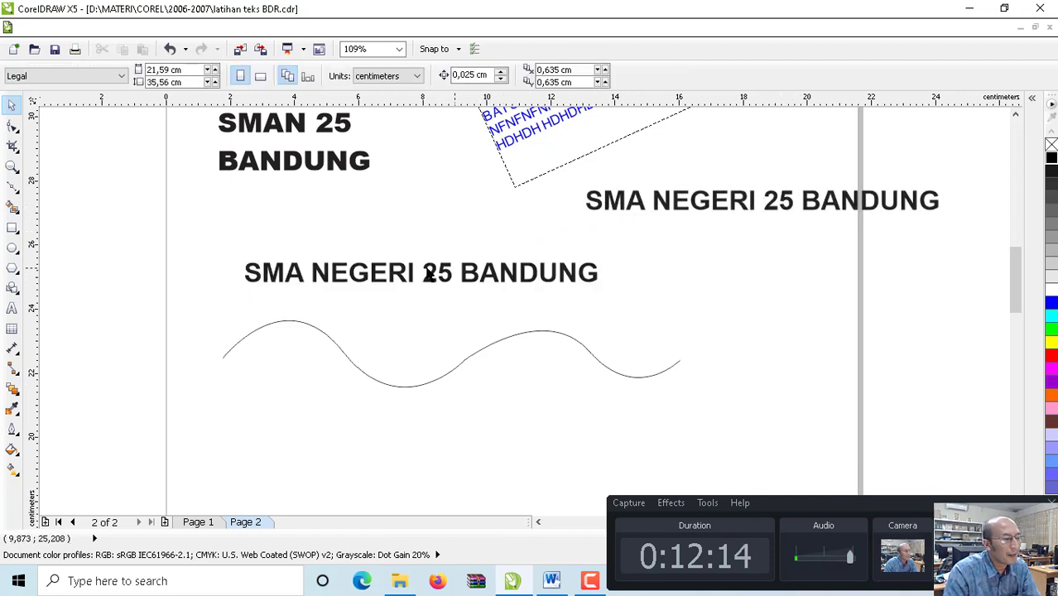
- Fit the SMA NEGERI 25 BANDUNG text above the curve to the wavy path, with an offset of 1.895 cm
click(403, 273)
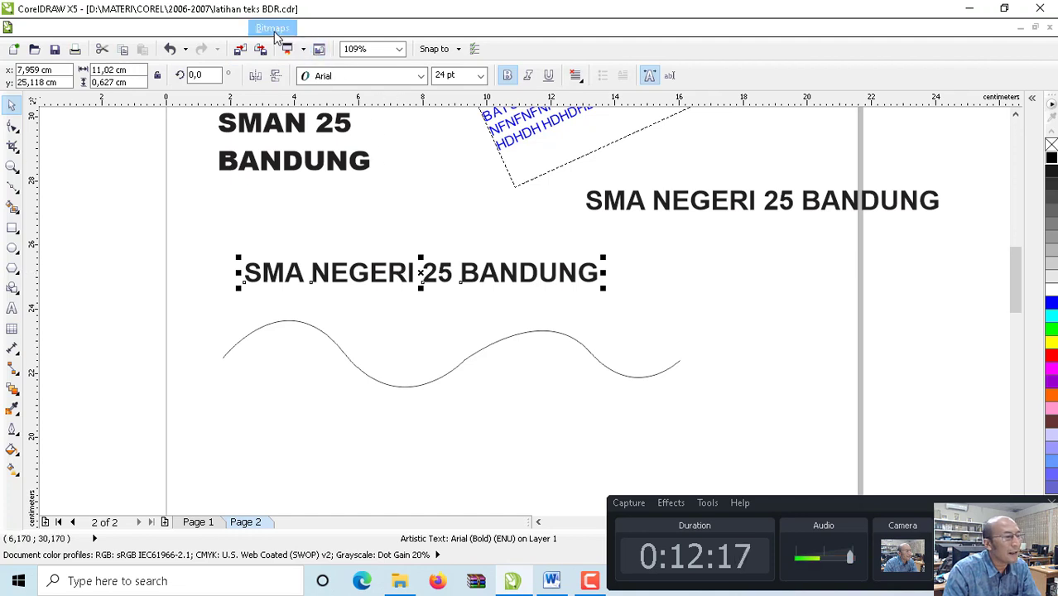
click(313, 30)
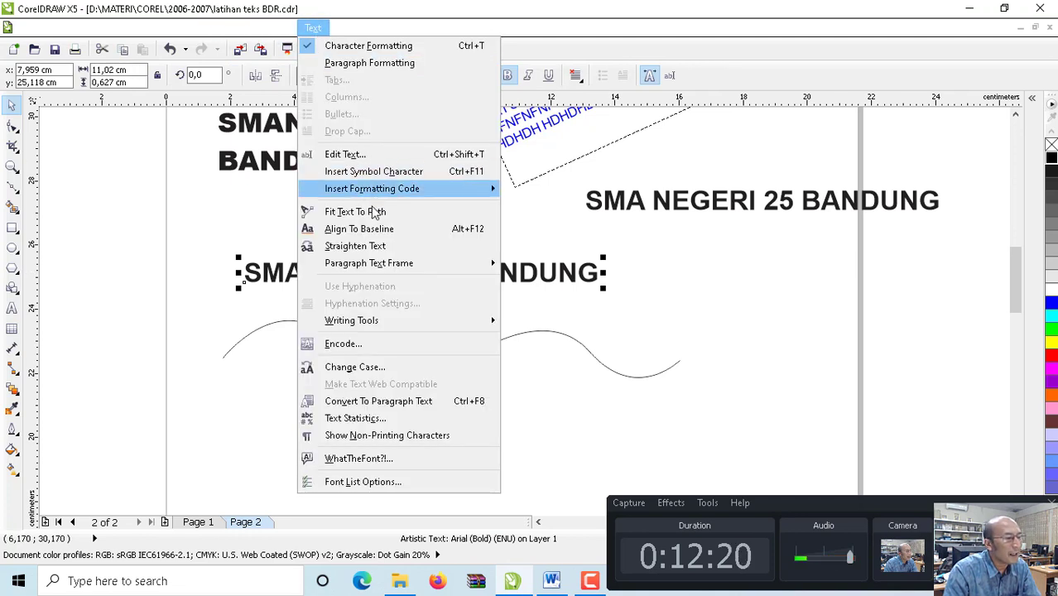
click(372, 212)
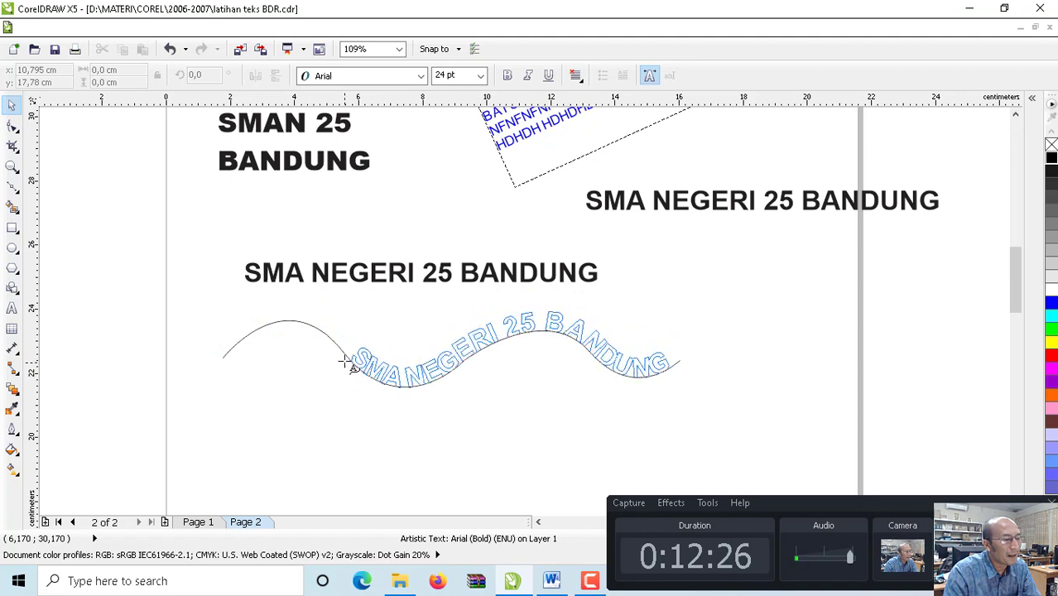
click(274, 328)
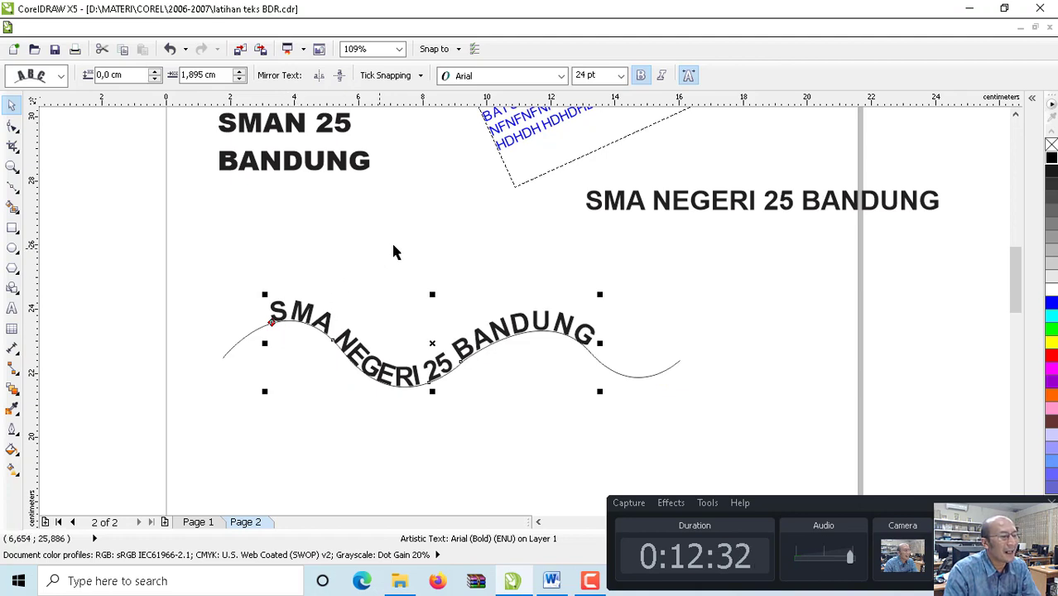
- Move the curve and its text up toward the page's left edge and slide the text to a 2.362 cm offset
click(450, 294)
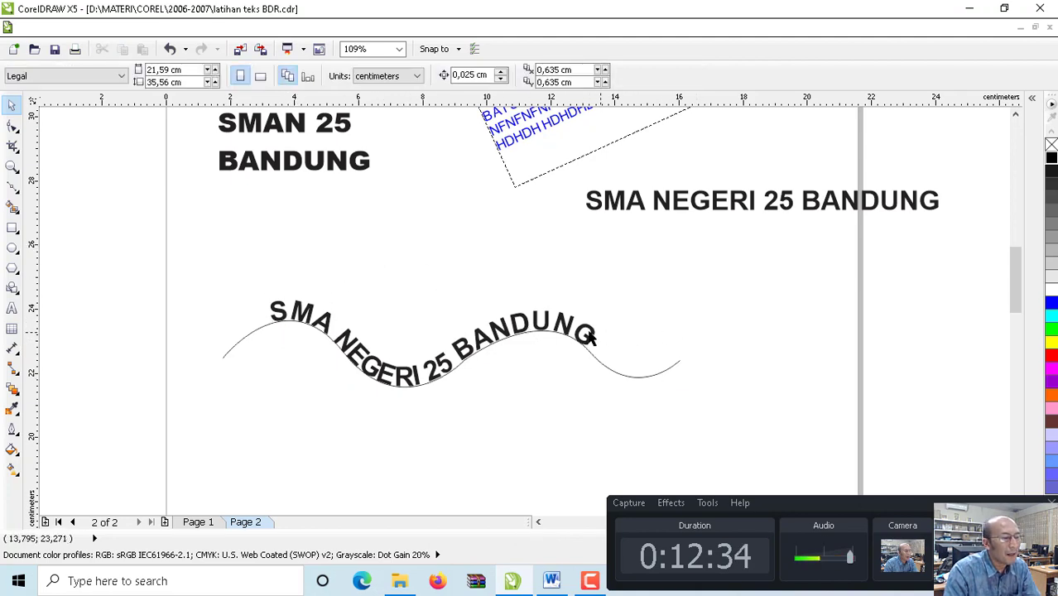
mouse_move(564, 324)
mouse_down()
mouse_move(499, 292)
mouse_move(572, 295)
mouse_move(556, 343)
mouse_up()
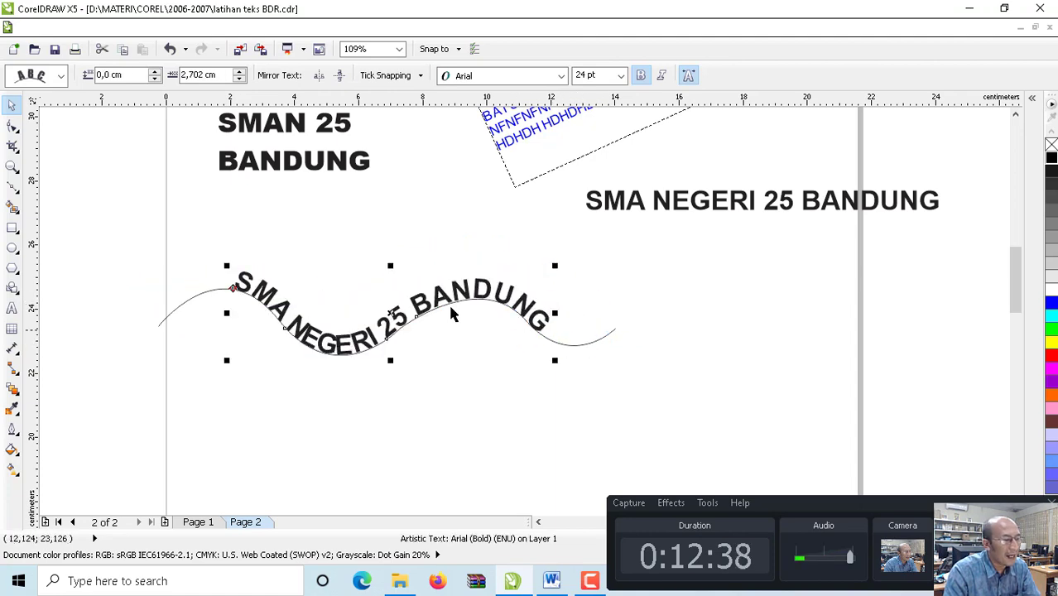
drag(504, 299, 469, 293)
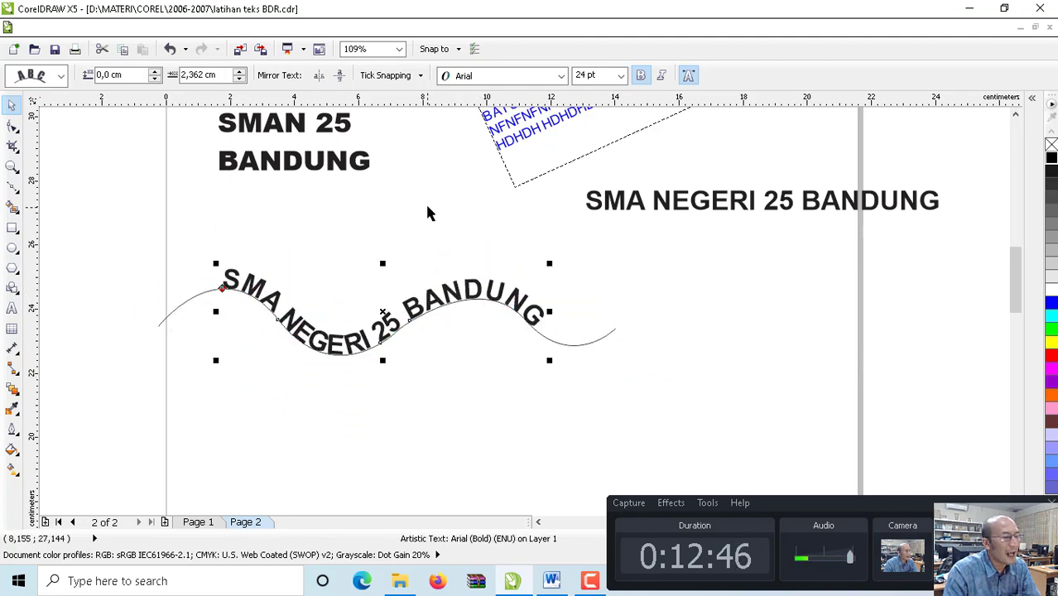
- Delete only the control curve beneath the fitted text and undo the deletion
click(609, 312)
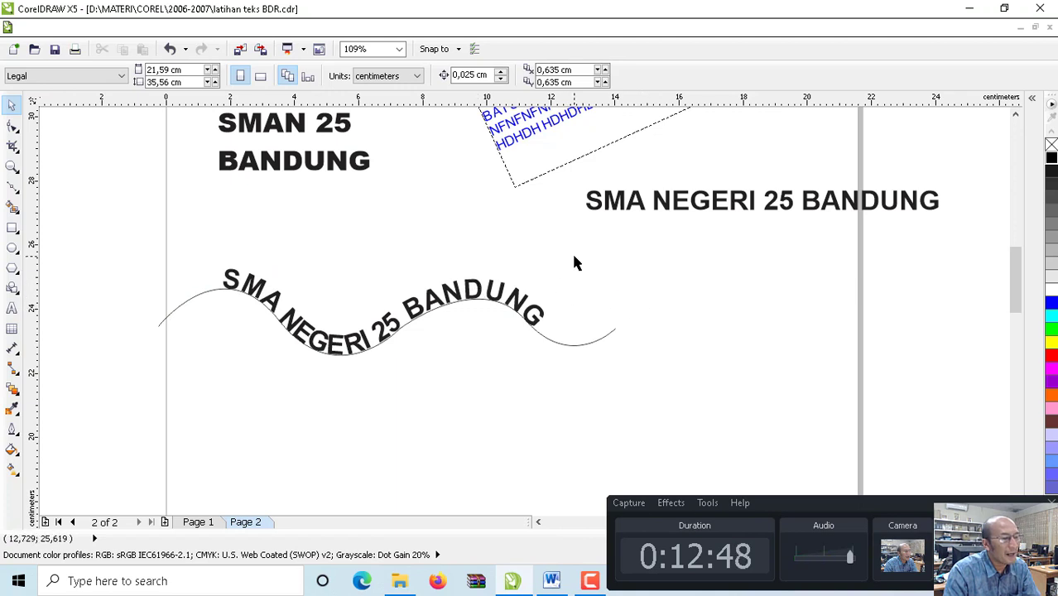
click(606, 339)
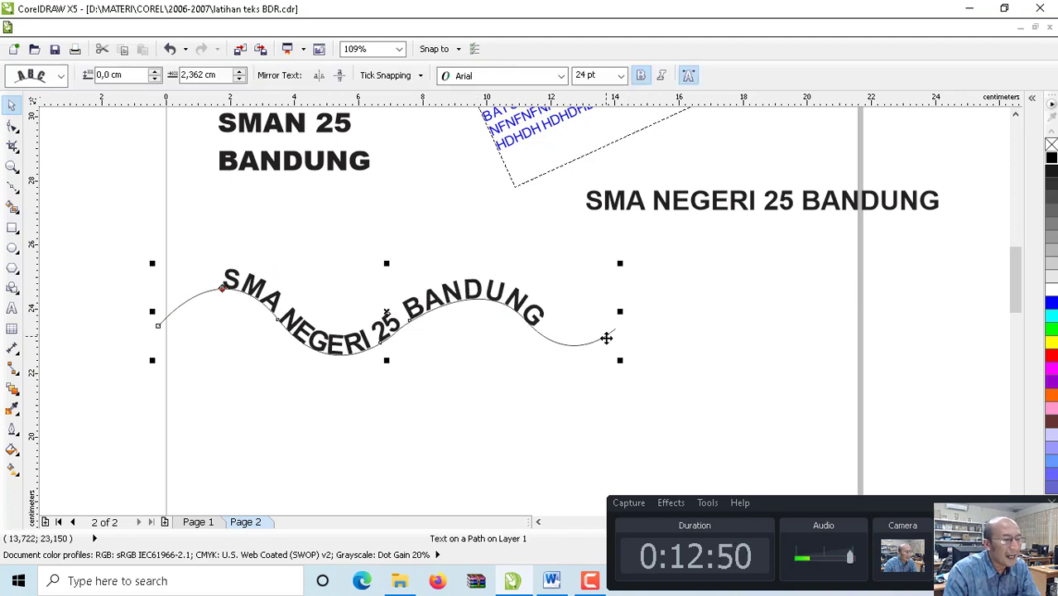
click(607, 338)
click(607, 339)
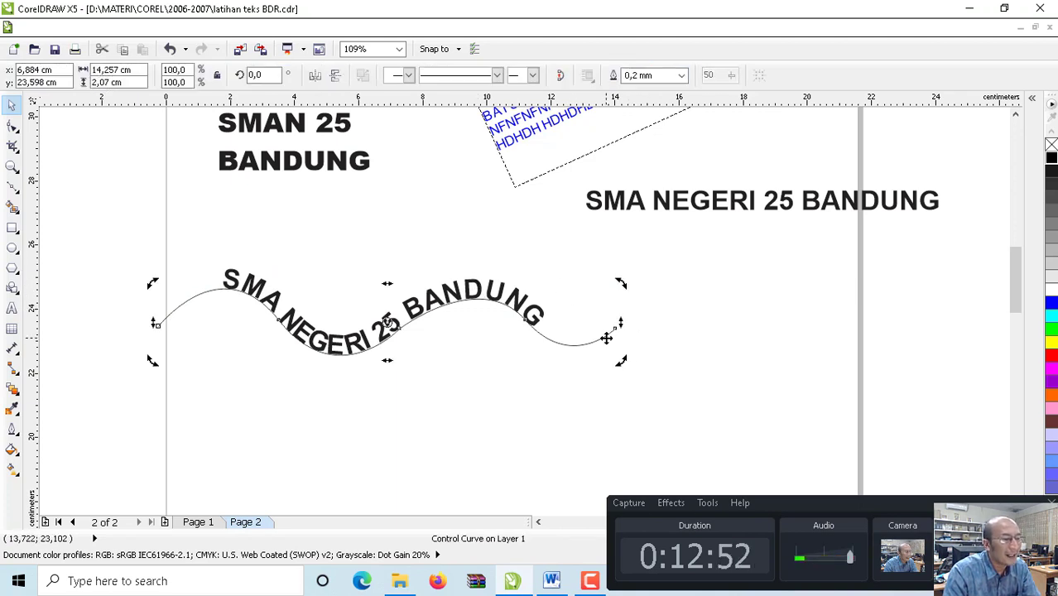
click(762, 327)
click(607, 337)
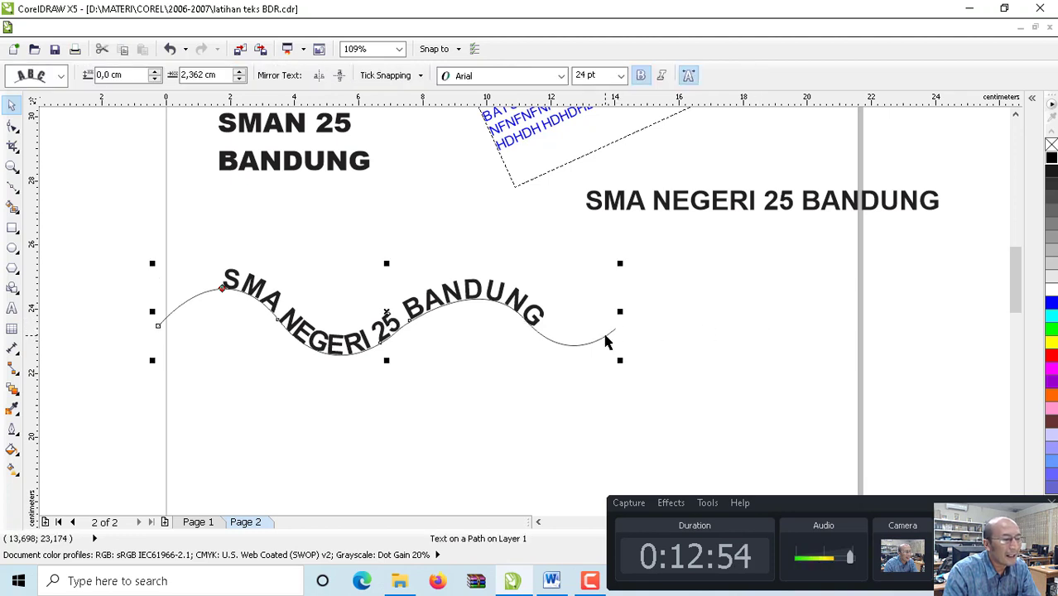
click(607, 336)
key(Delete)
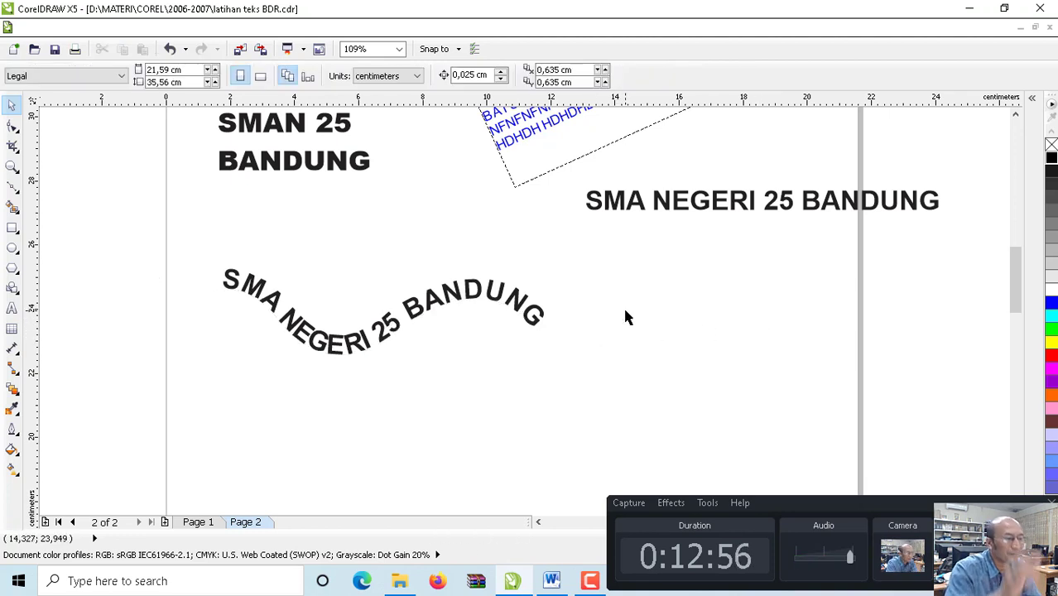
key(ctrl+z)
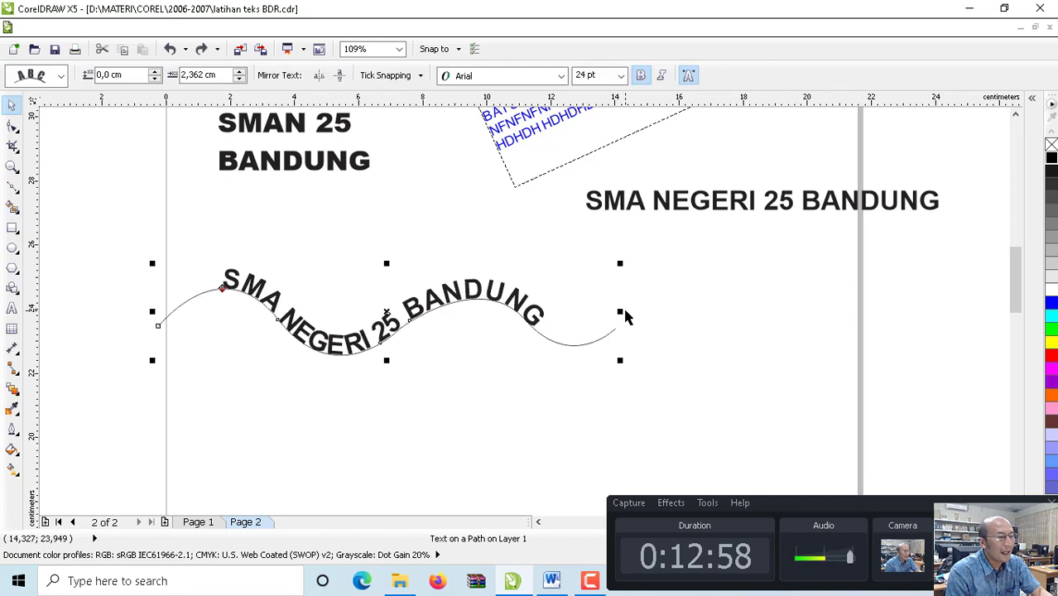
- Undo the text shifts back to a 2.702 cm offset on the curve, also trying and reverting a deletion of the curve
key(ctrl+z)
click(543, 374)
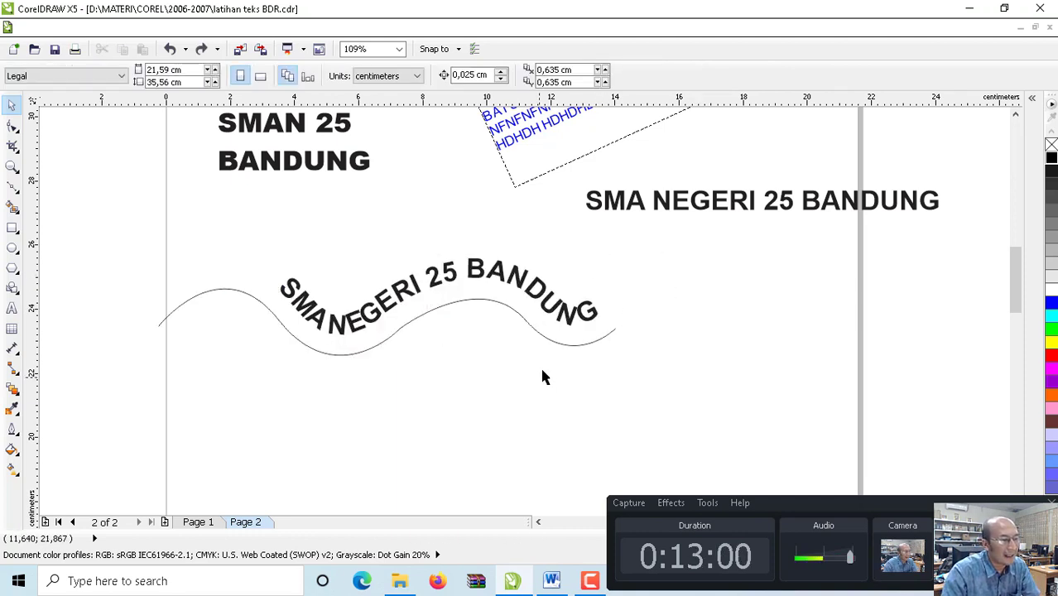
click(560, 343)
key(Delete)
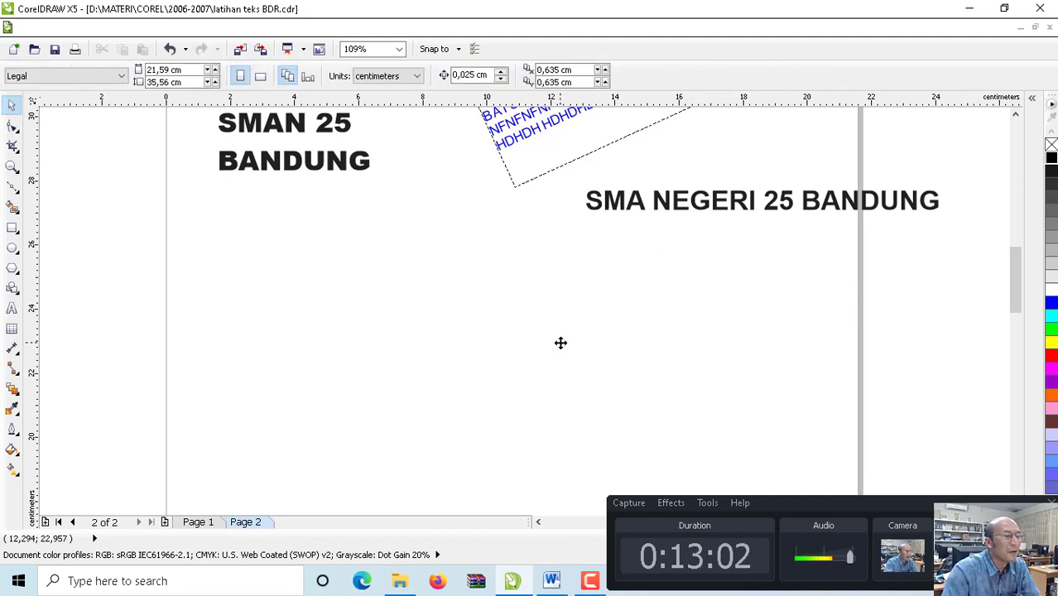
key(ctrl+z)
key(ctrl+z)
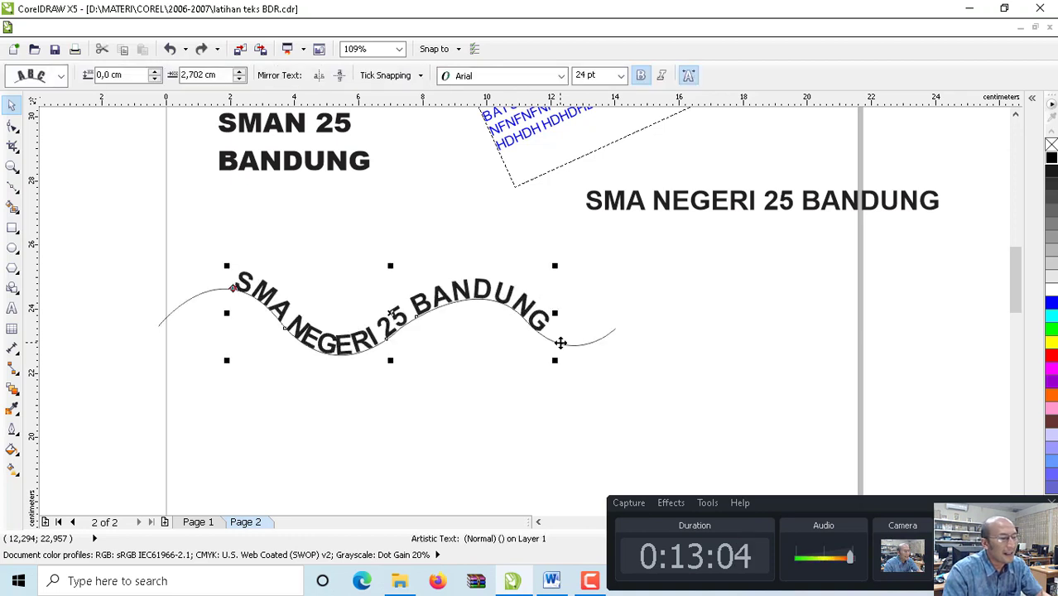
- Select the control curve separately from its text and delete it, keeping the wavy SMA NEGERI 25 BANDUNG text
click(603, 267)
click(579, 347)
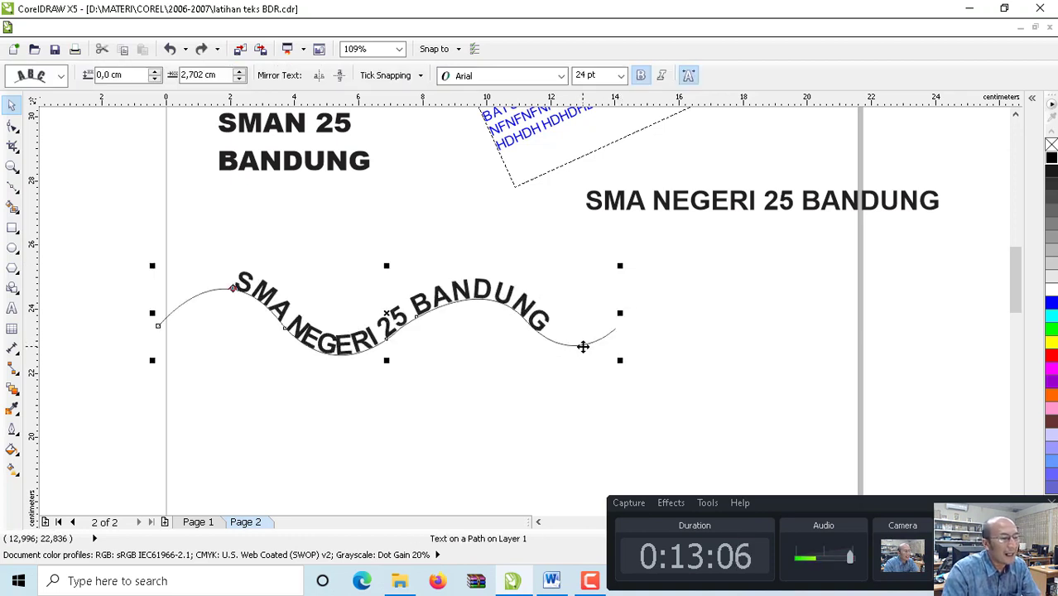
click(582, 346)
key(Delete)
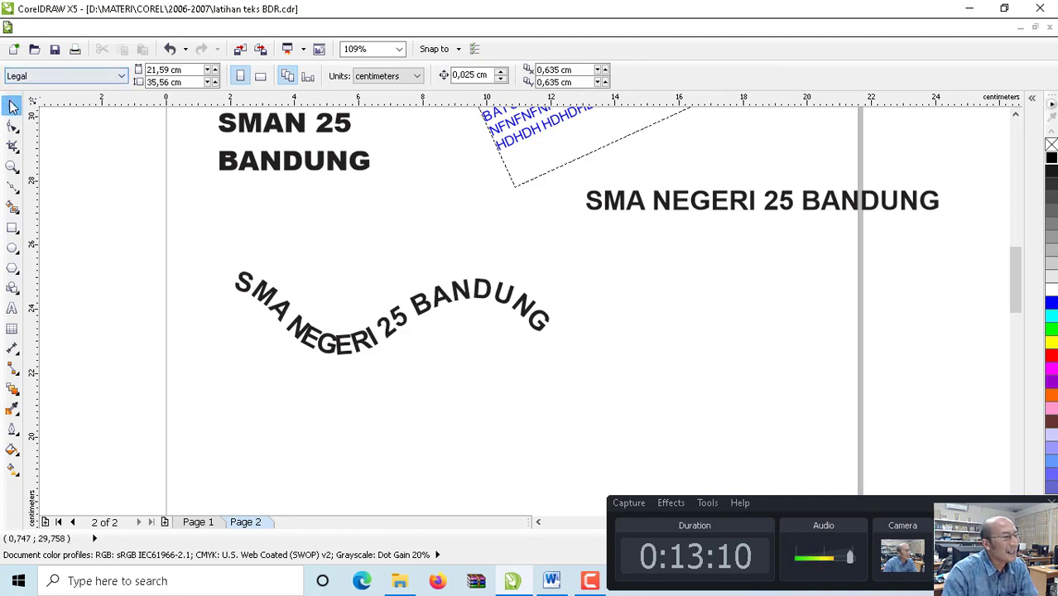
- Move the straight SMA NEGERI 25 BANDUNG text toward the page centre and the wavy text to the page's right edge
drag(704, 208, 597, 206)
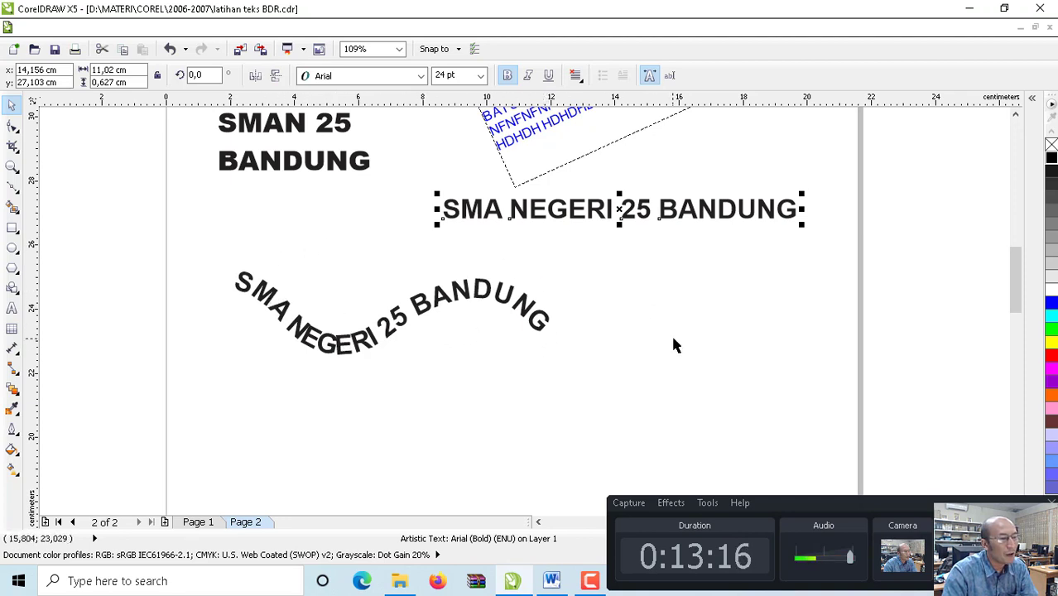
drag(414, 306, 849, 294)
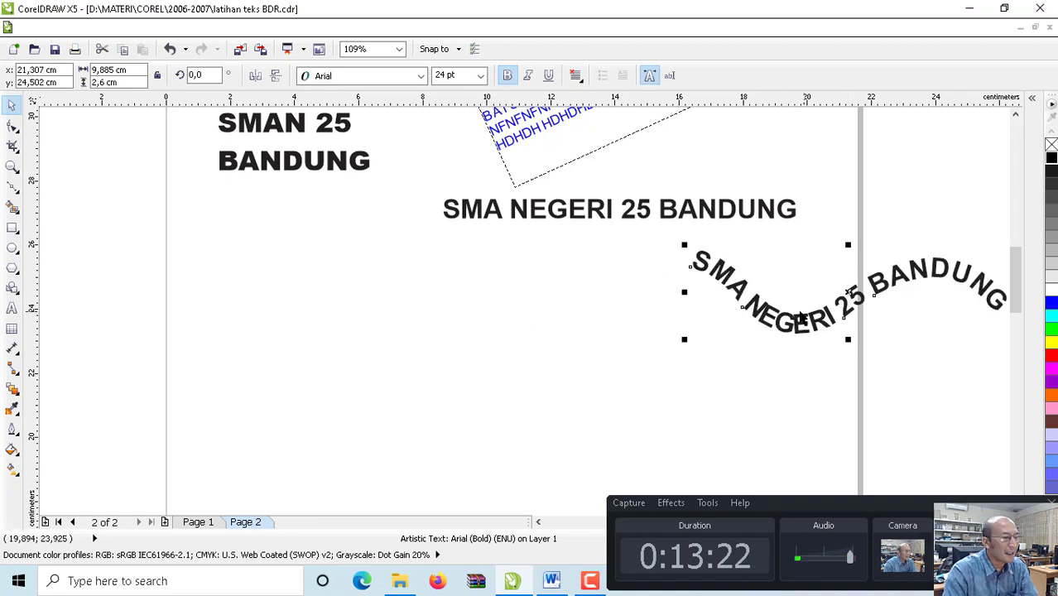
- Draw a circle about 4.96 cm in diameter in the cleared area and place a copy of it lower on the page's right half
click(11, 247)
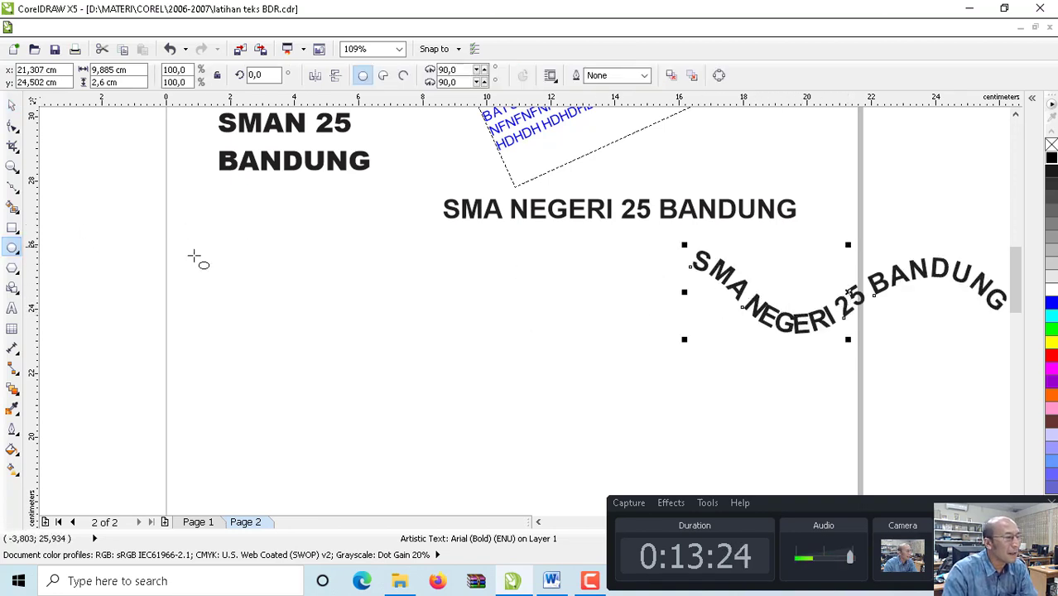
drag(239, 270, 396, 411)
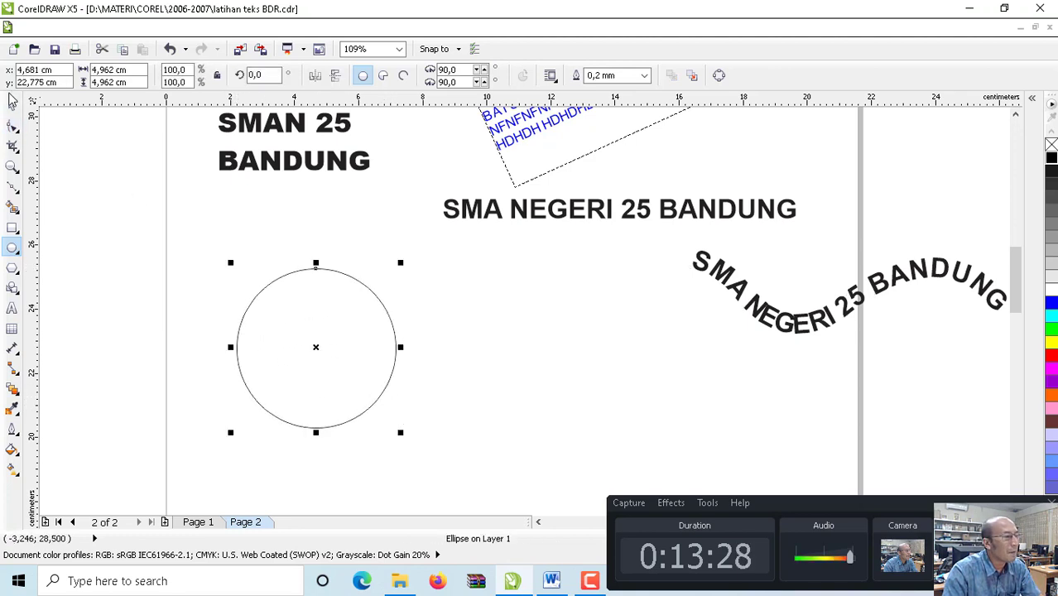
click(11, 104)
drag(678, 391, 679, 390)
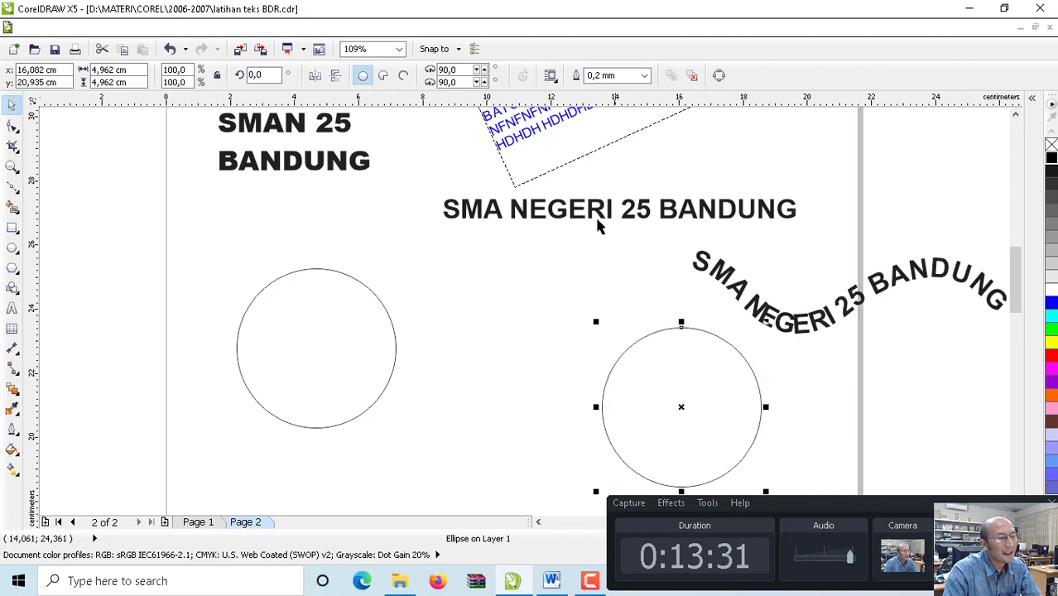
click(470, 249)
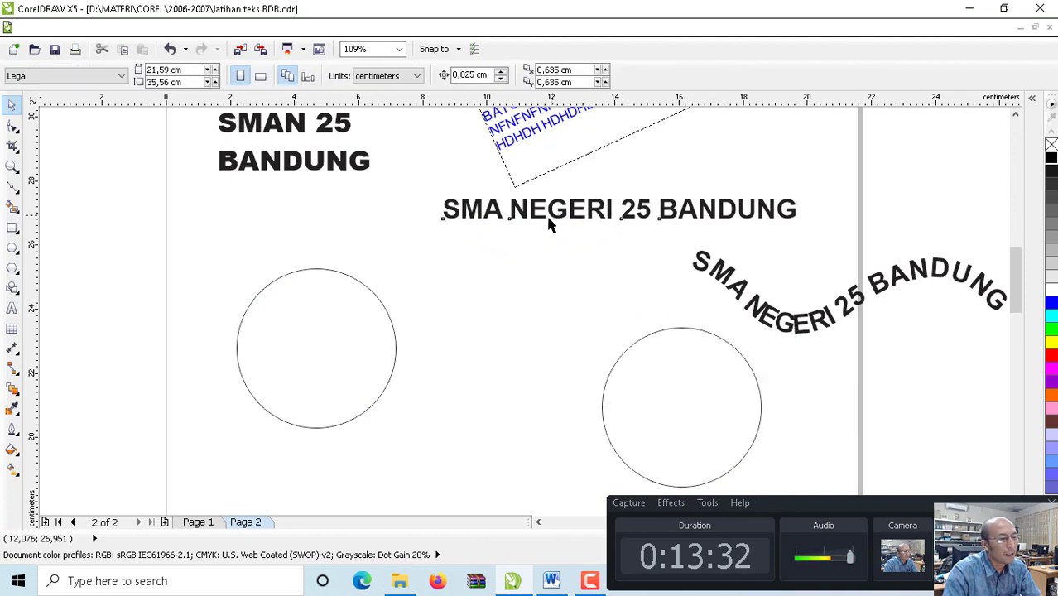
- Copy the straight SMA NEGERI 25 BANDUNG text above the first circle and shift that circle beneath the copied text
drag(548, 225, 222, 235)
drag(290, 231, 286, 251)
drag(347, 332, 307, 341)
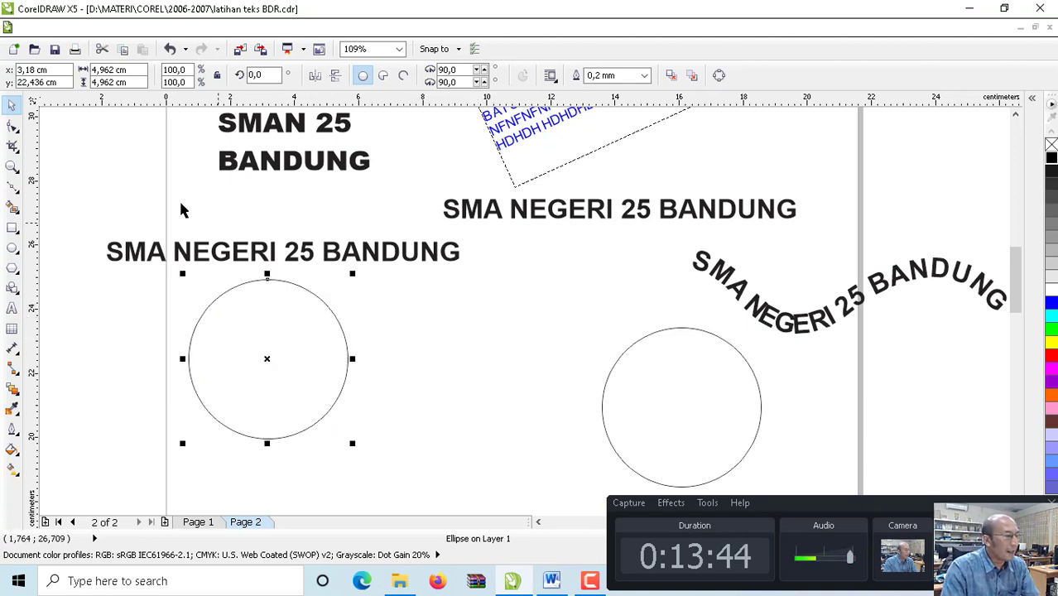
- Fit the copied SMA NEGERI 25 BANDUNG text to the outside of the first circle, centred over its top
click(110, 209)
click(229, 258)
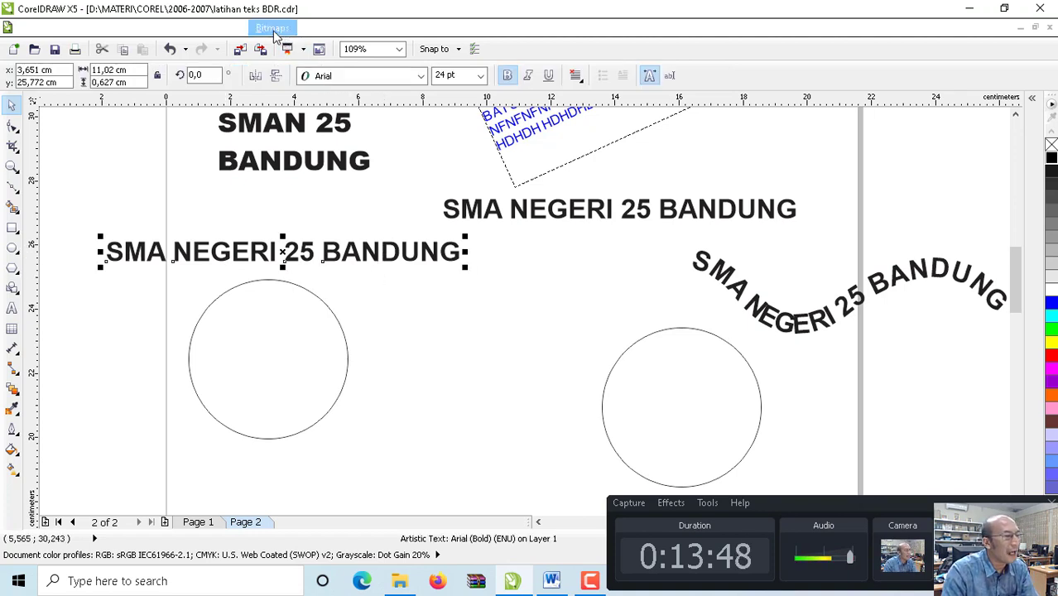
click(312, 29)
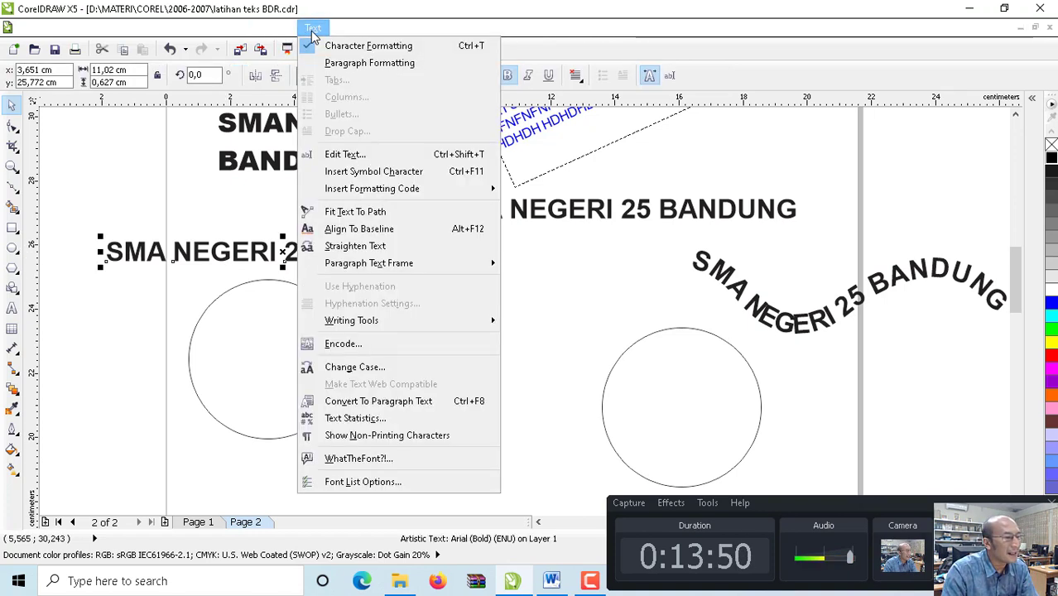
click(368, 215)
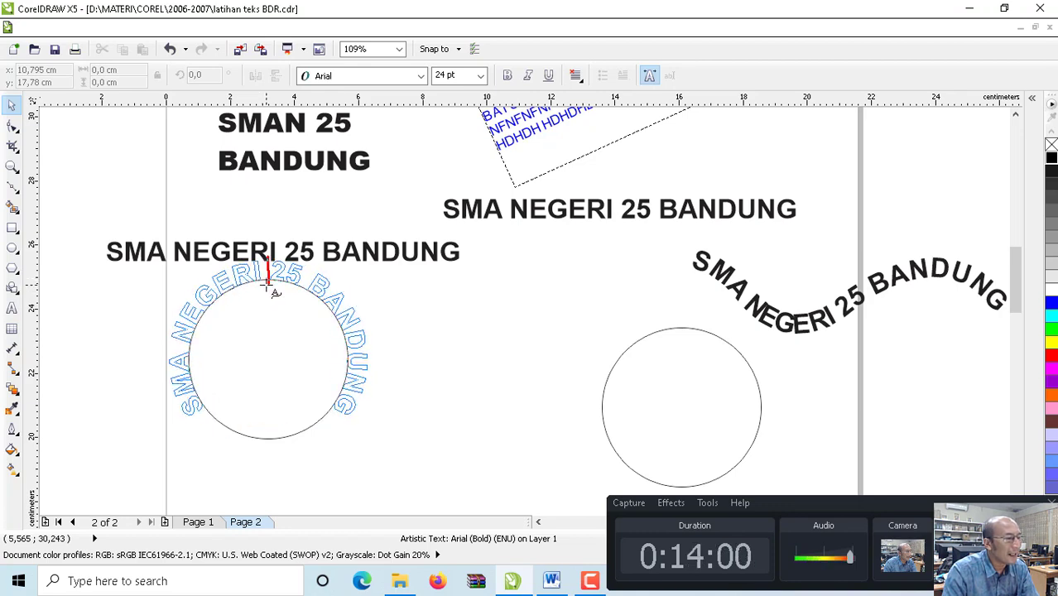
click(268, 285)
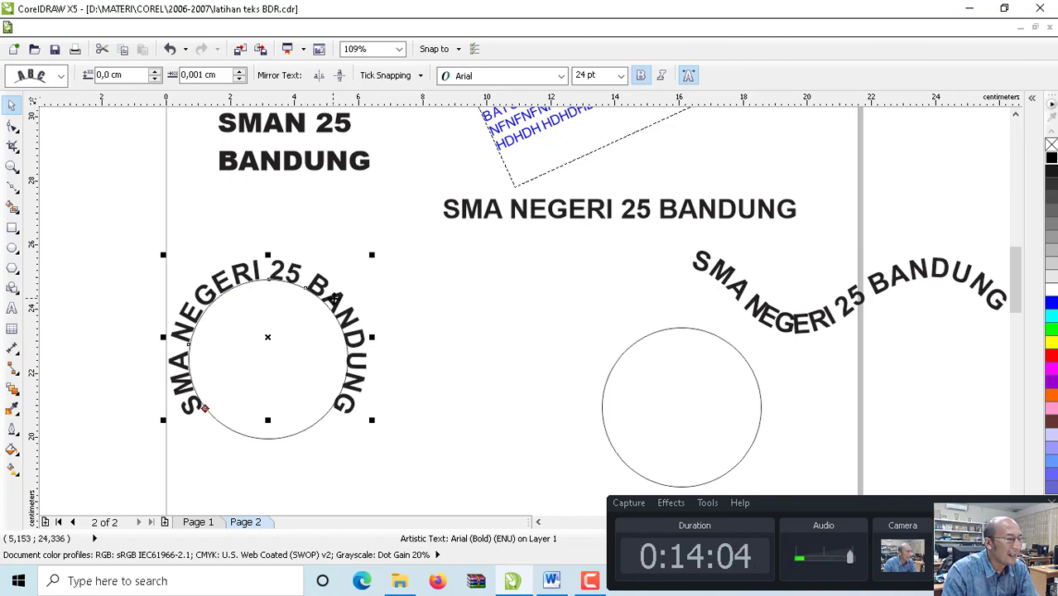
- Adjust the fitted text to a distance of 0.318 cm from the circle and an offset of 0.284 cm
mouse_move(347, 327)
mouse_down()
mouse_move(271, 262)
mouse_move(283, 273)
mouse_move(193, 286)
mouse_move(158, 344)
mouse_move(189, 399)
mouse_move(162, 348)
mouse_move(186, 311)
mouse_move(265, 264)
mouse_move(341, 287)
mouse_move(346, 309)
mouse_up()
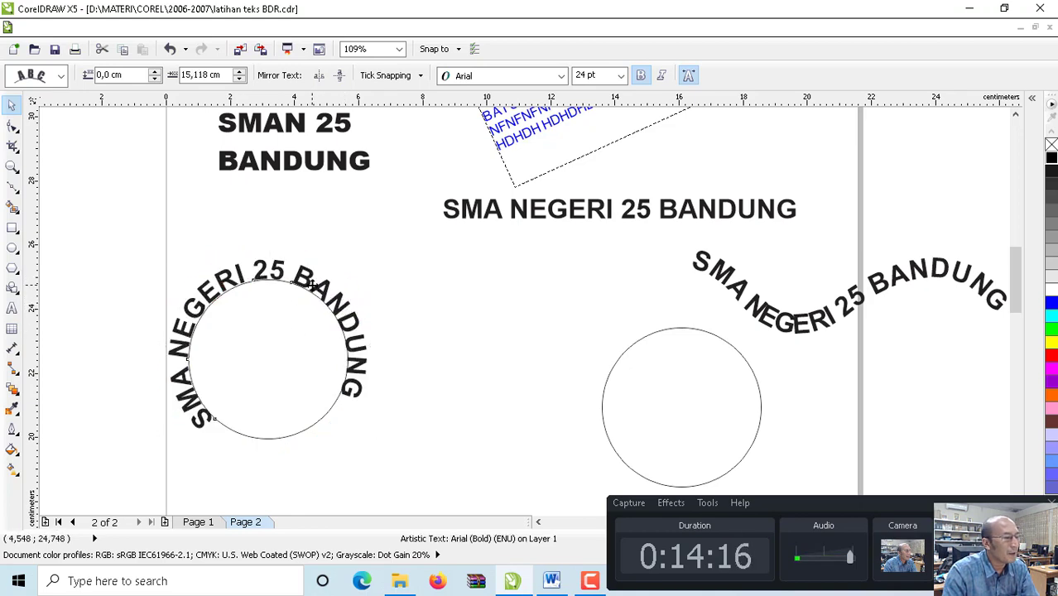
mouse_move(322, 287)
mouse_down()
mouse_move(328, 305)
mouse_move(335, 286)
mouse_up()
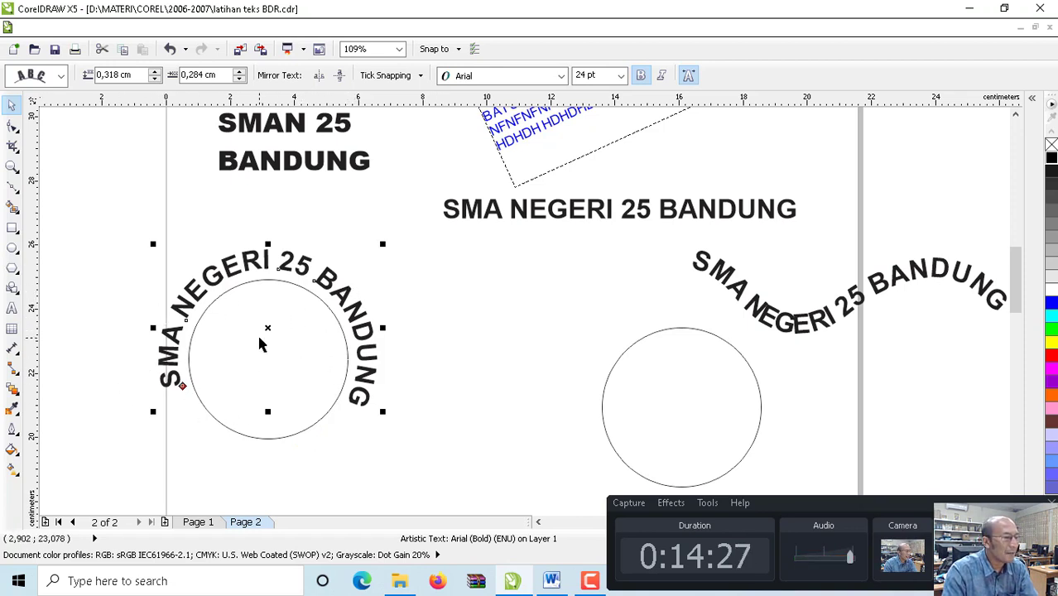
click(495, 299)
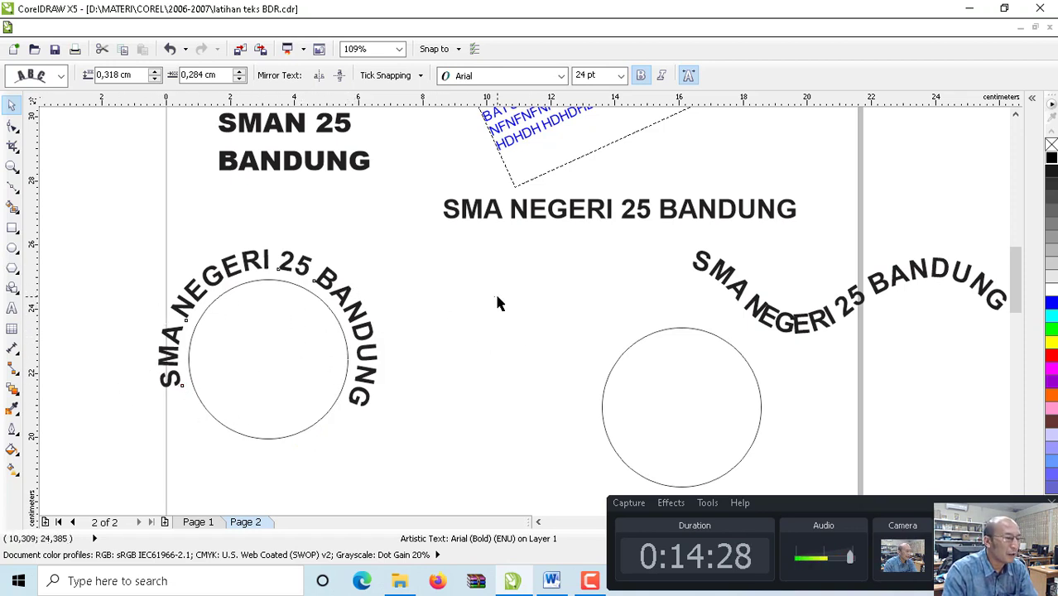
- Select the circle separately from its fitted text and delete it, keeping the arched text
click(304, 320)
click(402, 318)
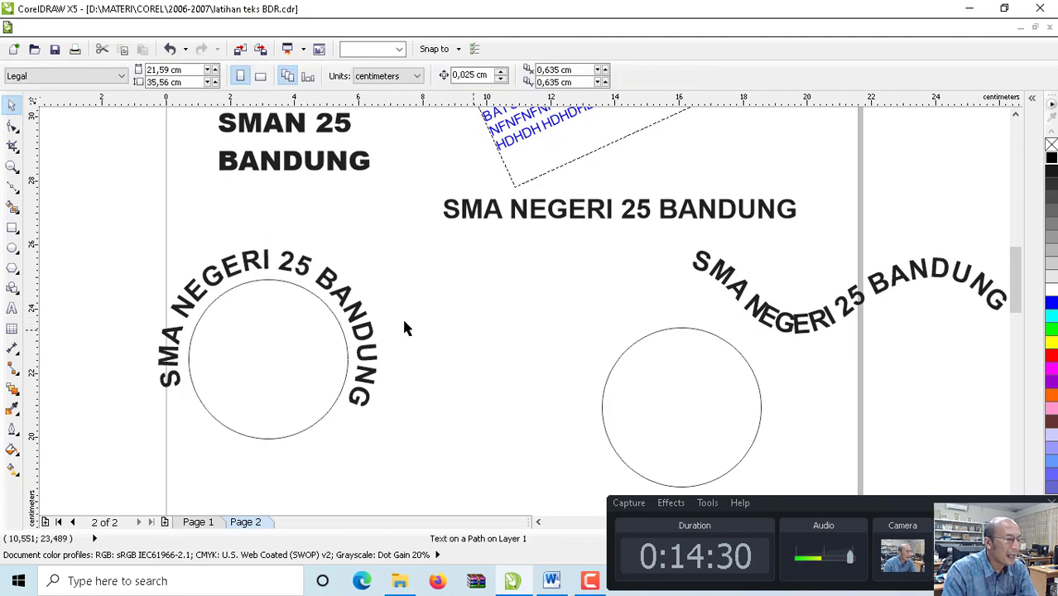
click(325, 308)
click(336, 310)
key(Delete)
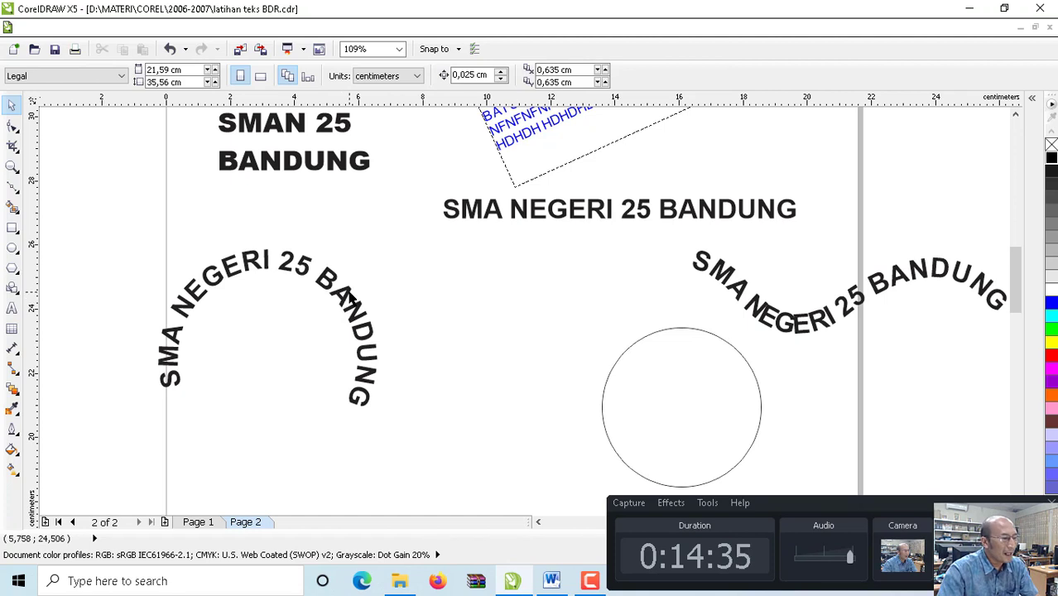
- Move the arched text up beneath SMAN 25 BANDUNG and place the remaining circle under the straight text
drag(286, 273, 319, 261)
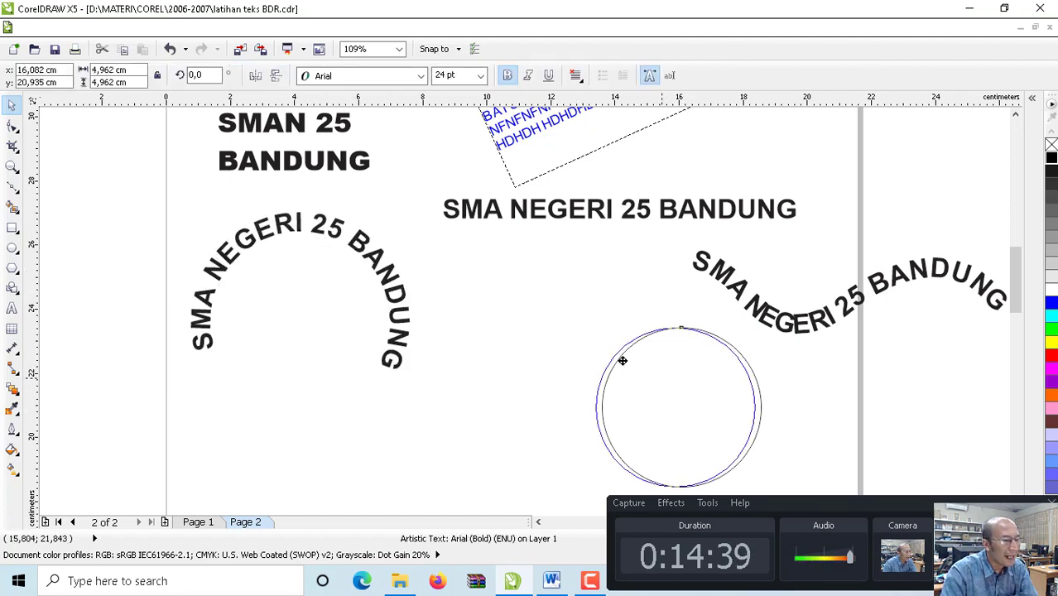
drag(621, 359, 511, 279)
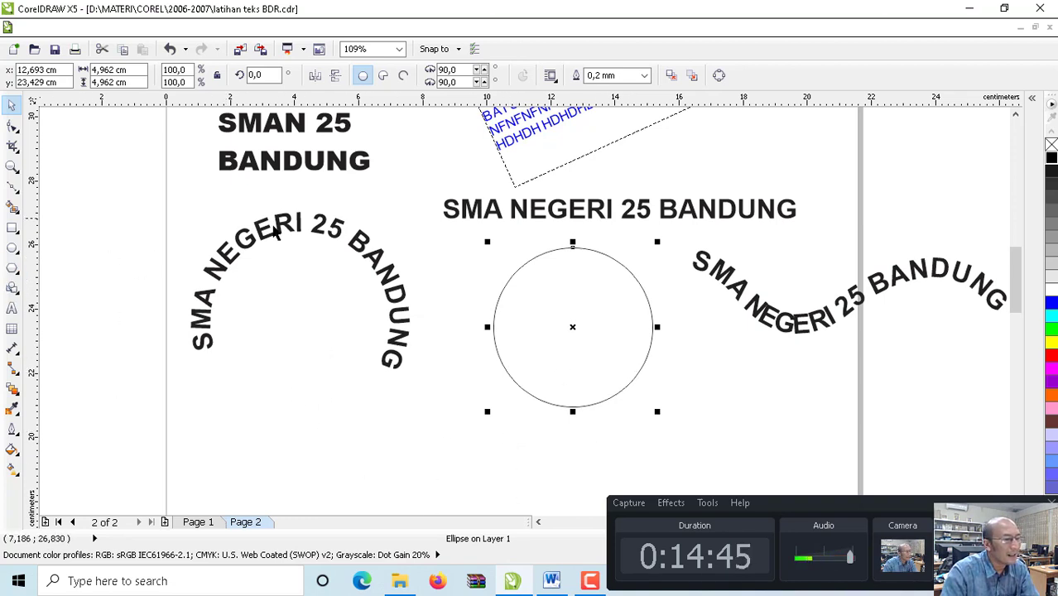
click(525, 213)
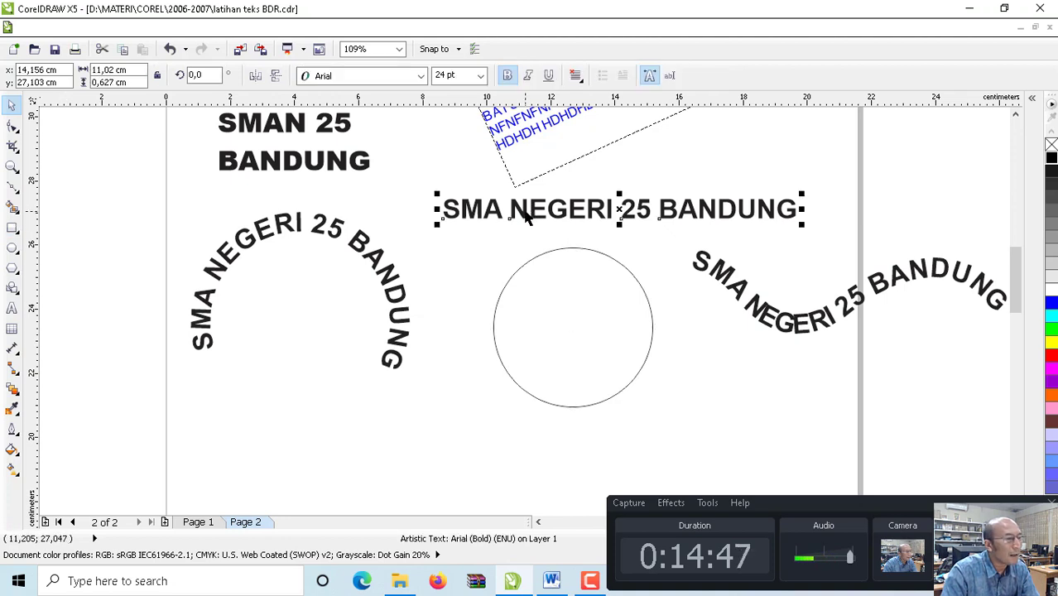
- Add the artistic text JAWA BARAT below the arched text in Arial 24 pt and make it bold
click(11, 308)
click(330, 455)
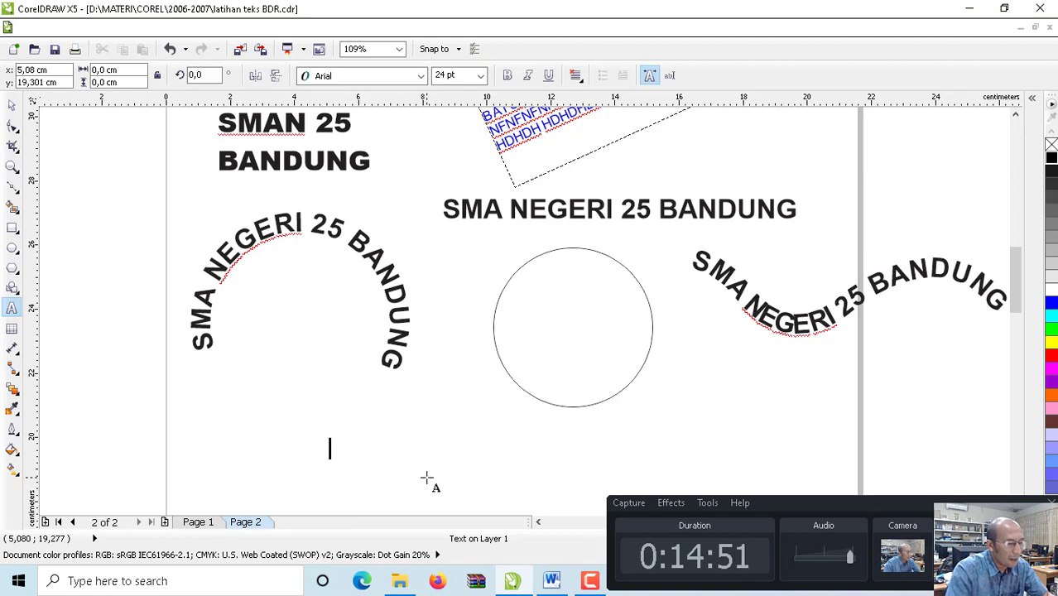
text(JAWA)
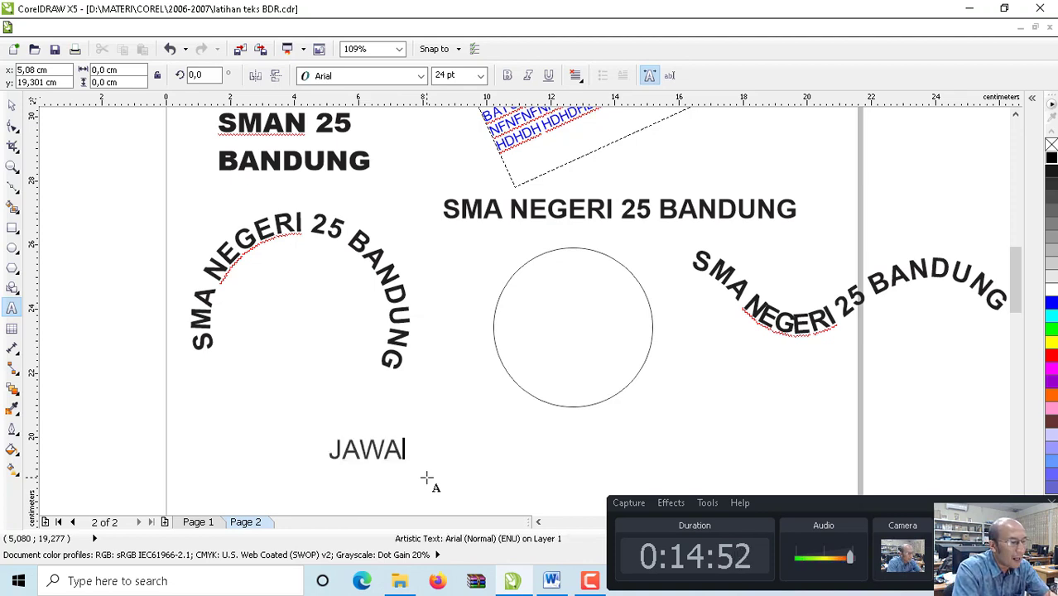
text( BARA)
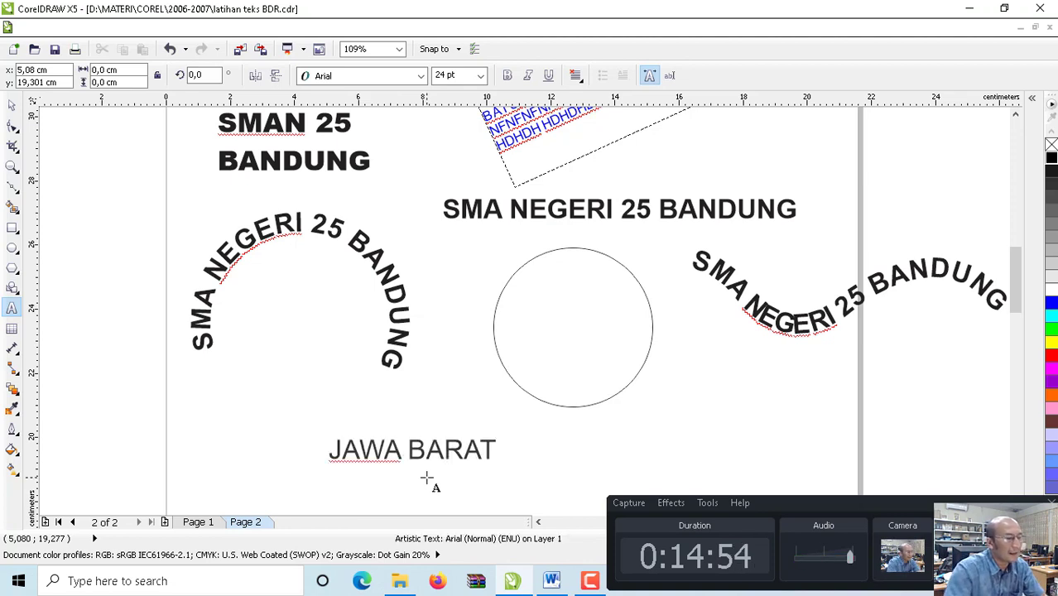
text(T)
key(ctrl+space)
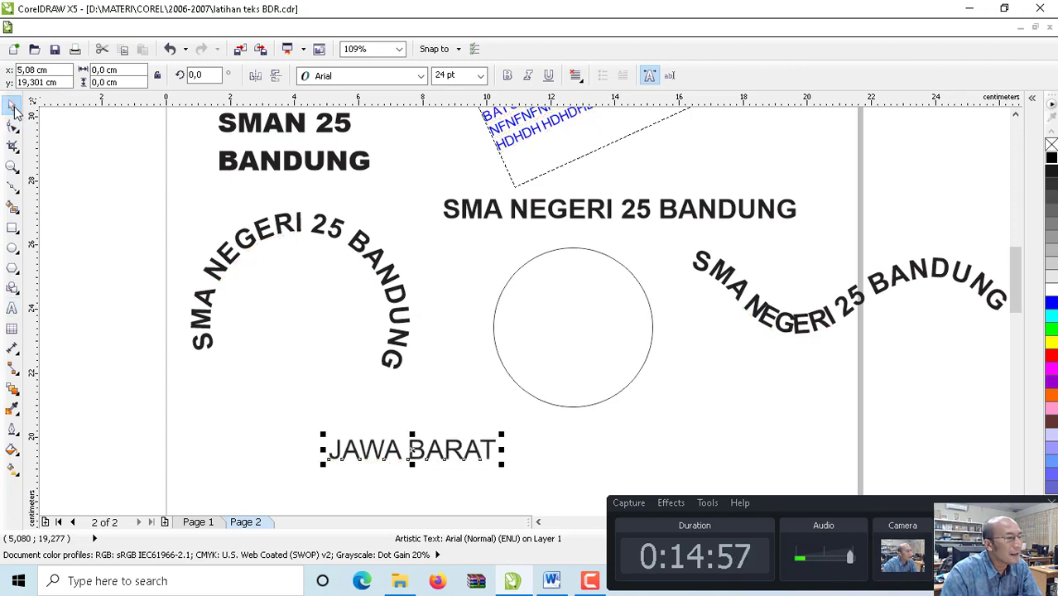
click(507, 75)
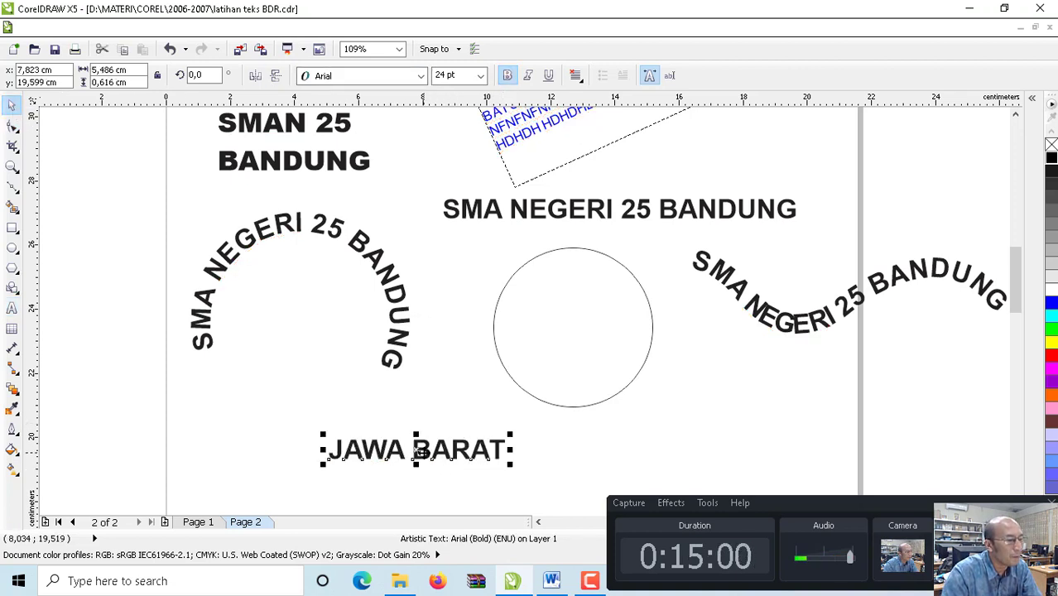
- Fill the arched SMA NEGERI 25 BANDUNG text with red
click(381, 260)
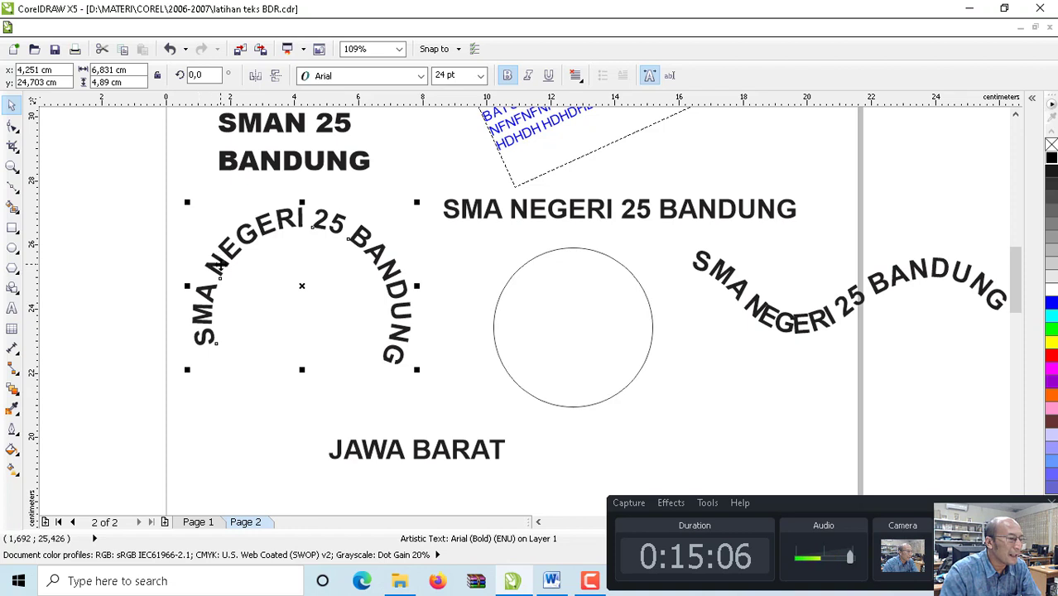
click(220, 264)
click(1050, 358)
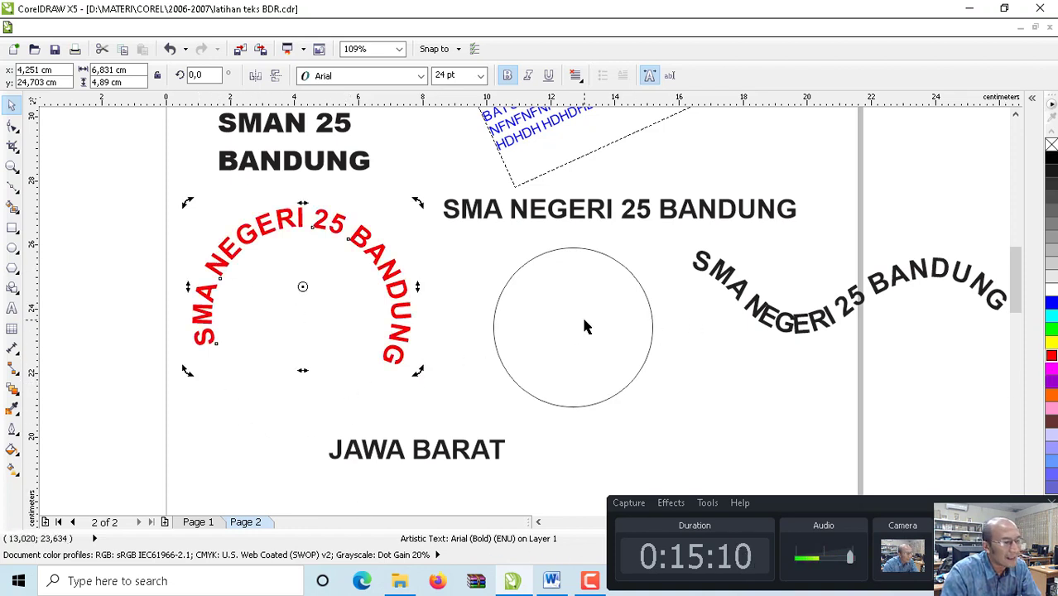
- Reposition the JAWA BARAT text and the empty circle so that the text sits just below the circle
drag(584, 327, 584, 337)
drag(465, 443, 527, 449)
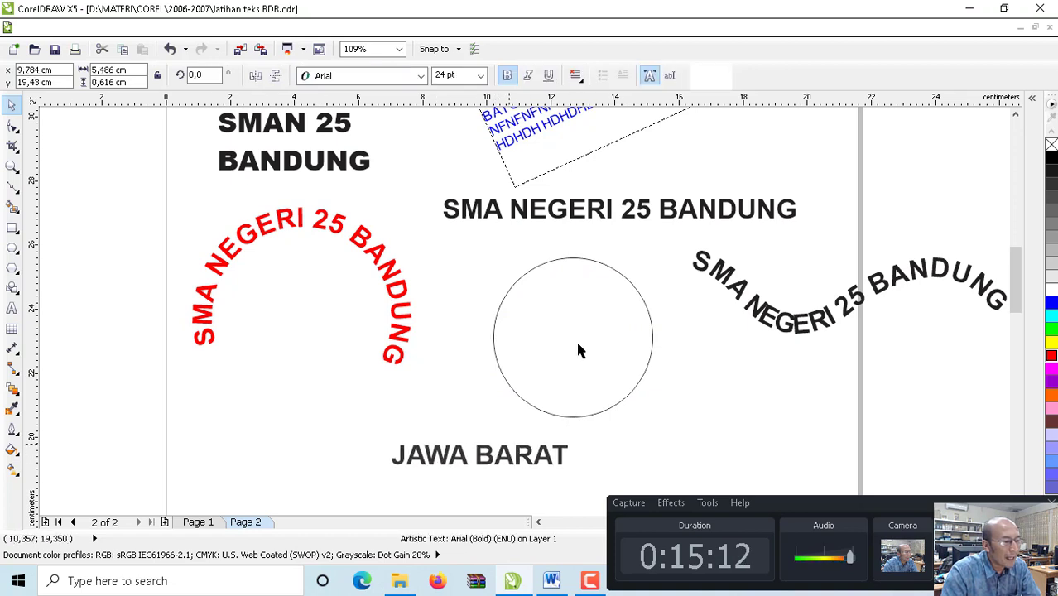
drag(577, 321, 582, 318)
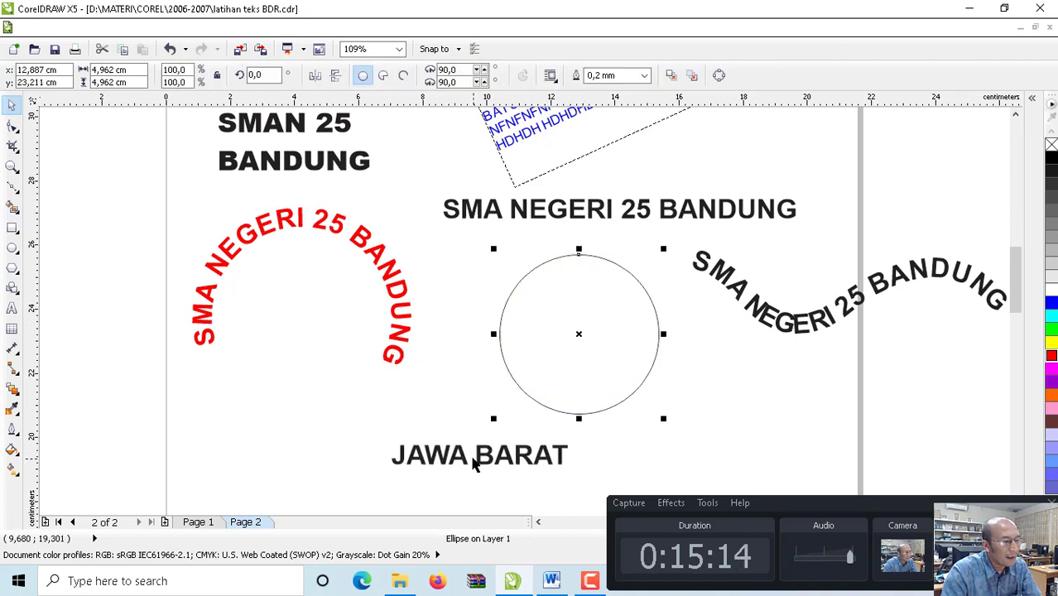
- Fit the JAWA BARAT text around the outside of the circle's bottom at a distance of 0.318 cm
click(475, 465)
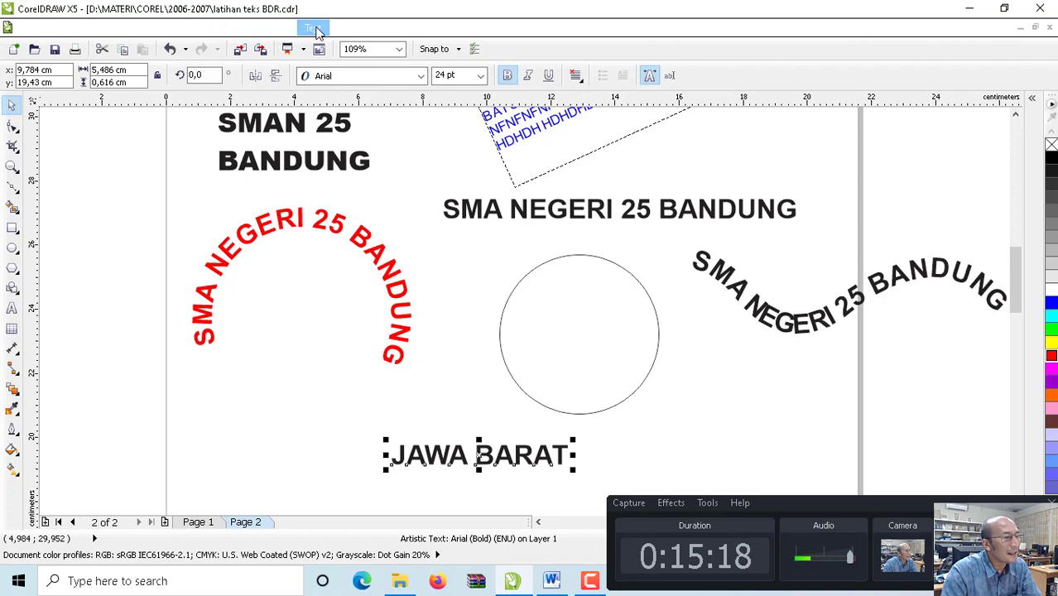
click(314, 28)
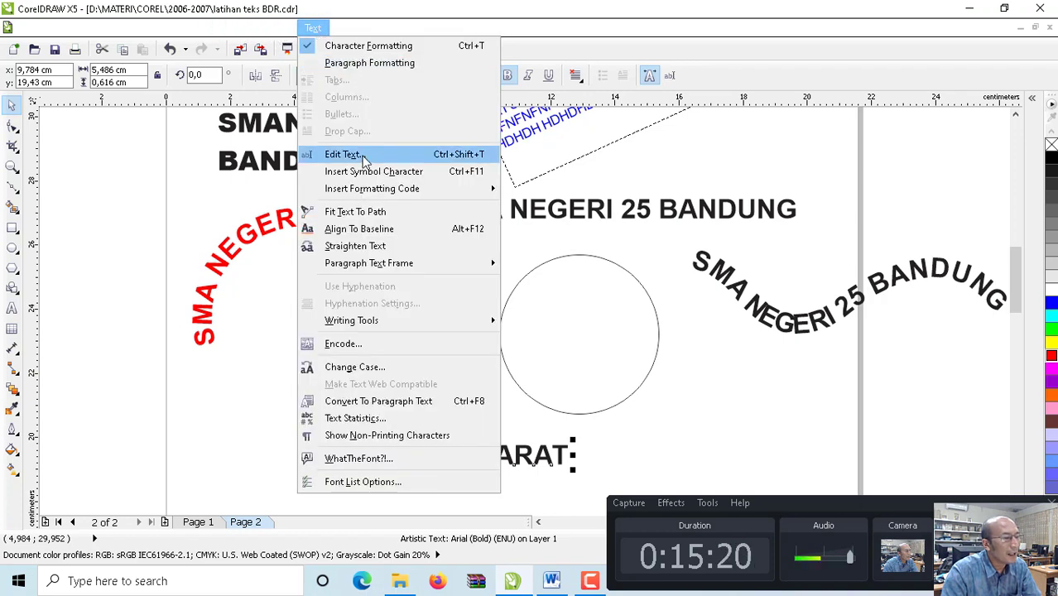
click(374, 213)
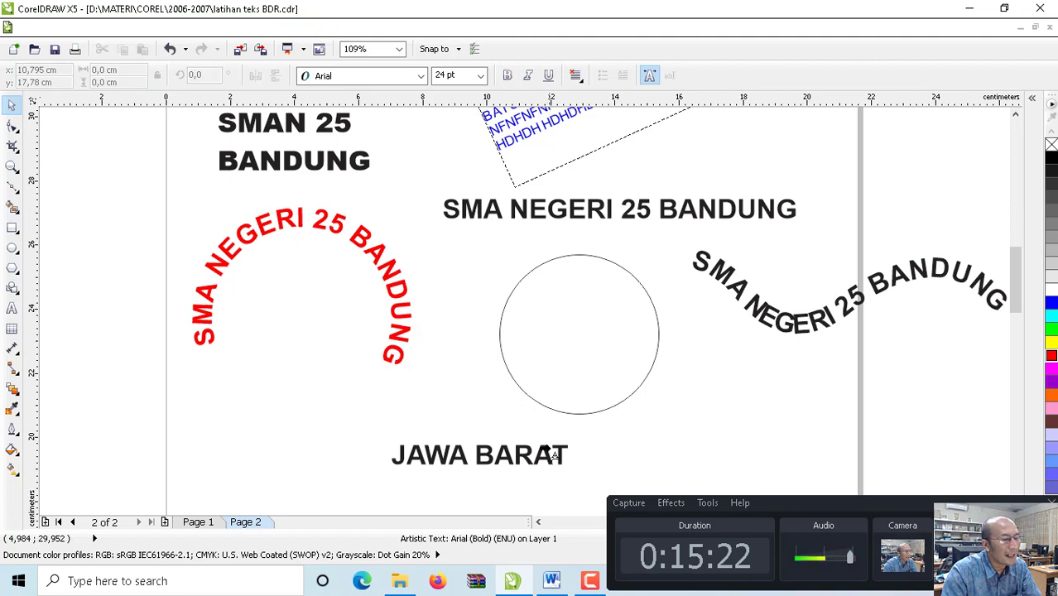
click(578, 418)
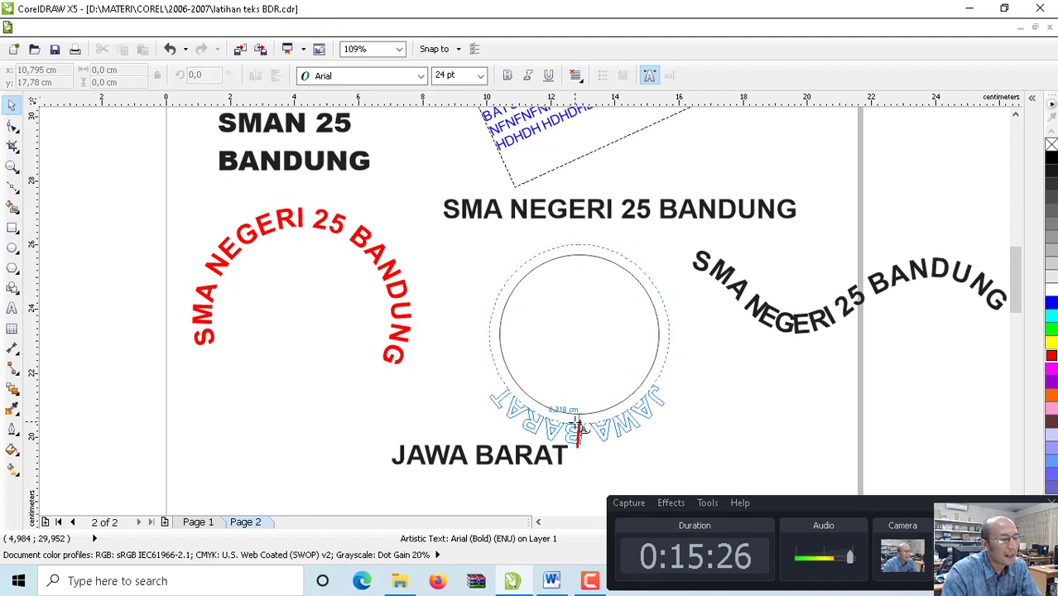
click(579, 426)
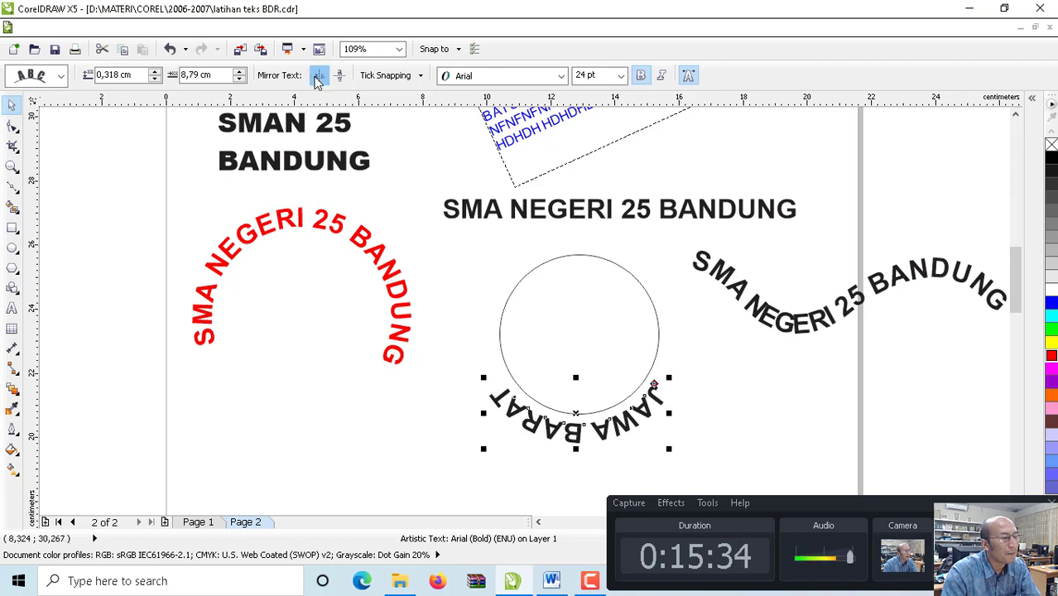
- Mirror the fitted JAWA BARAT text horizontally and vertically so it reads upright along the circle's bottom
click(317, 75)
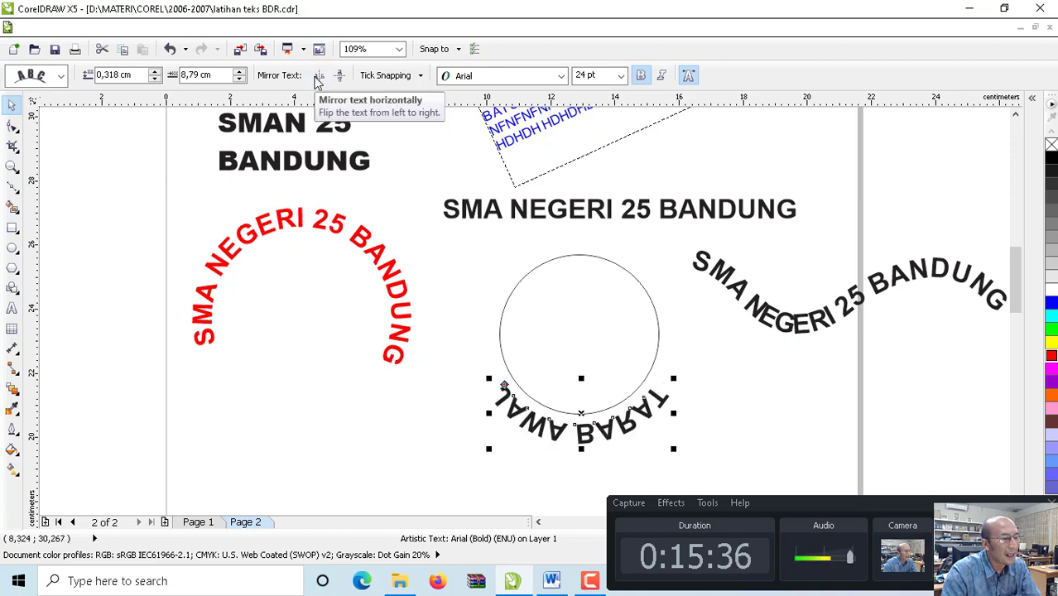
click(338, 77)
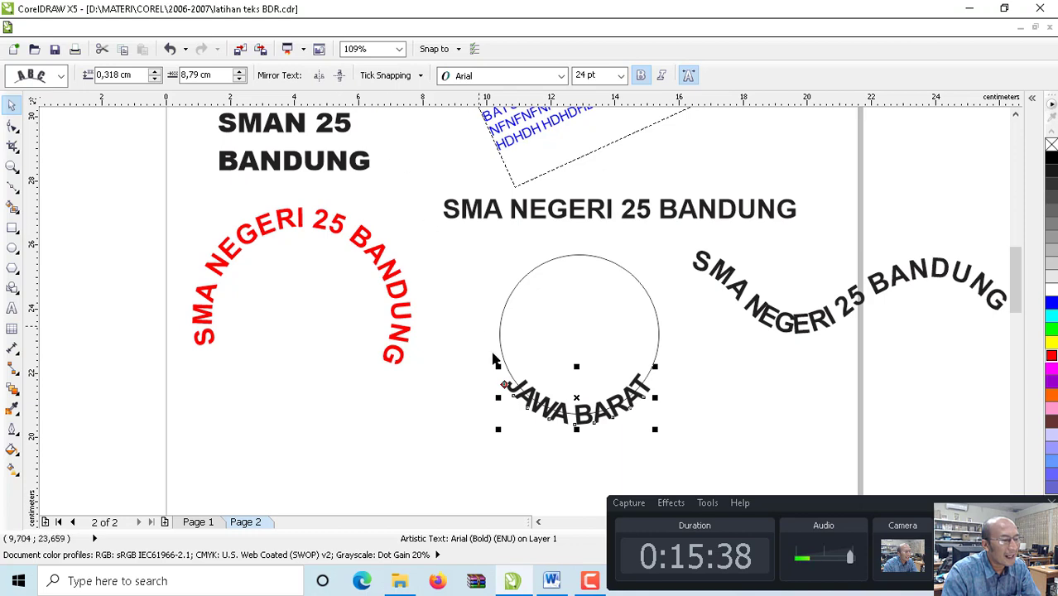
- Reposition the circle with its JAWA BARAT text and offset the text 0.953 cm from the circle, shifted to 10.791 cm along the path
drag(574, 290, 545, 285)
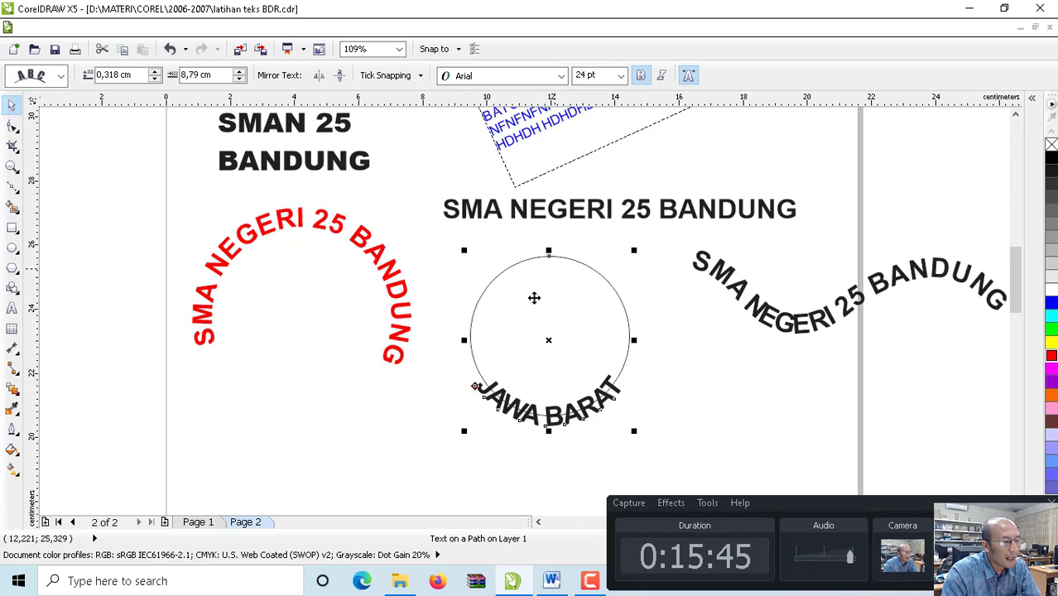
drag(474, 386, 460, 401)
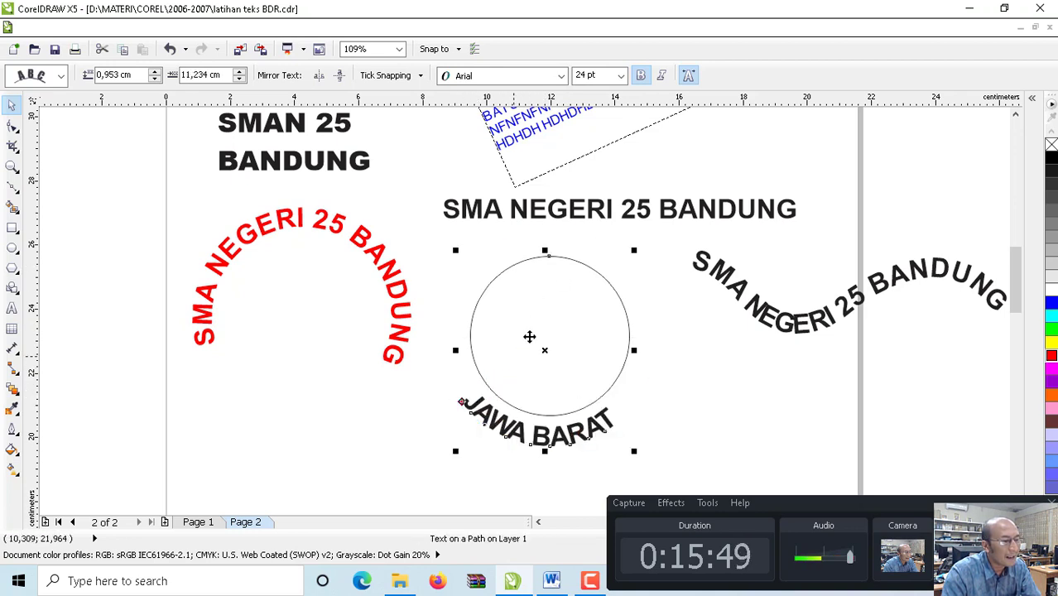
mouse_move(549, 354)
mouse_down()
mouse_move(300, 323)
mouse_move(585, 329)
mouse_move(560, 341)
mouse_up()
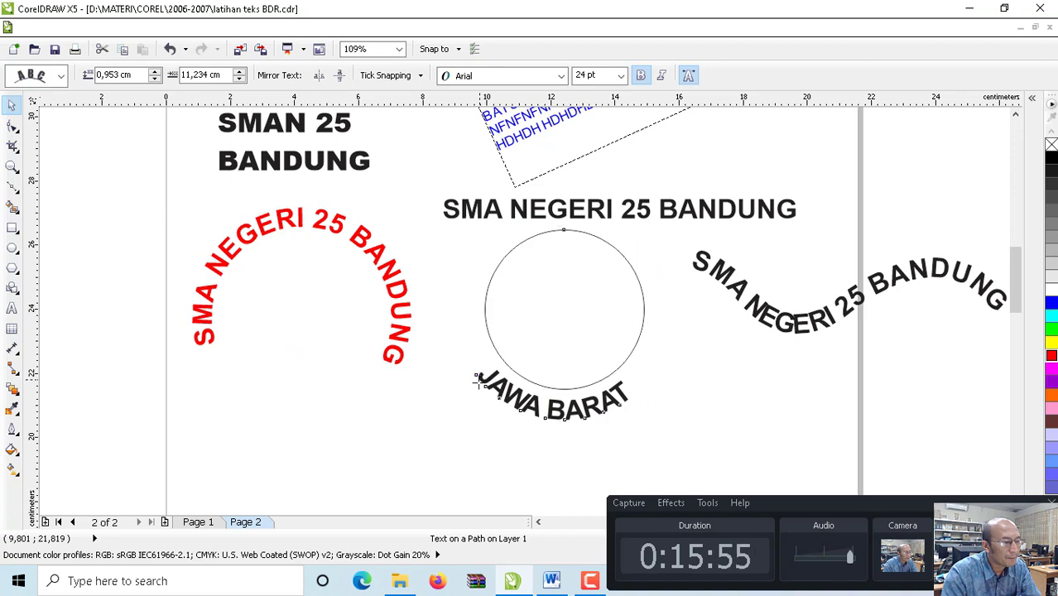
drag(477, 377, 482, 388)
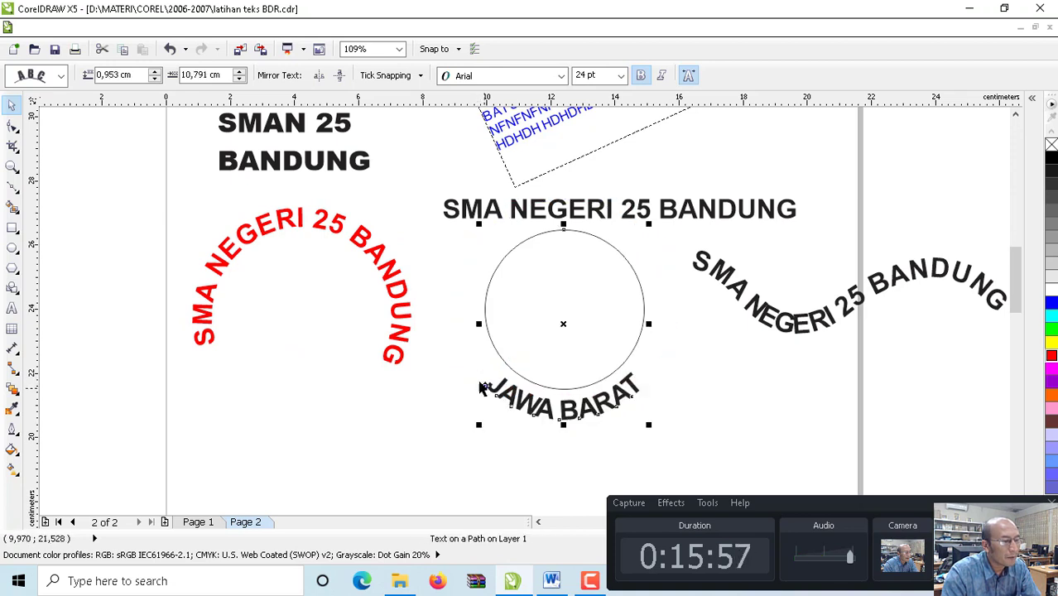
- Widen the letter spacing of the curved JAWA BARAT text slightly with the Shape tool
click(12, 125)
click(604, 412)
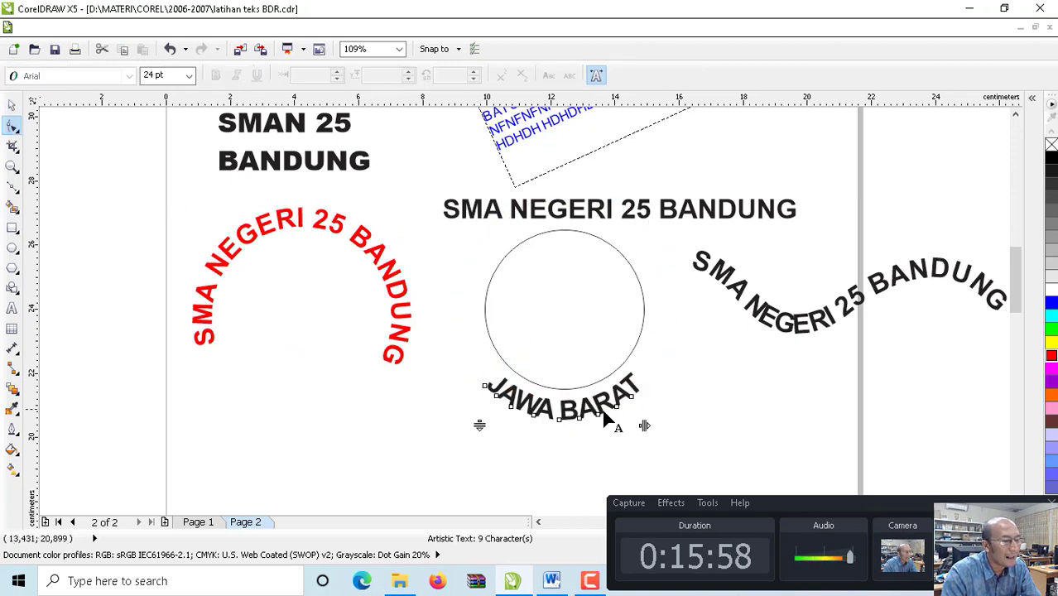
drag(644, 425, 663, 428)
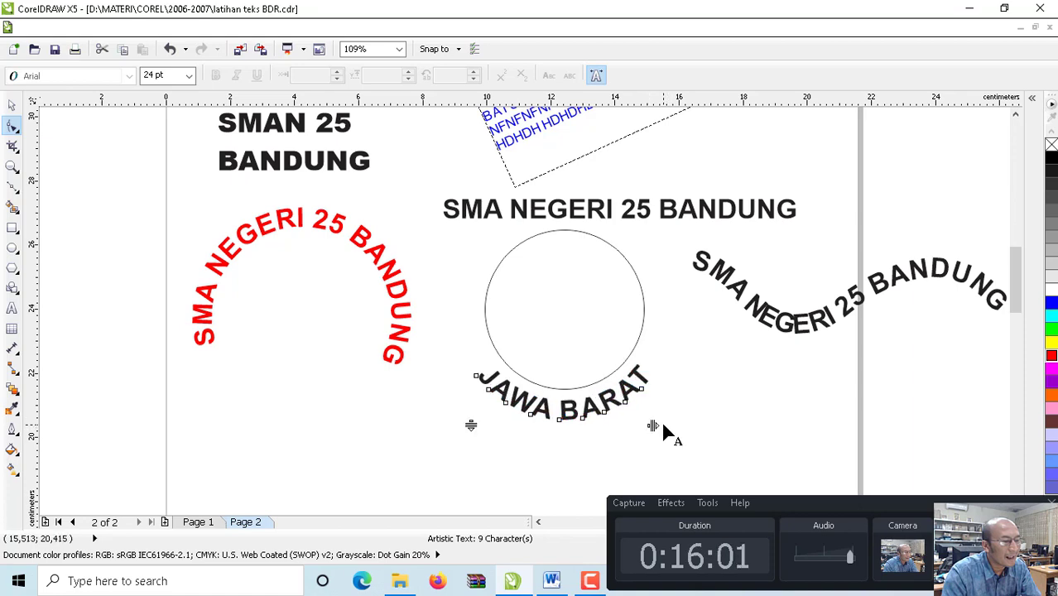
click(13, 105)
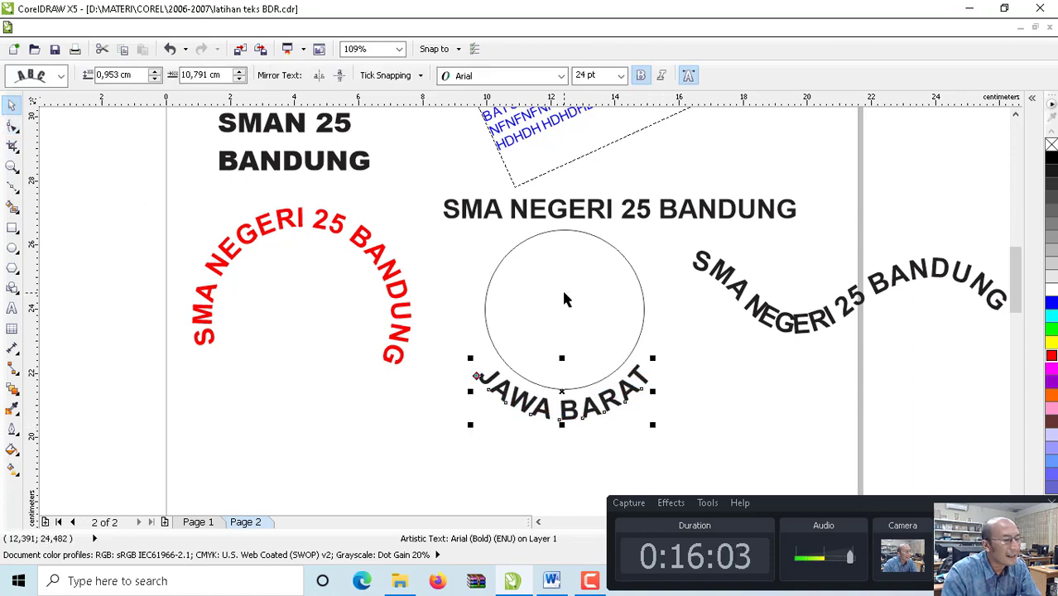
- Move the circle with JAWA BARAT inside the red arched text to complete the ring, and delete the guide circle
drag(561, 293, 294, 295)
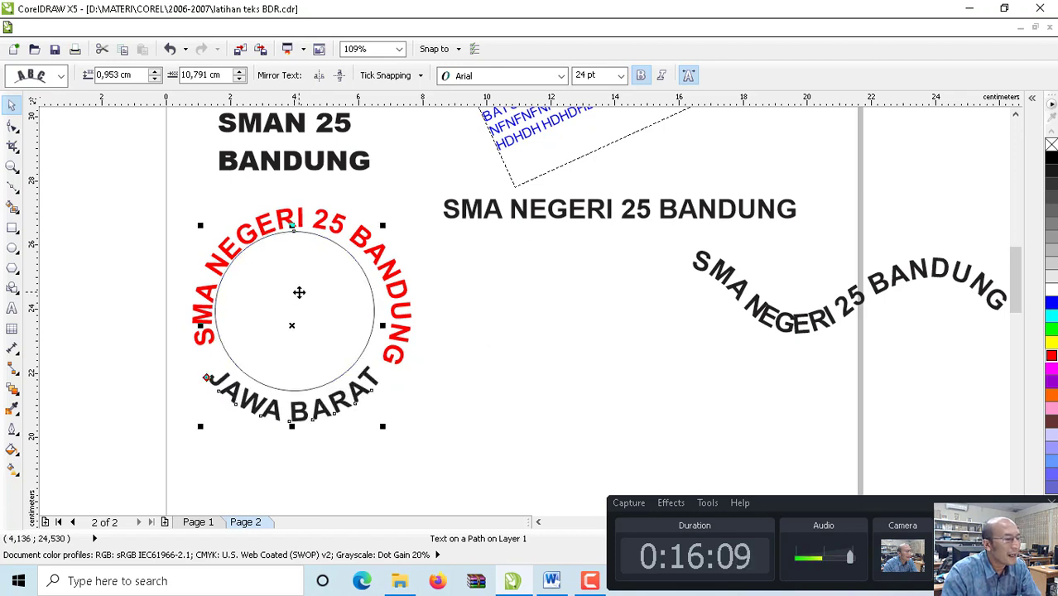
click(298, 292)
click(298, 292)
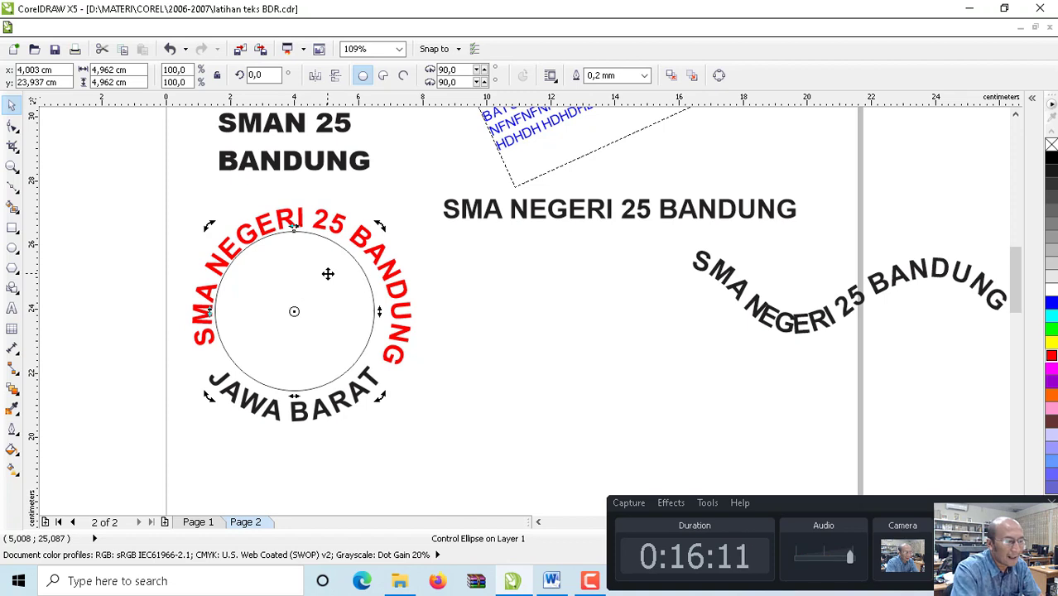
key(Delete)
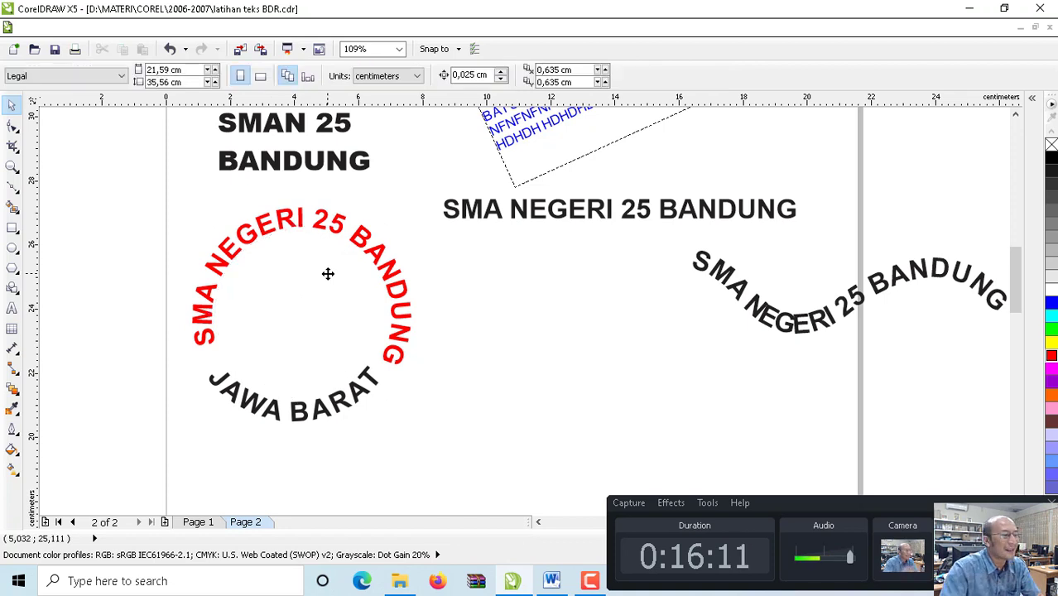
- Rotate the curved JAWA BARAT text slightly clockwise to 355.7° to level it under the red arch
click(259, 414)
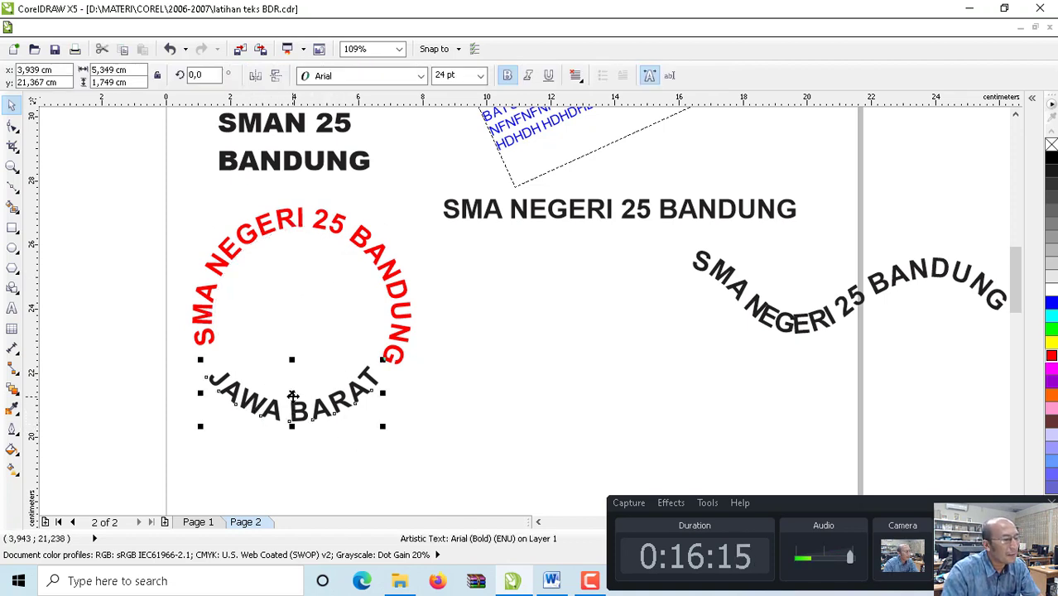
click(293, 396)
drag(382, 425, 379, 434)
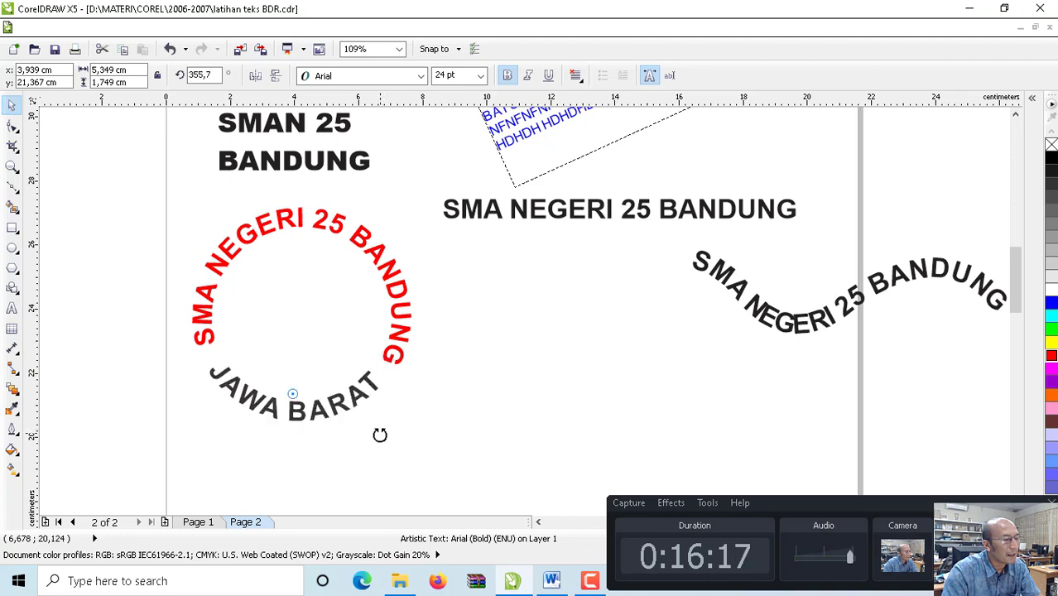
click(612, 377)
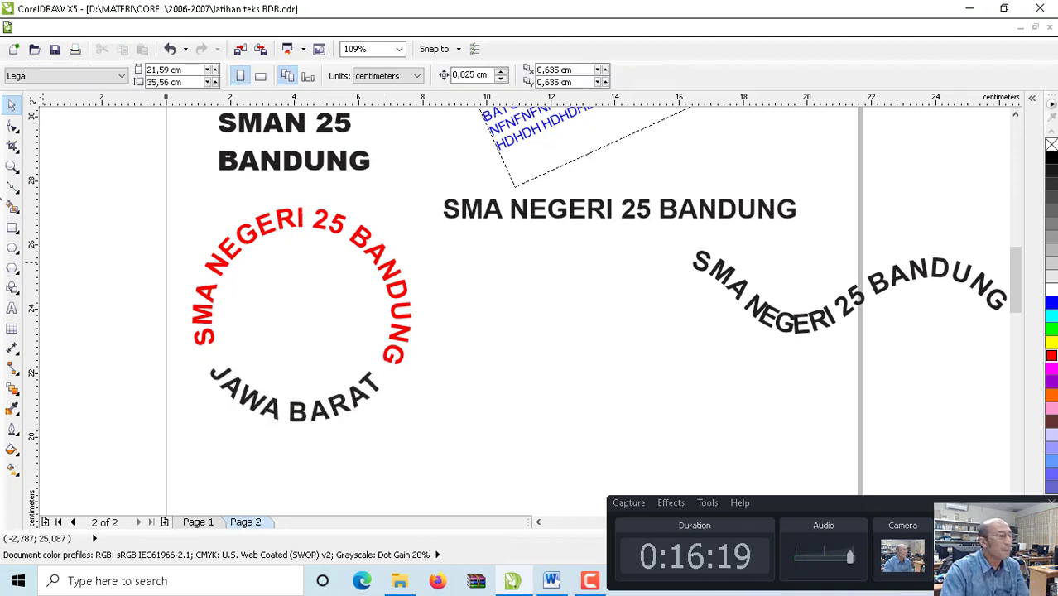
- Draw a circle about 3.8 cm across centred inside the text ring, and add a concentric copy about 7.55 cm across around the text
click(12, 246)
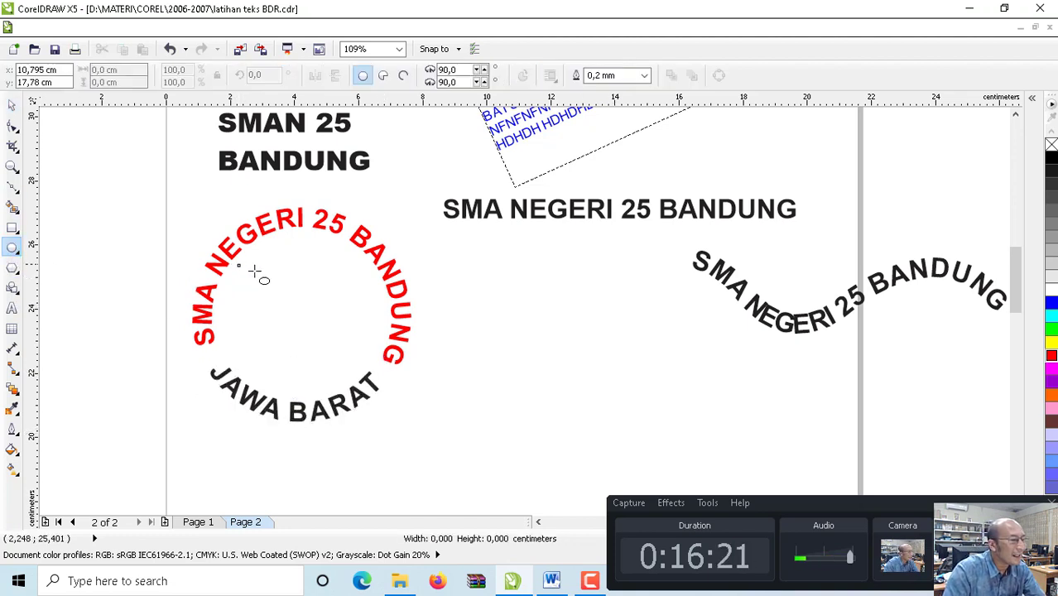
drag(237, 264, 362, 389)
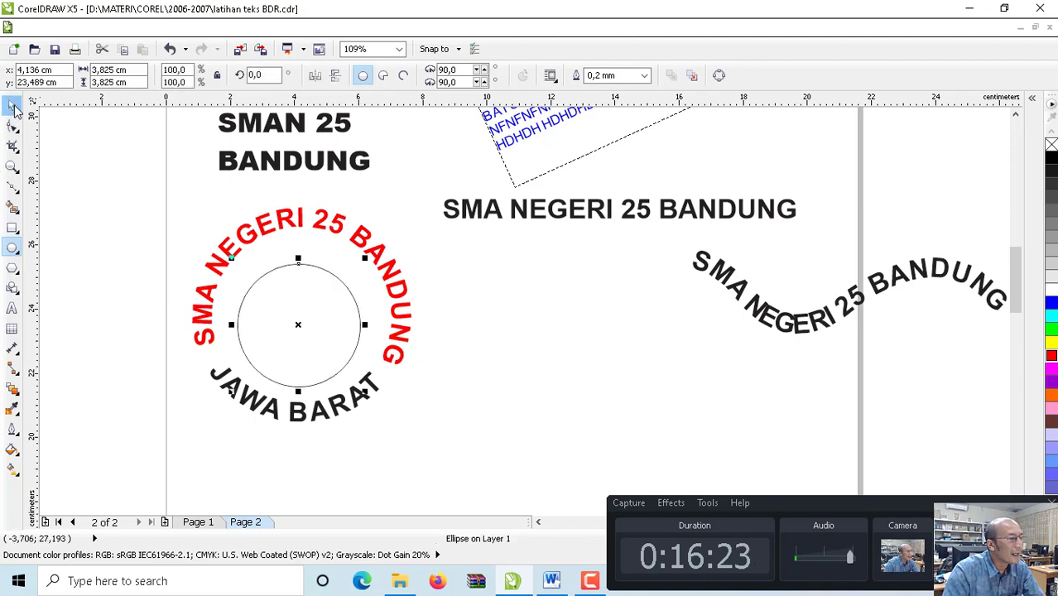
click(14, 110)
drag(297, 319, 297, 310)
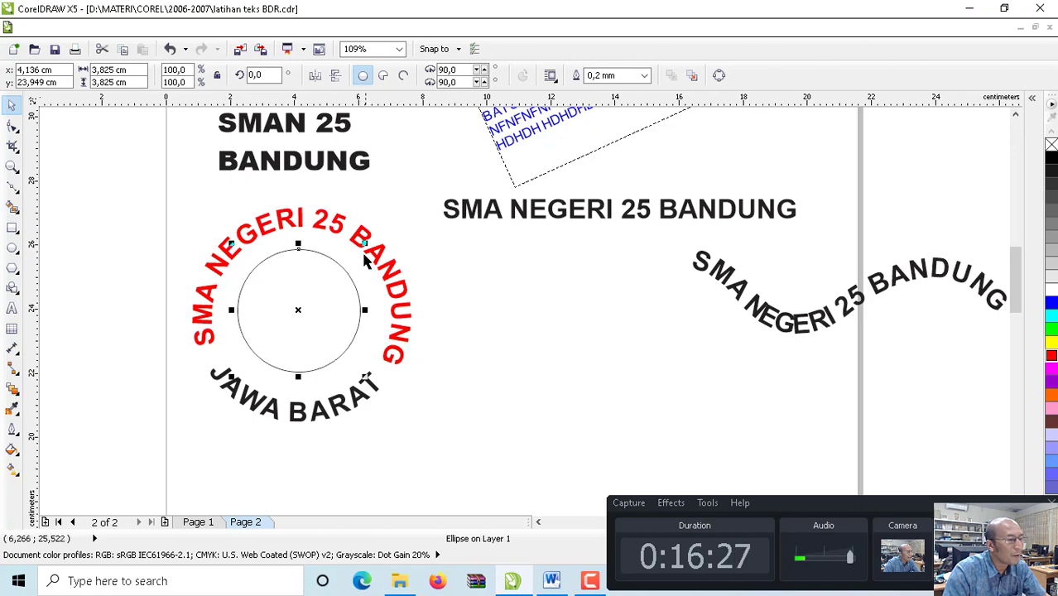
drag(365, 241, 471, 183)
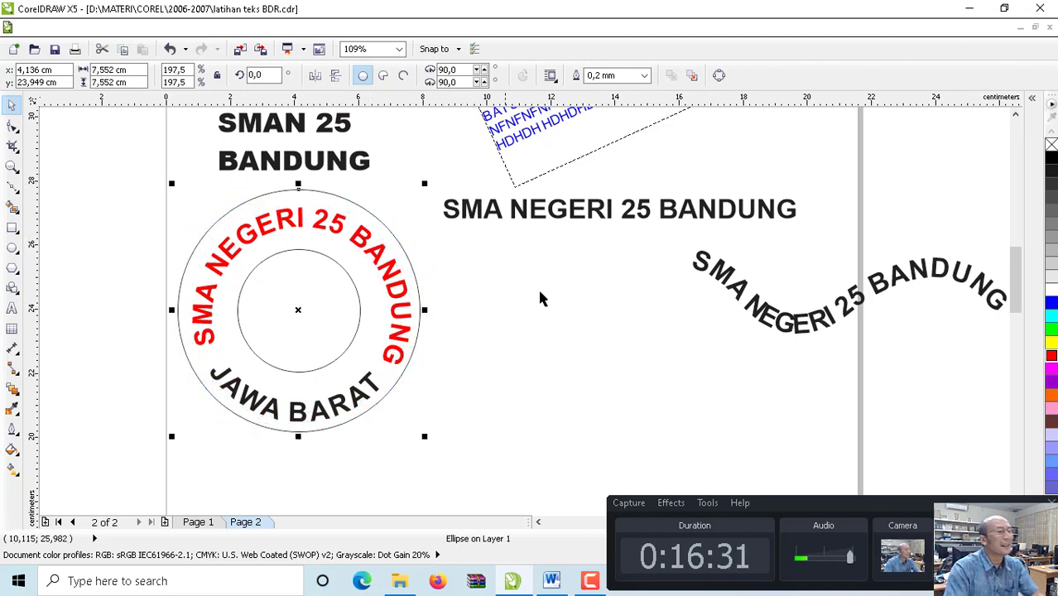
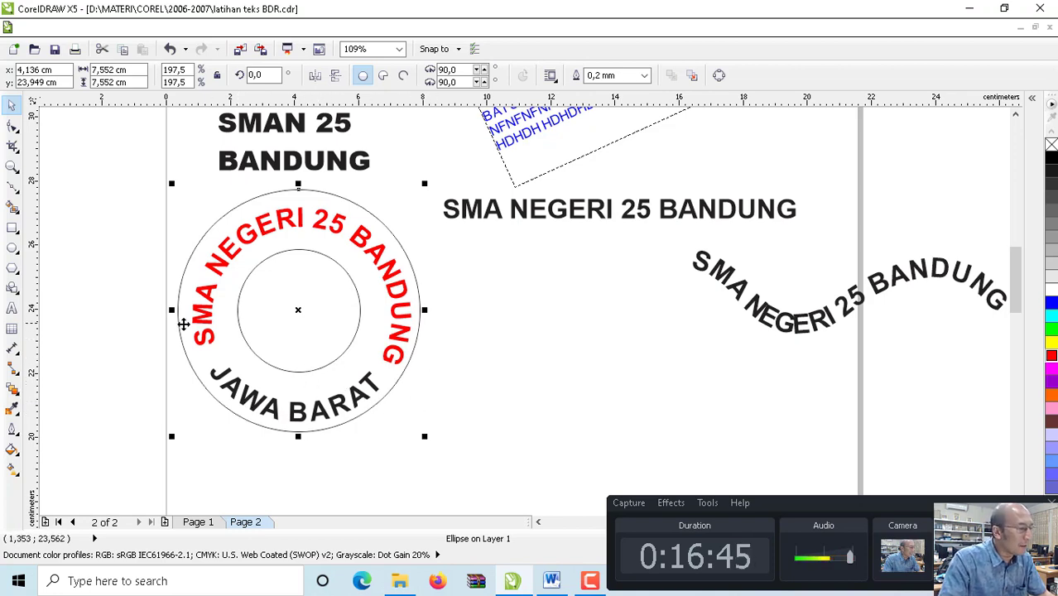
- Add the artistic text UNDERGROUND in the empty area below the samples on page 1
click(202, 525)
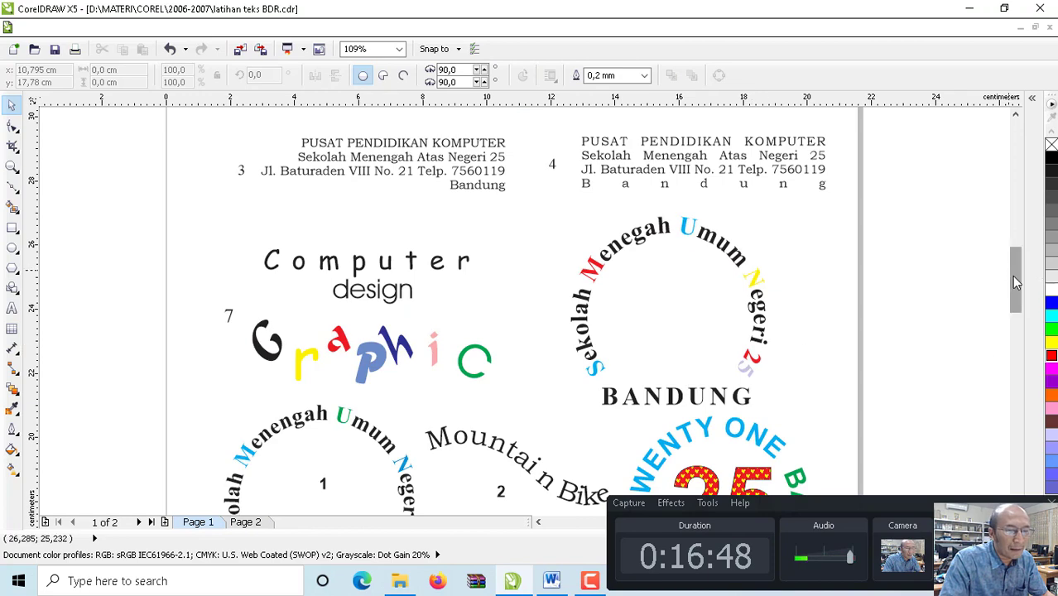
drag(1016, 283, 1023, 317)
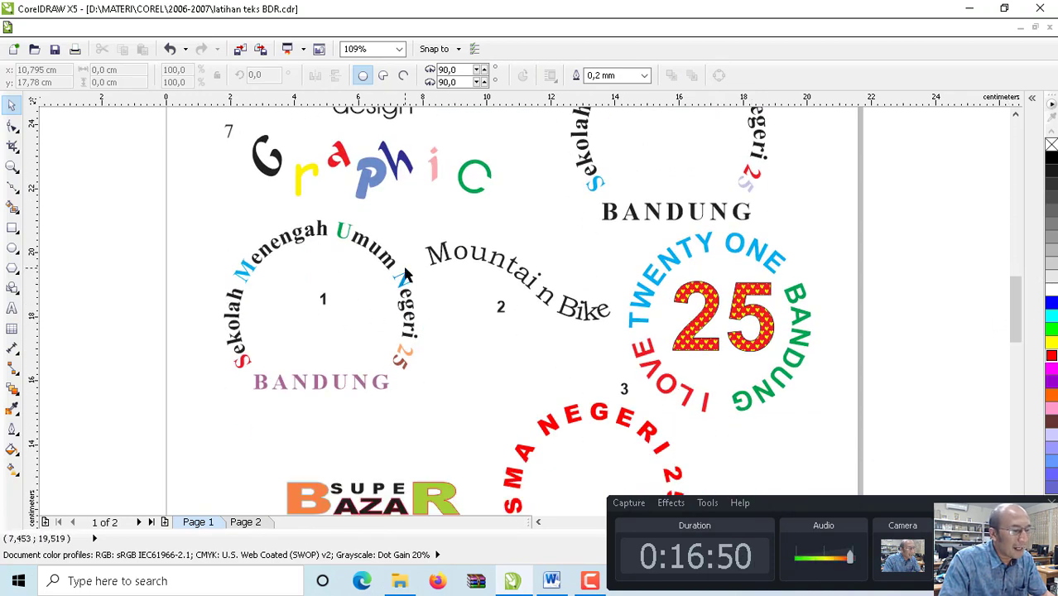
drag(1018, 308, 1018, 369)
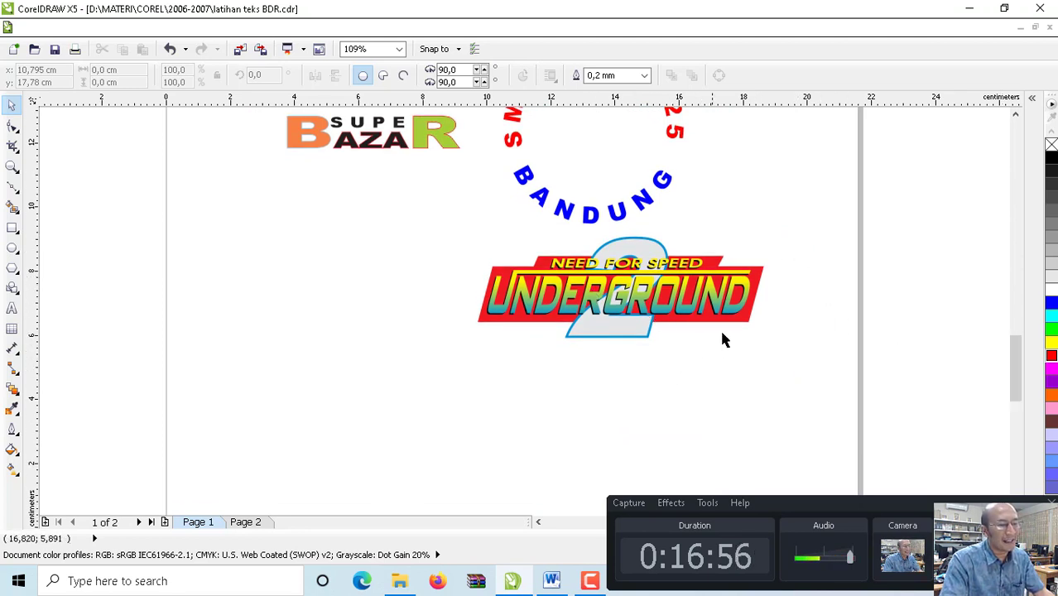
click(602, 366)
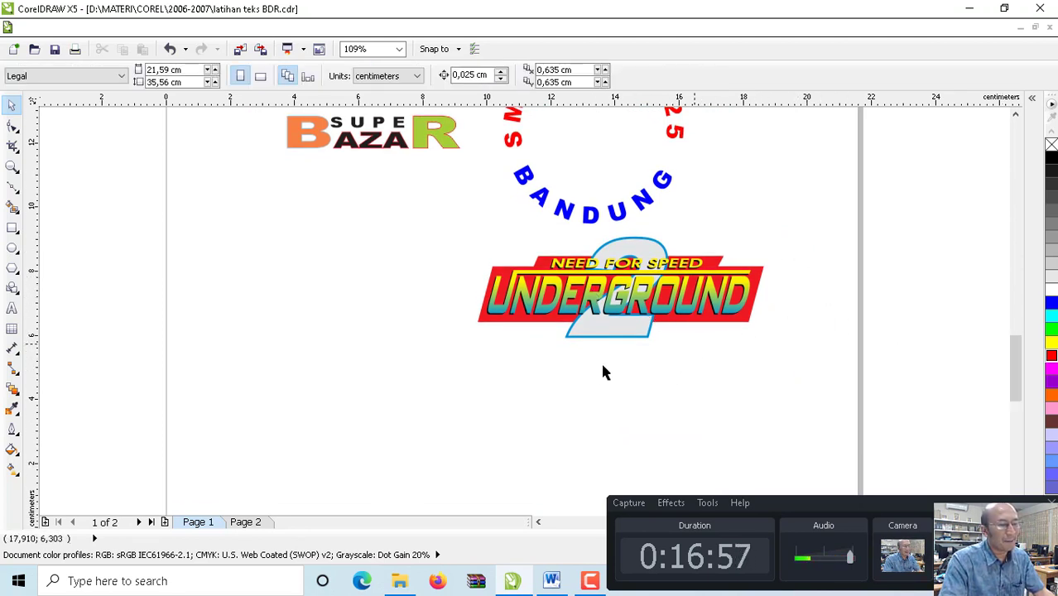
click(12, 307)
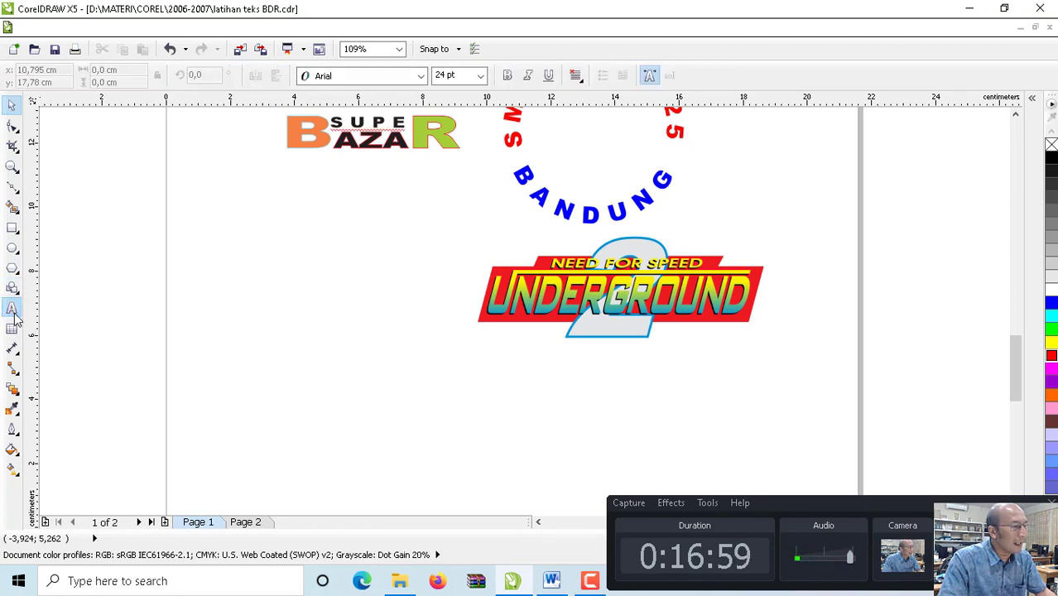
click(223, 448)
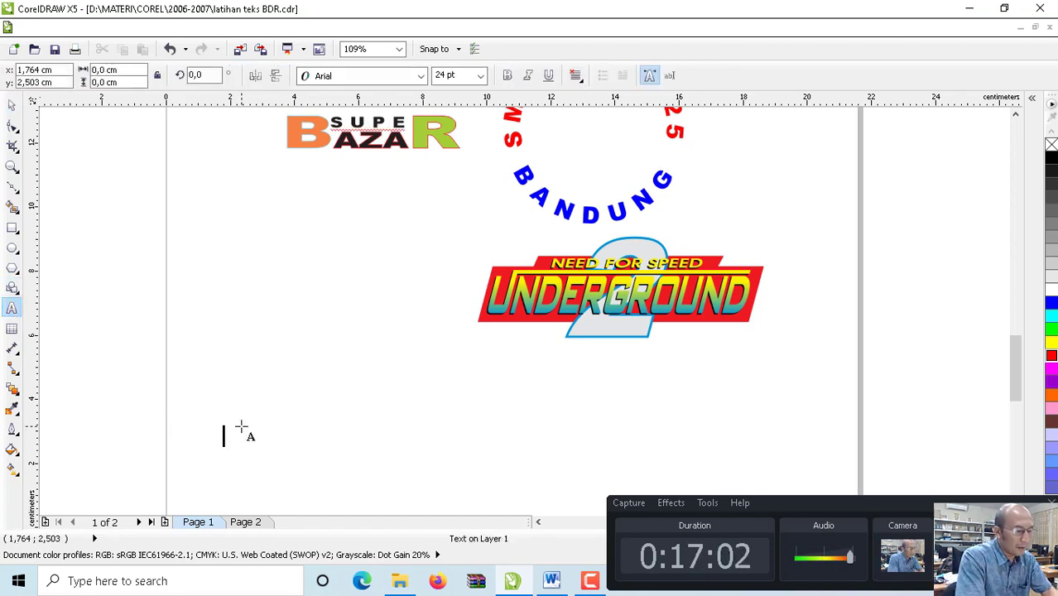
text(u)
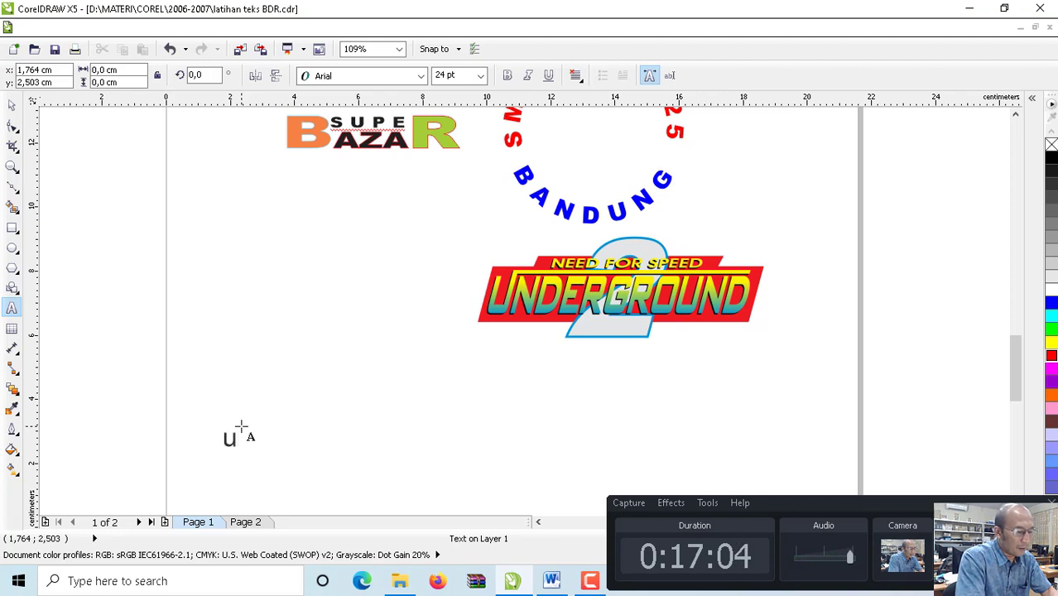
text(nd)
key(BackSpace)
key(BackSpace)
key(BackSpace)
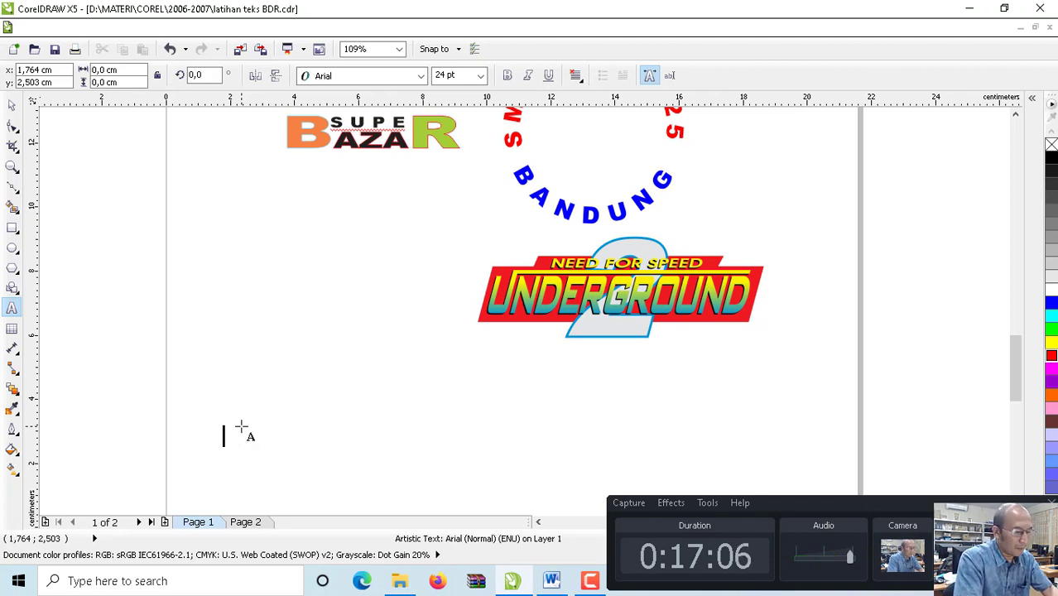
text(UNDER)
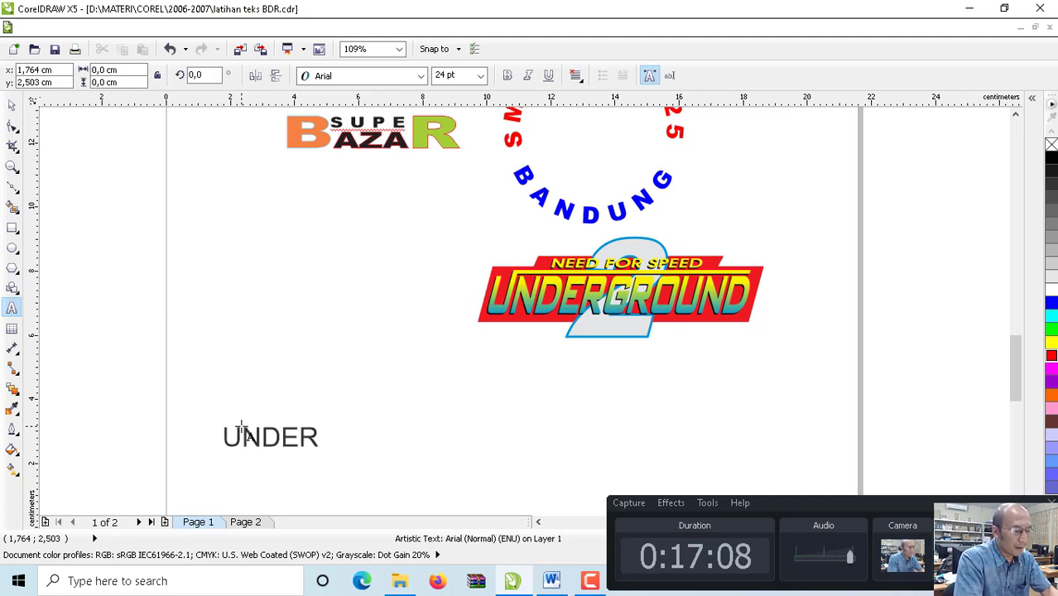
text(GROUND)
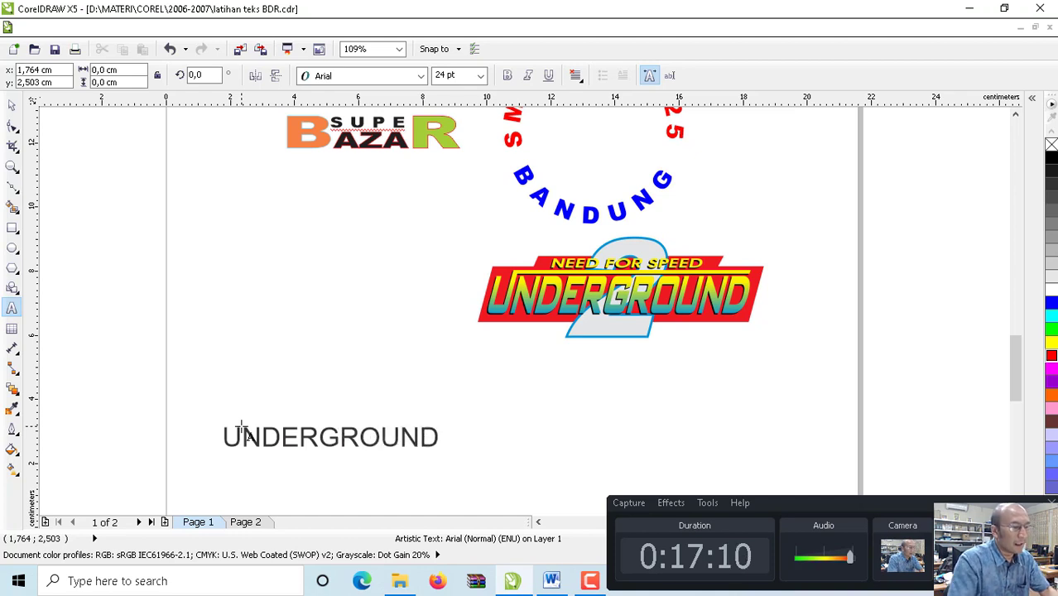
- Set the UNDERGROUND text in Arial Black and stretch it to about 7.94 cm wide by 1.66 cm high
key(ctrl+space)
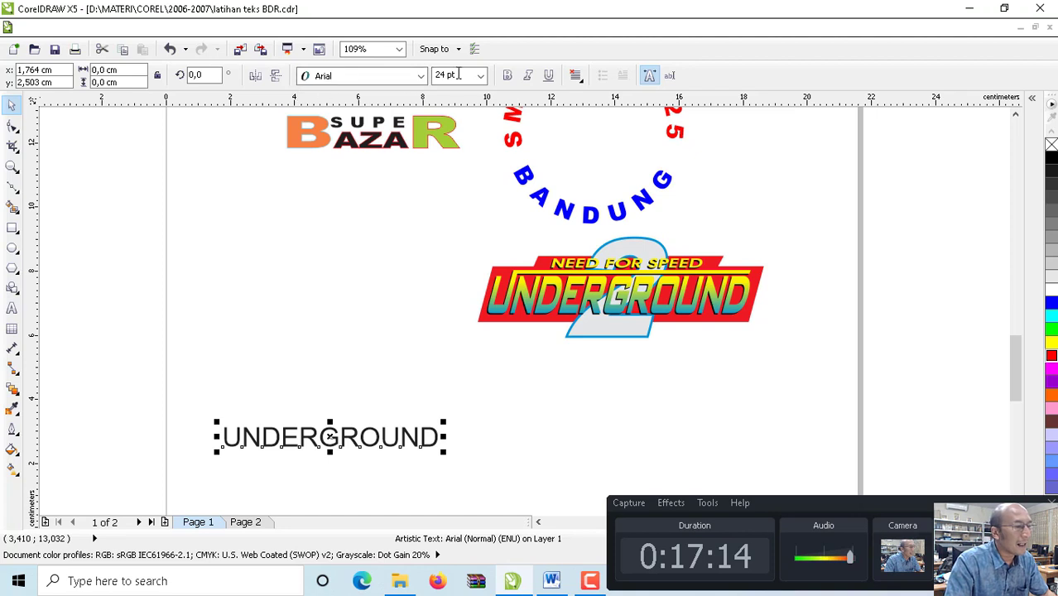
click(403, 77)
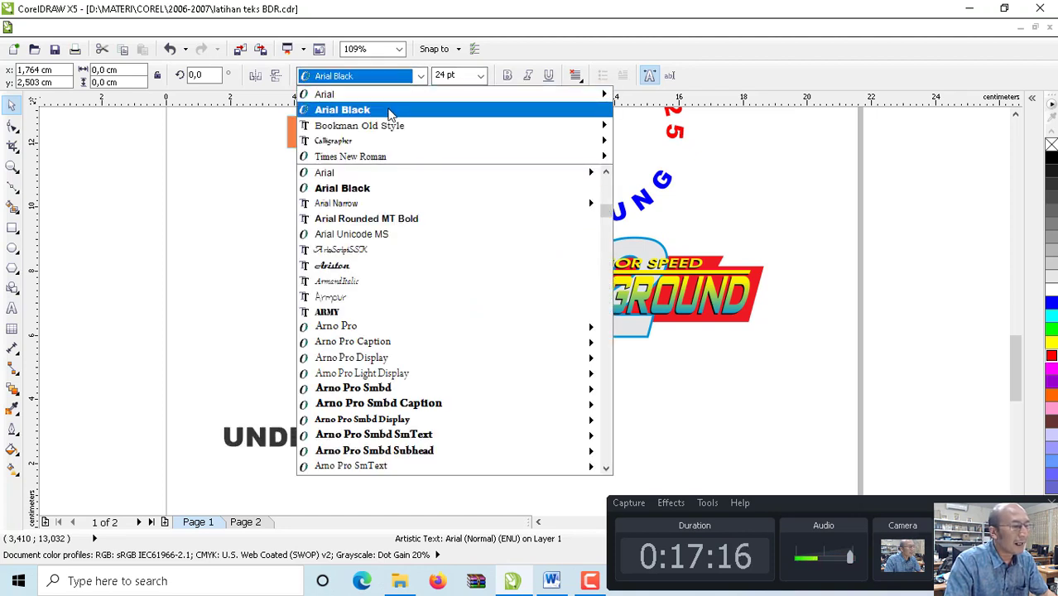
click(393, 111)
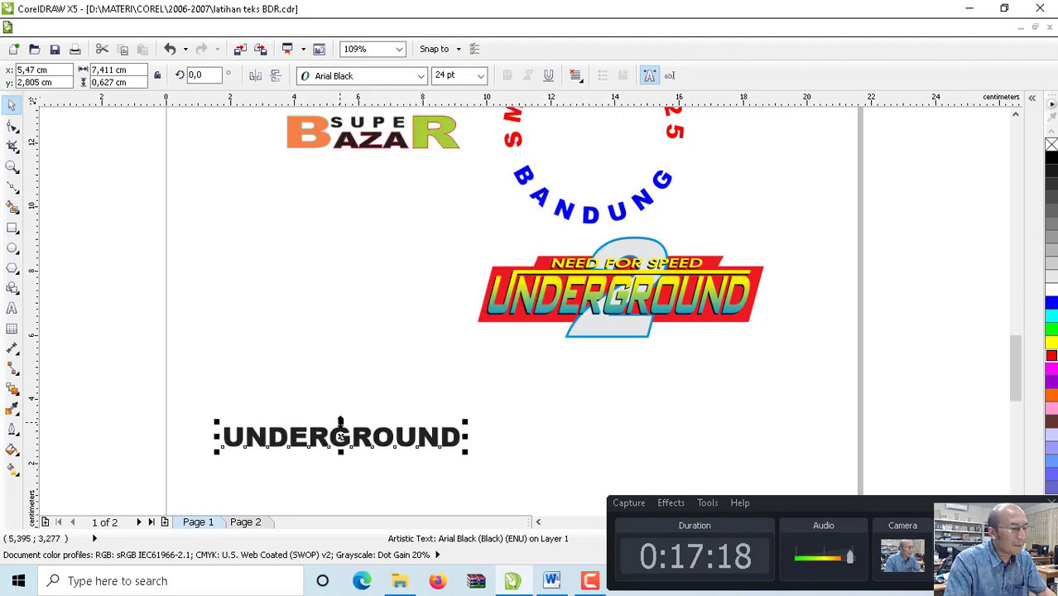
drag(340, 423, 340, 393)
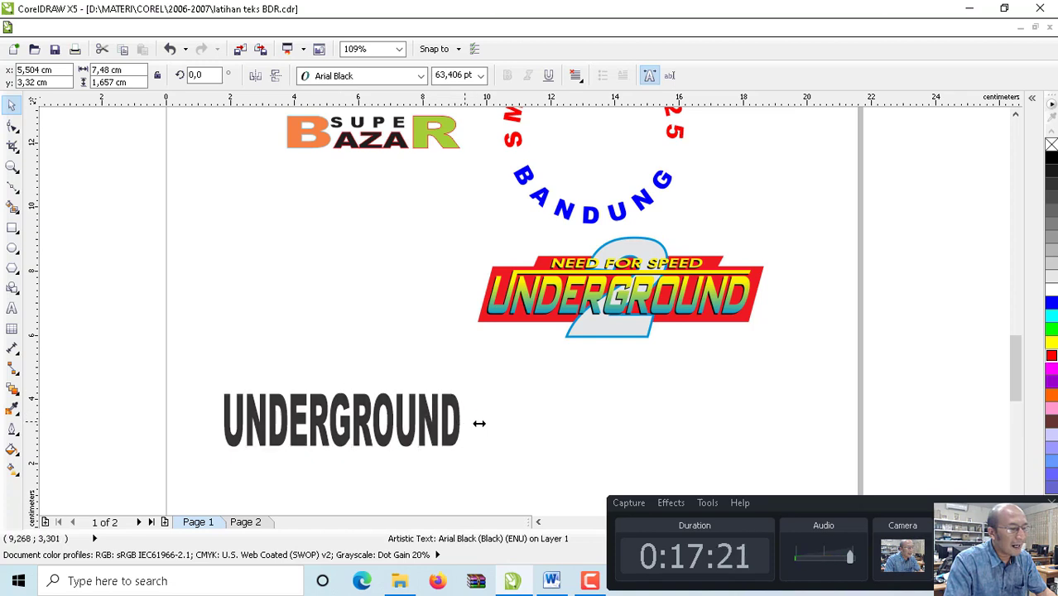
drag(478, 423, 494, 423)
- Skew the UNDERGROUND text horizontally so that its letters slant to the right like the sample logo
click(329, 422)
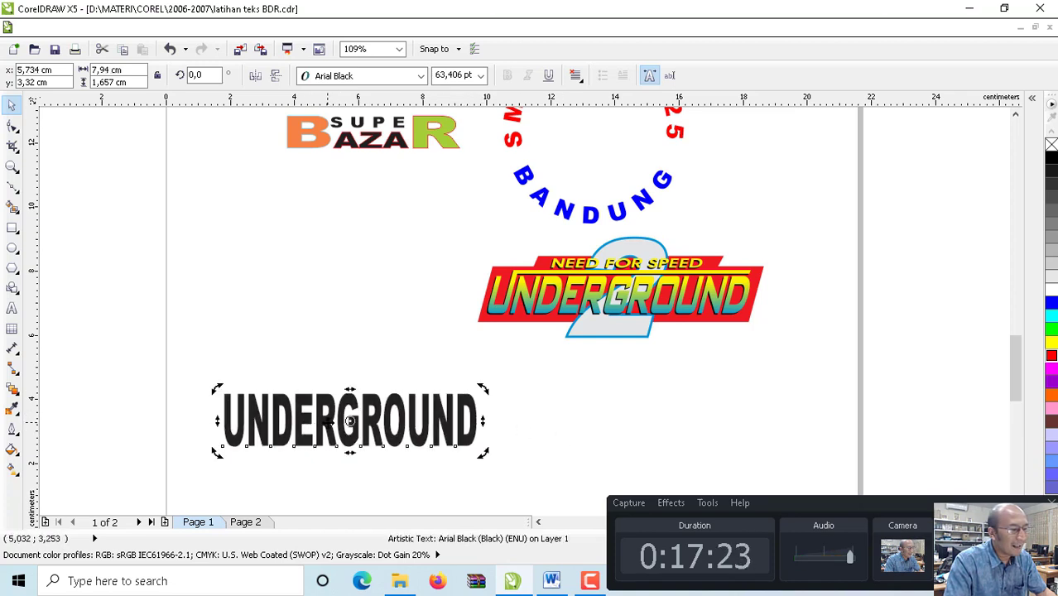
drag(348, 391, 365, 392)
click(566, 411)
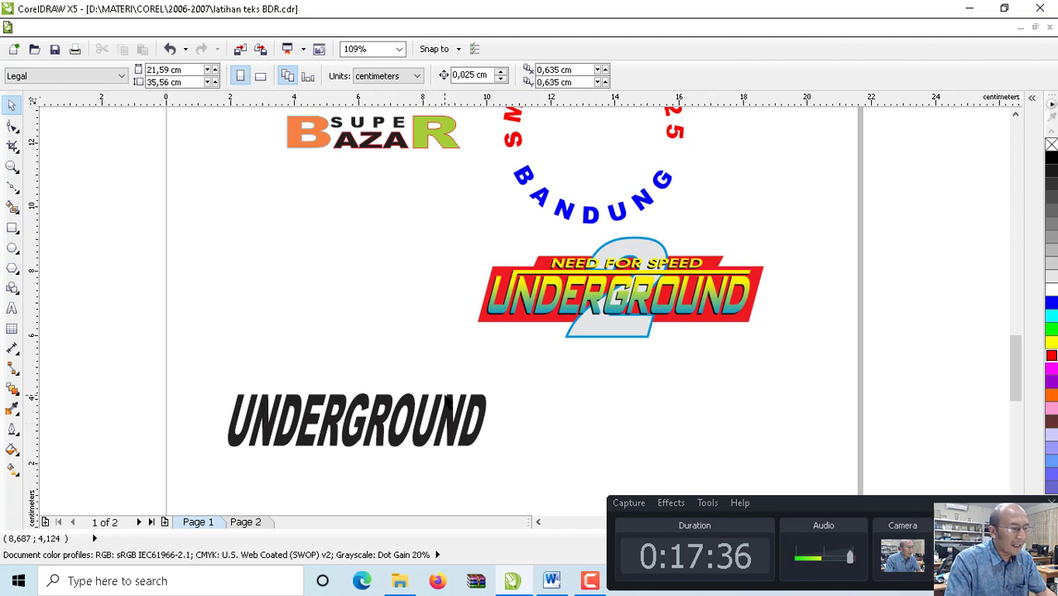
- Move the UNDERGROUND text beneath the Need for Speed sample logo and convert it to curves
click(12, 165)
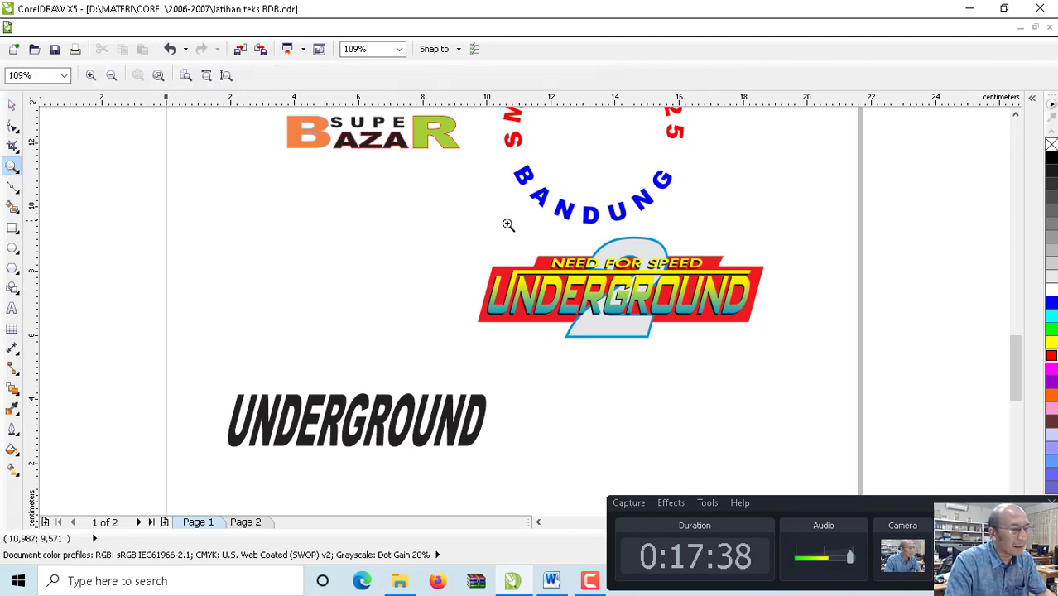
drag(383, 241, 858, 480)
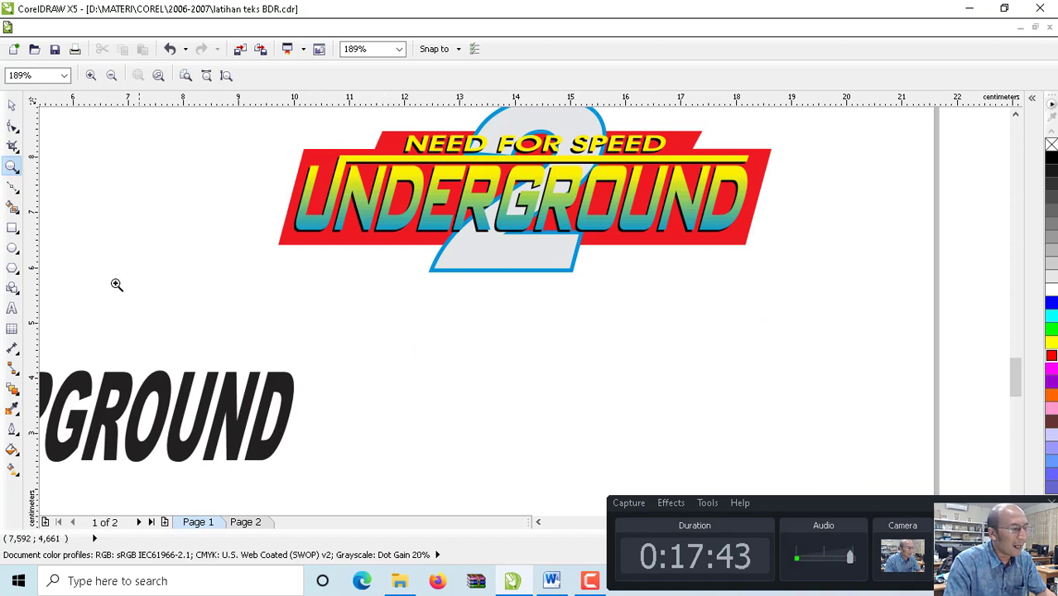
click(12, 105)
drag(271, 387, 578, 370)
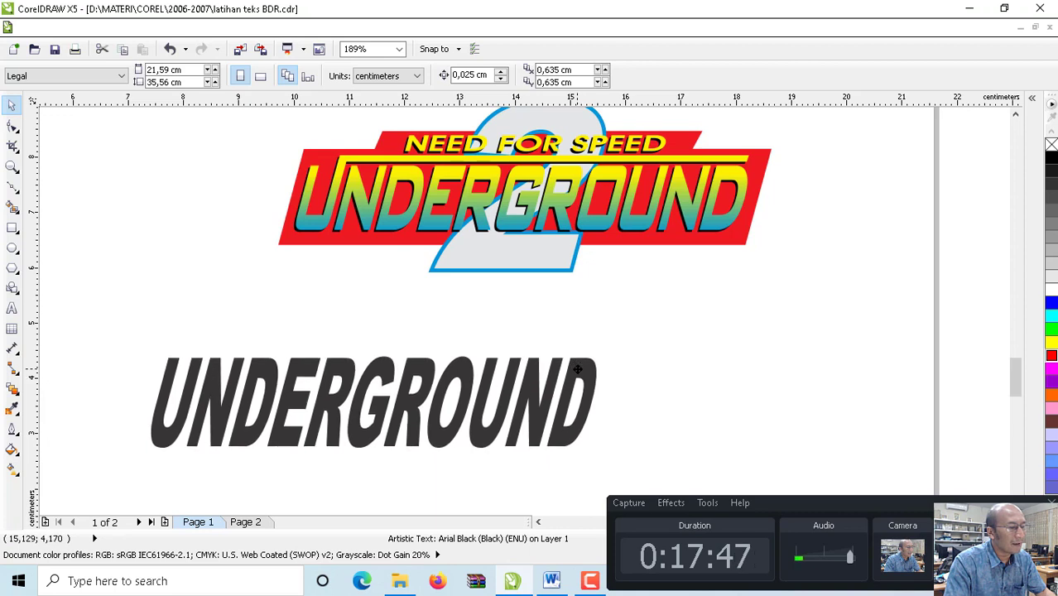
click(450, 327)
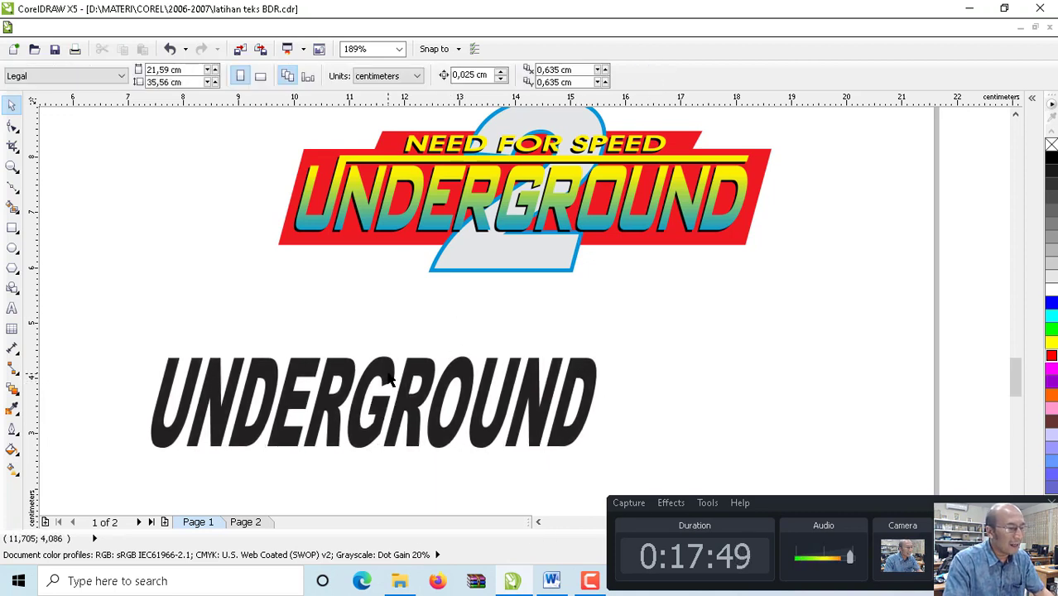
click(386, 368)
key(ctrl+q)
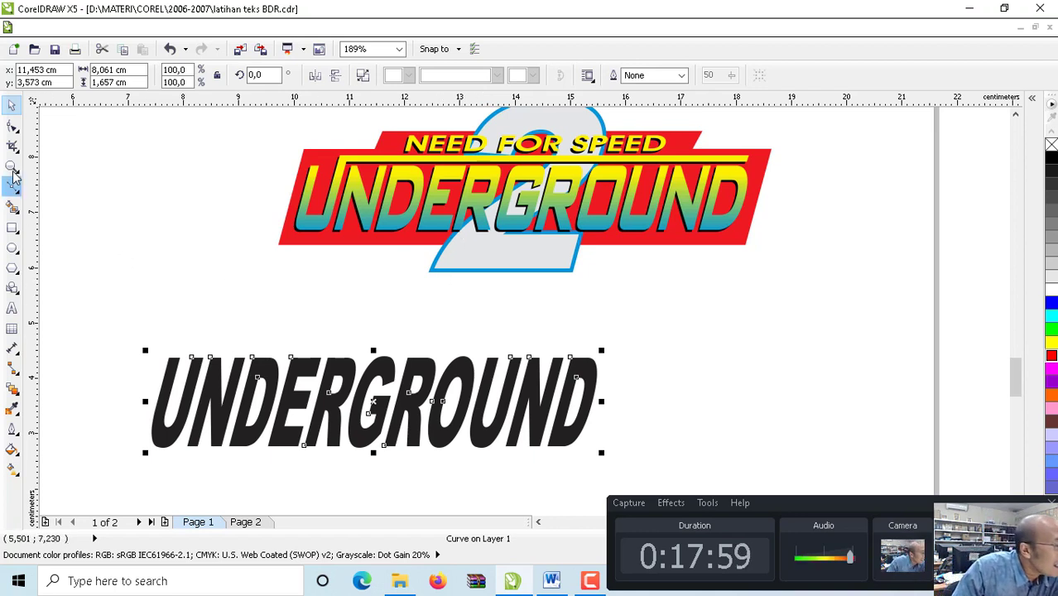
- Reshape the nodes at the top of the first N into a long bar running above the remaining letters to the final D
click(10, 126)
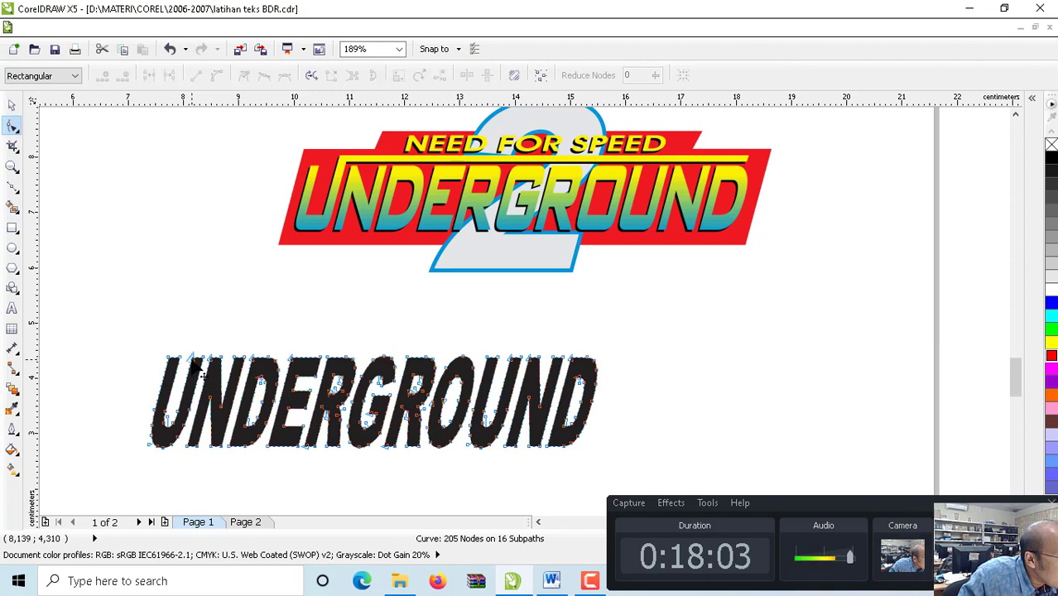
drag(192, 360, 513, 332)
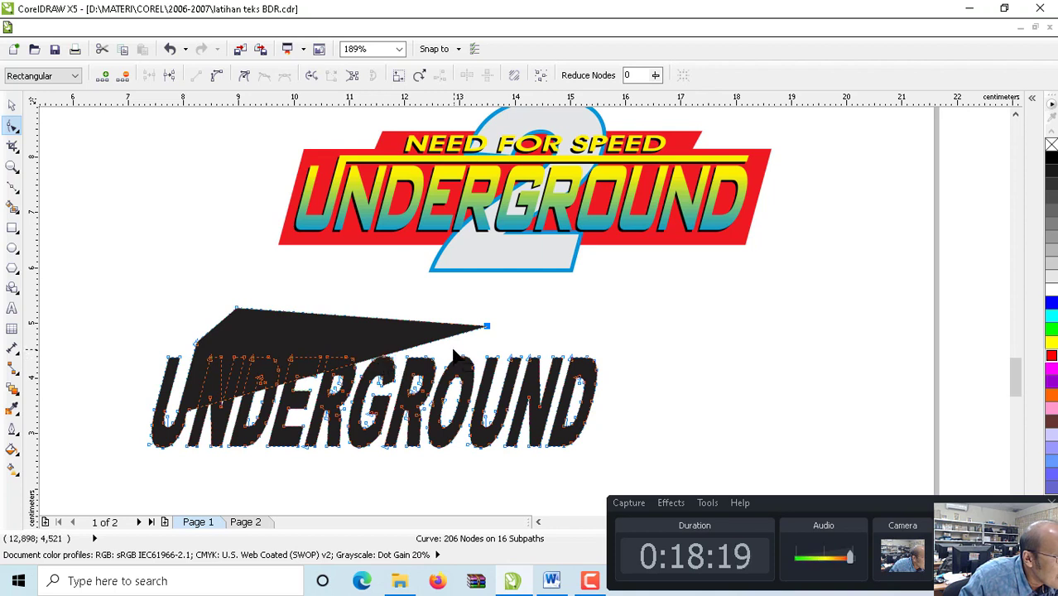
click(424, 355)
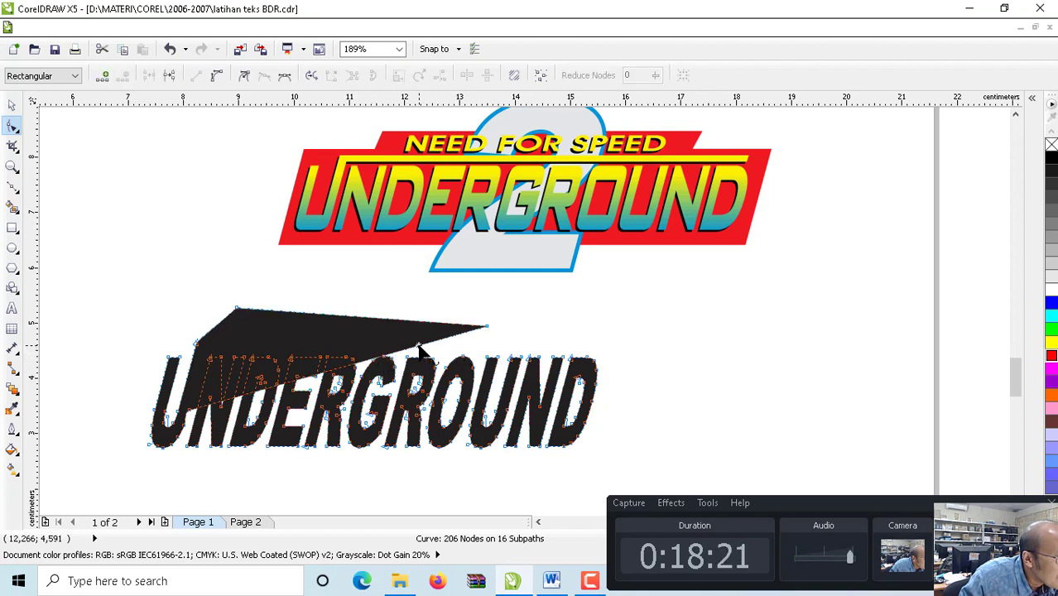
double_click(425, 354)
drag(425, 354, 209, 347)
drag(237, 309, 593, 331)
click(206, 347)
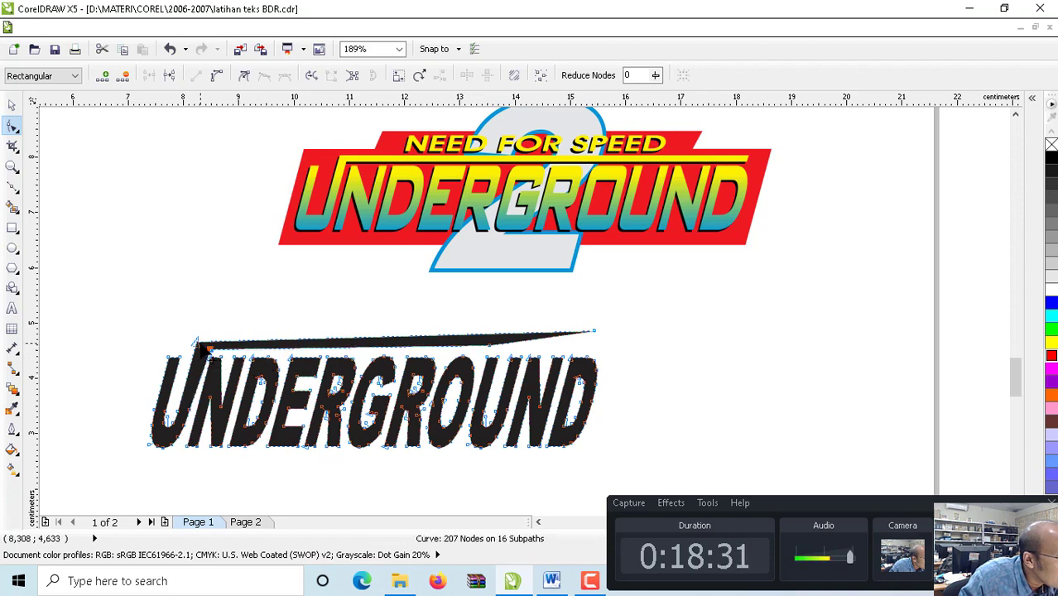
drag(200, 343, 207, 345)
drag(492, 348, 596, 341)
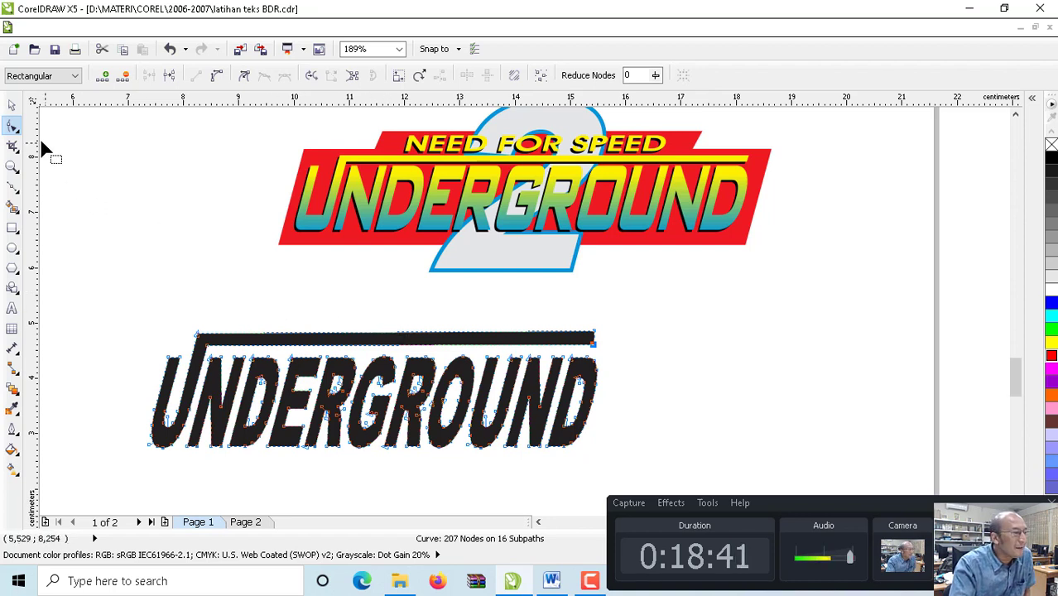
click(11, 105)
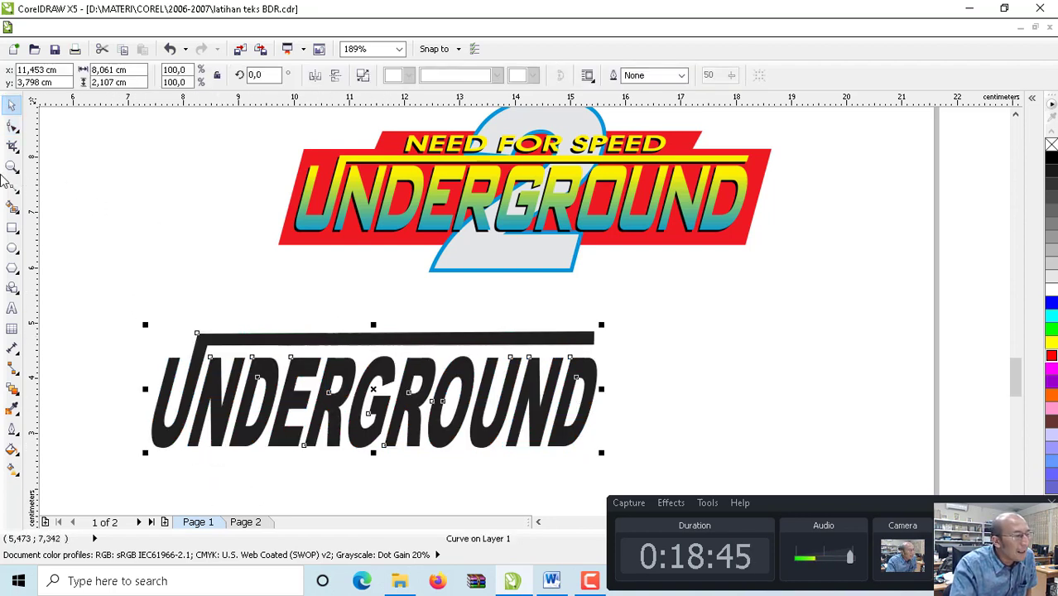
- Extend the lower nodes of the first N into a matching bar beneath the letters and shift the lettering up and to the right
click(12, 125)
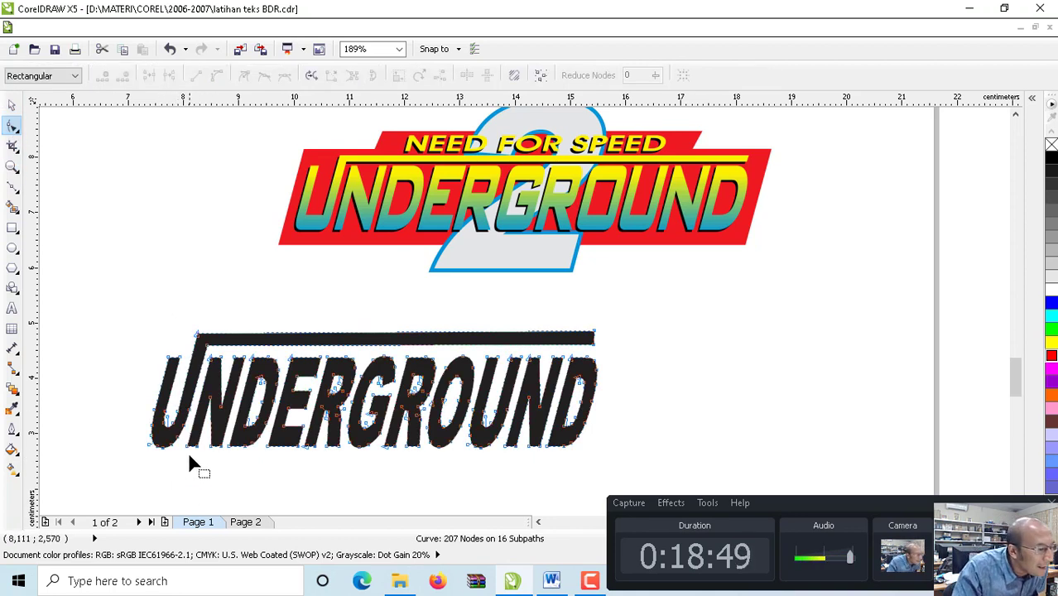
drag(189, 450, 582, 470)
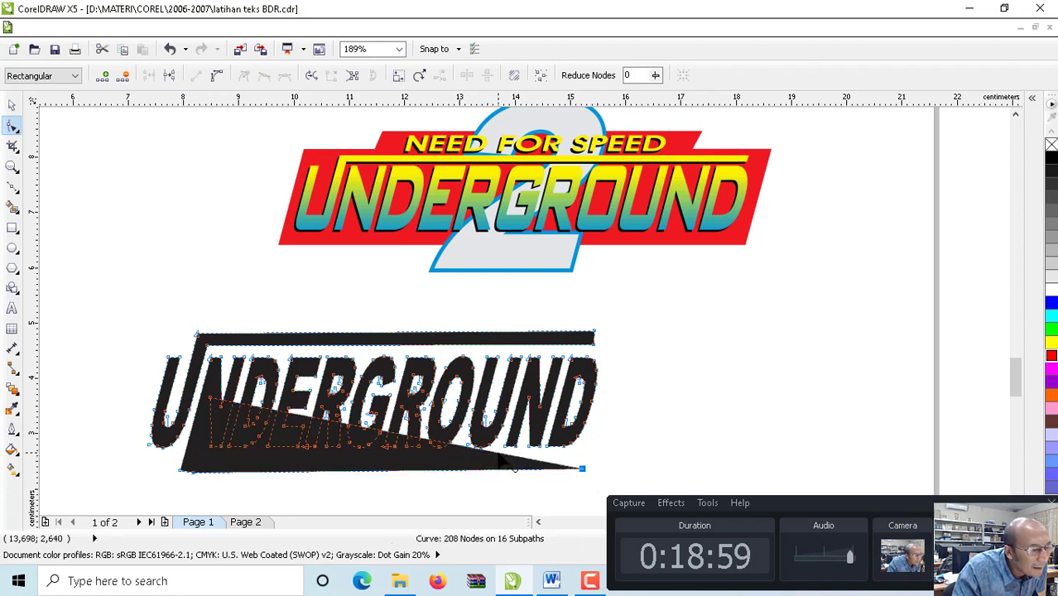
drag(510, 469, 585, 470)
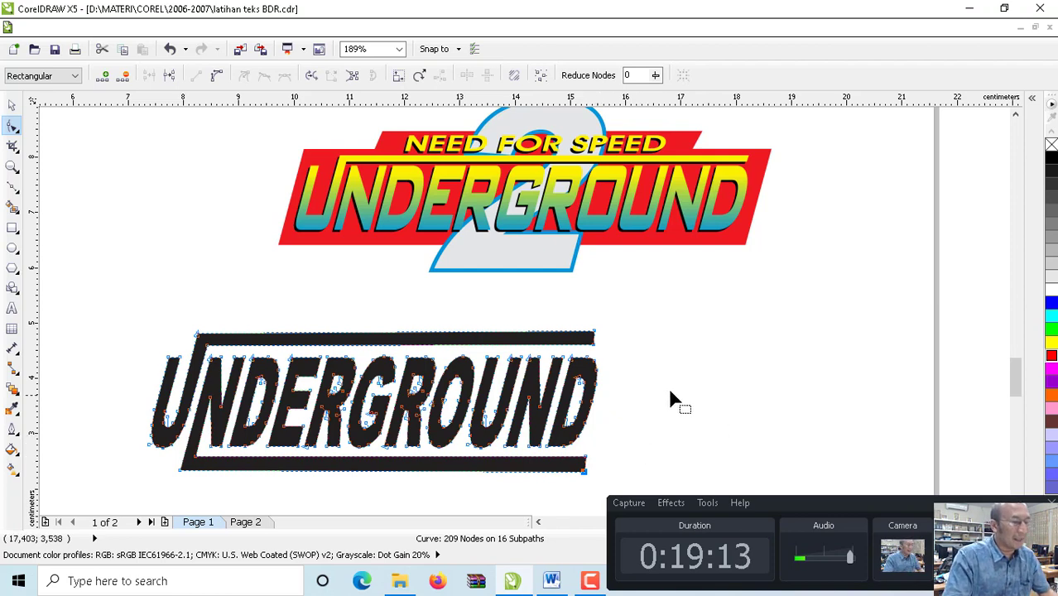
click(12, 105)
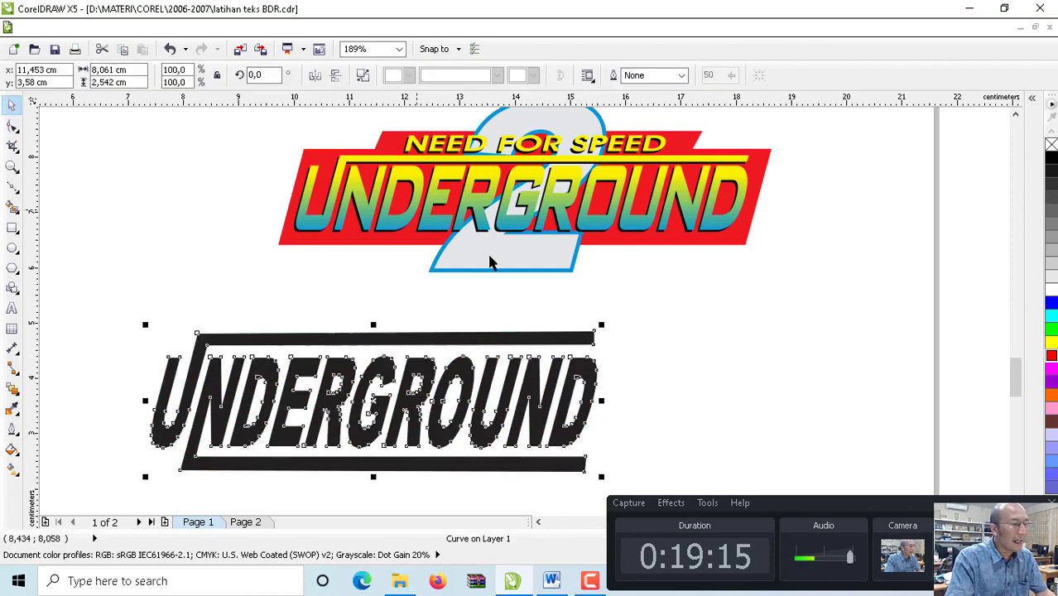
drag(521, 342, 576, 319)
click(747, 354)
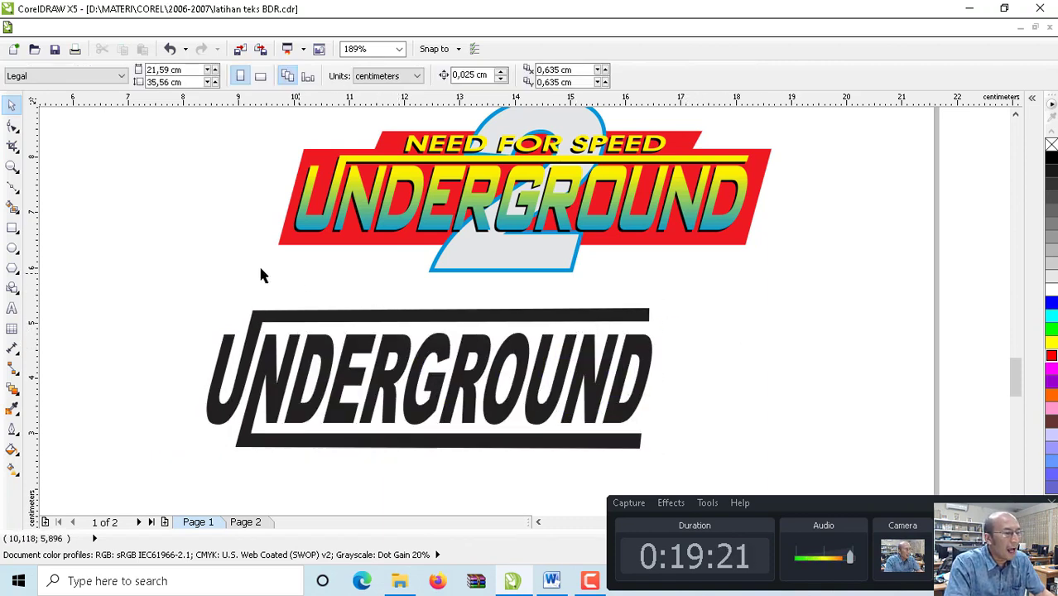
- Add the artistic text 2 in the empty area beside the logo and set it in Arial Black
click(12, 308)
click(864, 304)
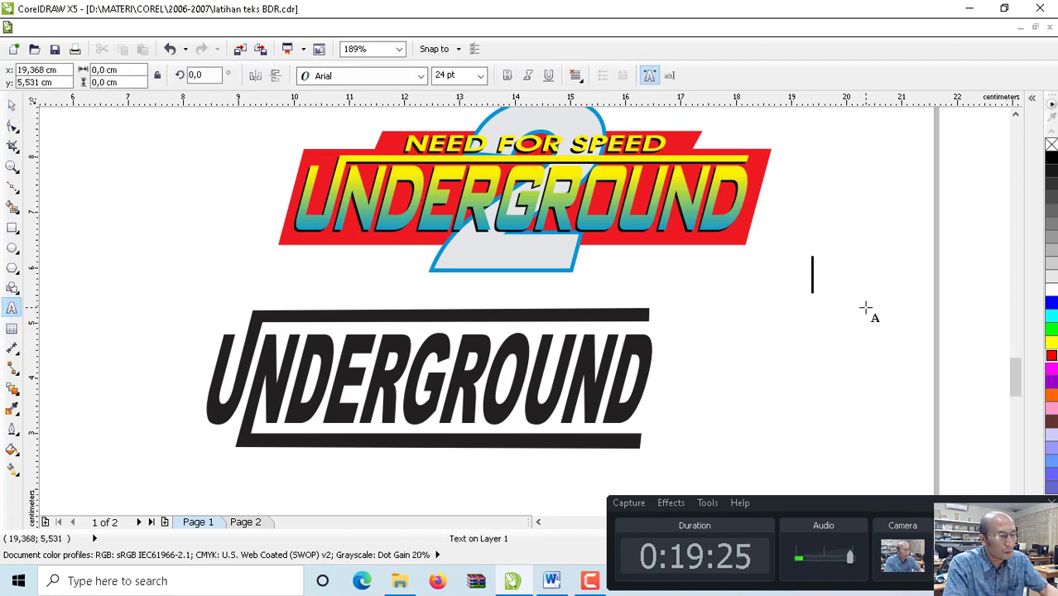
text(2)
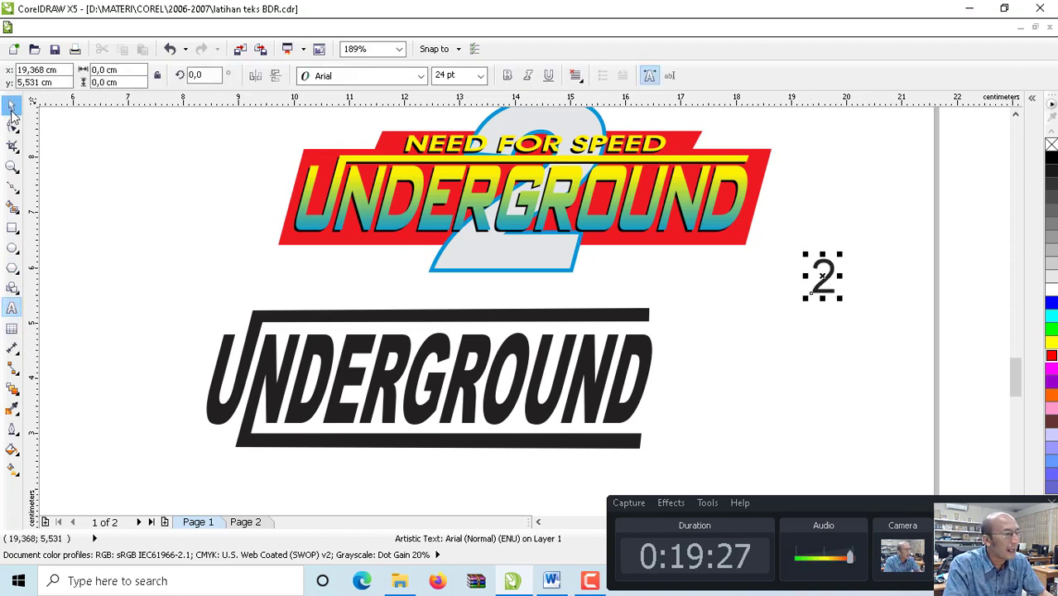
click(12, 105)
click(369, 75)
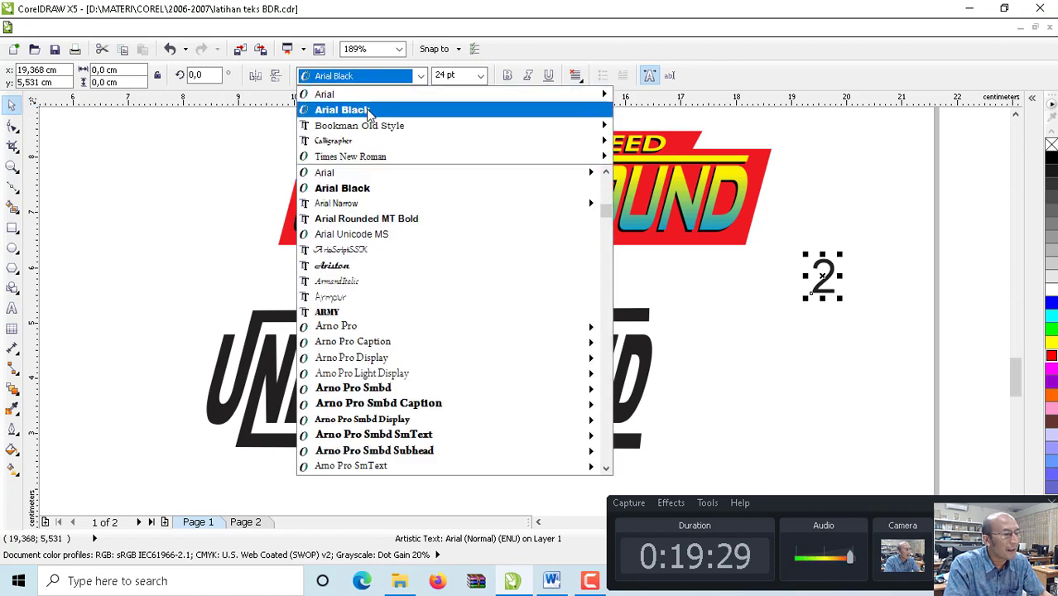
click(362, 109)
- Enlarge the 2 to about 2.59 cm wide by 3.03 cm high and place it over the middle of the UNDERGROUND lettering
drag(845, 303, 875, 419)
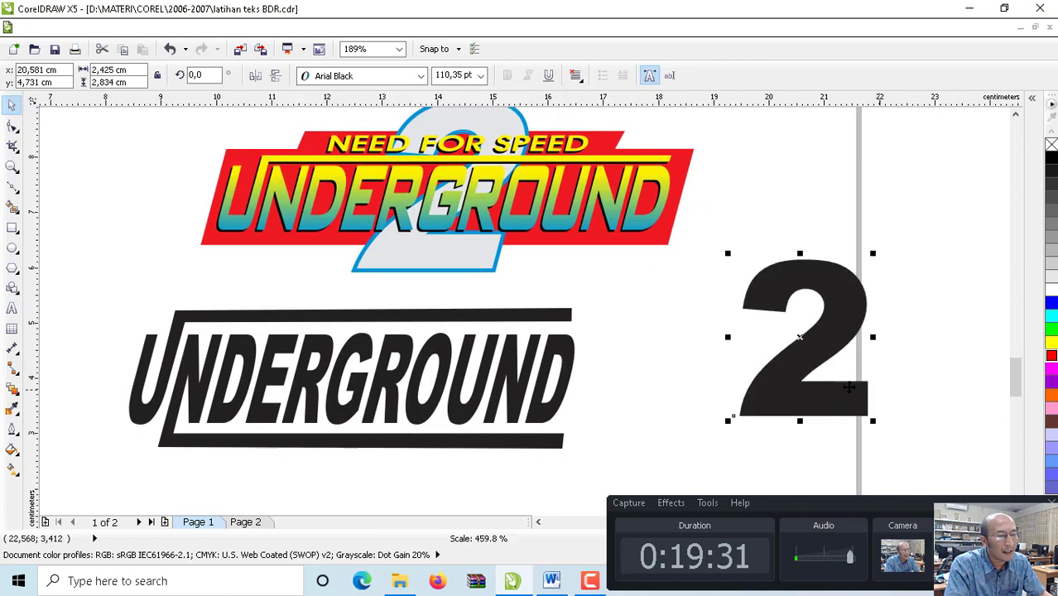
drag(811, 357, 362, 398)
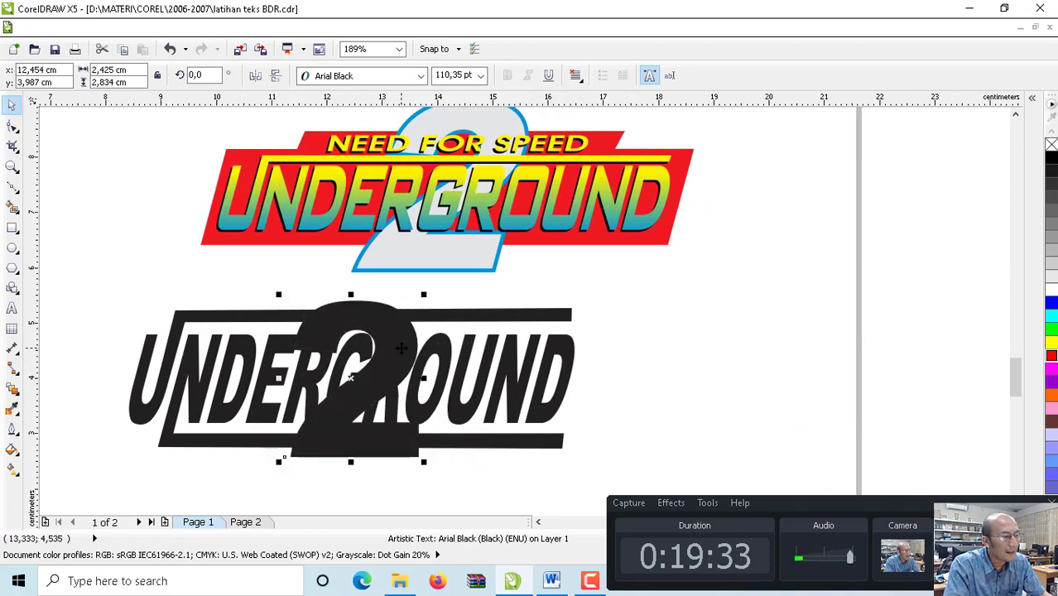
drag(424, 295, 432, 284)
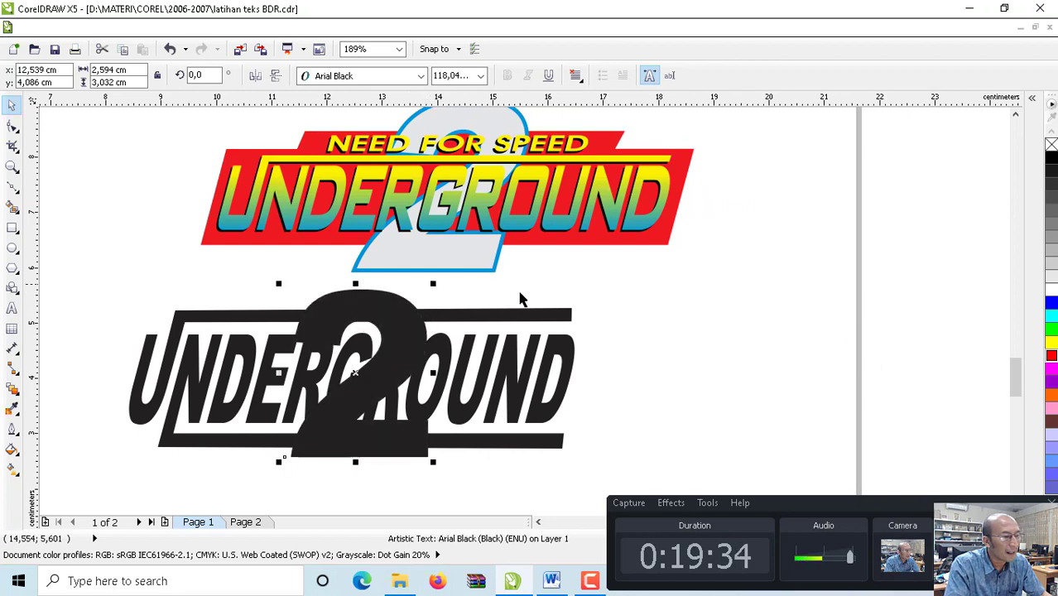
- Fill the 2 with yellow and give it a black 0.5 mm outline
click(1051, 343)
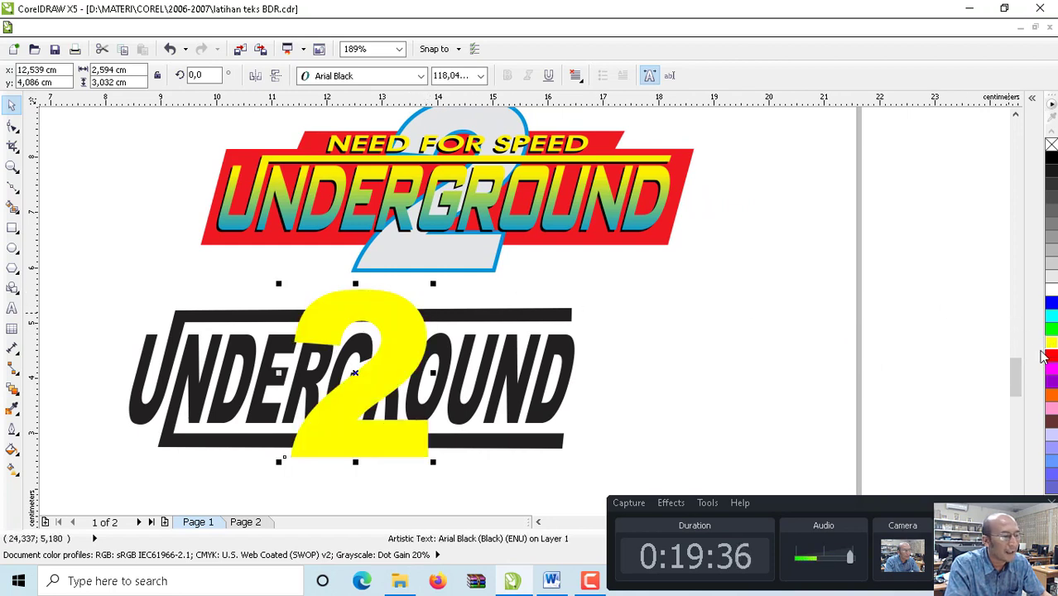
right_click(1051, 160)
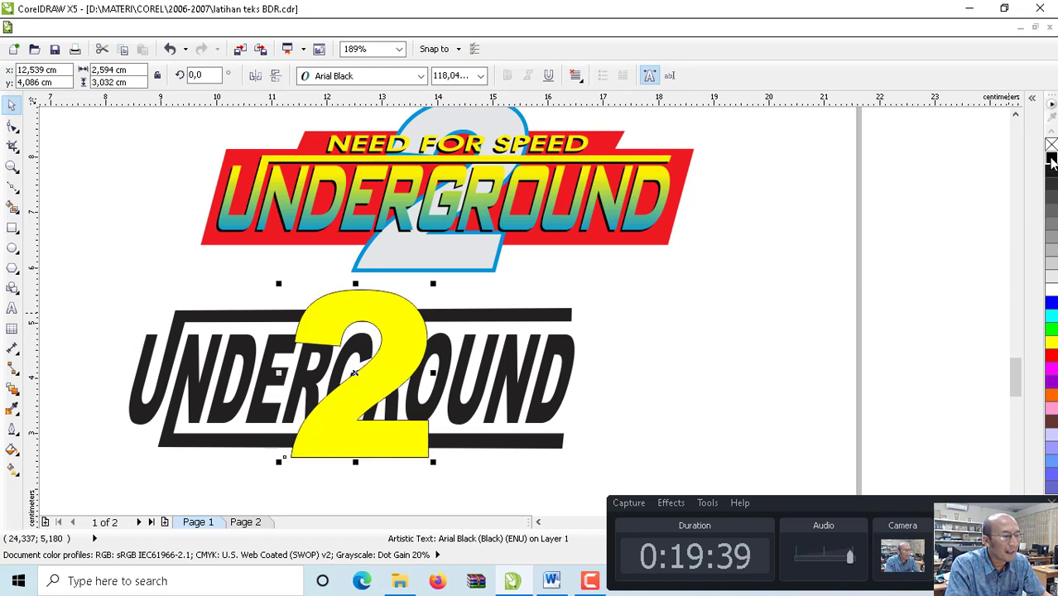
click(12, 428)
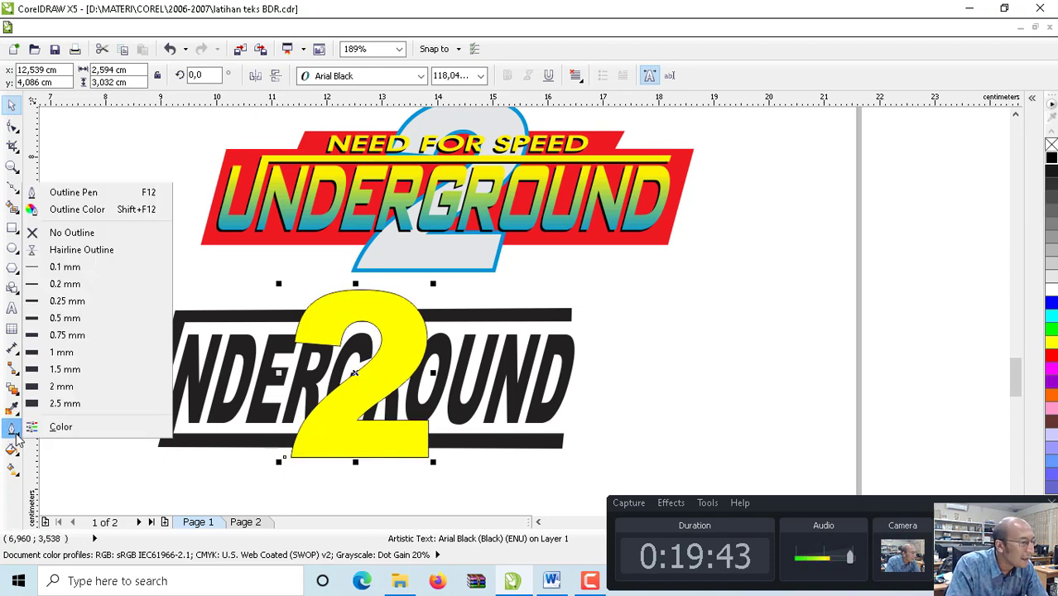
click(72, 324)
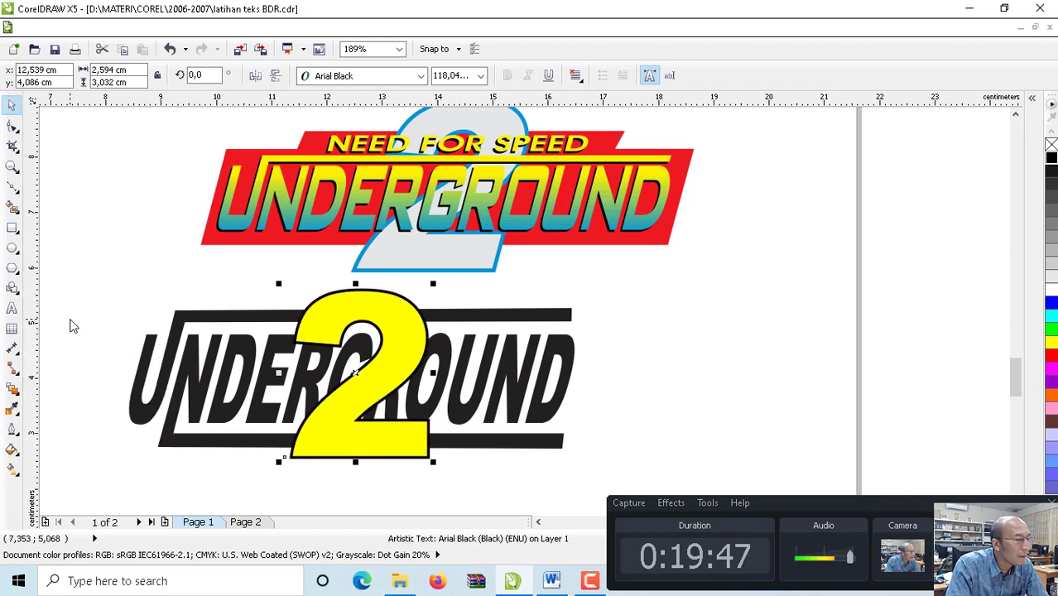
- Enlarge the yellow 2 to about 3.19 cm by 3.76 cm around the middle of the lettering and order it behind the letters
mouse_move(396, 346)
mouse_down()
mouse_move(461, 342)
mouse_move(387, 349)
mouse_up()
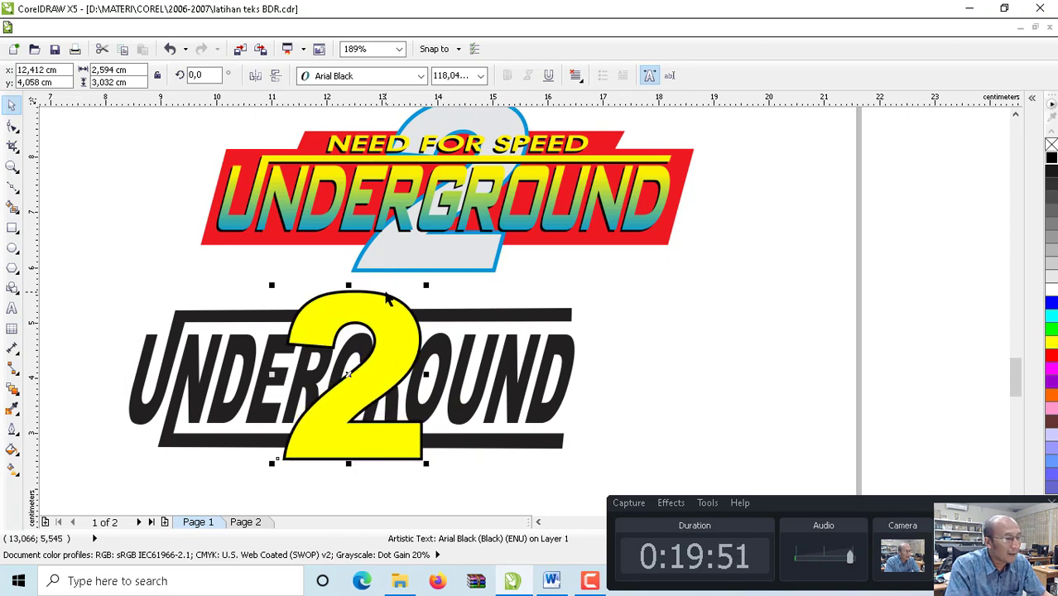
drag(425, 287, 438, 270)
drag(355, 465, 354, 489)
drag(438, 379, 387, 393)
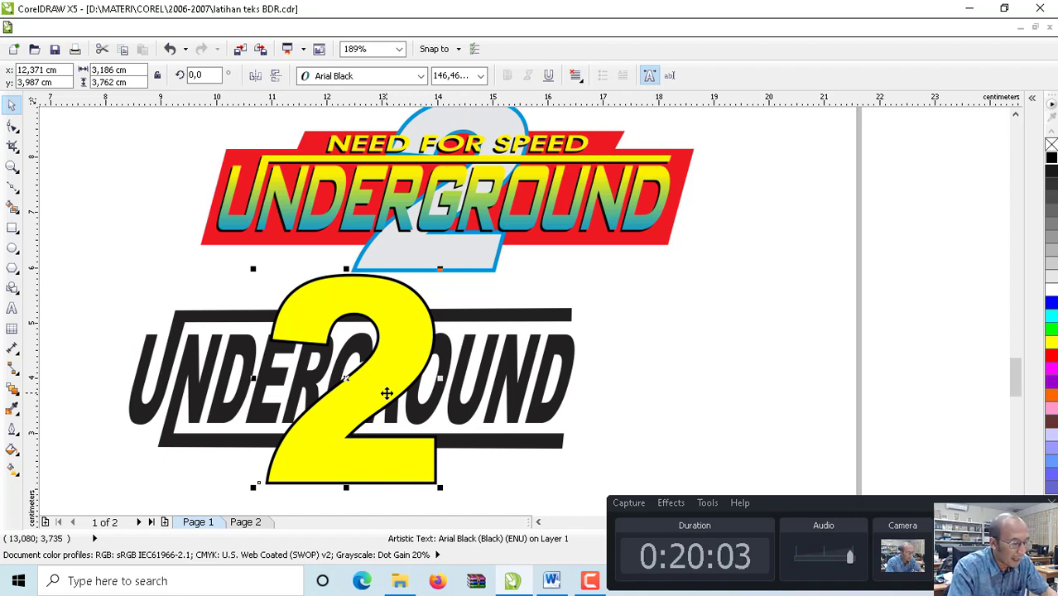
key(ctrl+Page_Down)
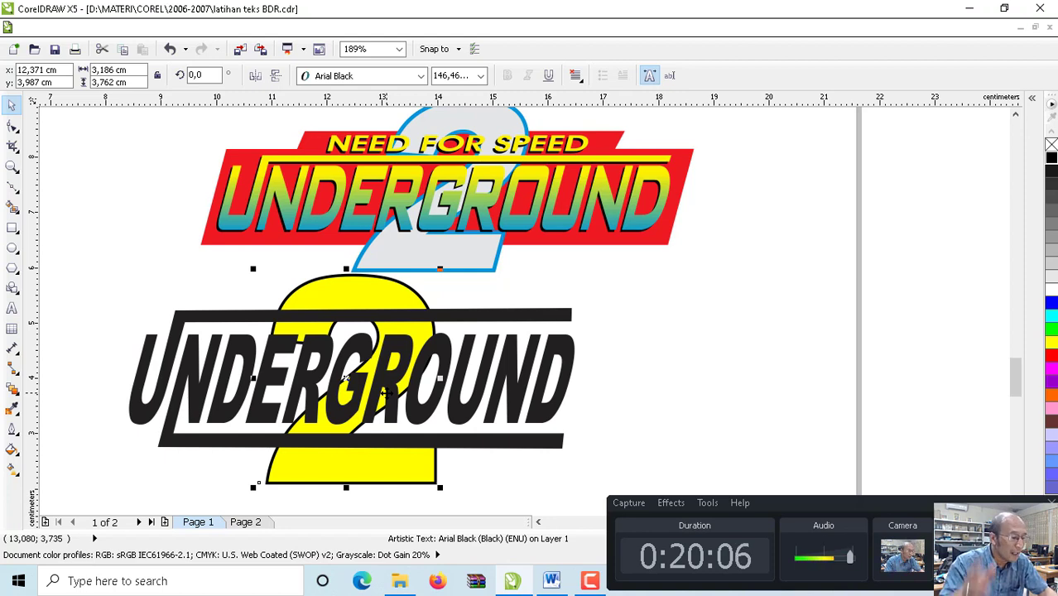
- Shift the yellow 2 slightly upward and try its stacking order by bringing it to the front and sending it to the back
click(492, 281)
drag(380, 290, 387, 287)
drag(380, 287, 375, 285)
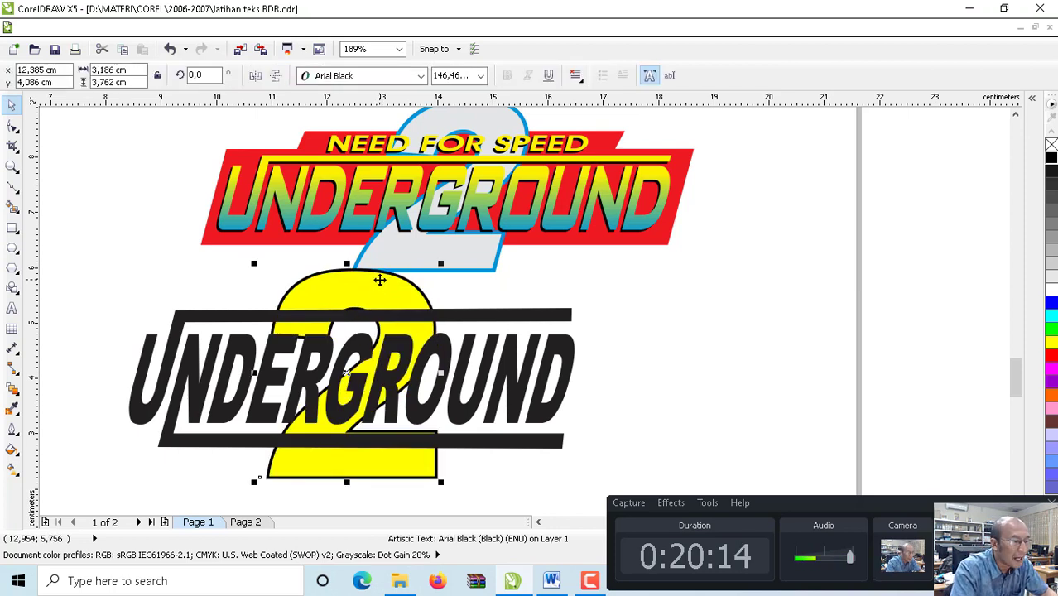
key(shift+Page_Up)
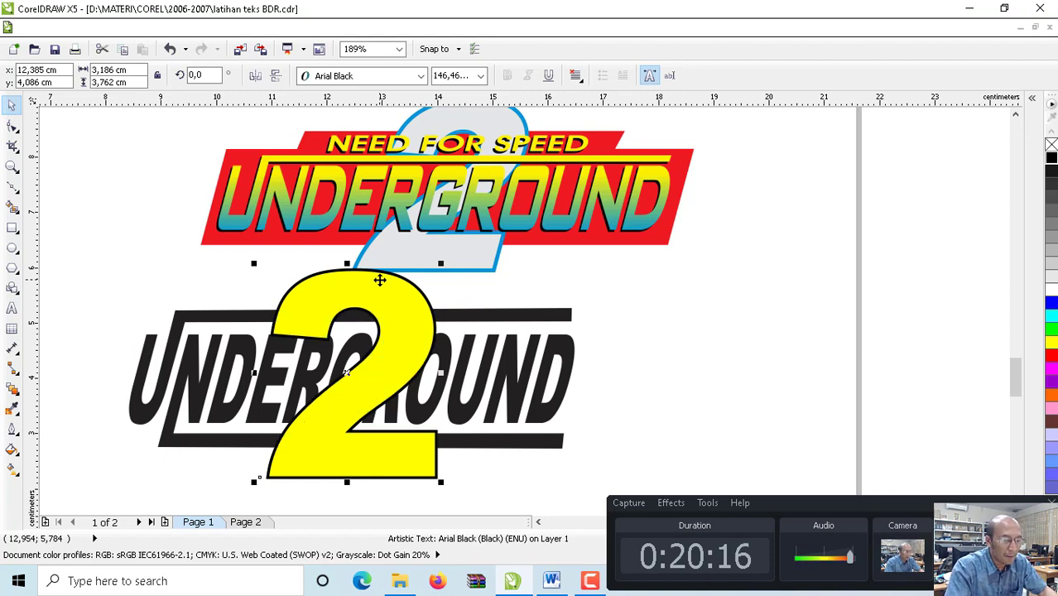
key(shift+Page_Down)
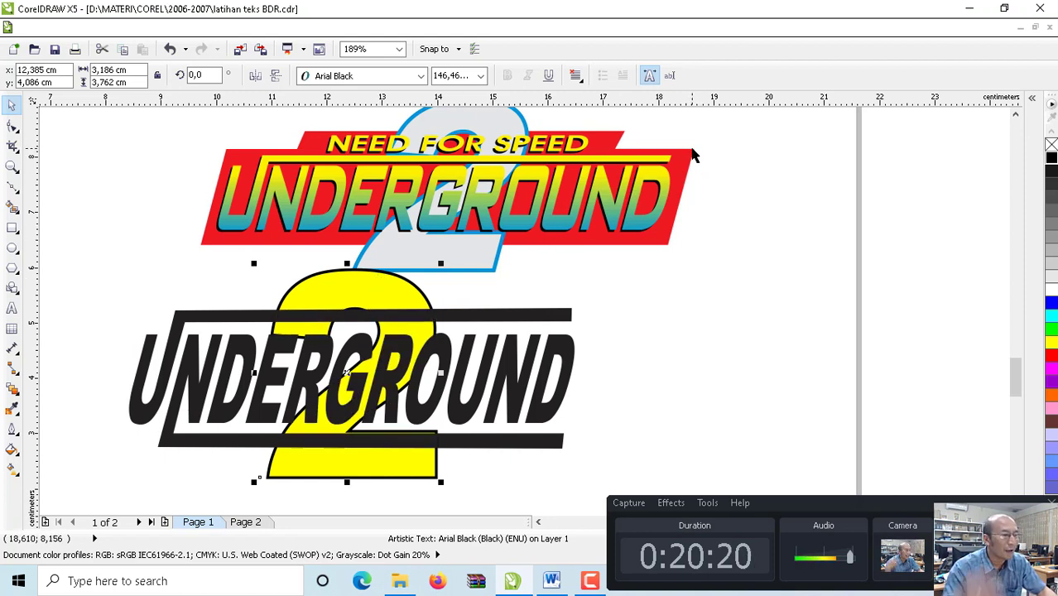
- Draw a rectangle about 9.26 cm by 3.19 cm around the UNDERGROUND lettering and fill it with red
click(12, 227)
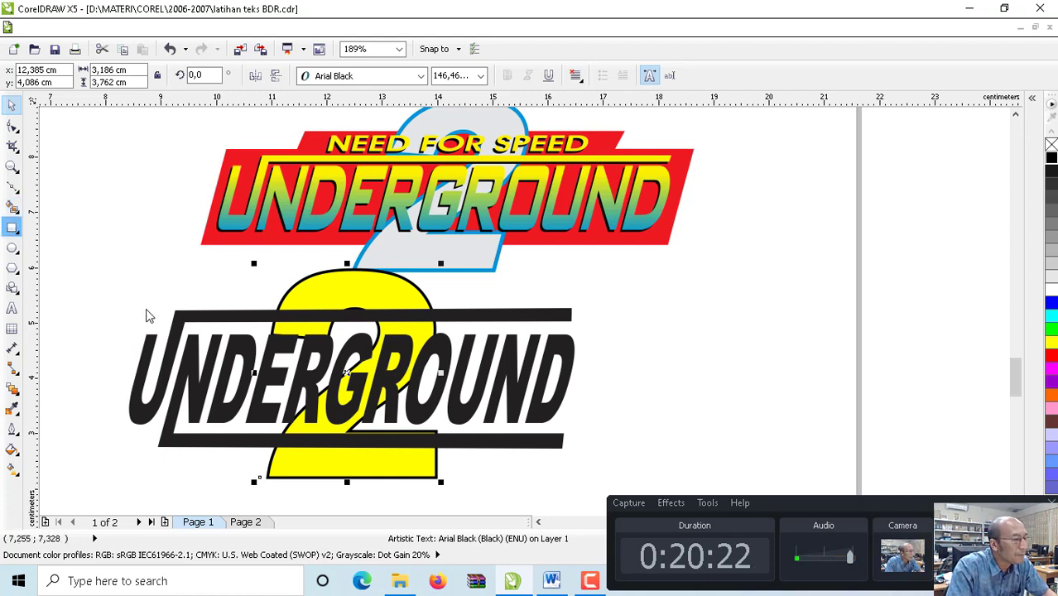
drag(91, 288, 605, 465)
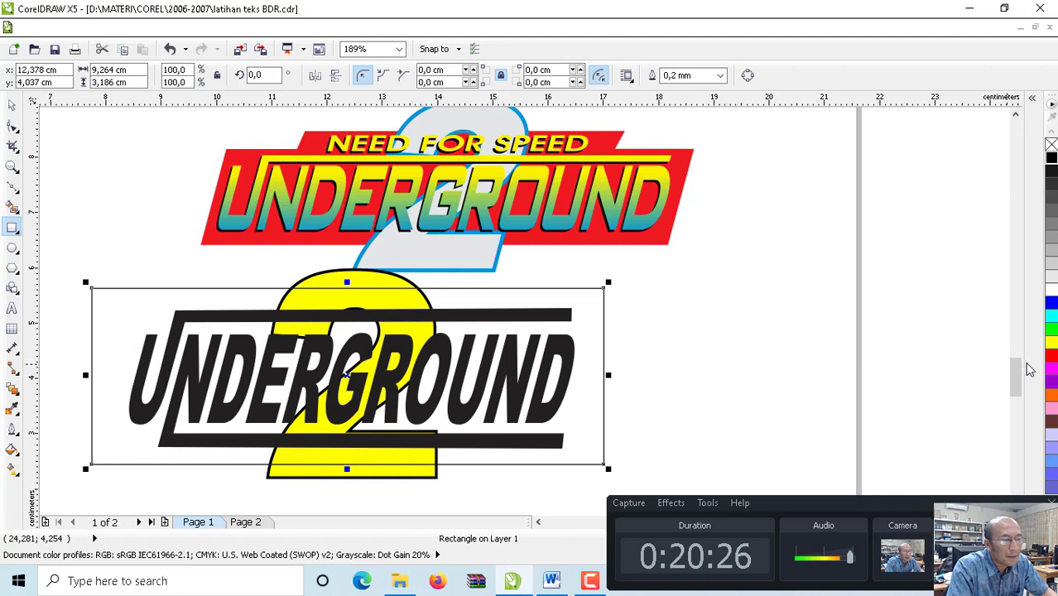
click(1050, 356)
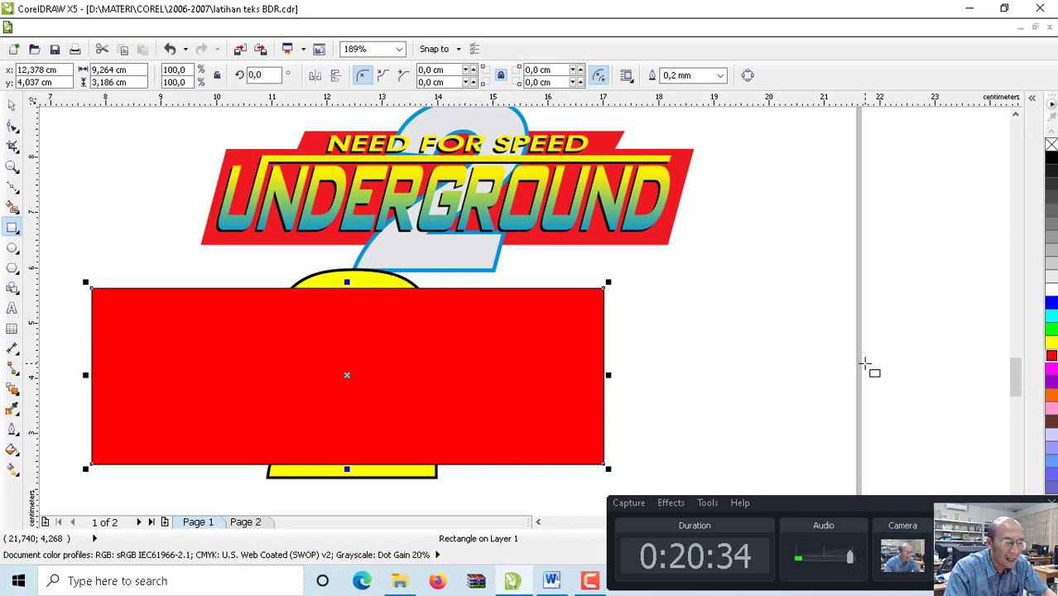
- Order the red rectangle behind the UNDERGROUND lettering and the yellow 2, and shift it slightly down and to the right
key(ctrl+Page_Down)
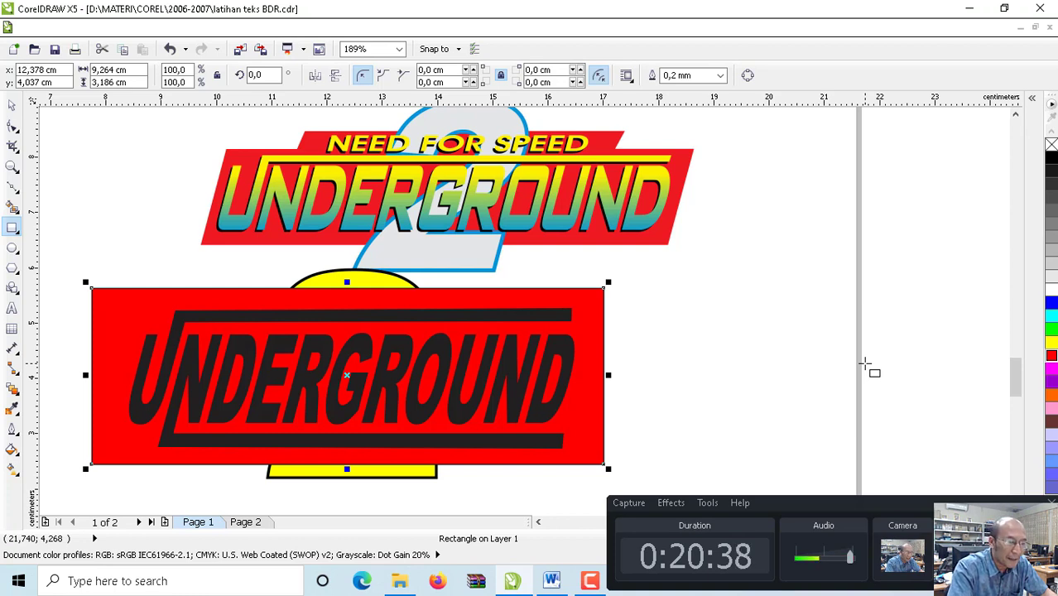
key(ctrl+Page_Down)
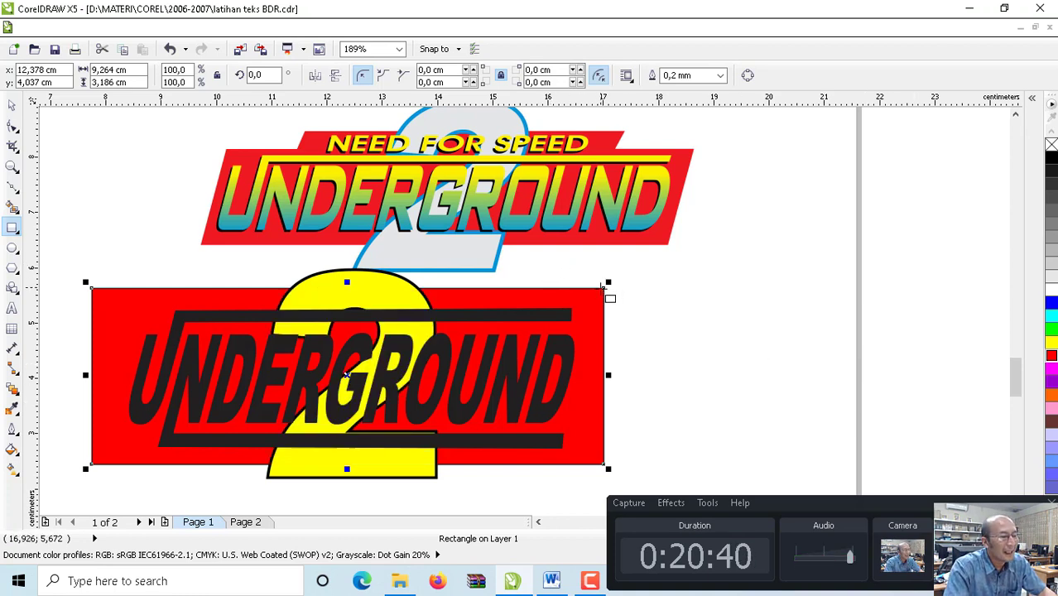
key(space)
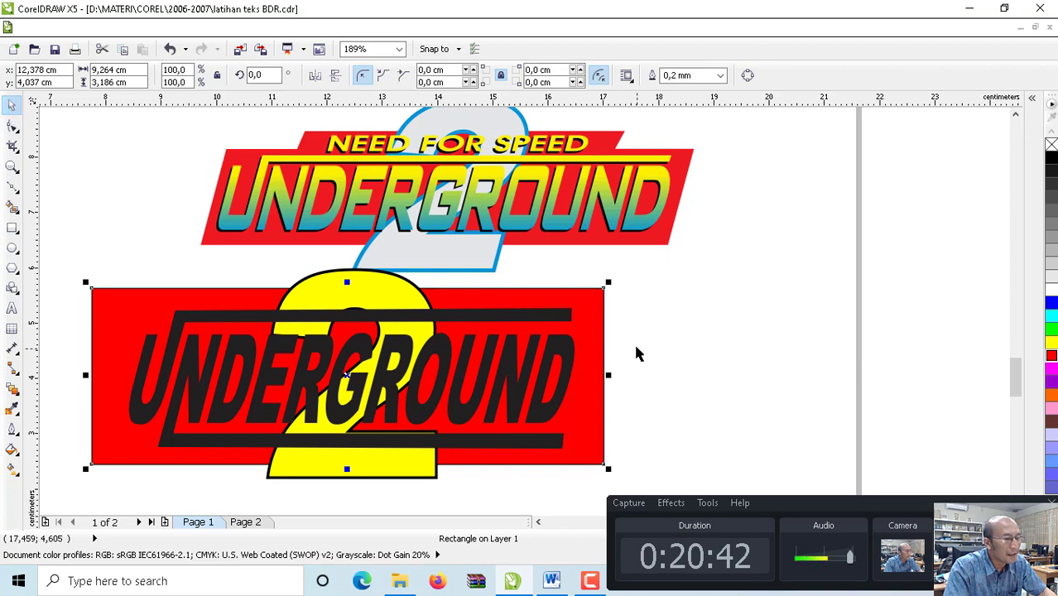
drag(591, 323, 596, 330)
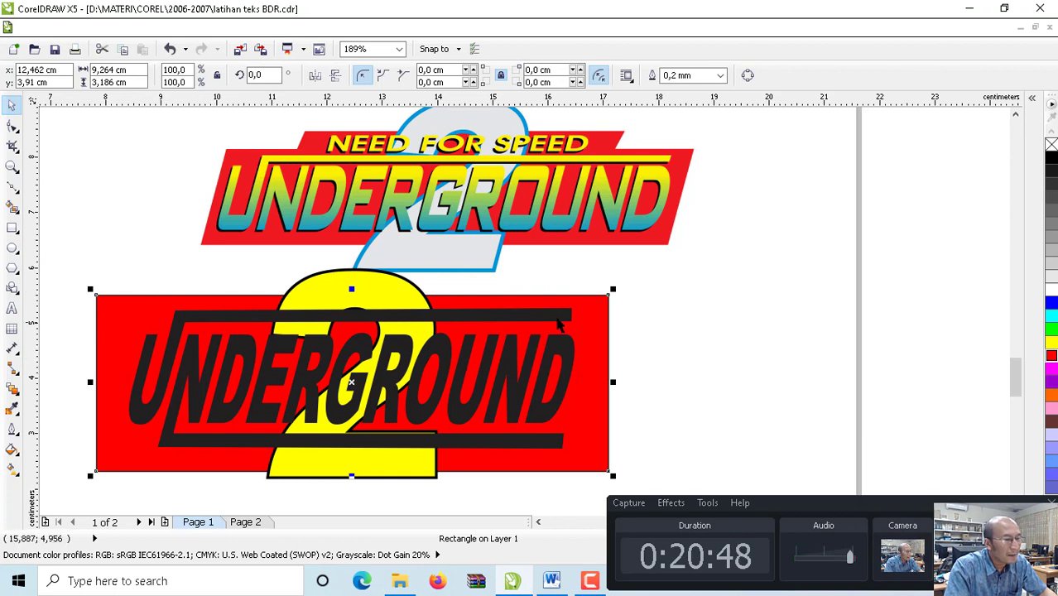
- Skew the red rectangle so its top leans right, about 9.65 cm wide overall, and convert it to curves
click(593, 321)
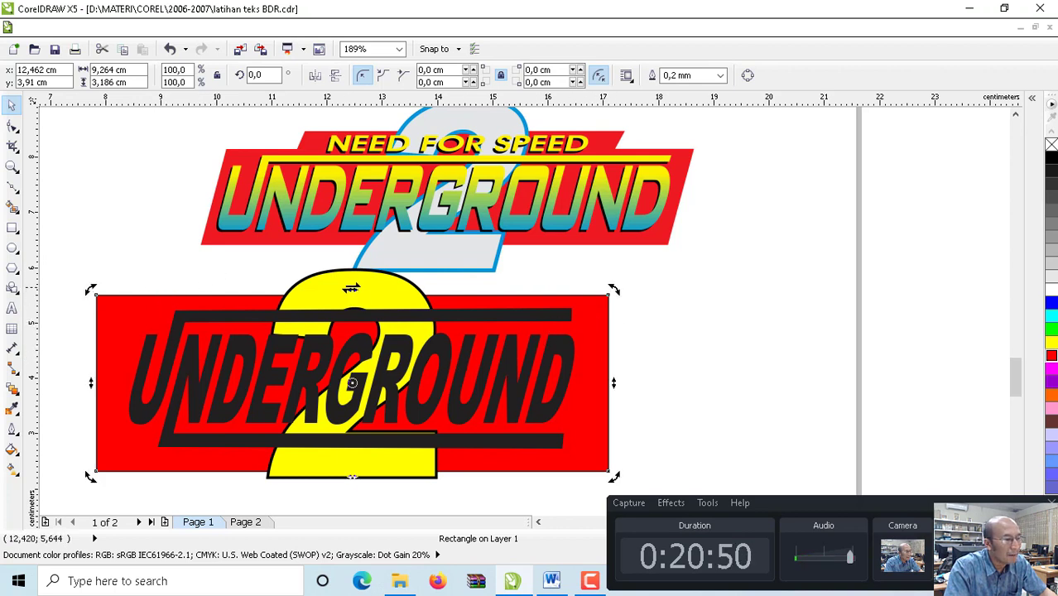
drag(352, 288, 372, 288)
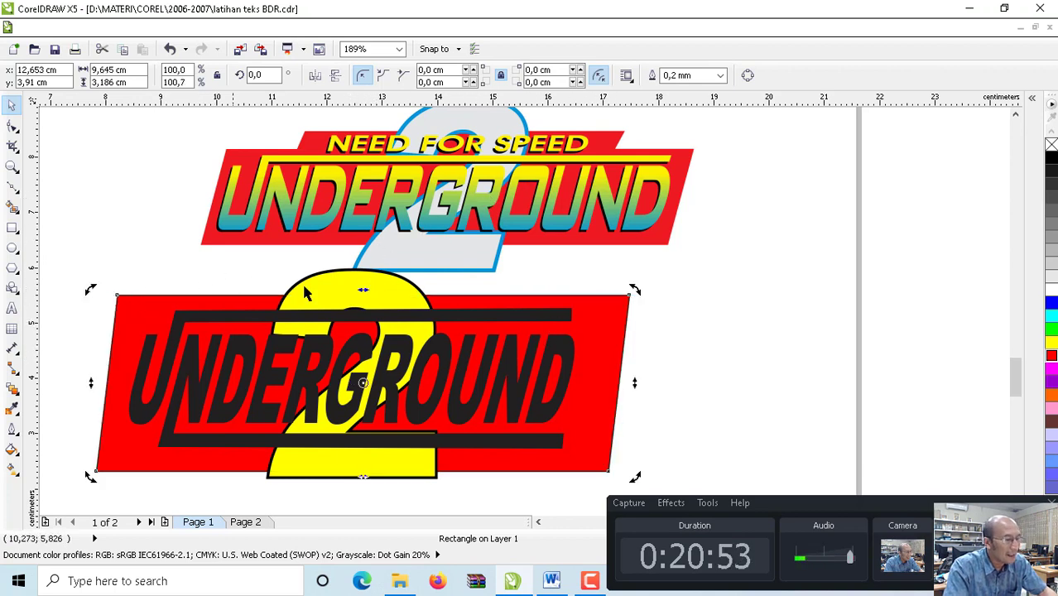
click(619, 341)
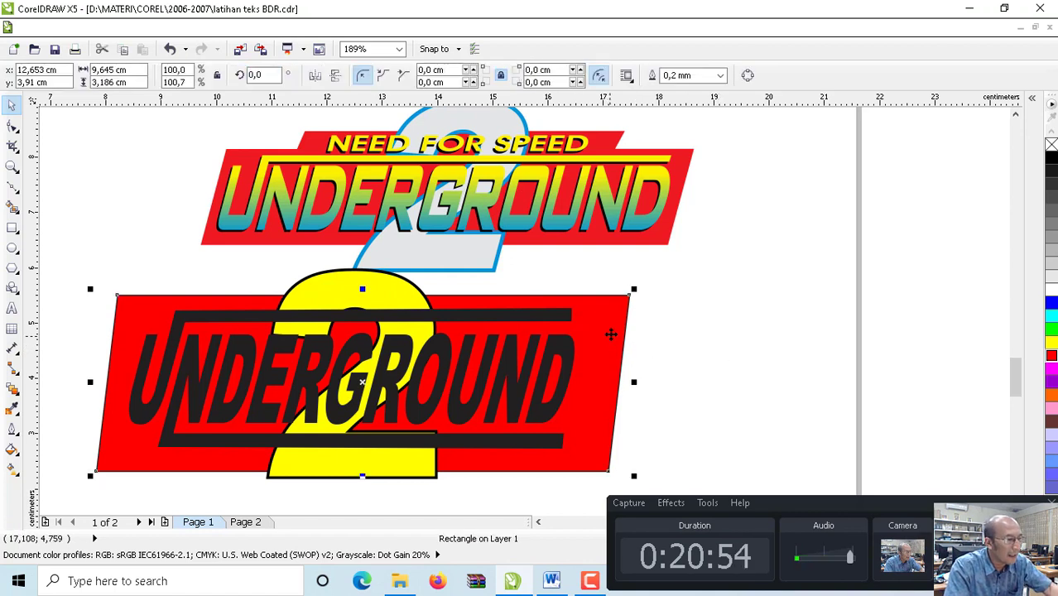
key(ctrl+q)
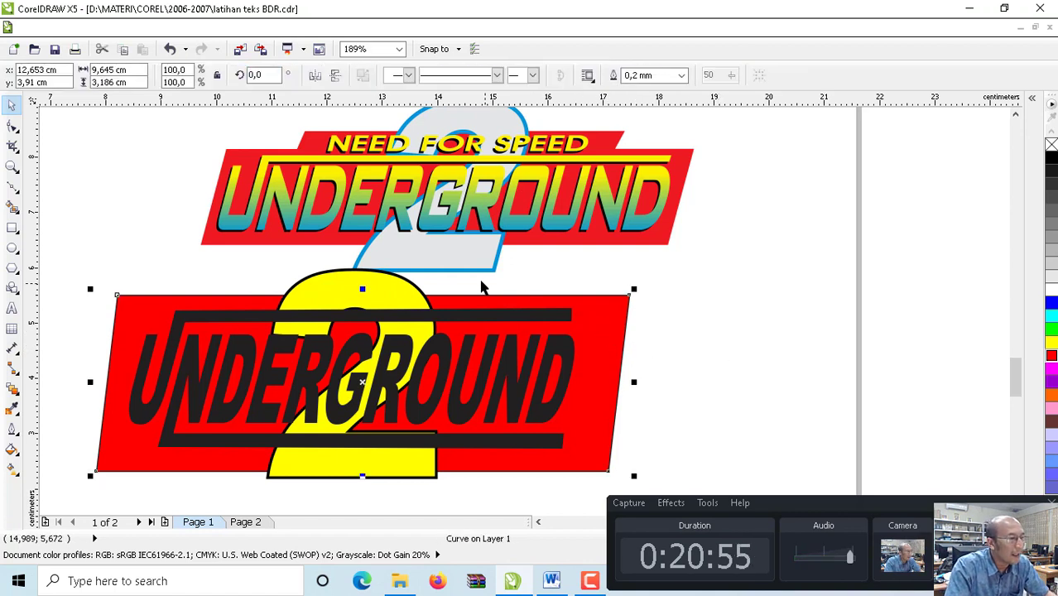
- Add nodes near the red shape's upper-left corner and move the corner nodes inward to form a stepped notch
click(13, 124)
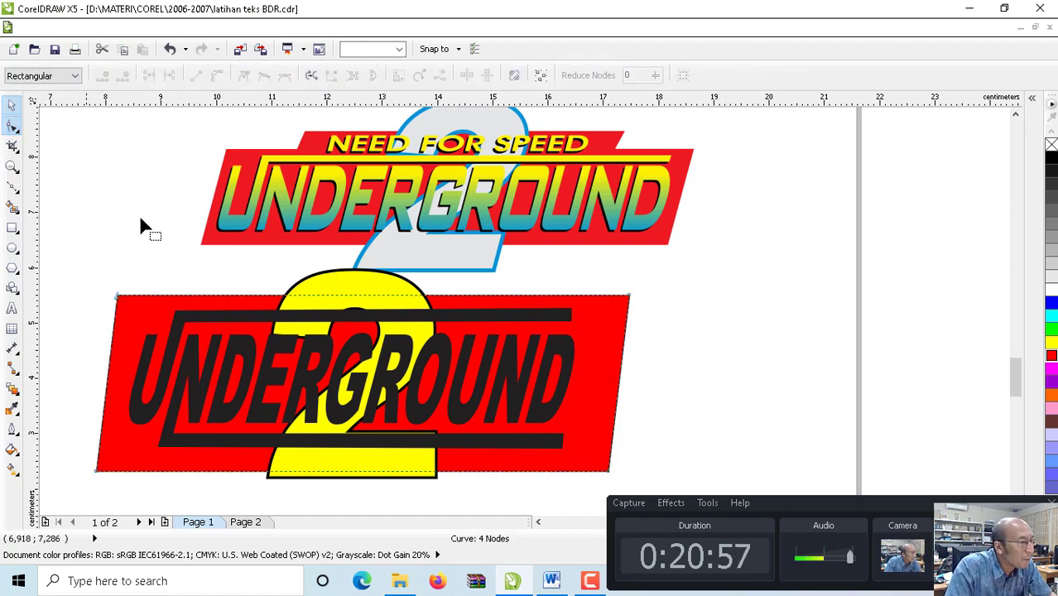
double_click(163, 298)
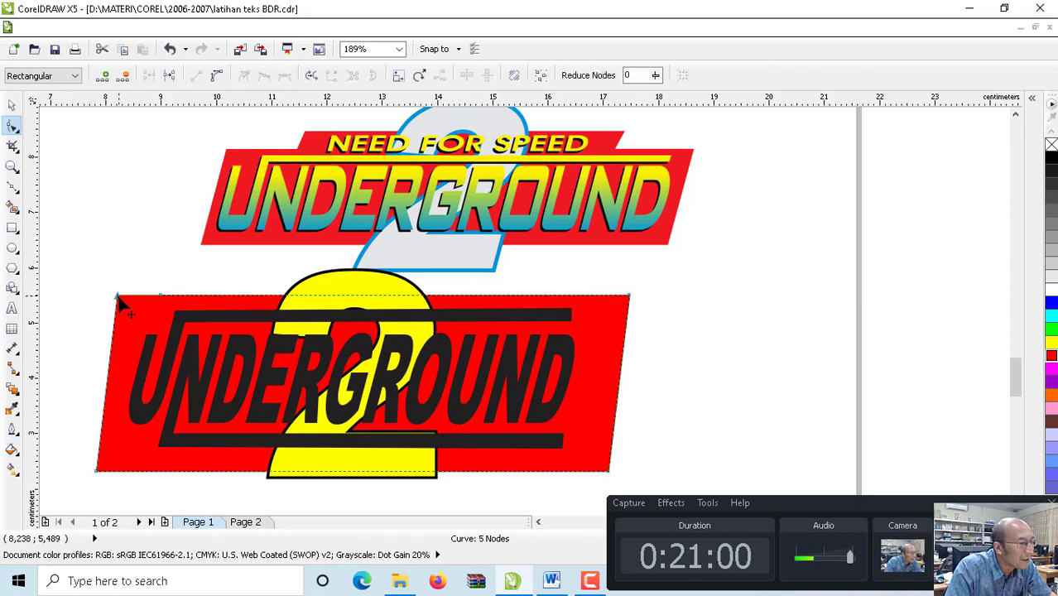
drag(119, 301, 149, 316)
click(146, 308)
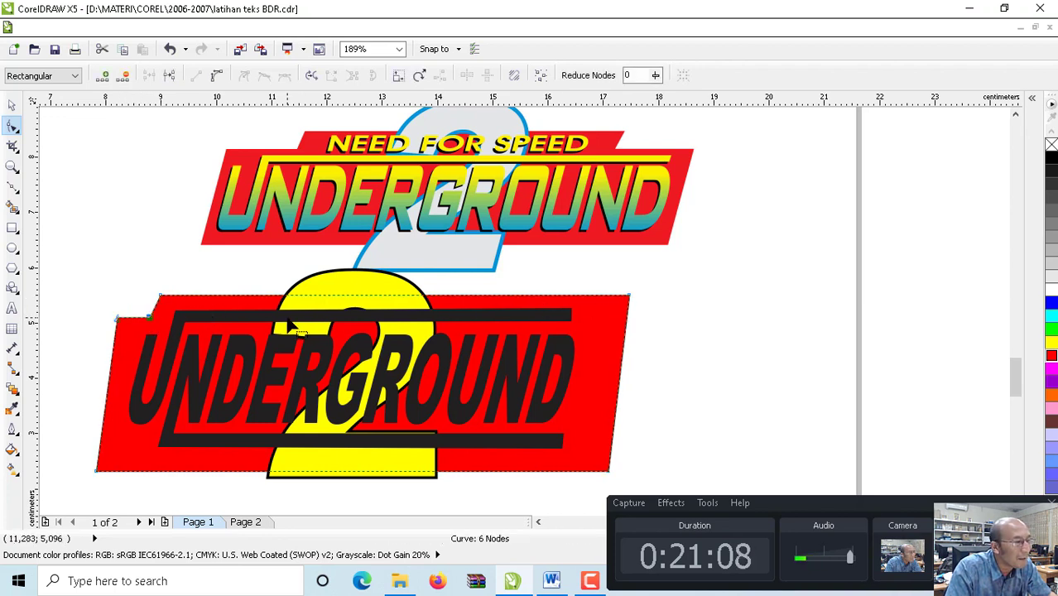
- Add nodes near the red shape's upper-right corner and reposition them to form a matching stepped notch
click(596, 297)
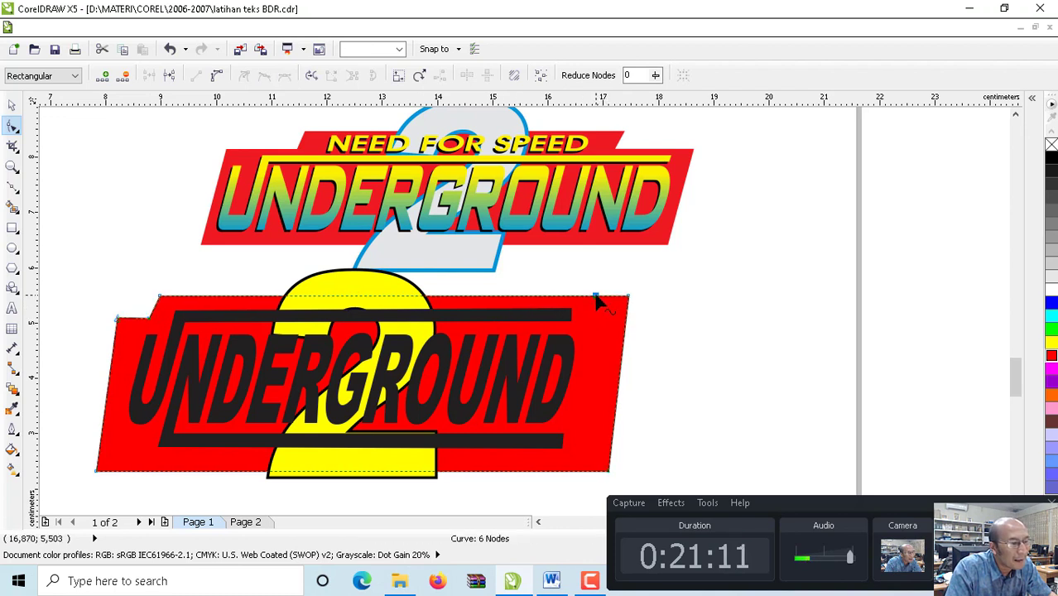
click(633, 291)
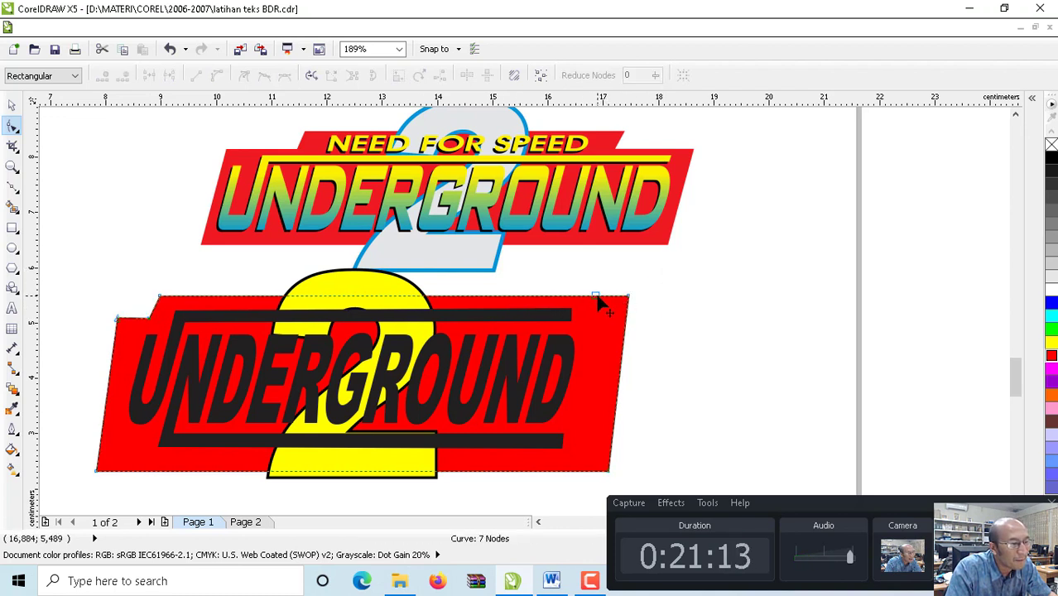
click(593, 296)
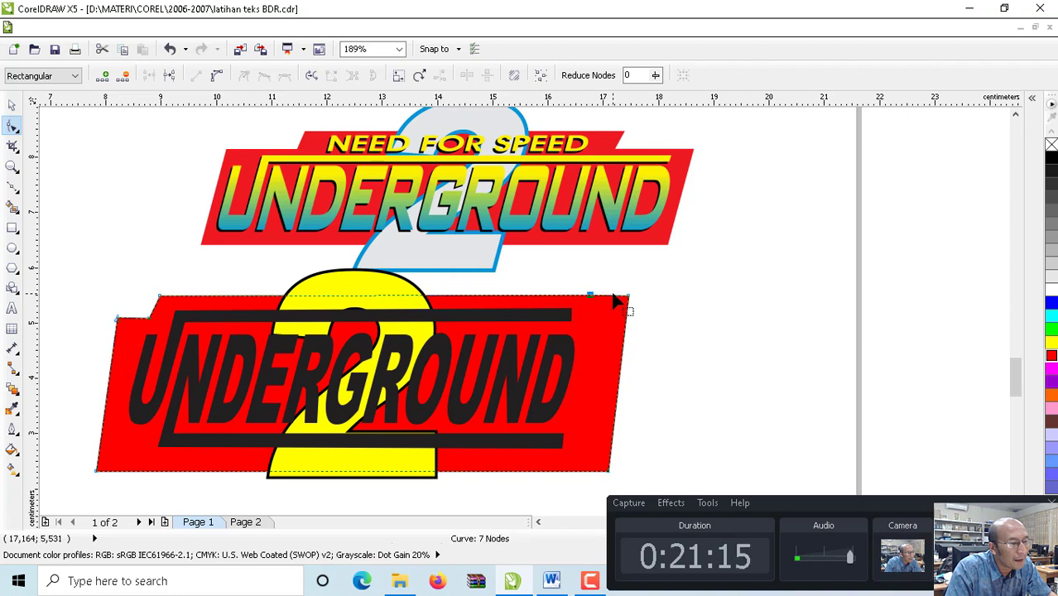
double_click(609, 296)
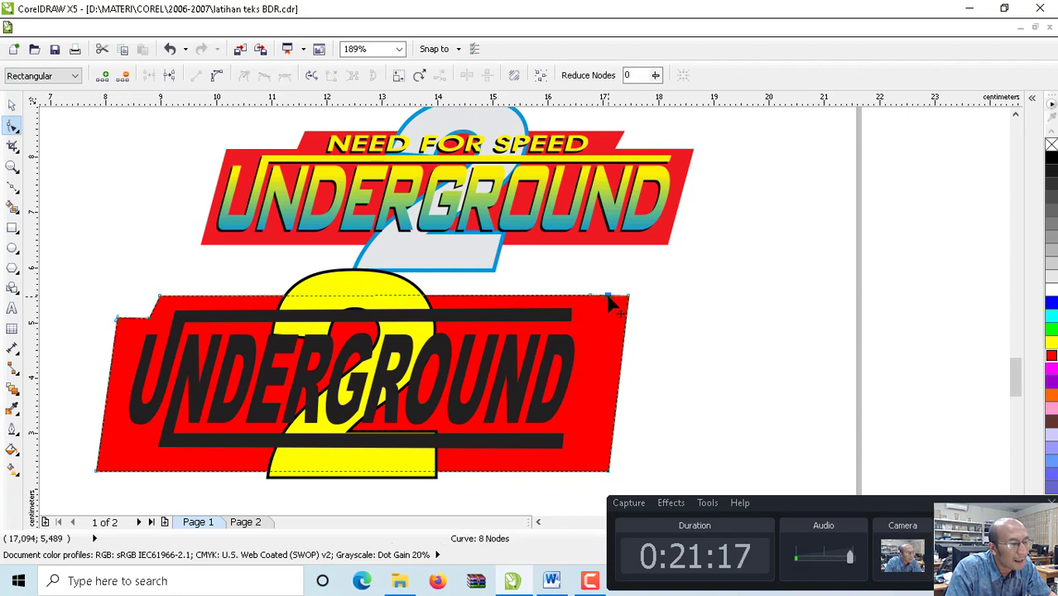
drag(608, 297, 627, 313)
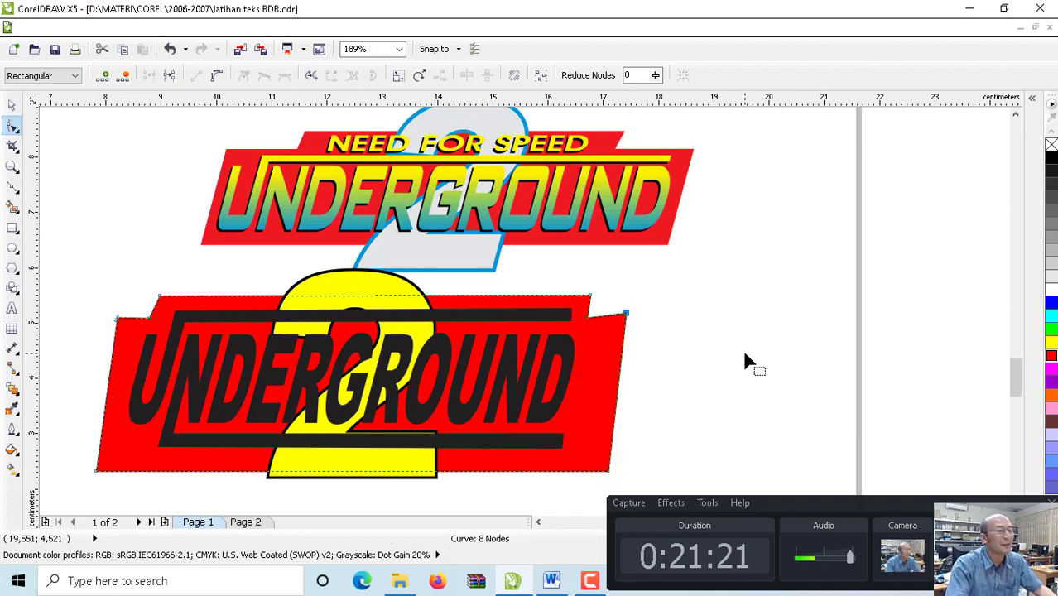
click(586, 317)
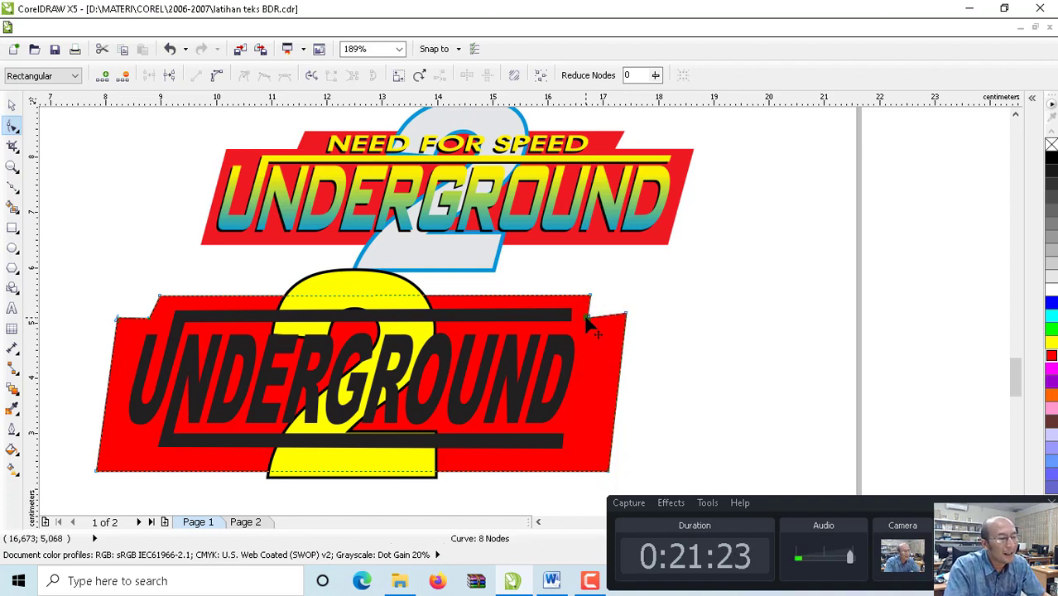
- Nudge the inner node of the red shape's upper-left notch slightly up and to the right
click(695, 336)
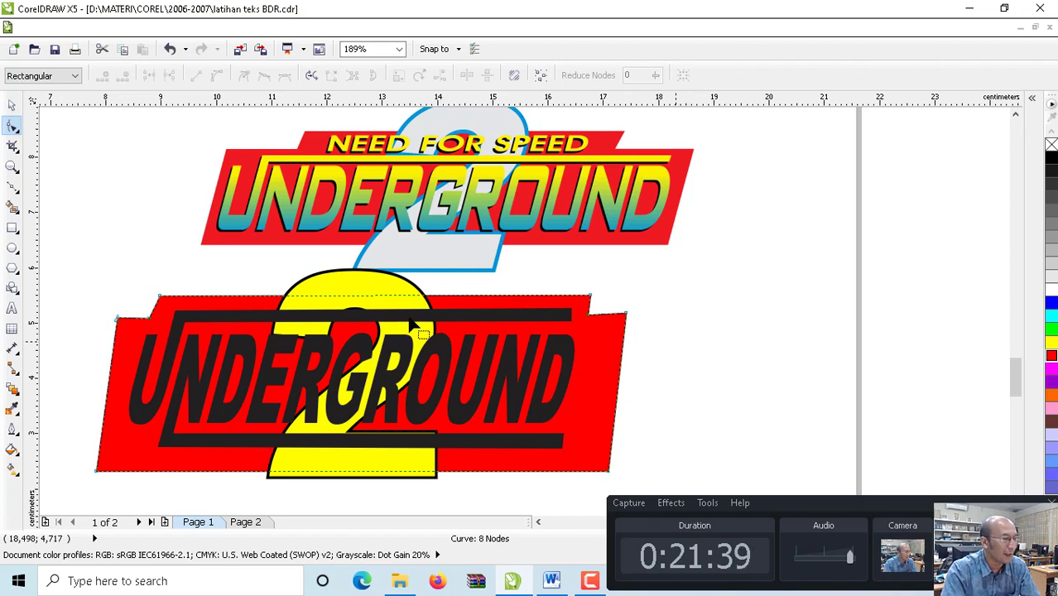
click(150, 319)
drag(150, 323, 152, 312)
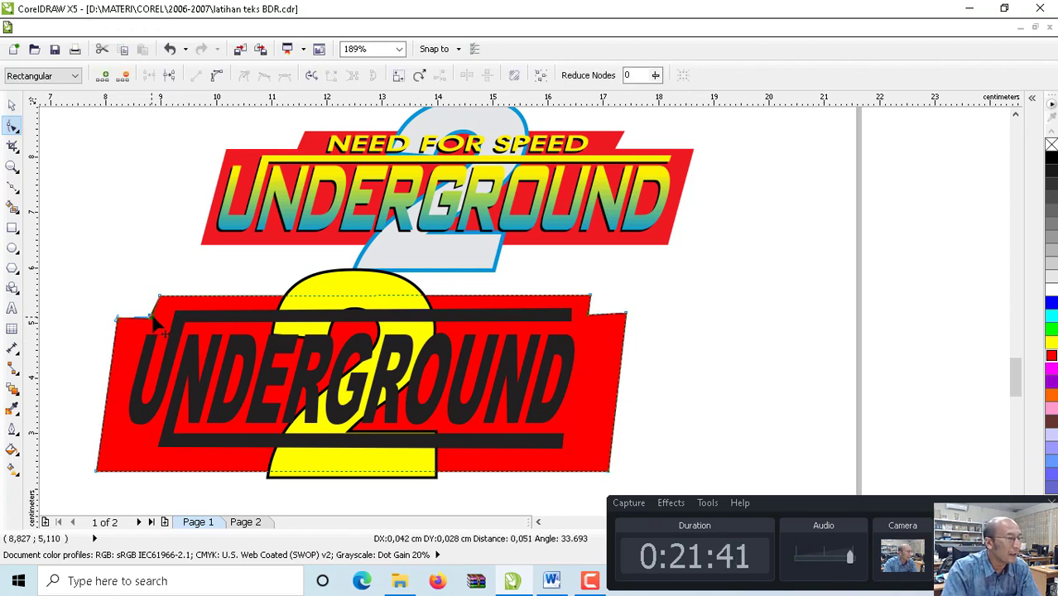